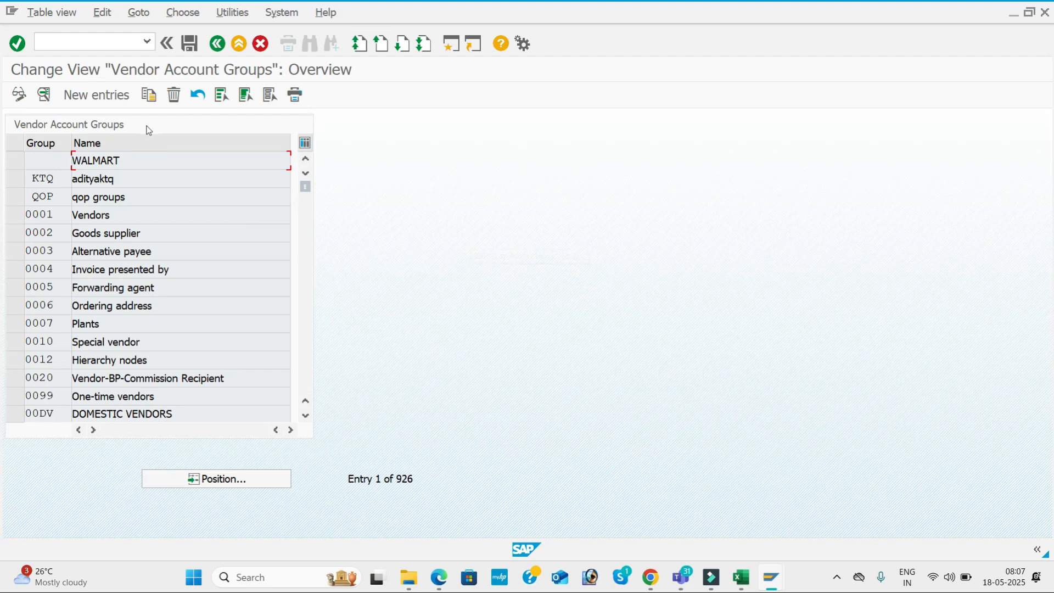
Add vendor account group KAL1 with meaning 'Domestic Vendor KAL1', leaving one-time account unticked
left_click(116, 104)
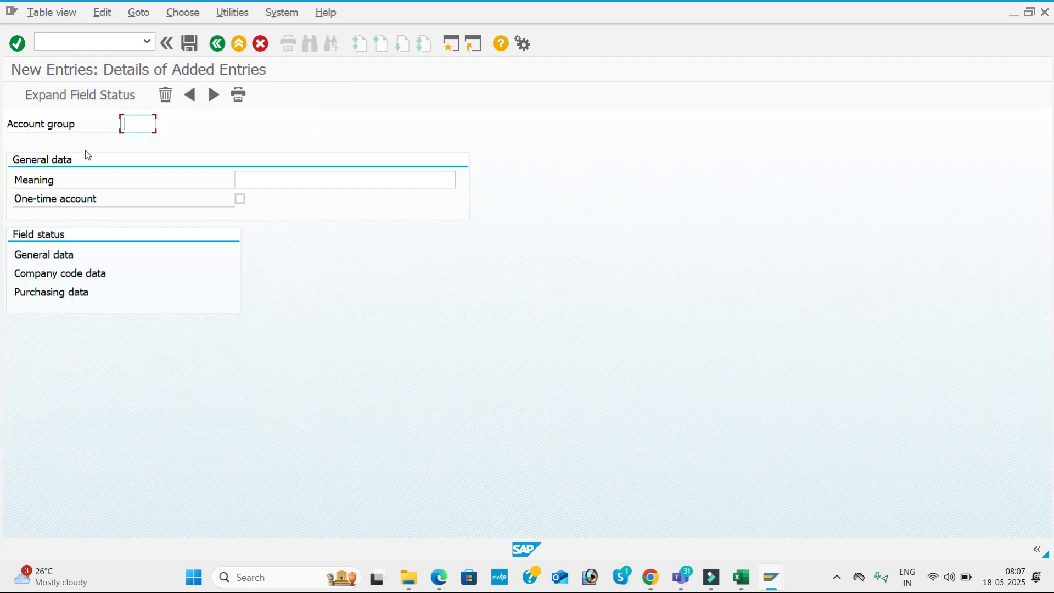
type("KAL1")
key("Tab")
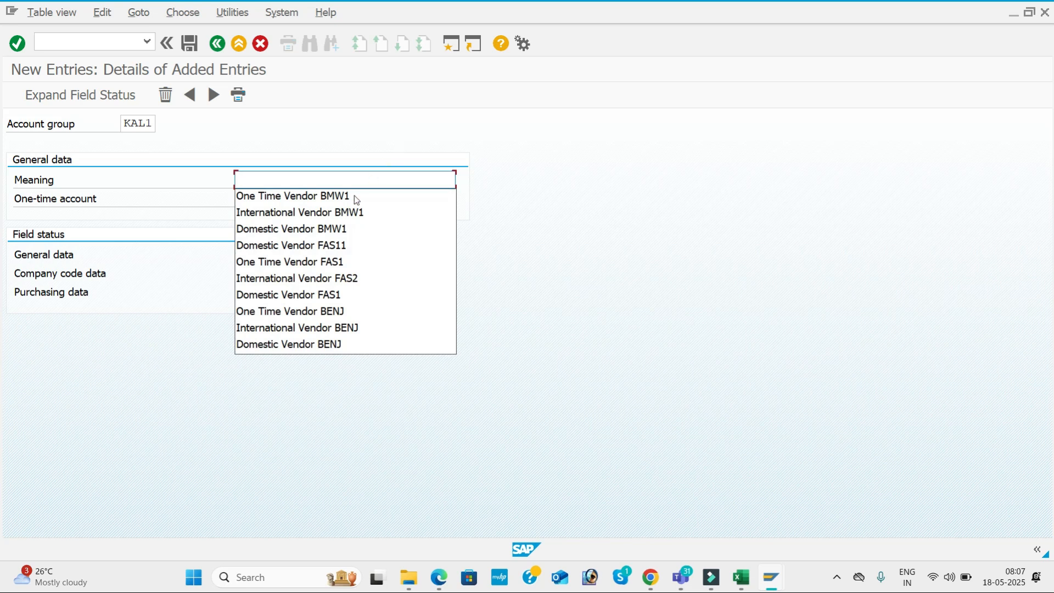
left_click(344, 228)
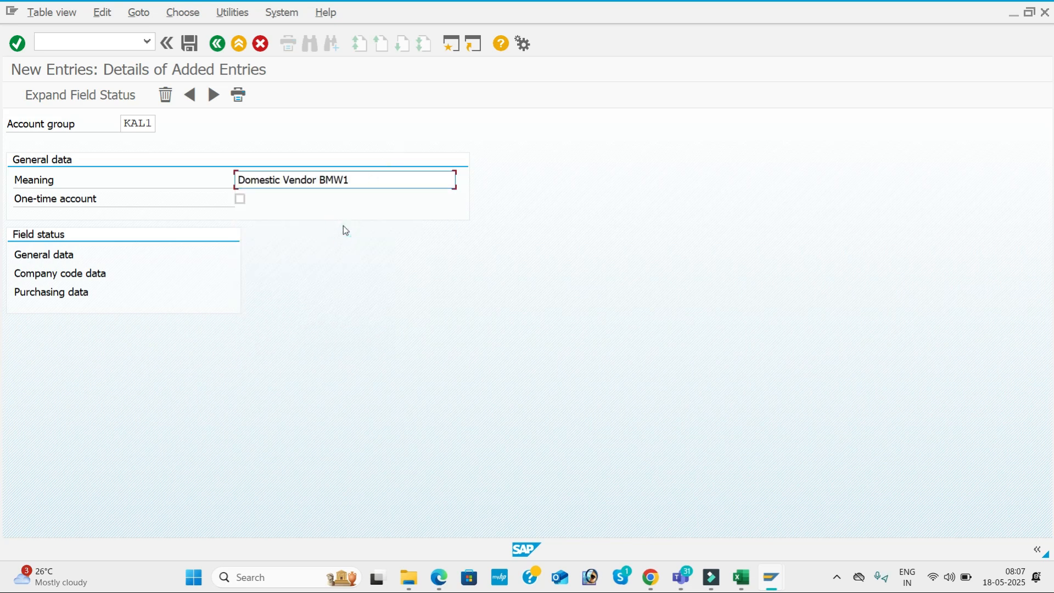
key("BackSpace")
key("BackSpace")
key("BackSpace")
key("BackSpace")
type("KAL1")
key("Tab")
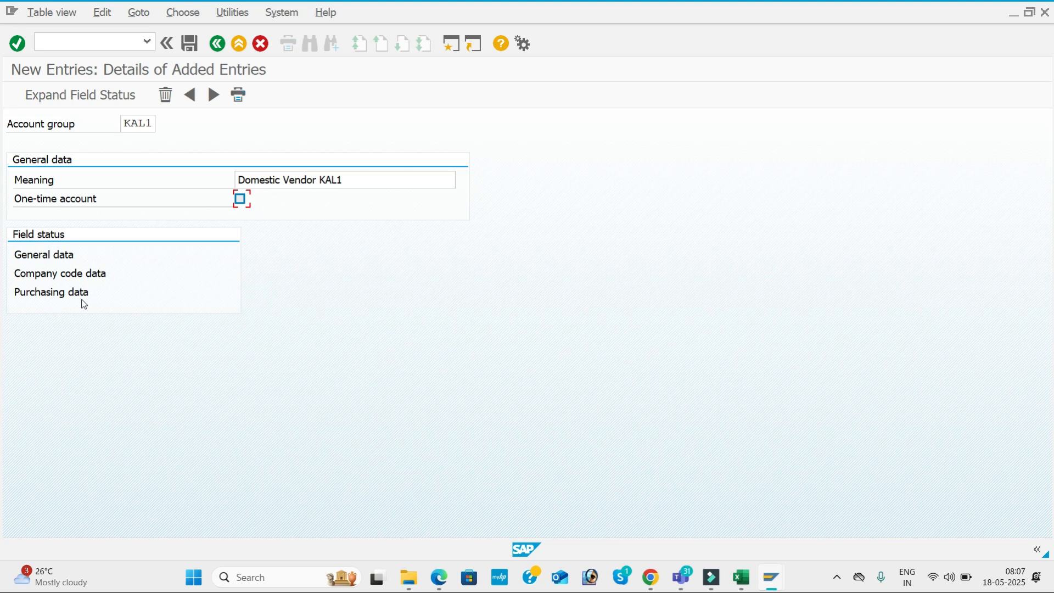
double_click(44, 257)
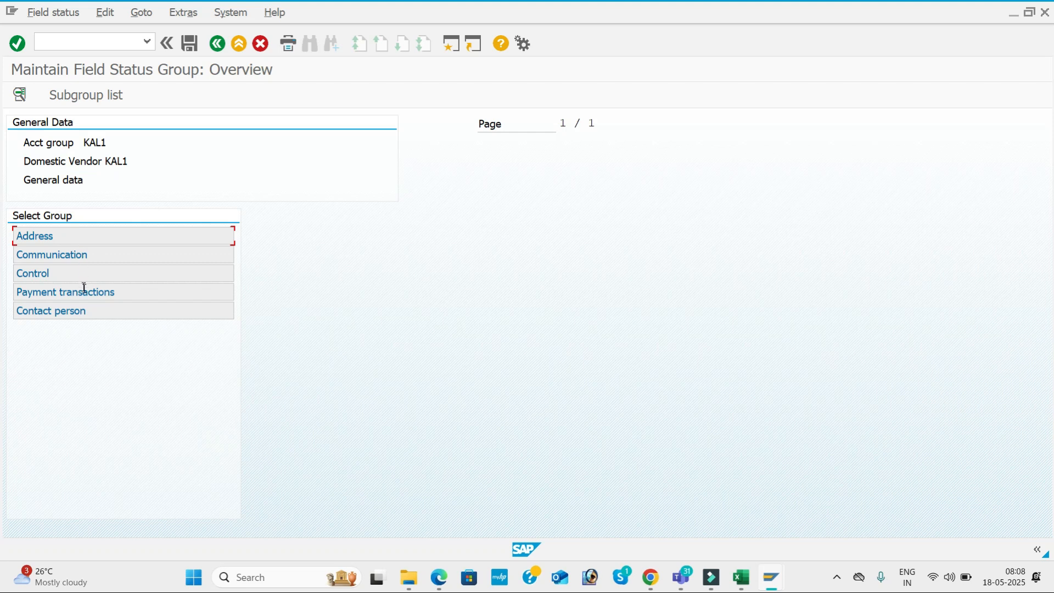
double_click(136, 241)
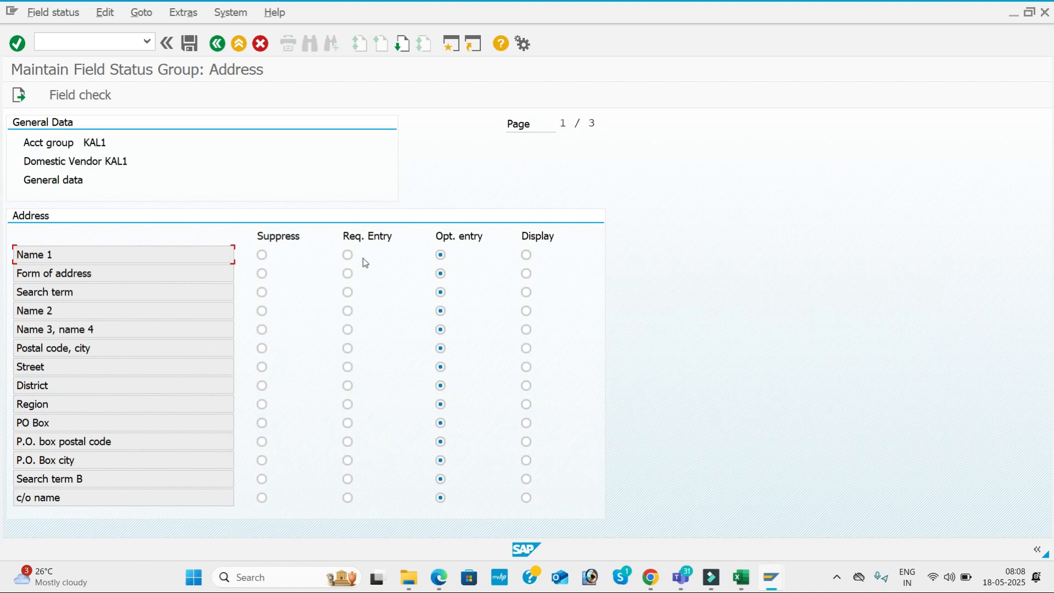
left_click(217, 44)
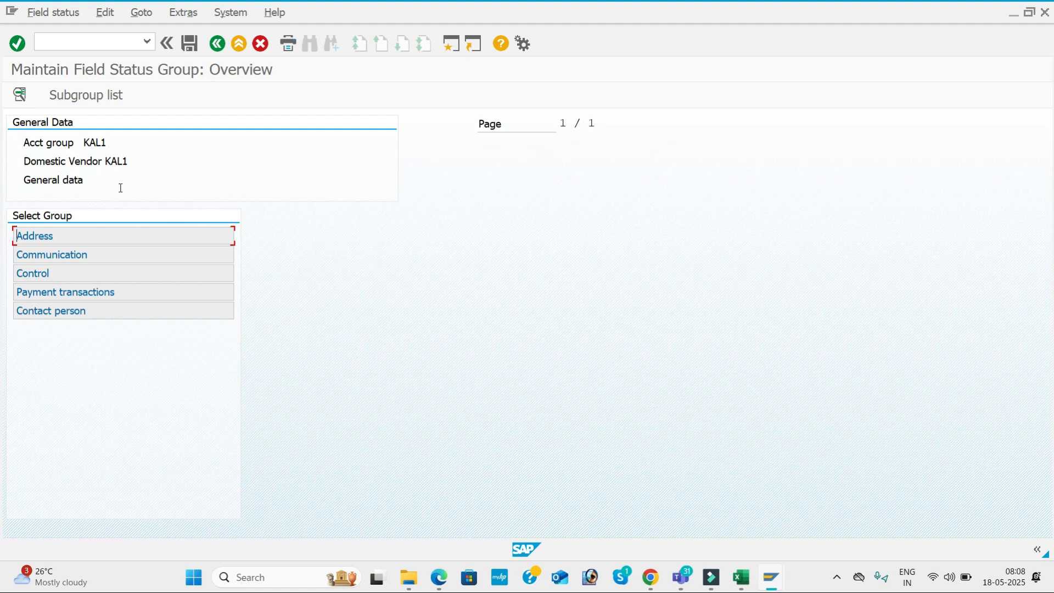
left_click(217, 43)
double_click(91, 276)
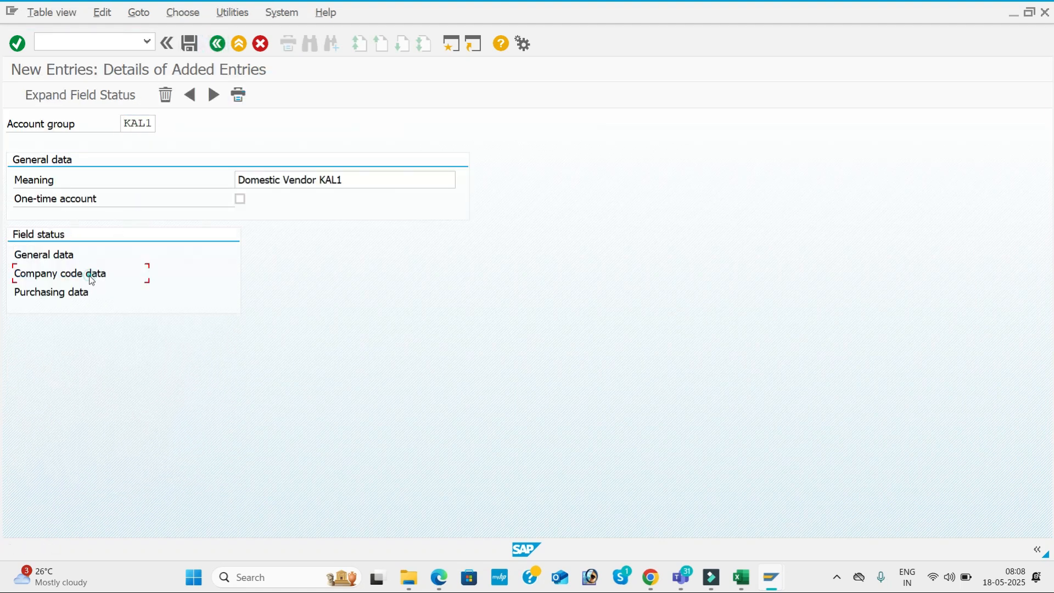
double_click(130, 251)
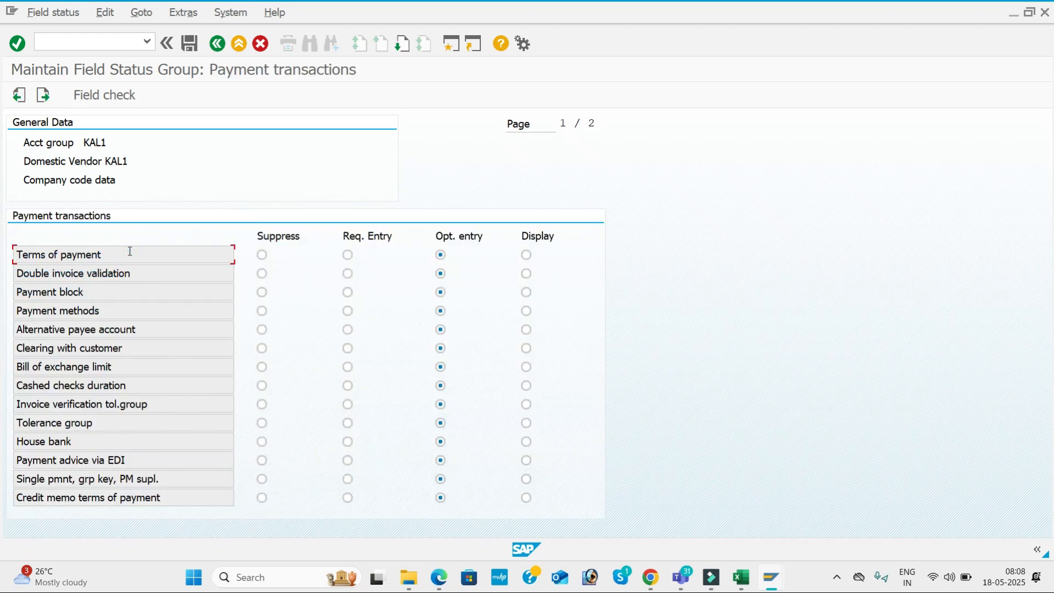
left_click(217, 43)
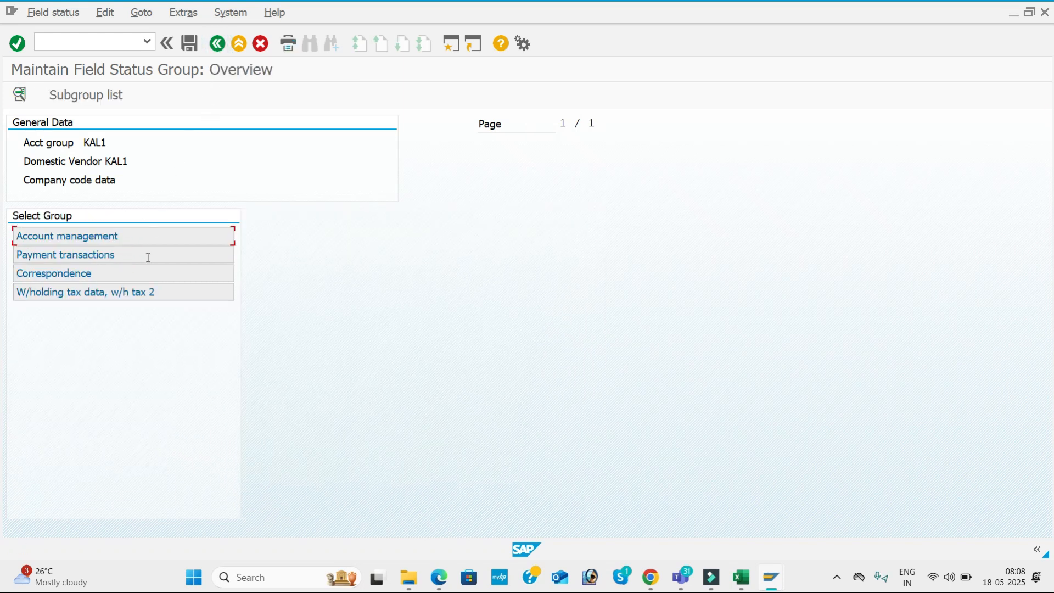
double_click(120, 285)
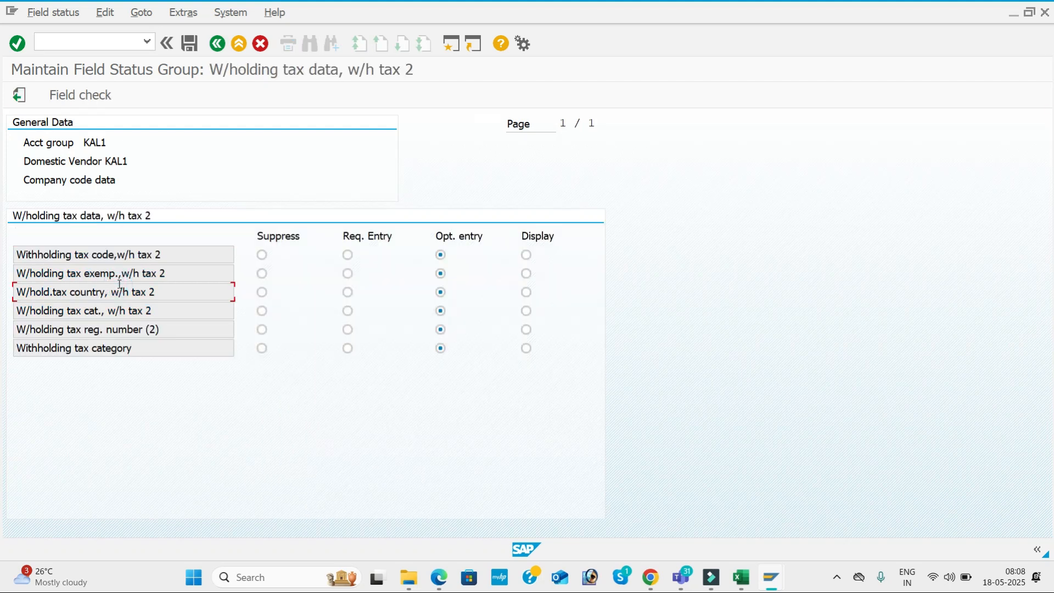
left_click(217, 43)
left_click(217, 44)
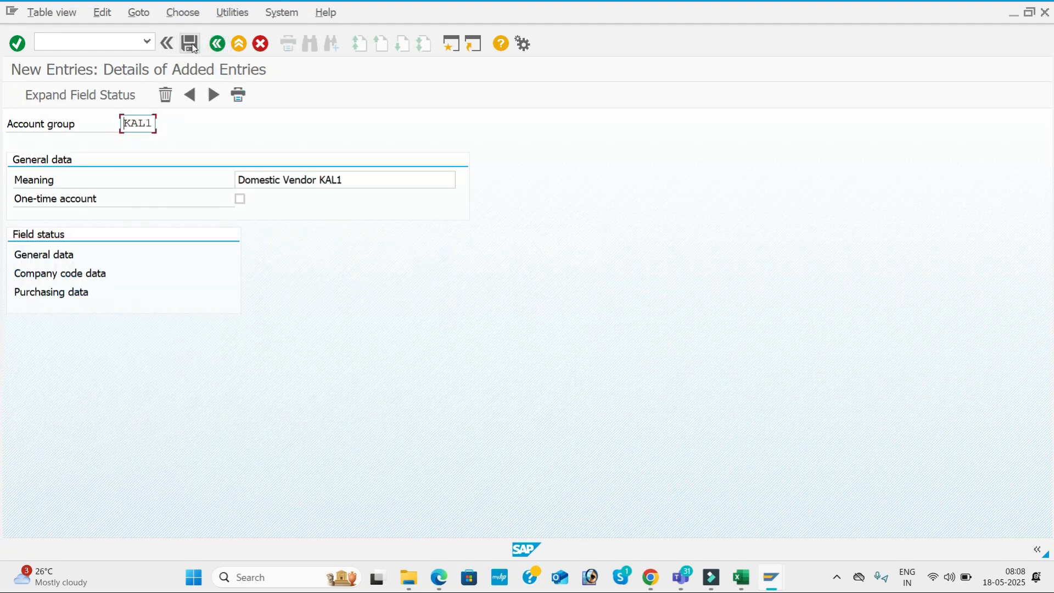
Save group KAL1 under a new customizing request 'ACCOUNTS PAYABELE CONFIGURATION FOR KAL1'
left_click(193, 46)
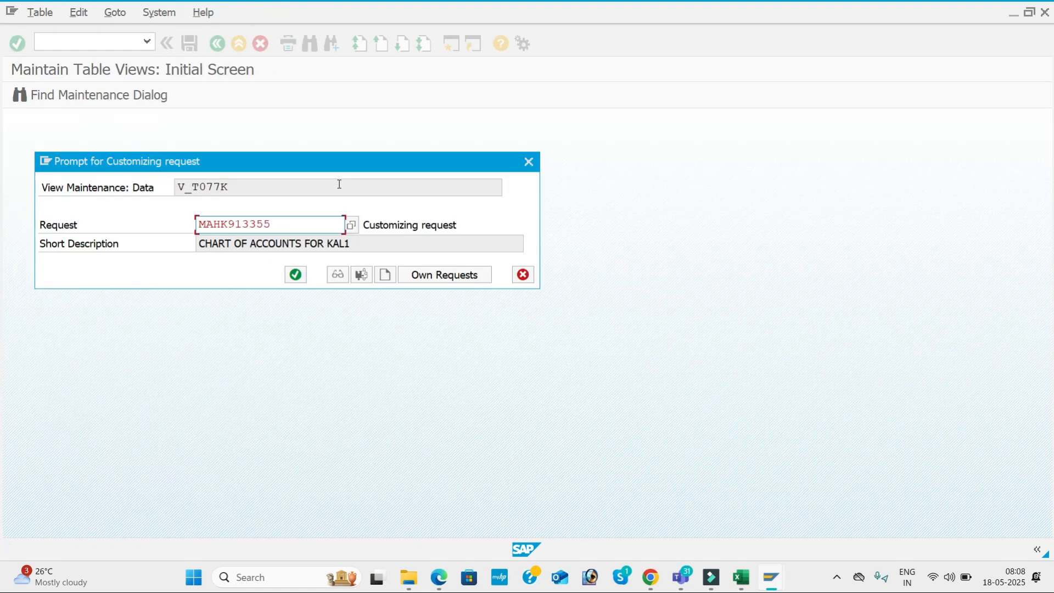
left_click(385, 274)
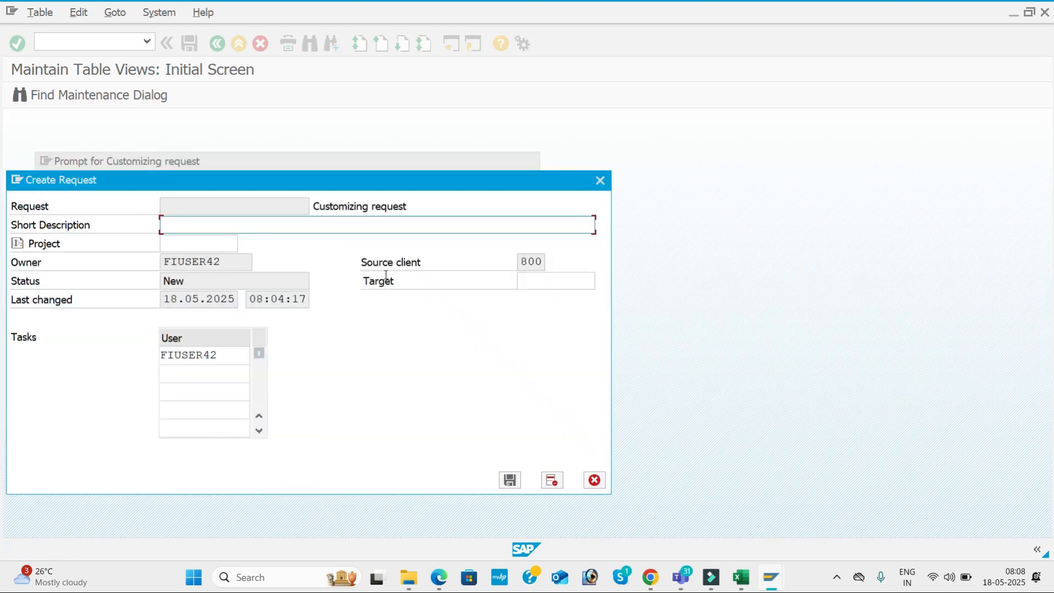
type("A")
type("CCOUNTS PA")
type("YABE")
type("LE CONFI")
type("GURATION")
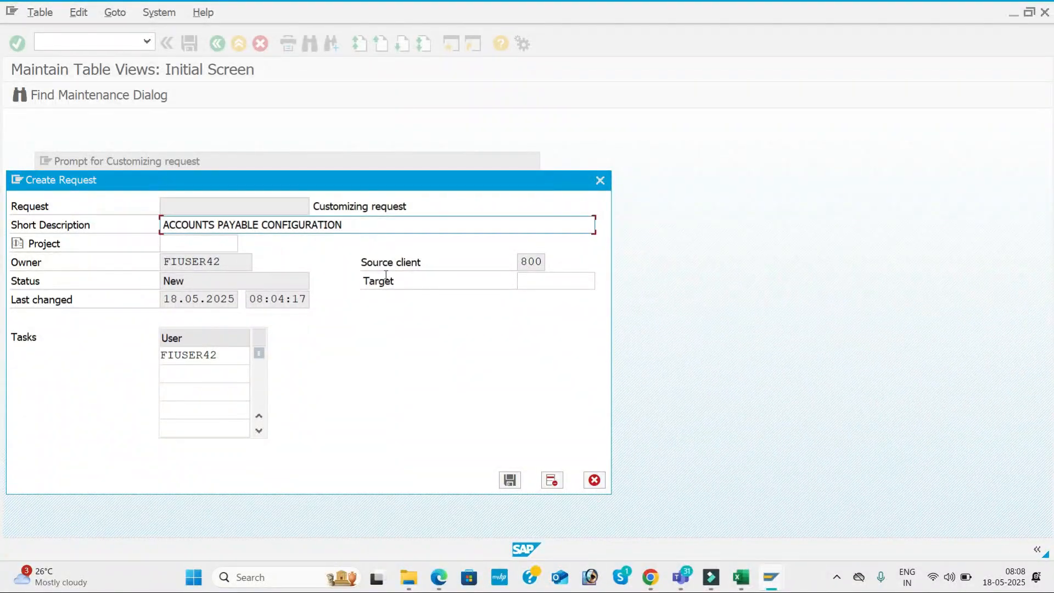
type(" FOR KAL1")
key("Return")
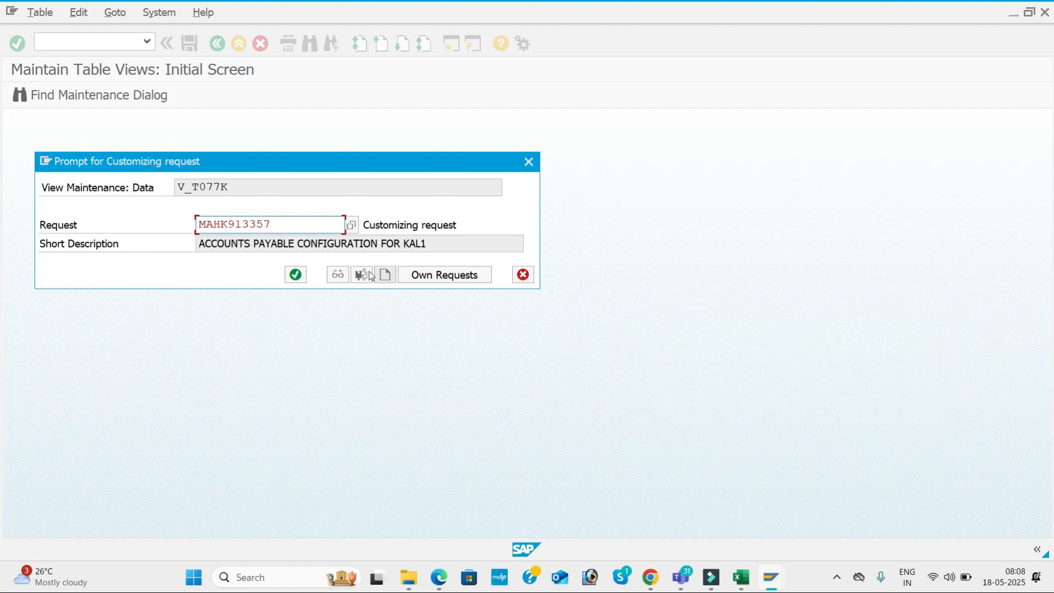
left_click(295, 275)
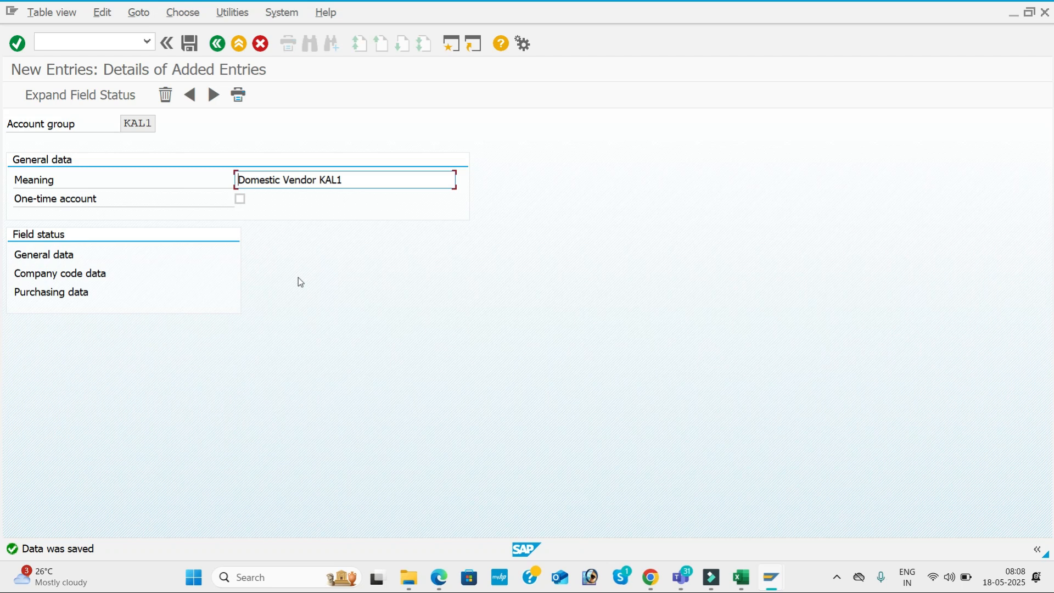
Add and save account group KAL2 with meaning 'International Vendor KAL1'
left_click(215, 96)
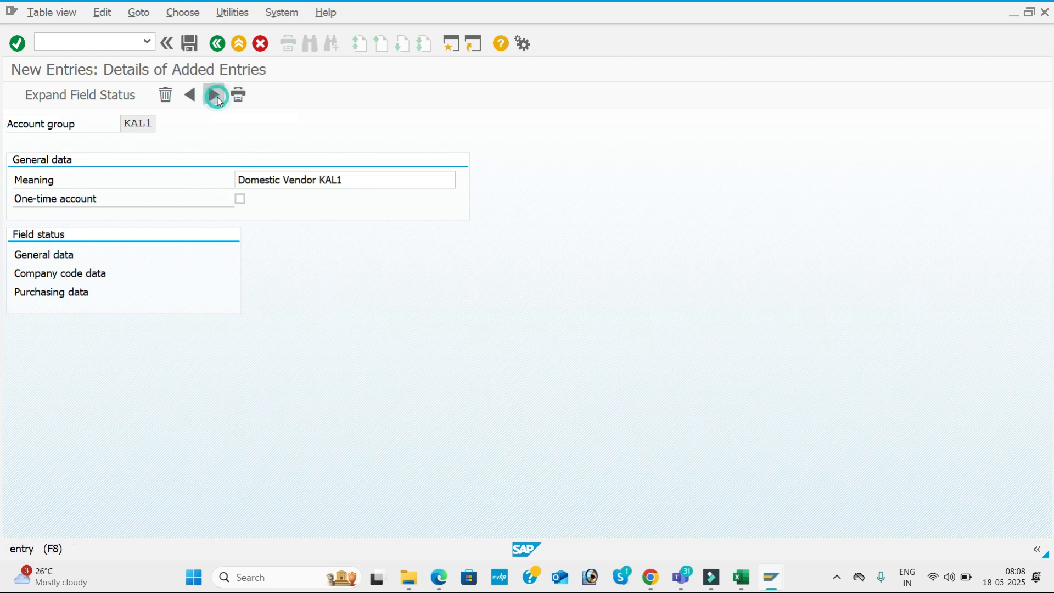
type("KAL2")
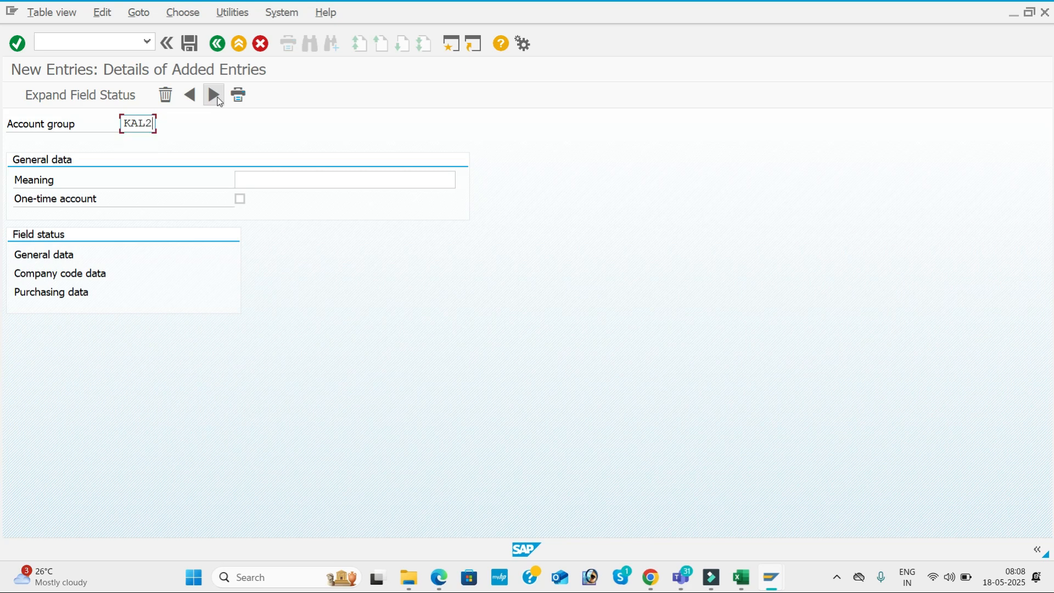
key("Tab")
key("BackSpace")
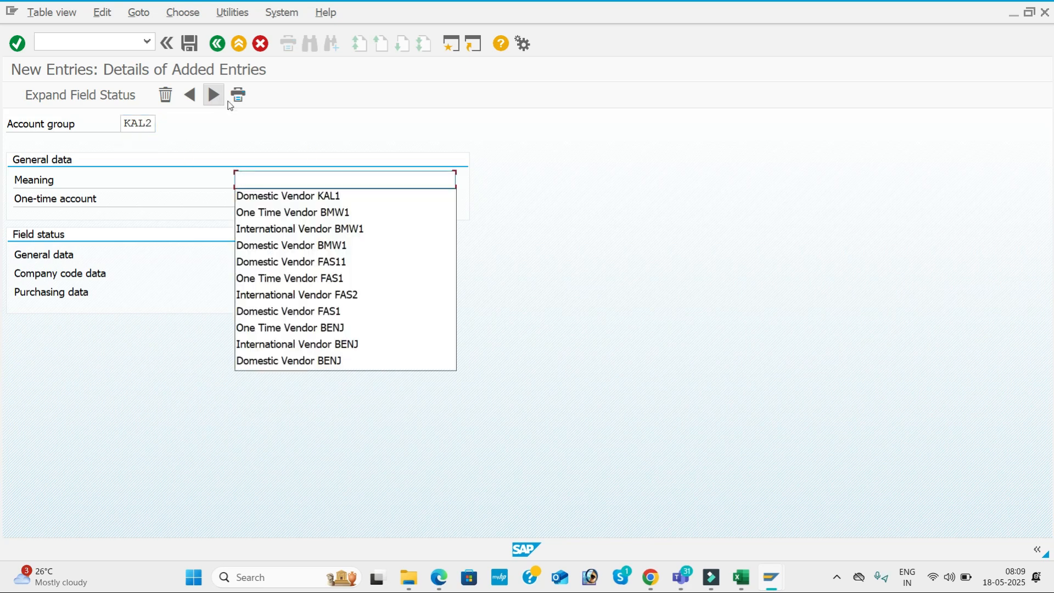
left_click(292, 231)
key("BackSpace")
key("BackSpace")
key("BackSpace")
key("BackSpace")
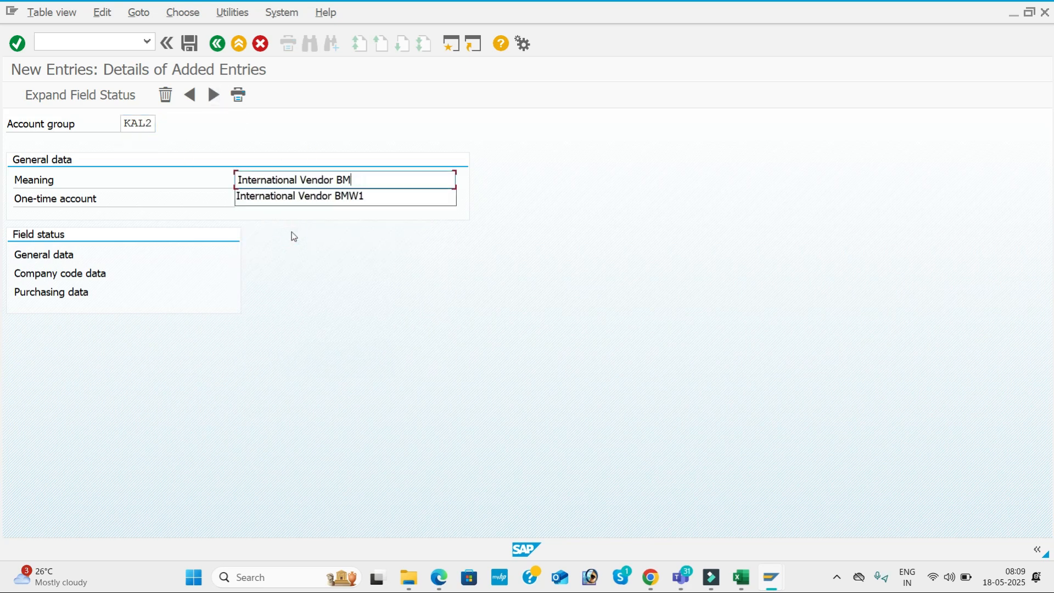
type("KAL1")
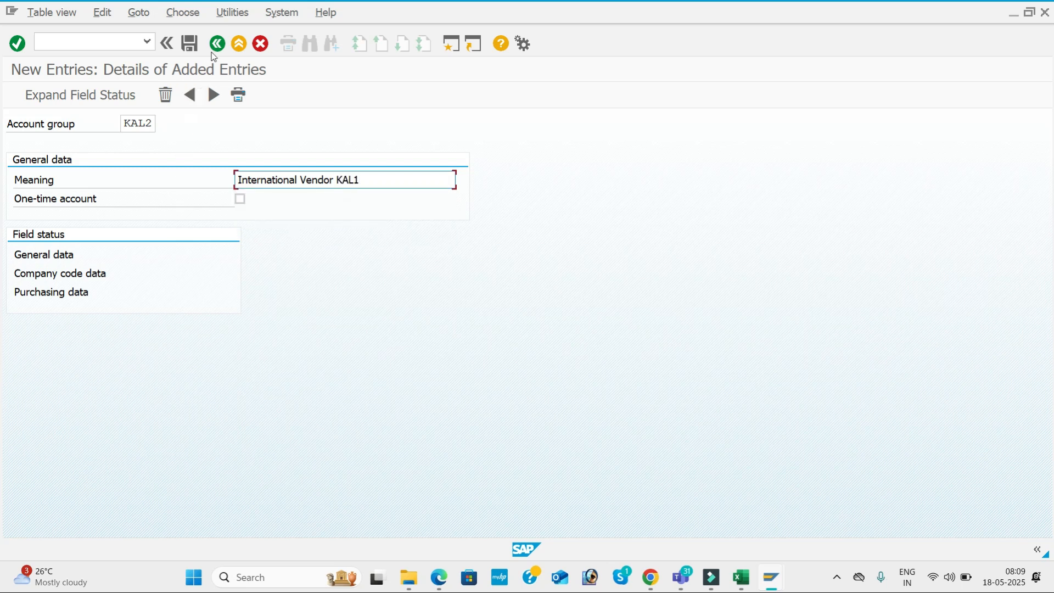
left_click(194, 46)
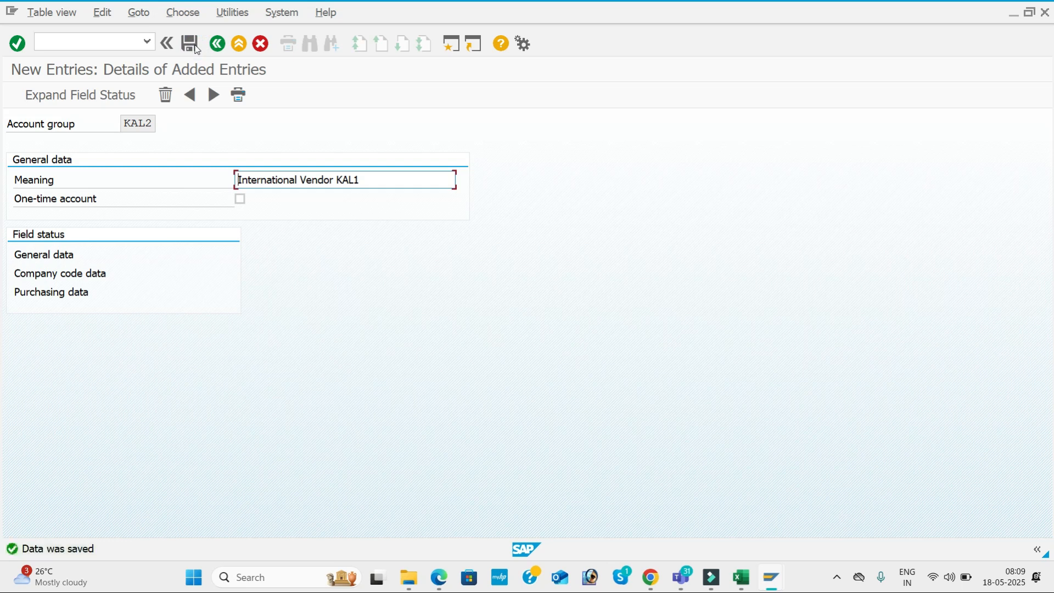
Add and save account group KAL3 as one-time account 'One Time Vendor KAL1'
left_click(217, 96)
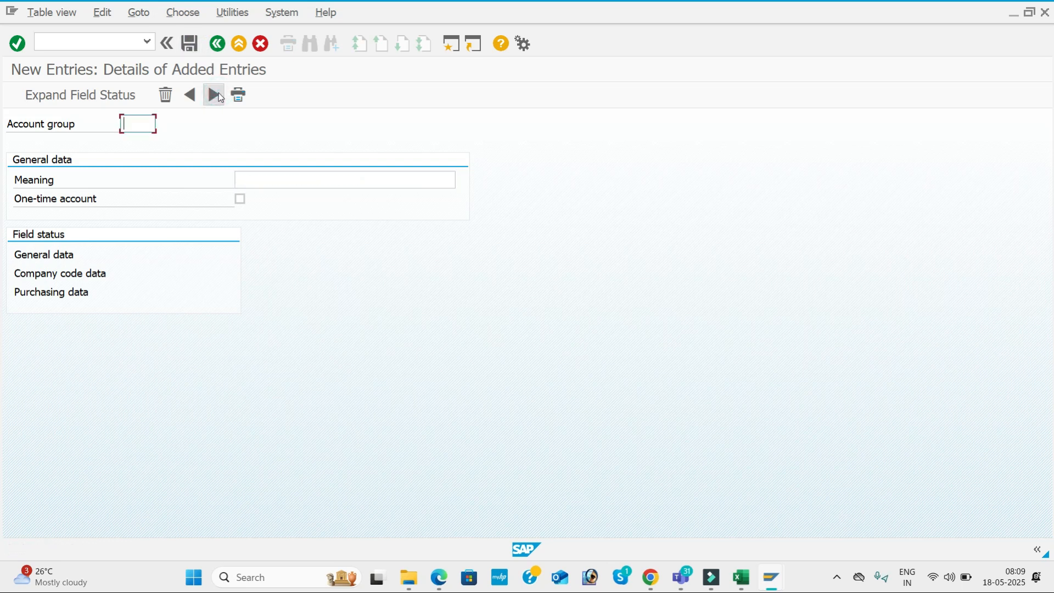
type("KAL3")
left_click(294, 184)
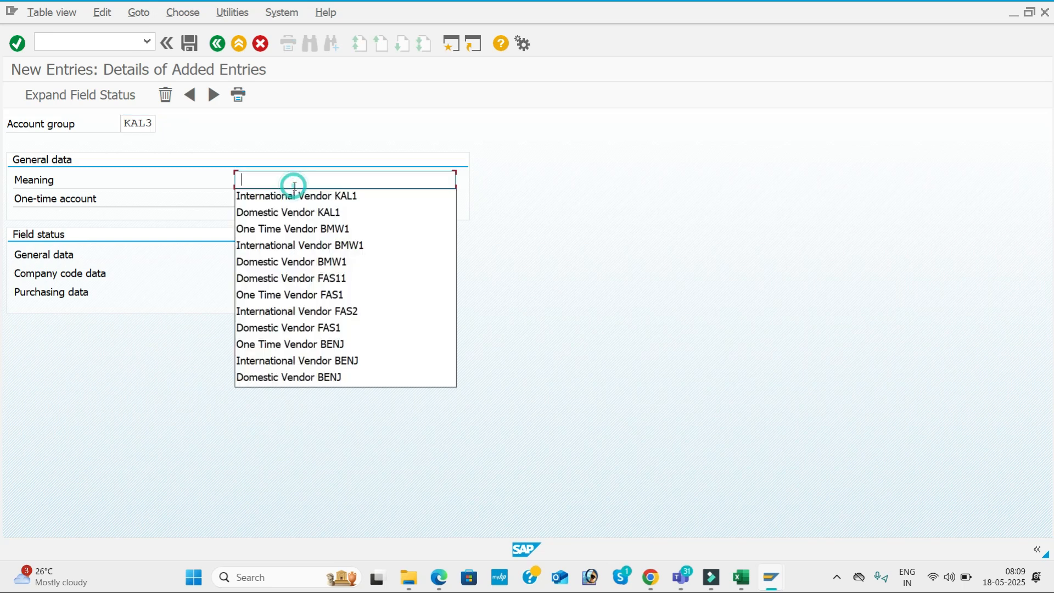
left_click(303, 218)
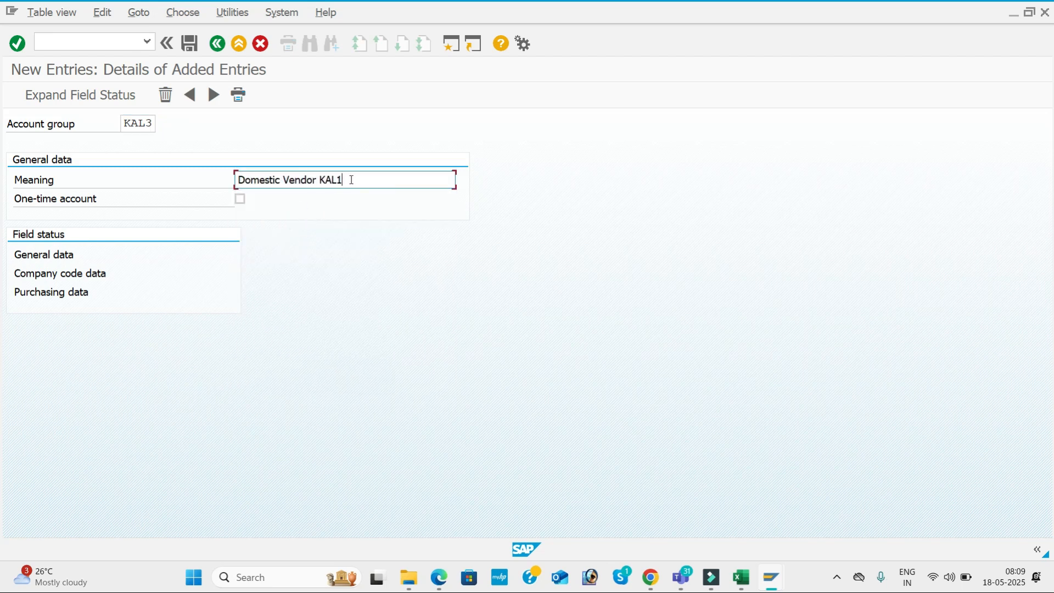
key("BackSpace")
key("BackSpace")
key("BackSpace")
key("BackSpace")
key("BackSpace")
key("BackSpace")
key("BackSpace")
key("BackSpace")
key("BackSpace")
key("BackSpace")
key("BackSpace")
key("BackSpace")
key("BackSpace")
key("BackSpace")
key("BackSpace")
key("BackSpace")
key("BackSpace")
key("BackSpace")
key("BackSpace")
key("BackSpace")
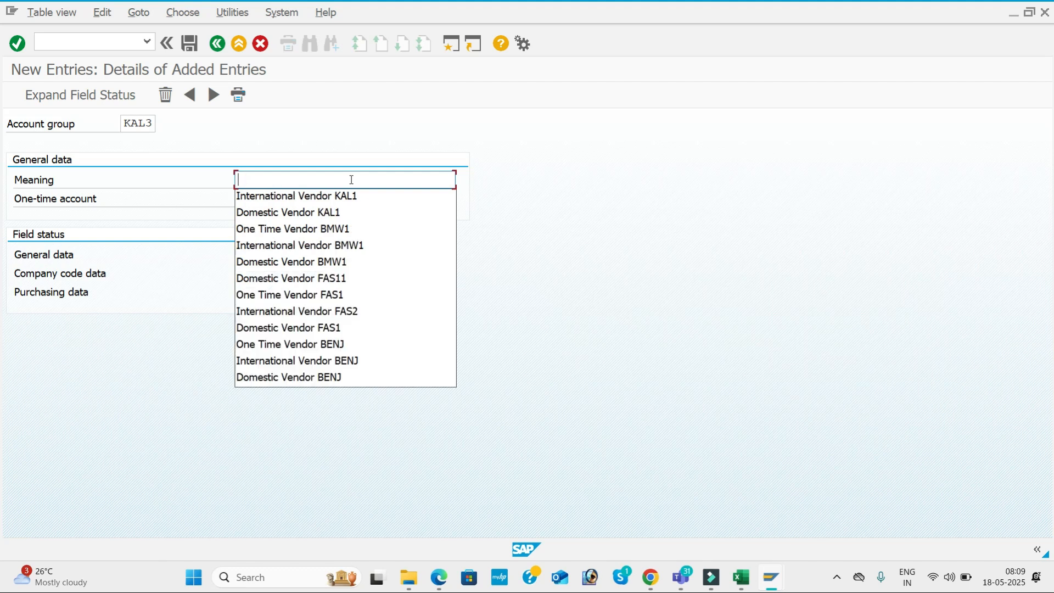
left_click(332, 229)
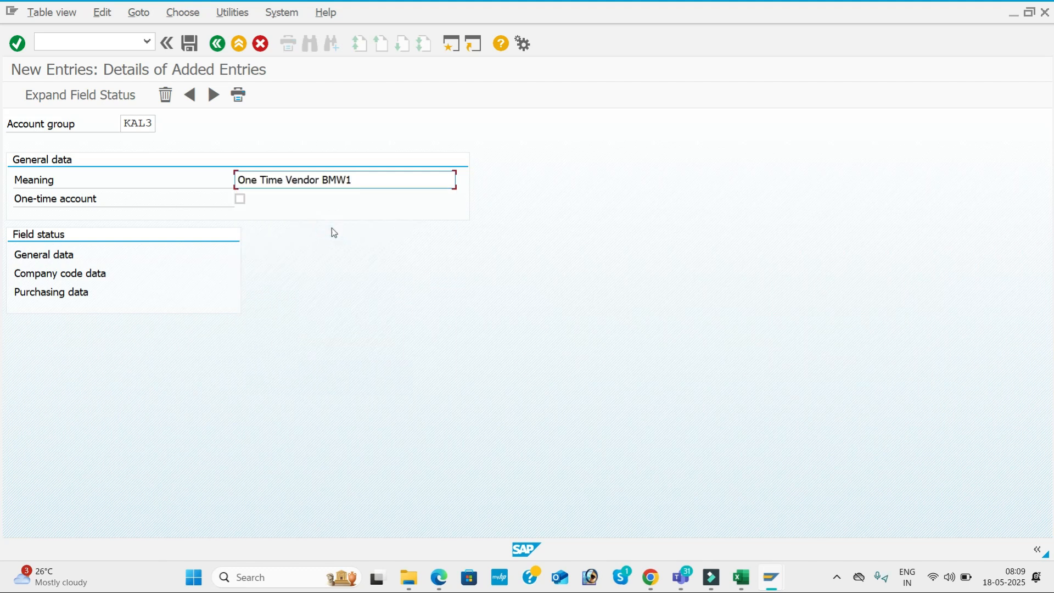
key("BackSpace")
key("BackSpace")
key("BackSpace")
key("BackSpace")
type("KAL1")
key("Tab")
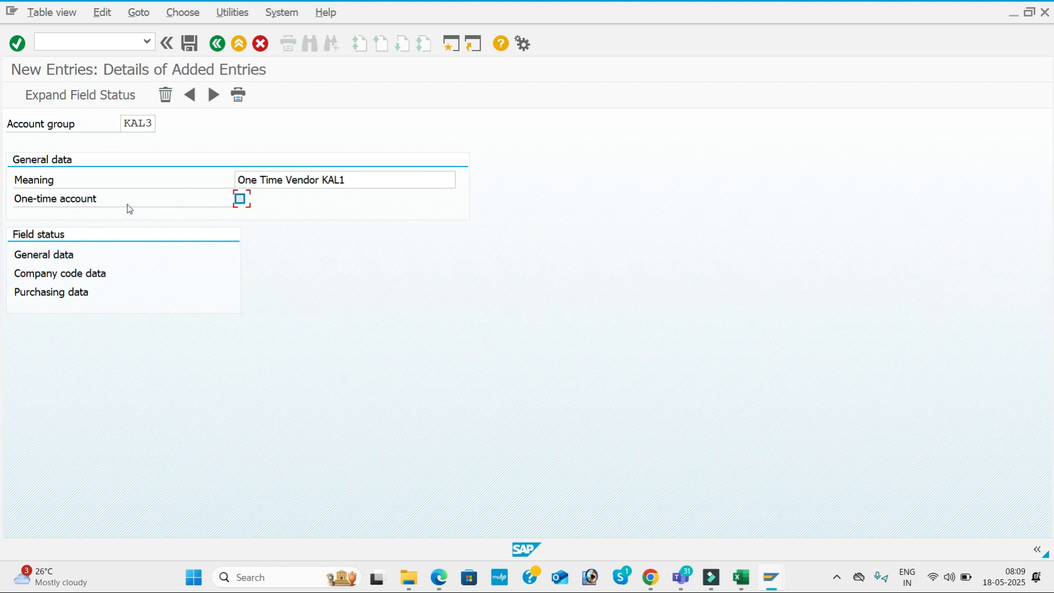
left_click(244, 201)
left_click(191, 47)
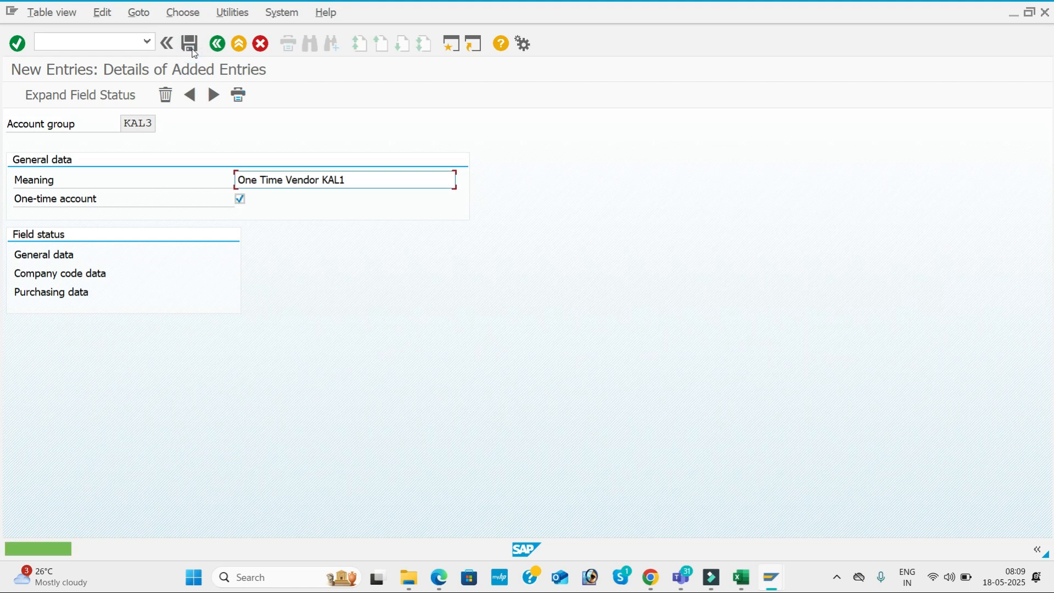
key("alt+Tab")
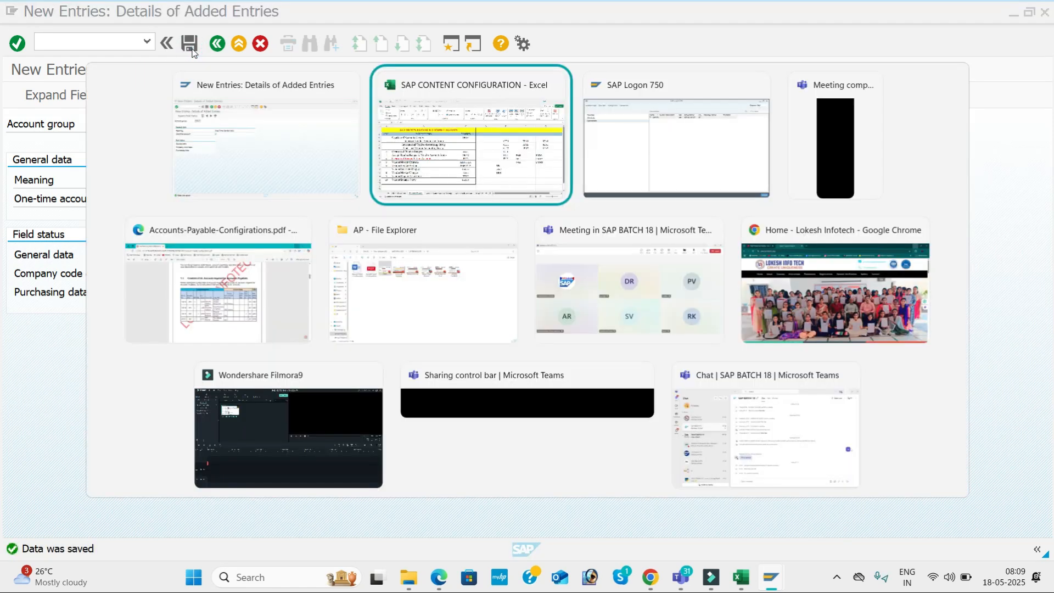
Enter KAL1, KAL2 and KAL3 into cells D4 to D6 of the Accounts Payable sheet
type("KAL1")
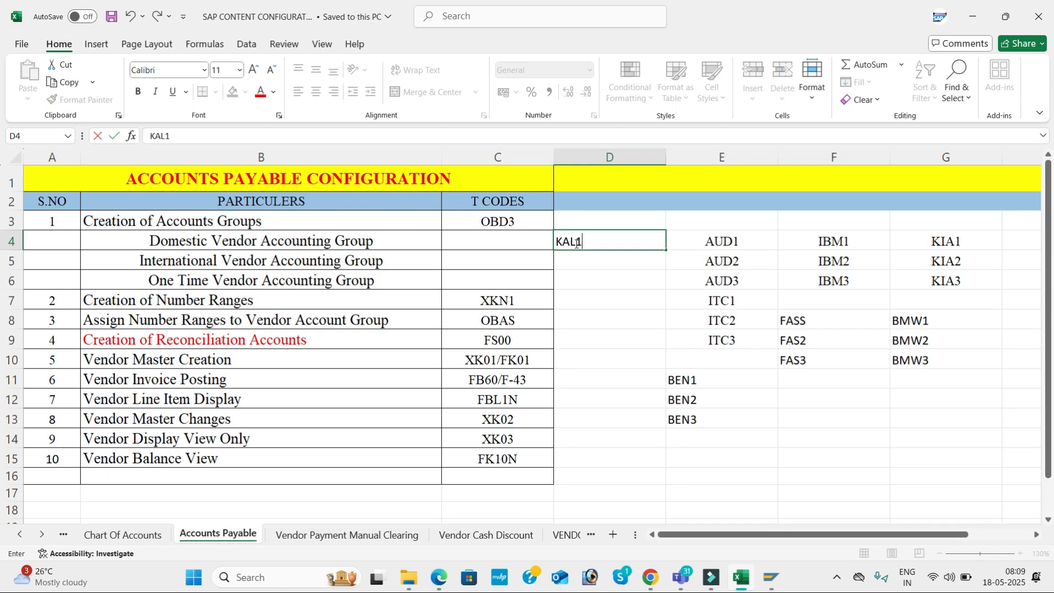
key("Return")
type("KAL2")
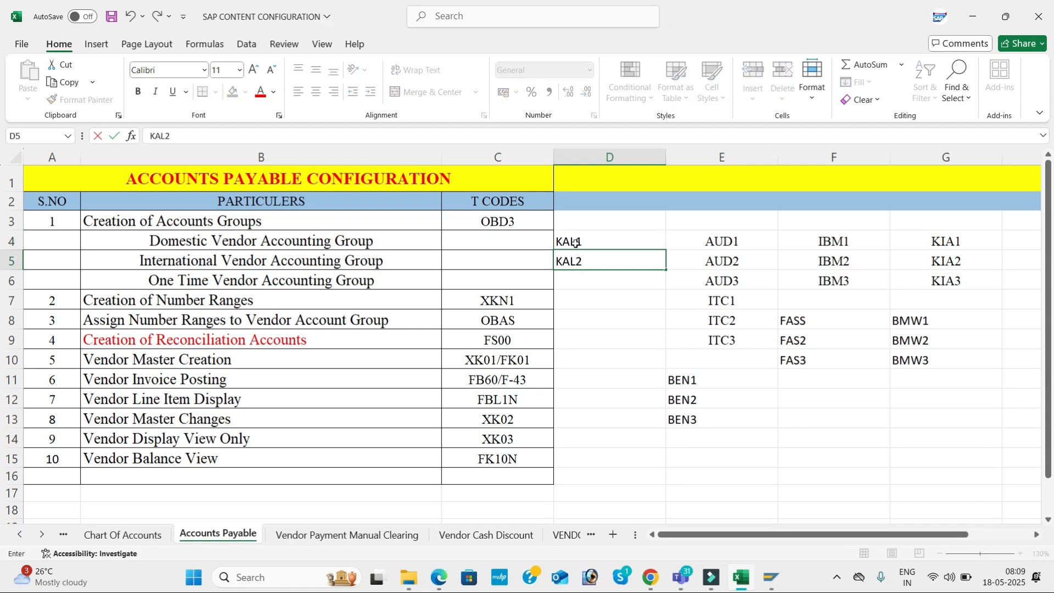
key("Return")
type("KAL3")
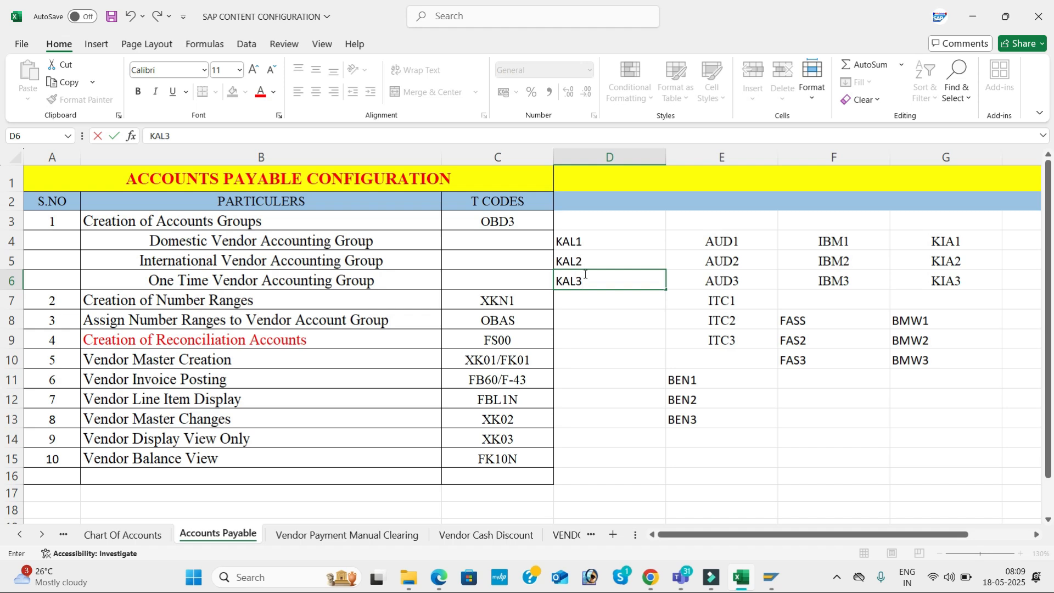
left_click(589, 299)
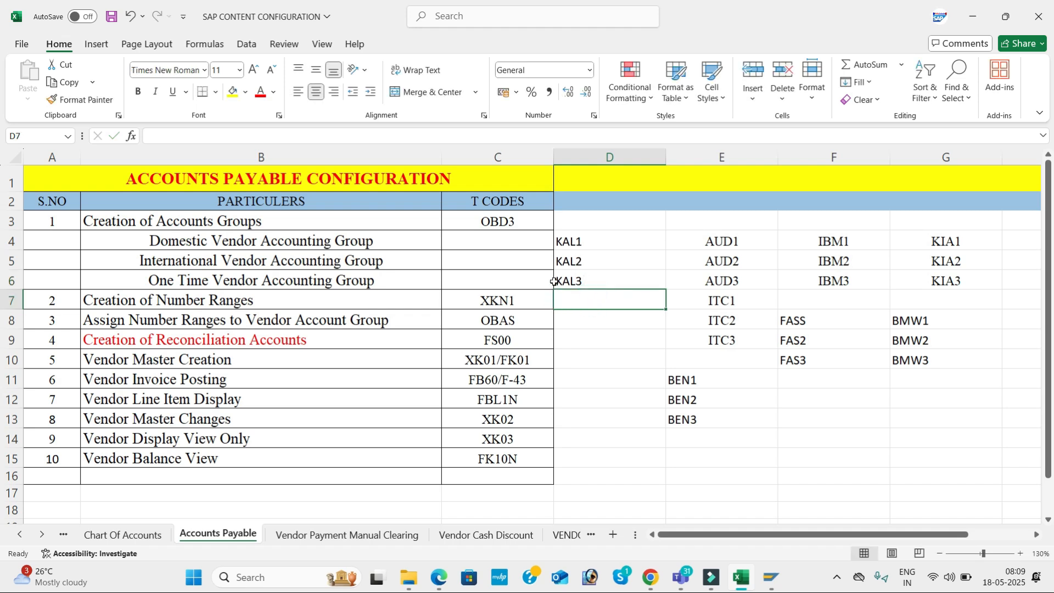
left_click(568, 253)
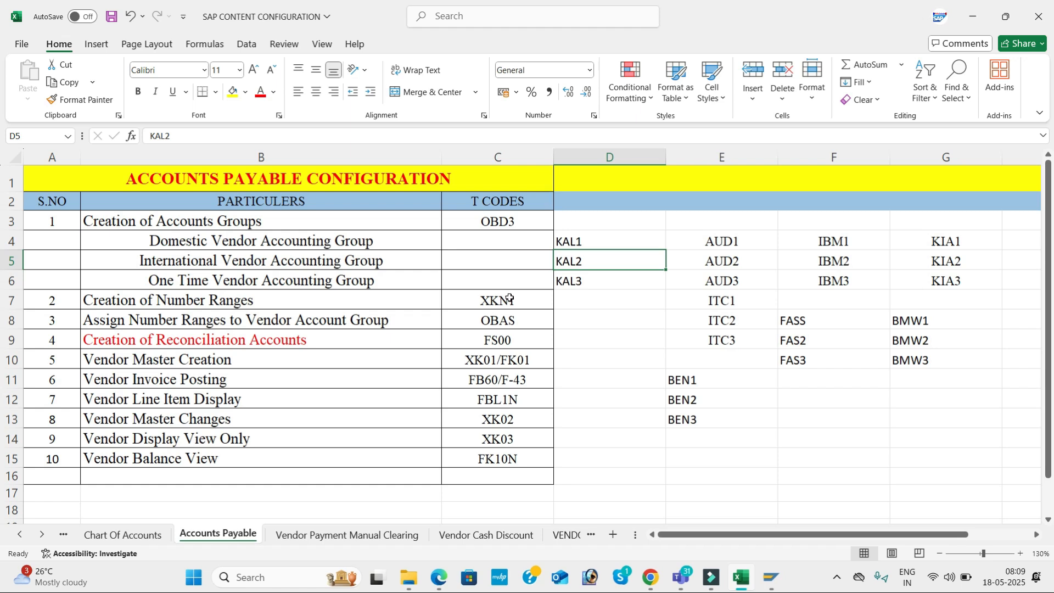
key("alt+Tab")
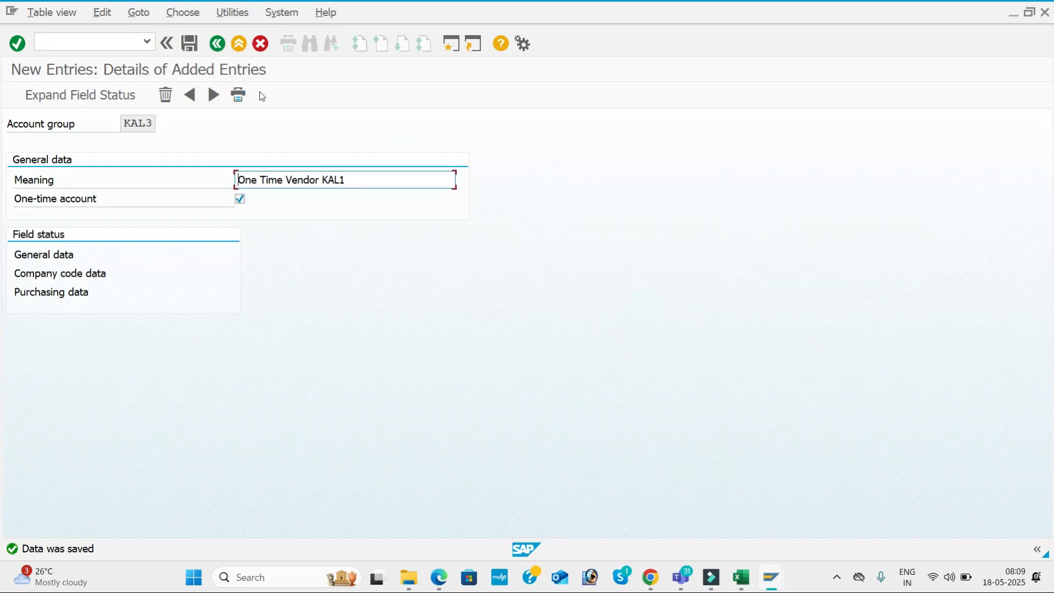
Run /N XKN1 and open the vendor number range intervals in change mode
left_click(123, 34)
type("/N")
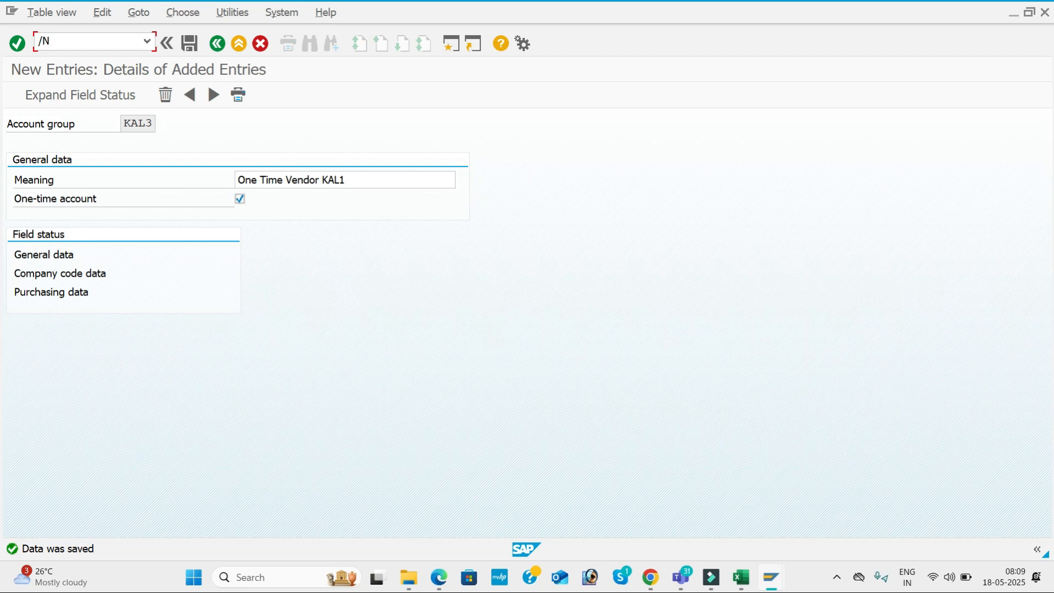
key("alt+Tab")
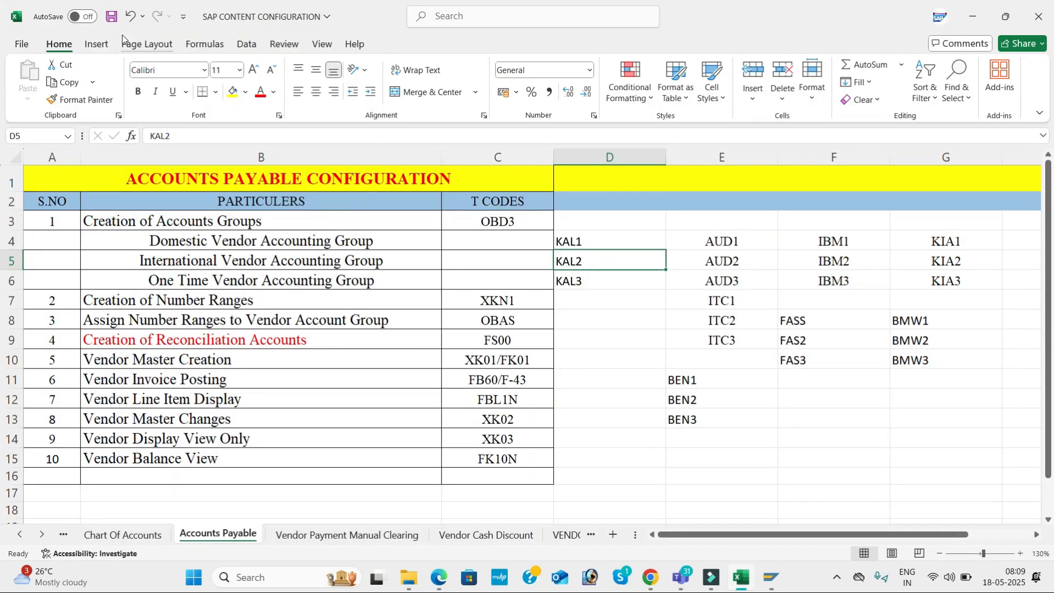
key("alt+Tab")
type("XK")
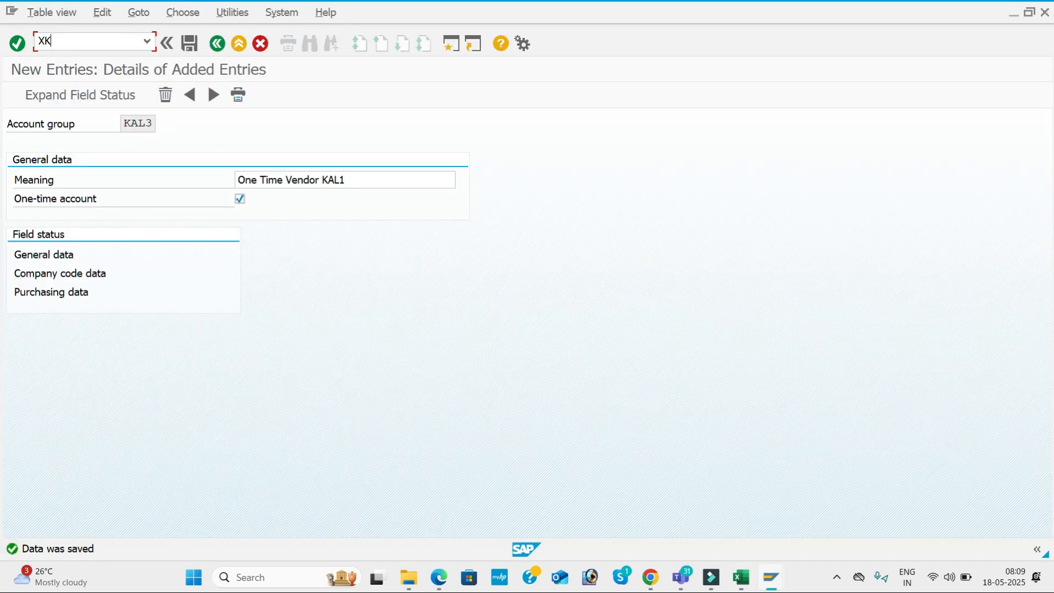
type("N1")
key("Return")
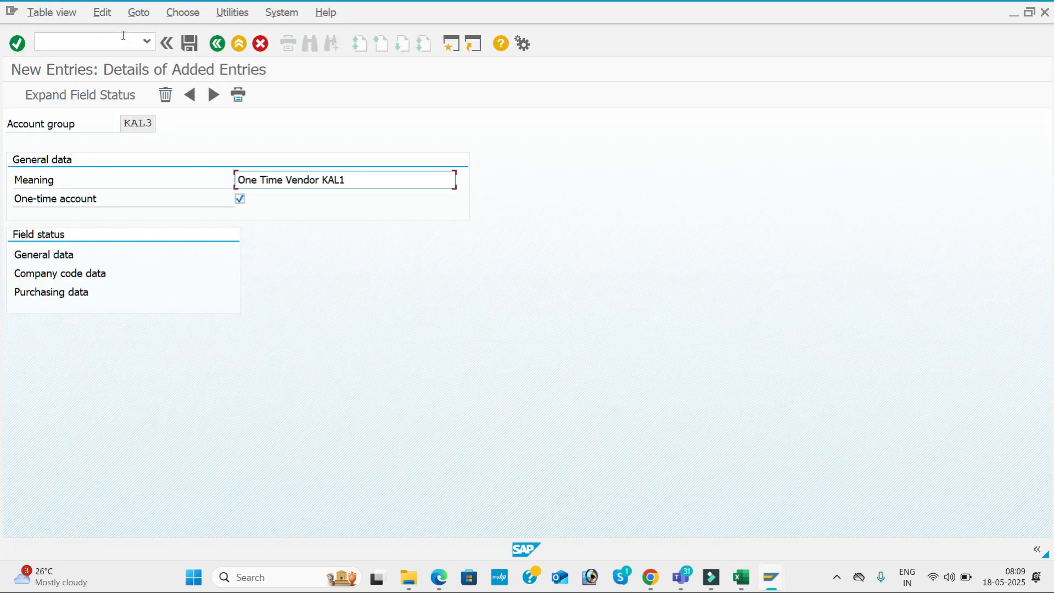
left_click(123, 36)
type("/N")
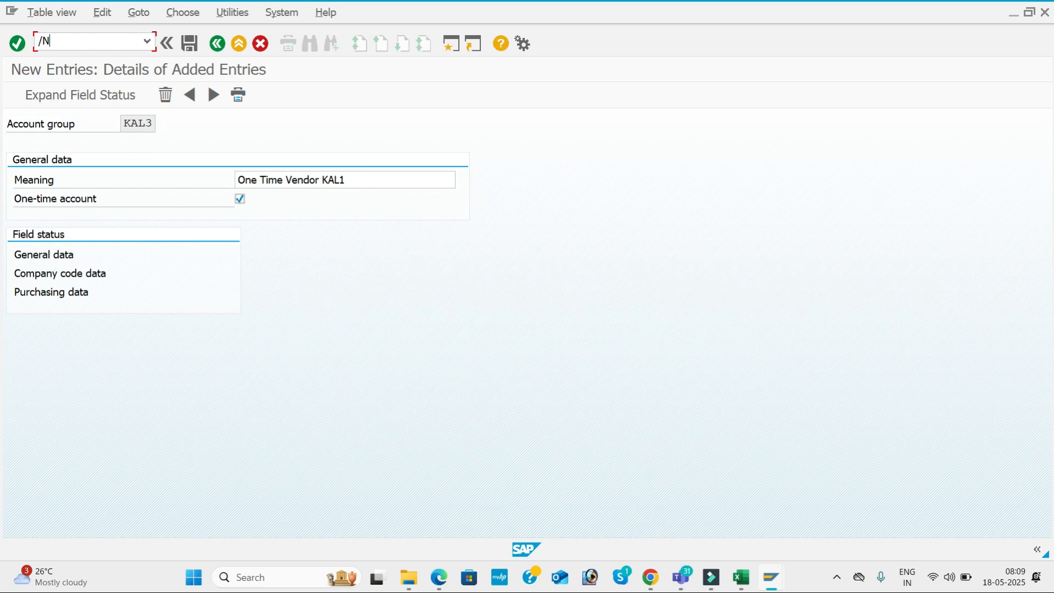
key("Return")
type("XK")
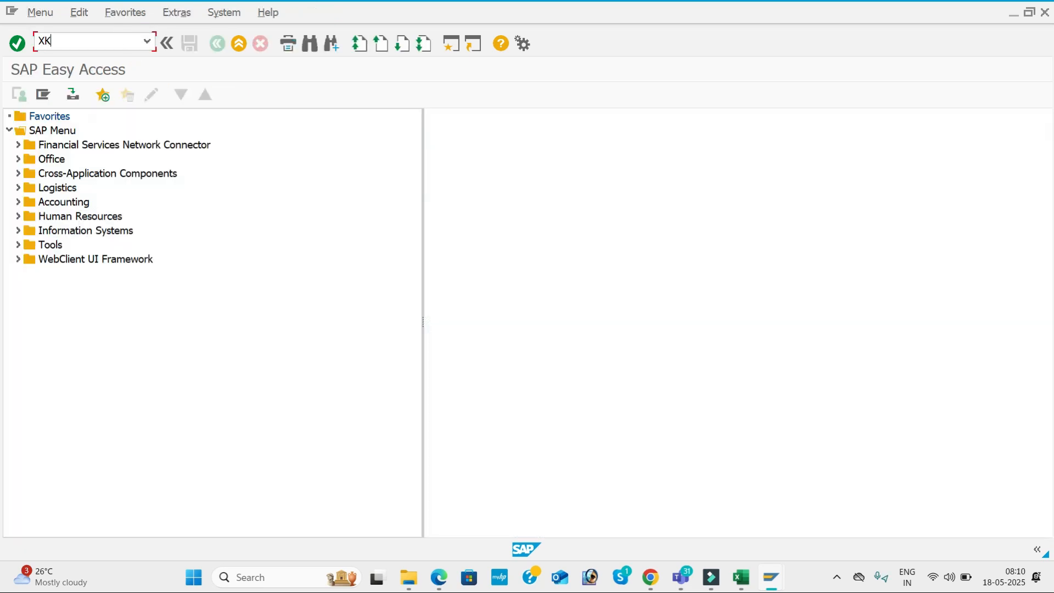
type("N1")
key("Return")
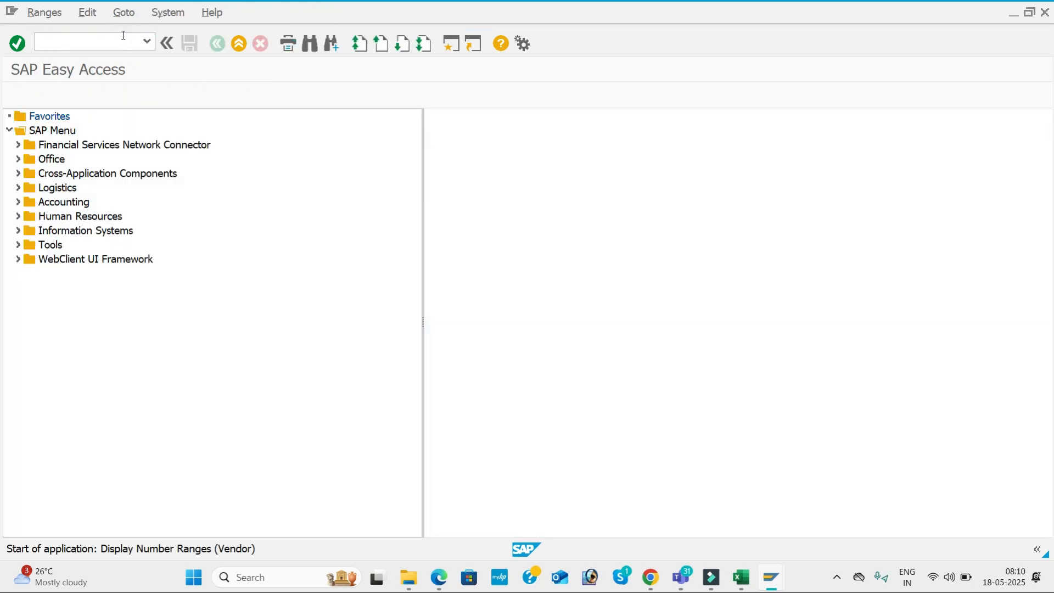
left_click(209, 160)
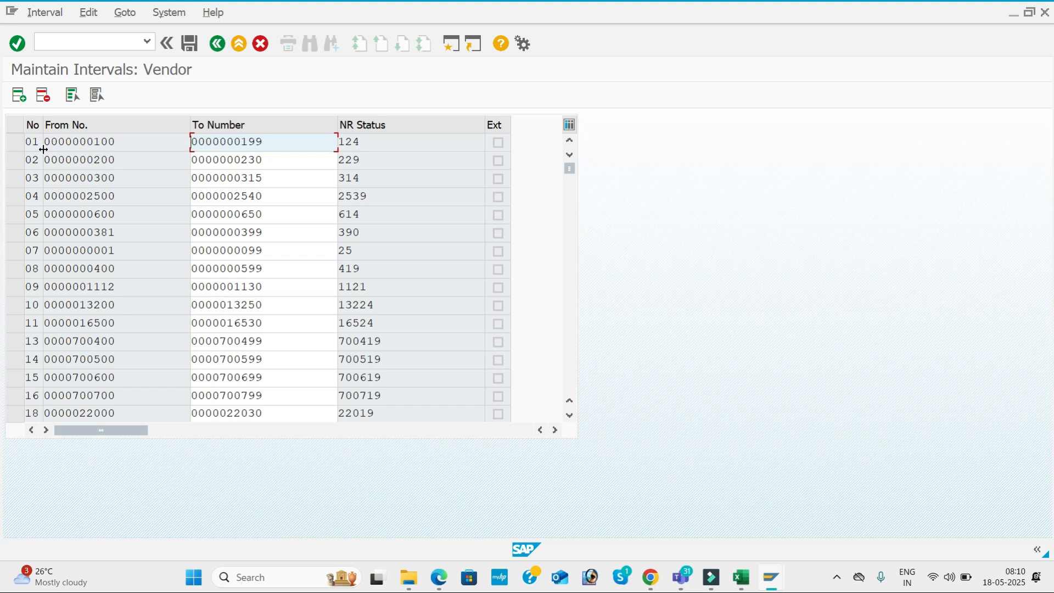
Review the From, To and status values of vendor intervals 01, 02 and 03
left_click(113, 141)
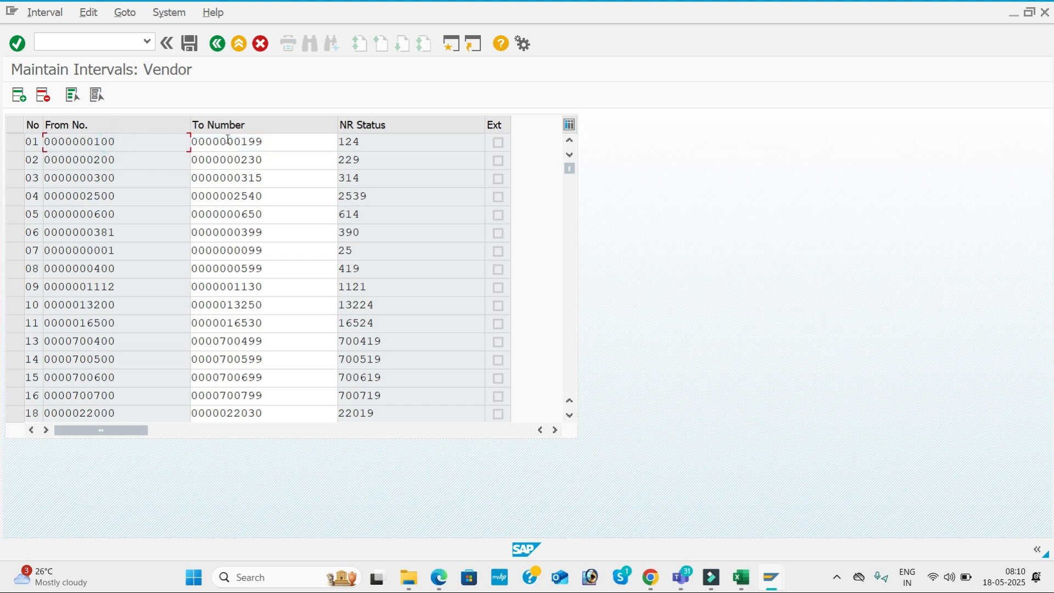
left_click(264, 141)
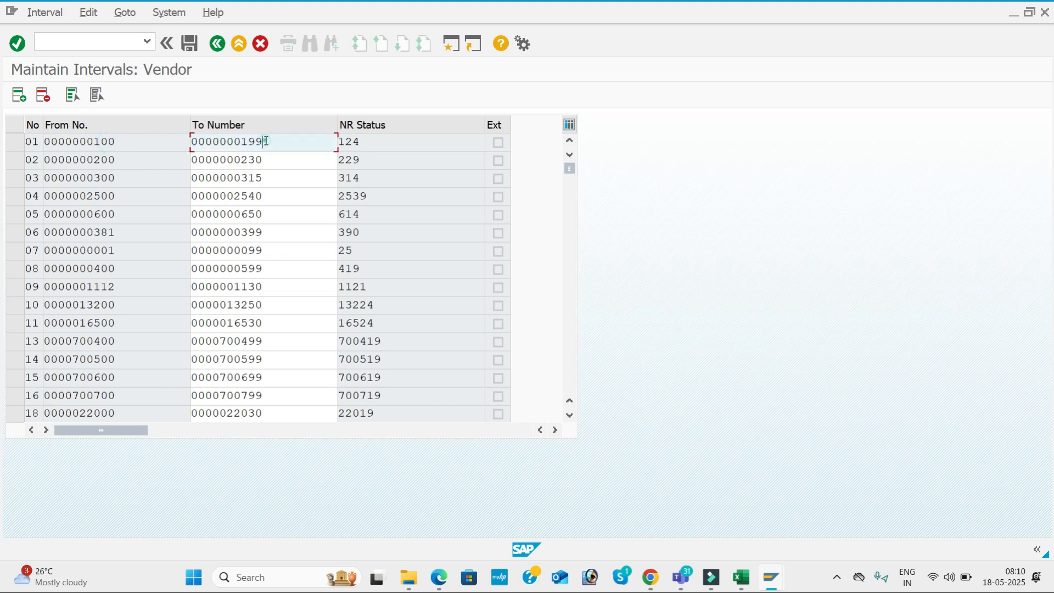
left_click(370, 141)
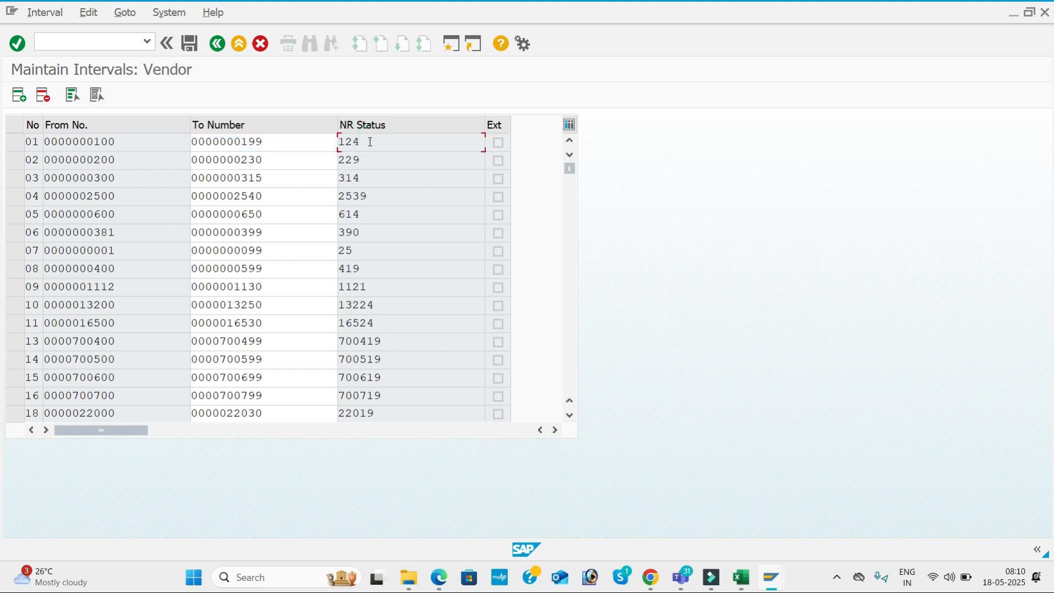
left_click(150, 158)
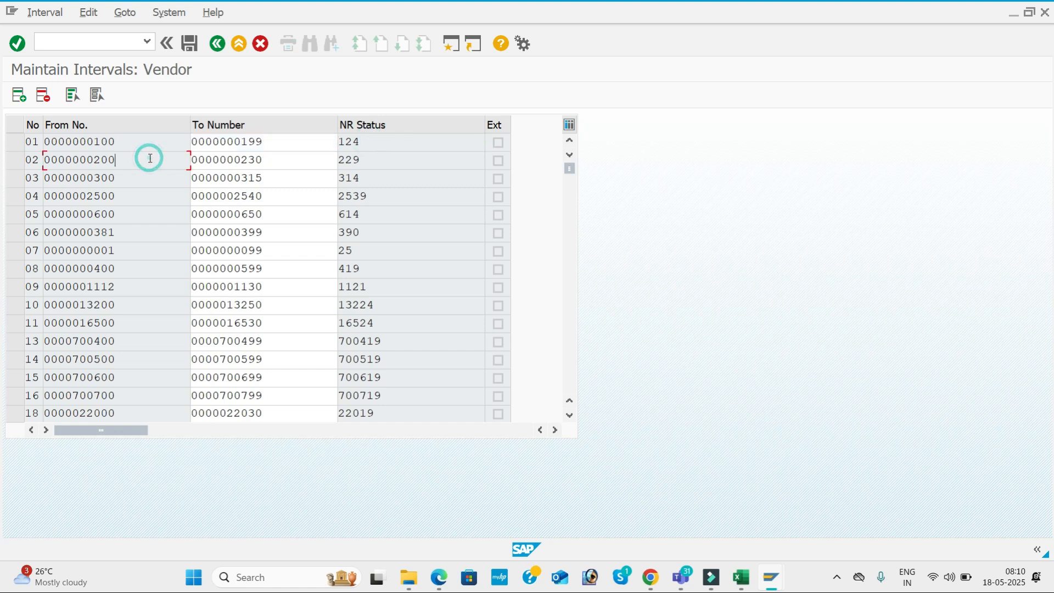
left_click(275, 162)
left_click(370, 163)
left_click(130, 189)
left_click(125, 177)
left_click(271, 178)
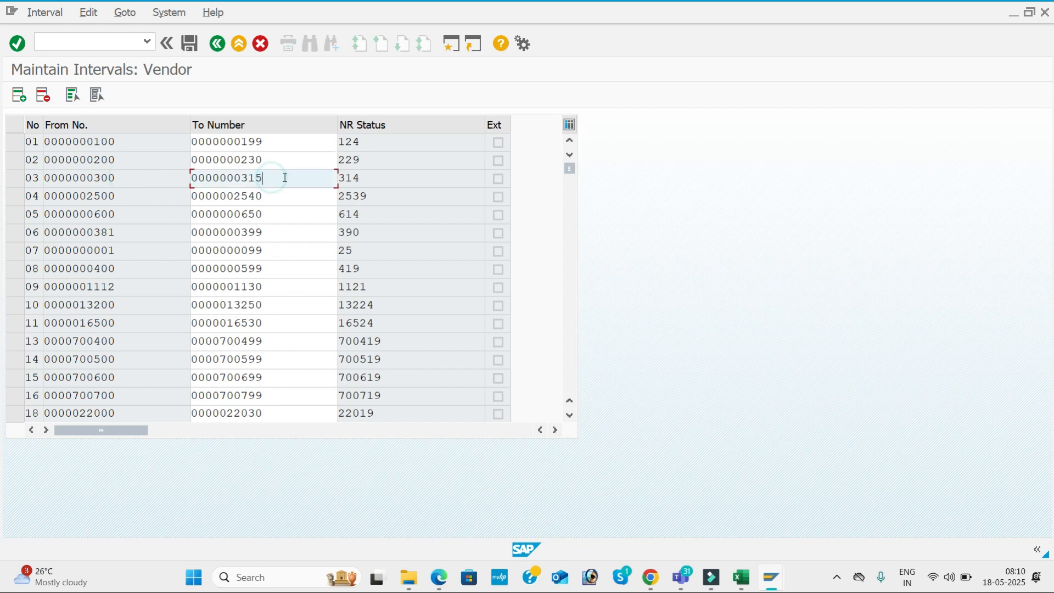
left_click(383, 179)
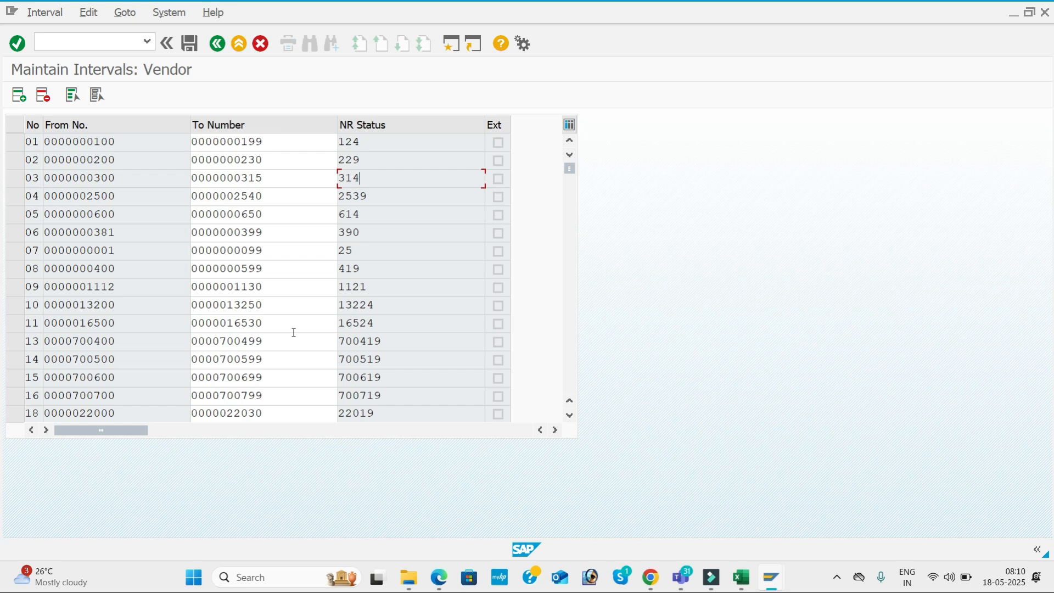
left_click(142, 346)
left_click(277, 341)
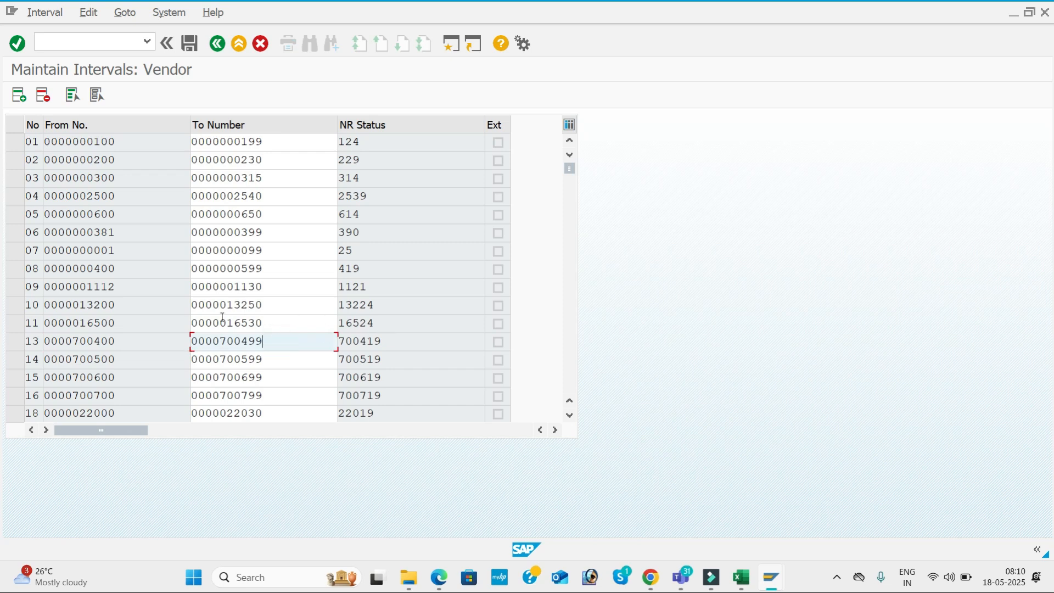
left_click(171, 325)
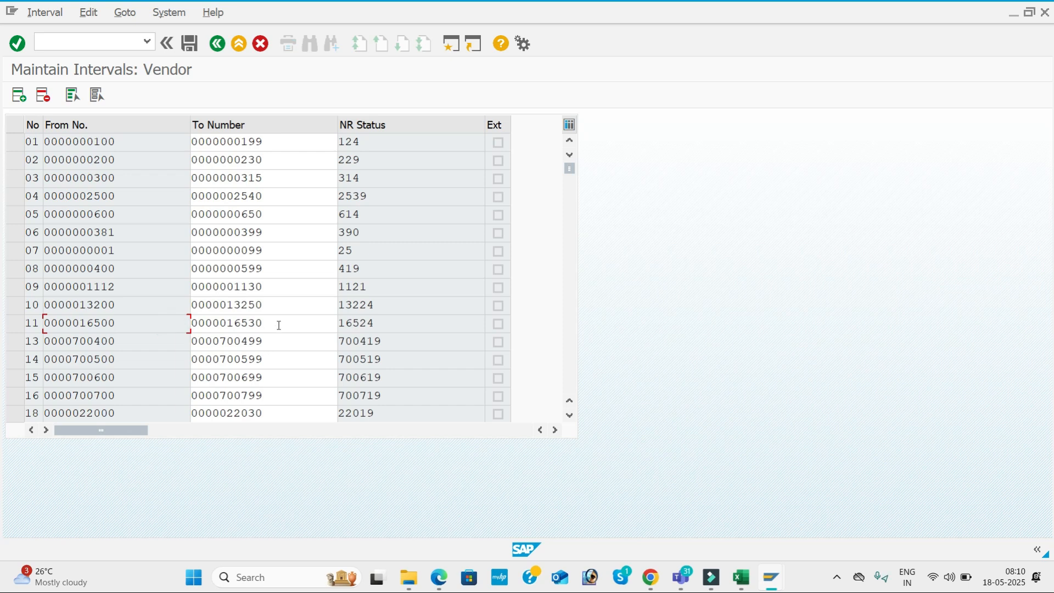
left_click(122, 380)
left_click(122, 400)
key("alt+Tab")
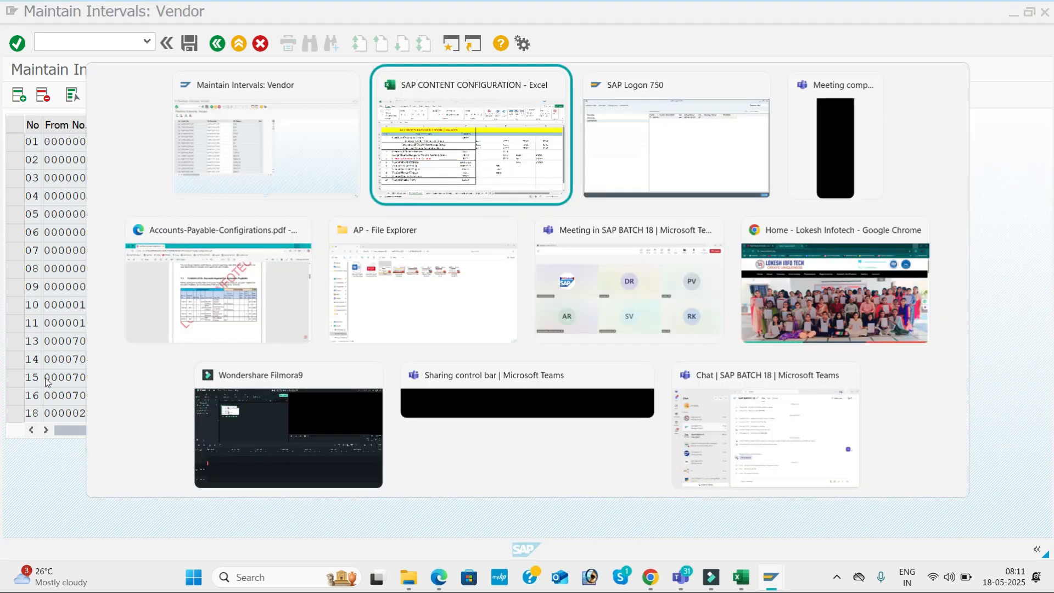
In a new session run OBAS and position the account group list at KAL1
left_click(520, 321)
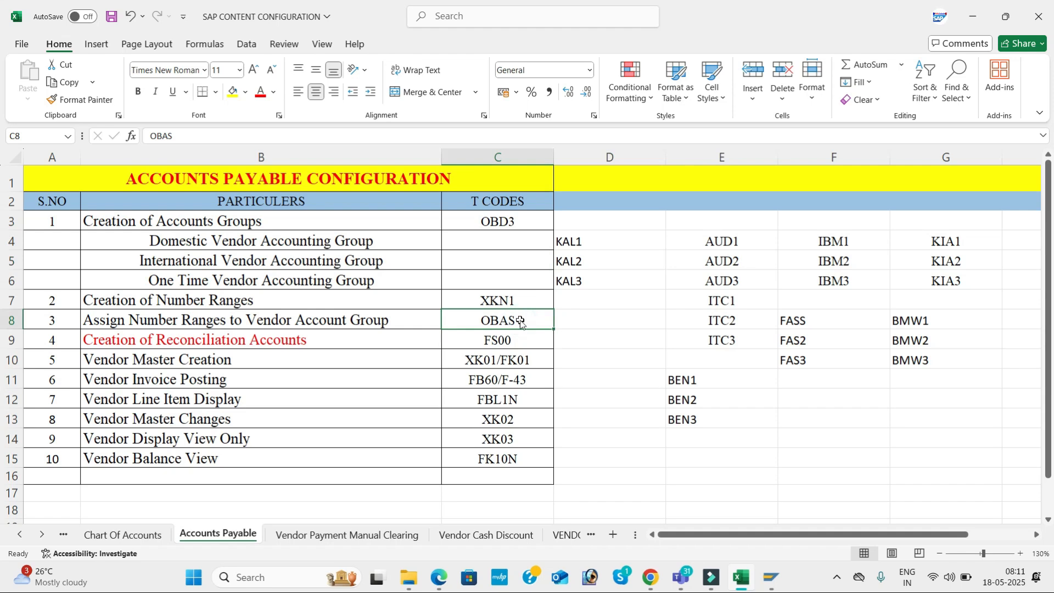
key("alt+Tab")
left_click(449, 48)
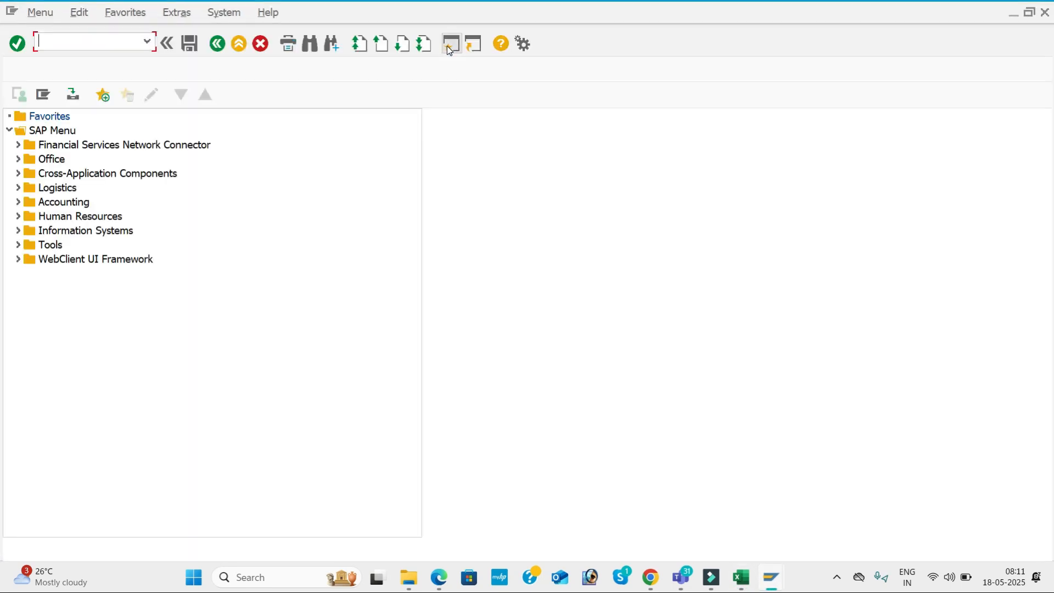
type("OBAS")
key("Return")
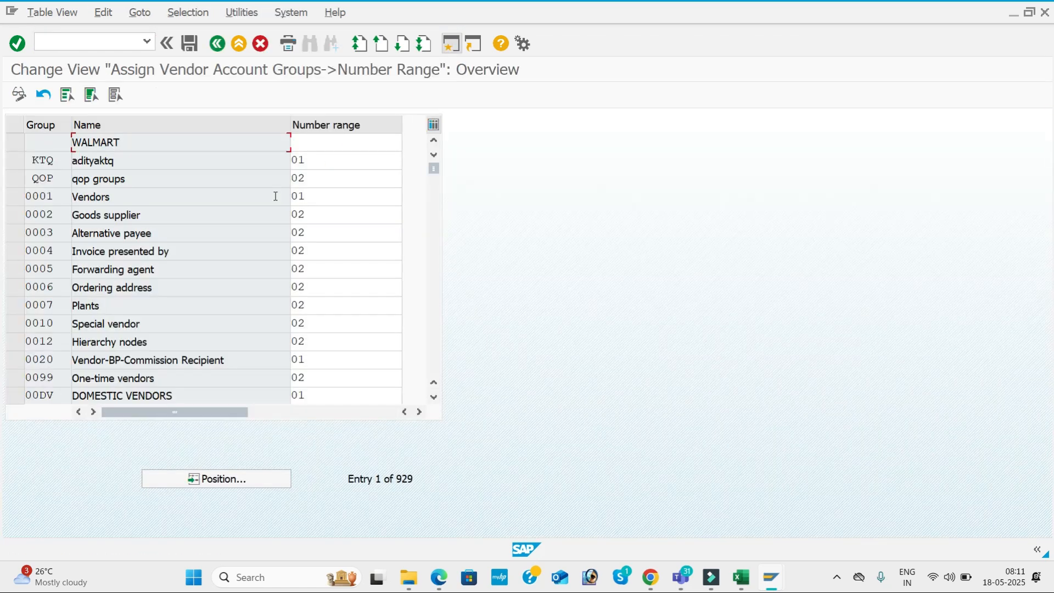
left_click(256, 478)
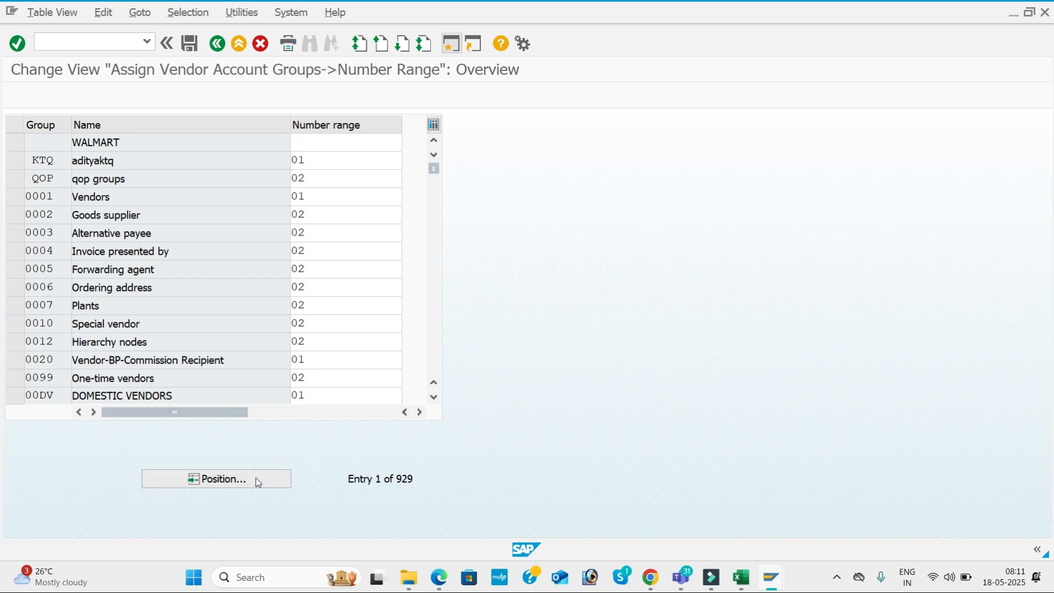
type("KAL1")
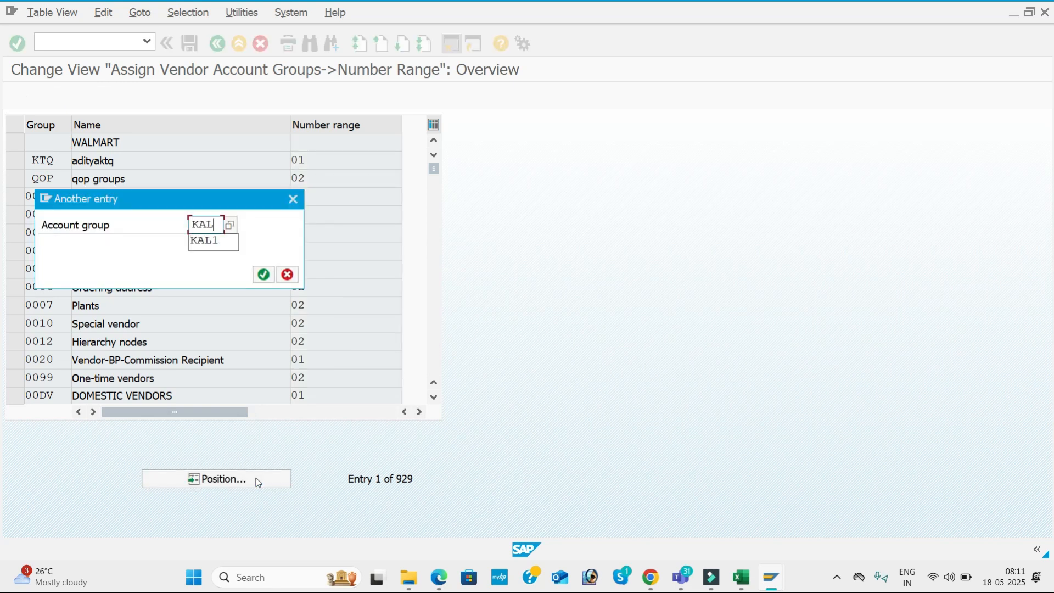
key("Return")
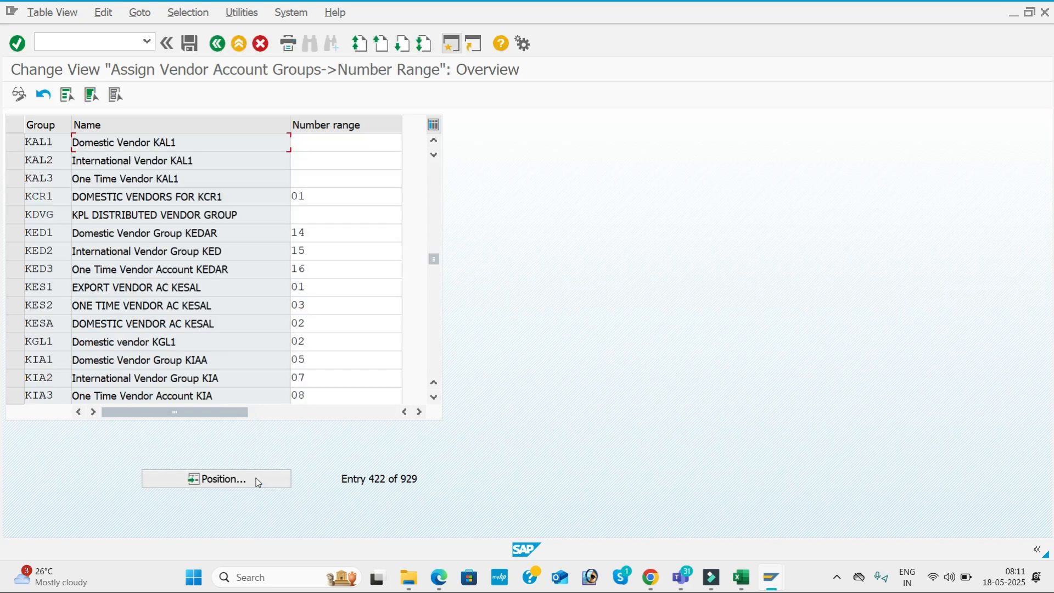
Enter number ranges 21, 22 and 25 for groups KAL1, KAL2 and KAL3
left_click(325, 147)
key("alt+Tab")
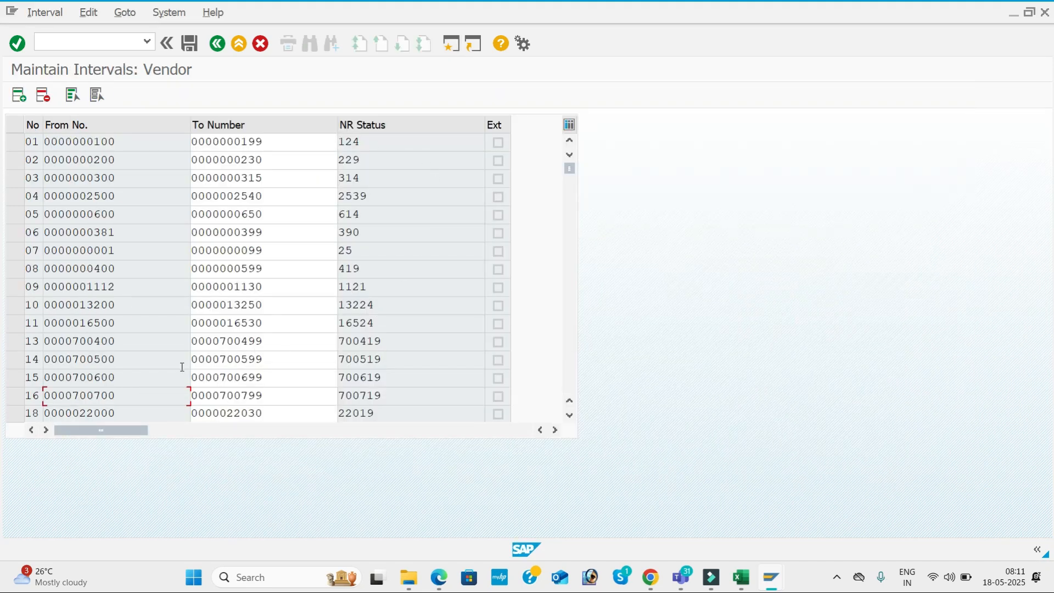
left_click(573, 314)
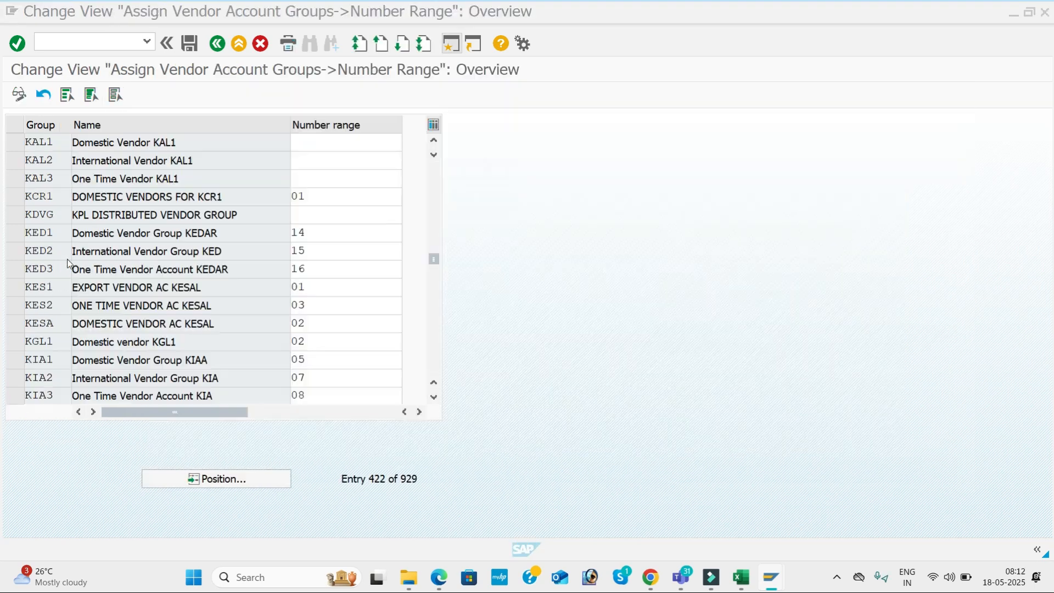
type("1")
key("Tab")
type("22")
key("Tab")
type("2")
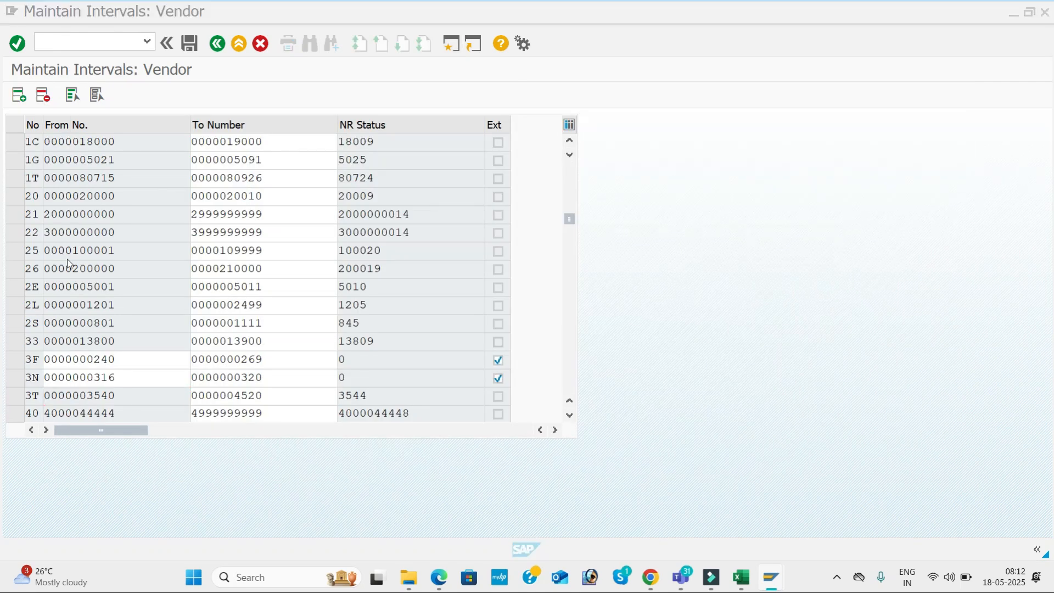
type("5")
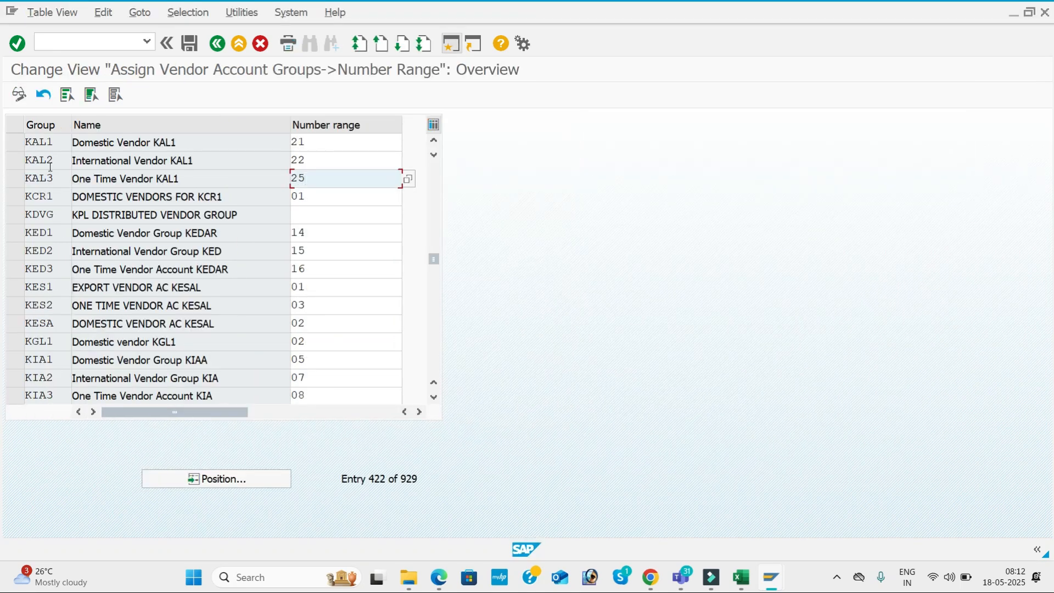
Save the number range assignments, confirming the customizing request
left_click(193, 44)
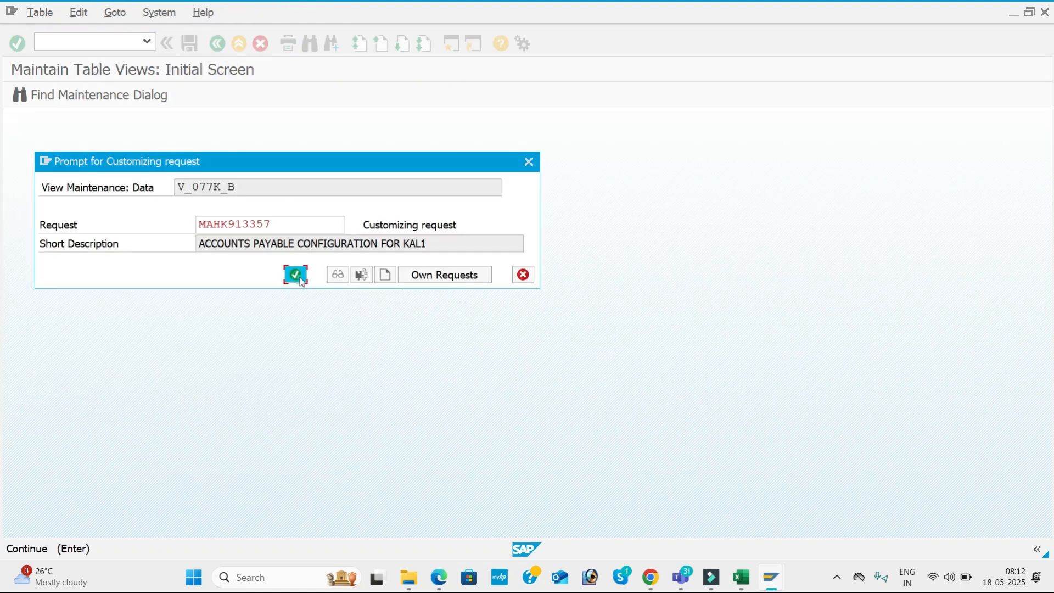
left_click(300, 277)
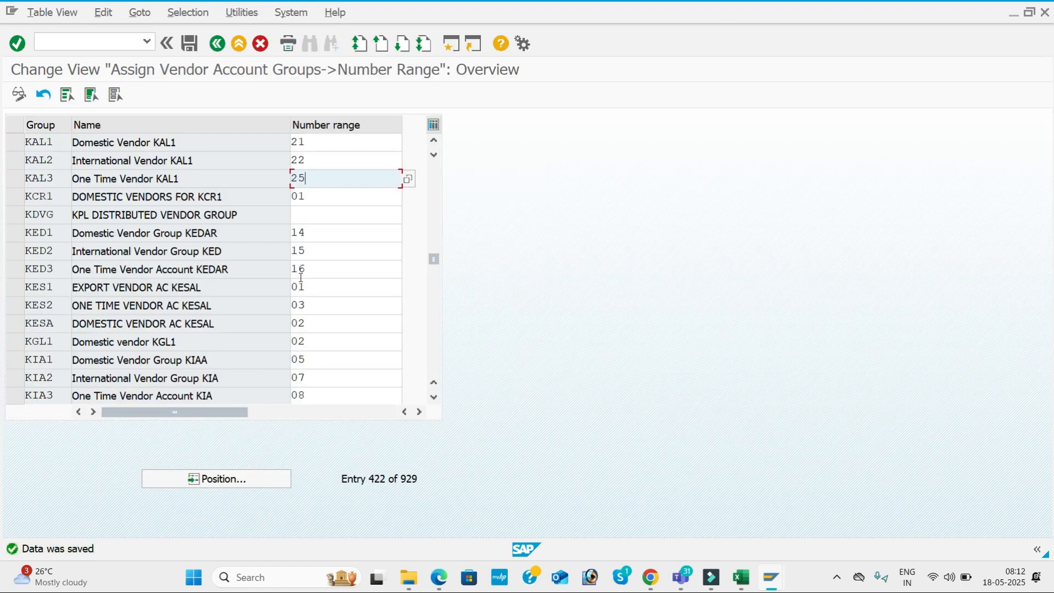
left_click(113, 40)
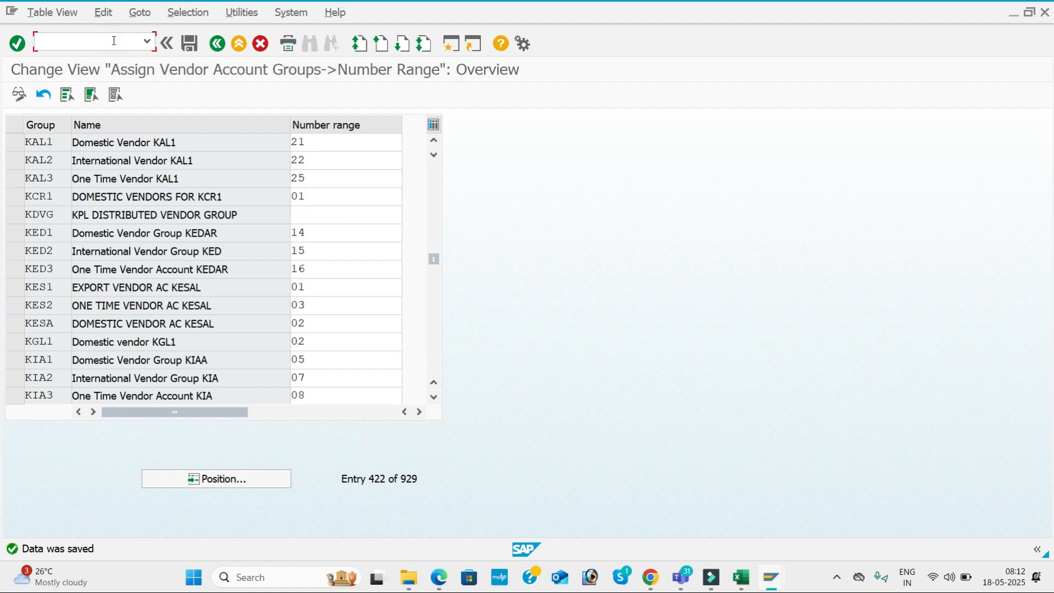
Look up FS00 in the Excel checklist, then run /NFS00 in SAP
key("alt+Tab")
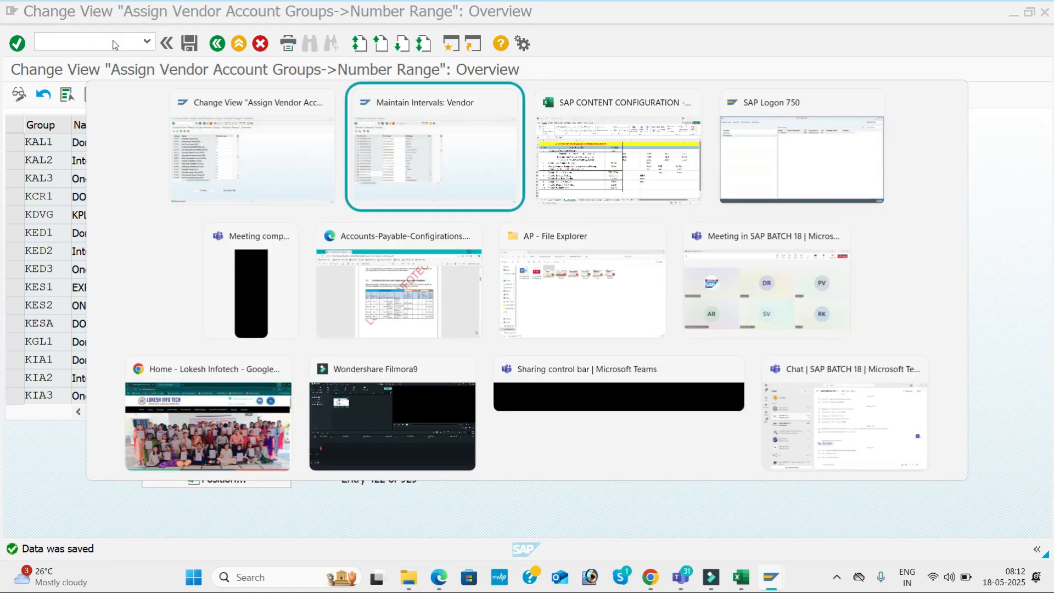
key("alt+Tab")
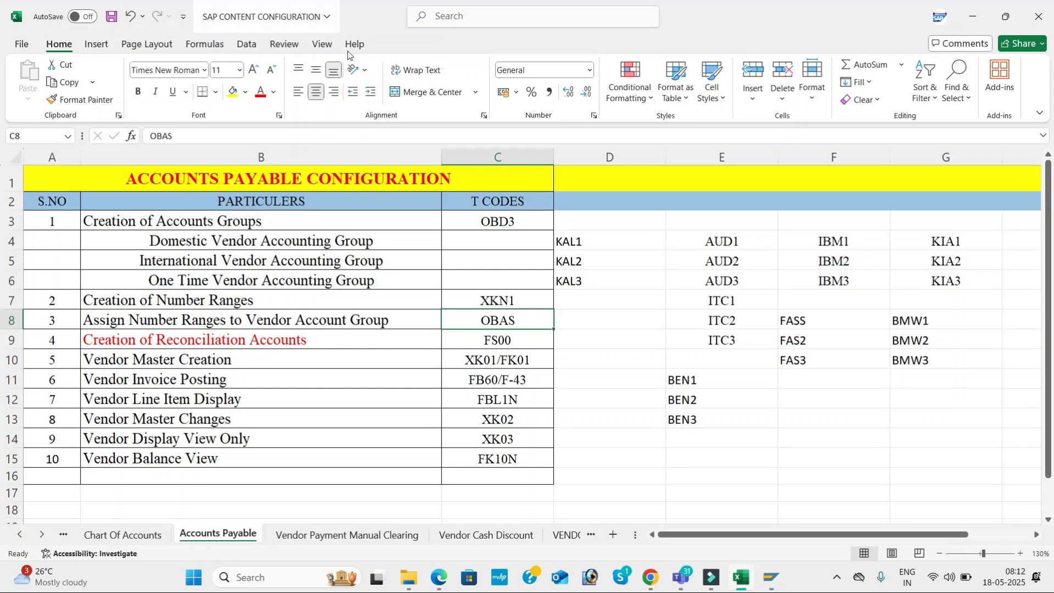
left_click(519, 337)
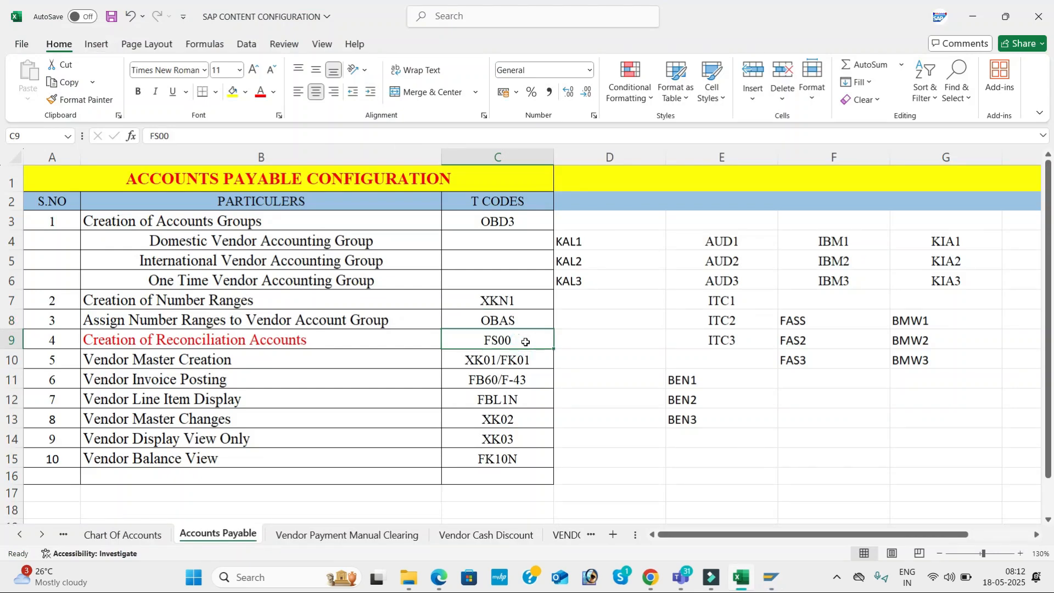
key("alt+Tab")
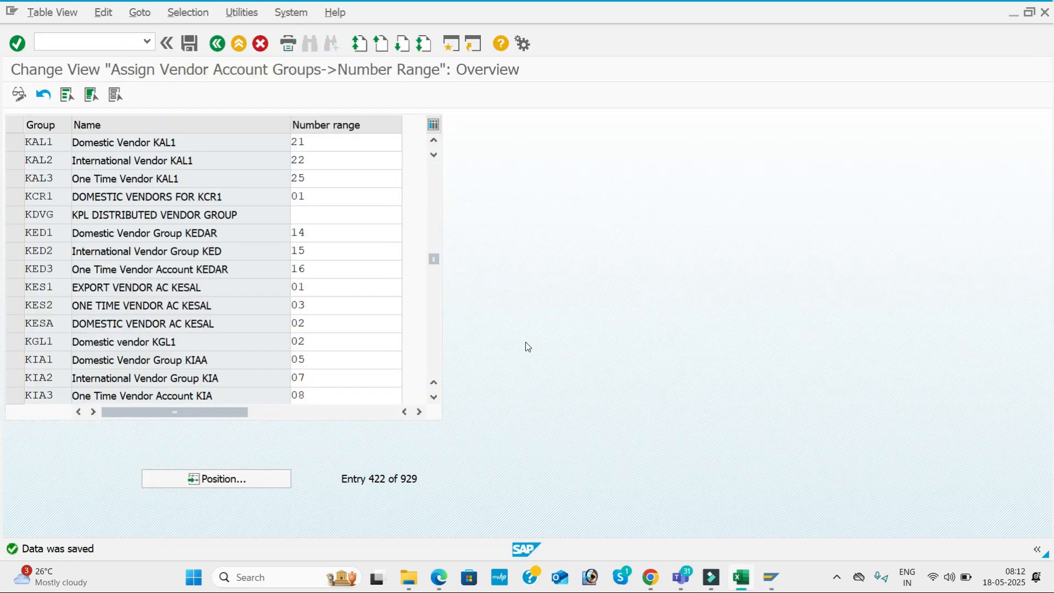
left_click(94, 44)
type("/NFS00")
key("Return")
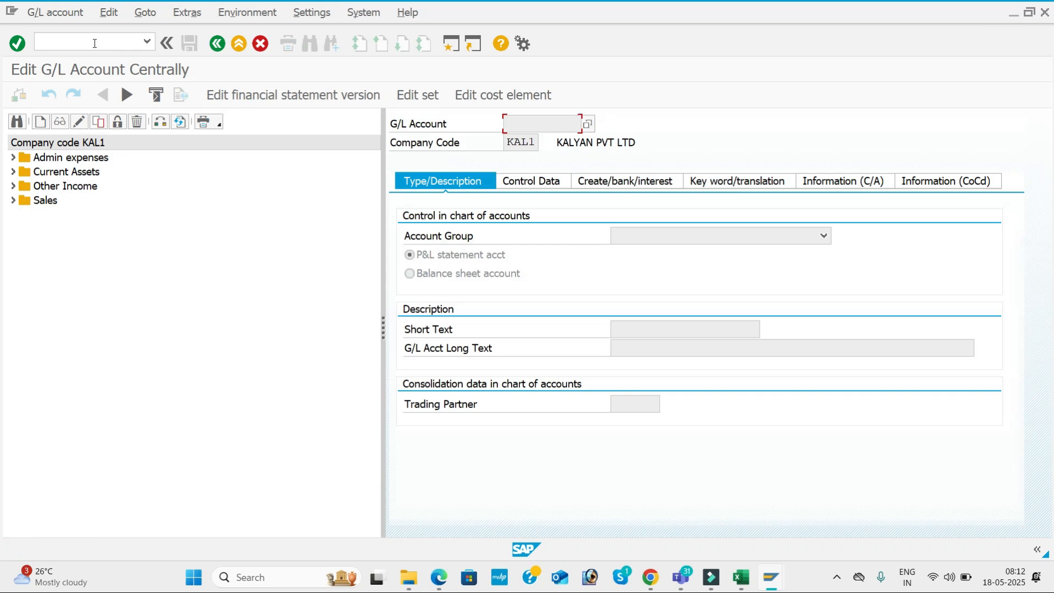
key("alt+Tab")
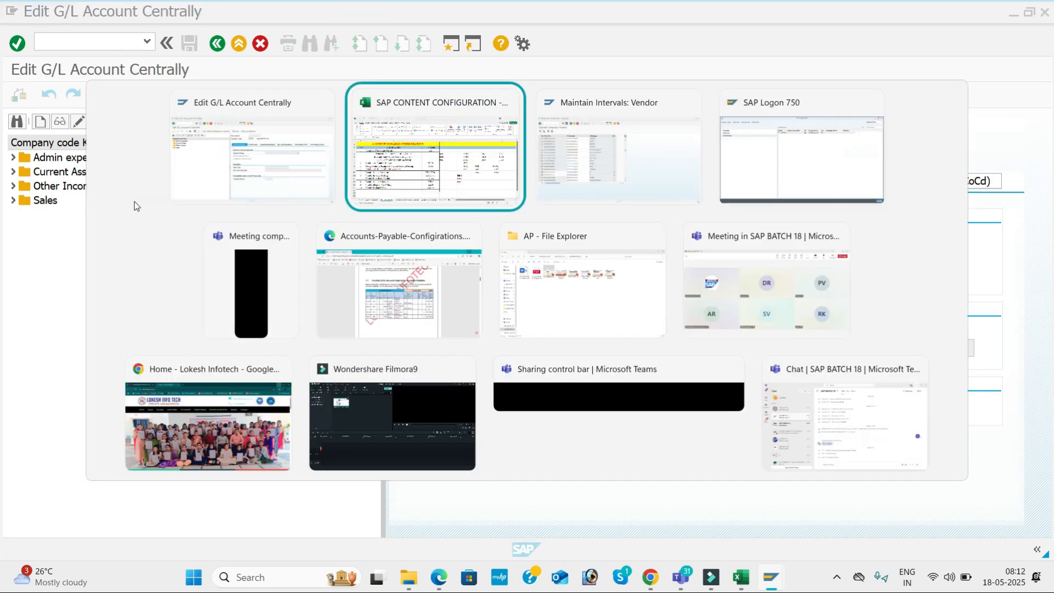
key("alt+Tab")
key("alt+Tab")
key("alt+Tab")
key("alt+Tab")
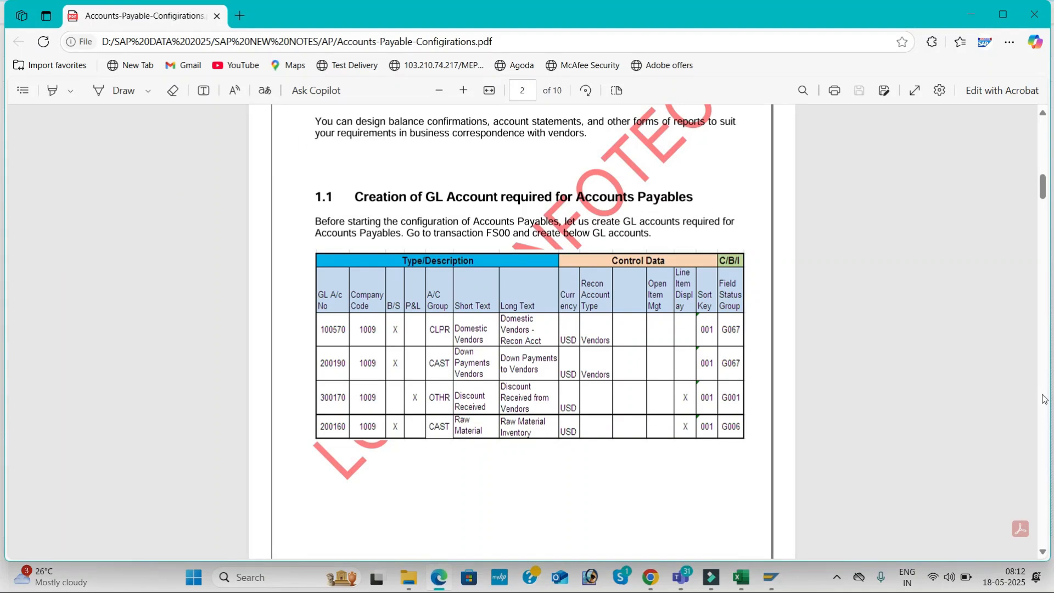
scroll(1044, 399, "down", 20)
scroll(1044, 398, "down", 20)
left_click_drag(1044, 366, 1027, 193)
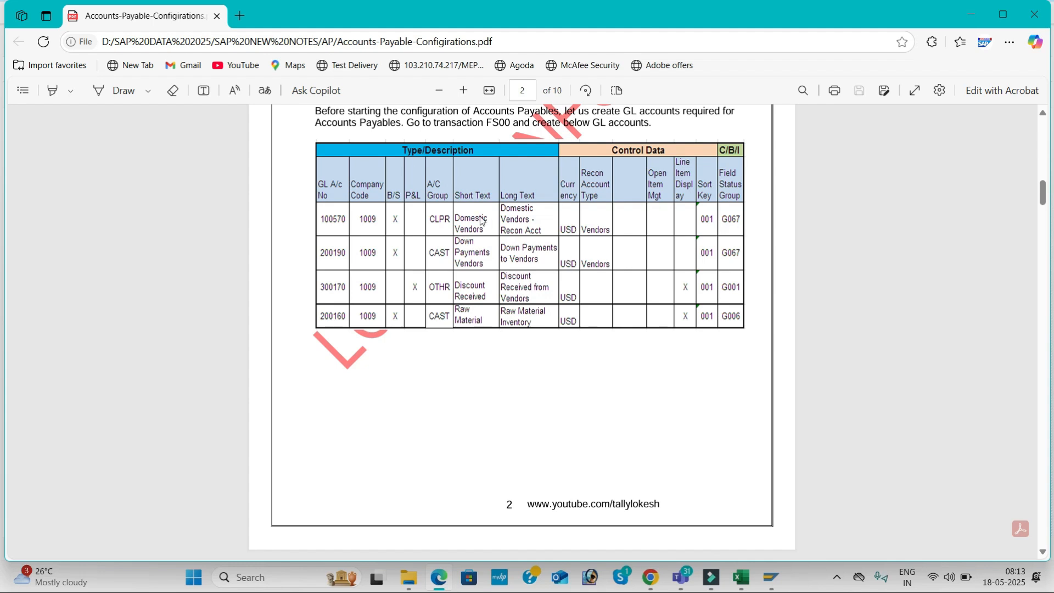
key("alt+Tab")
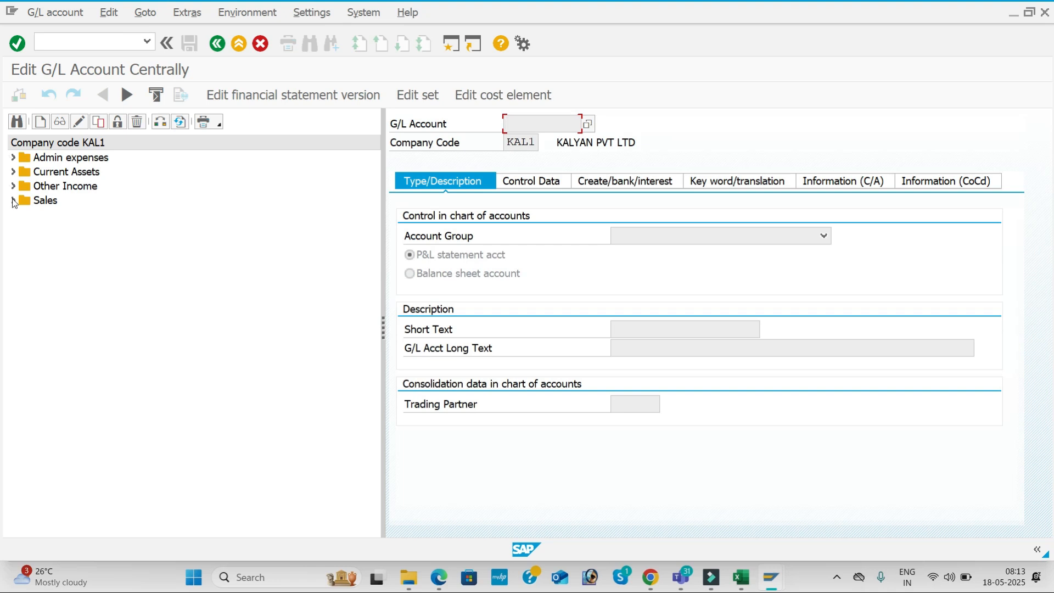
In a new session run OBD4, jump to chart KAL1 and copy Current Liabilities start 100201
left_click(450, 45)
type("OBD4")
key("Return")
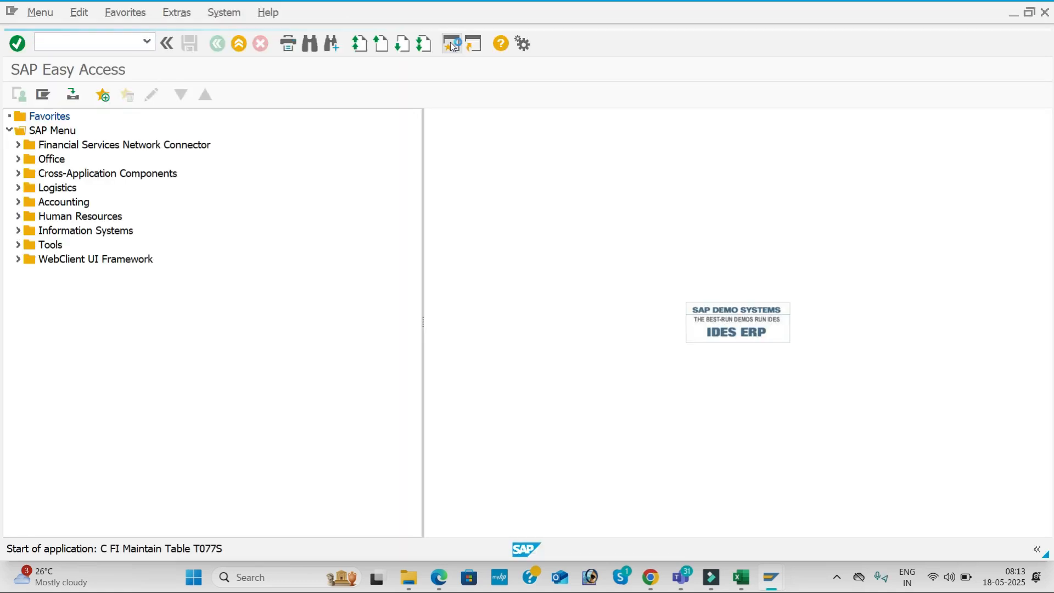
left_click(226, 513)
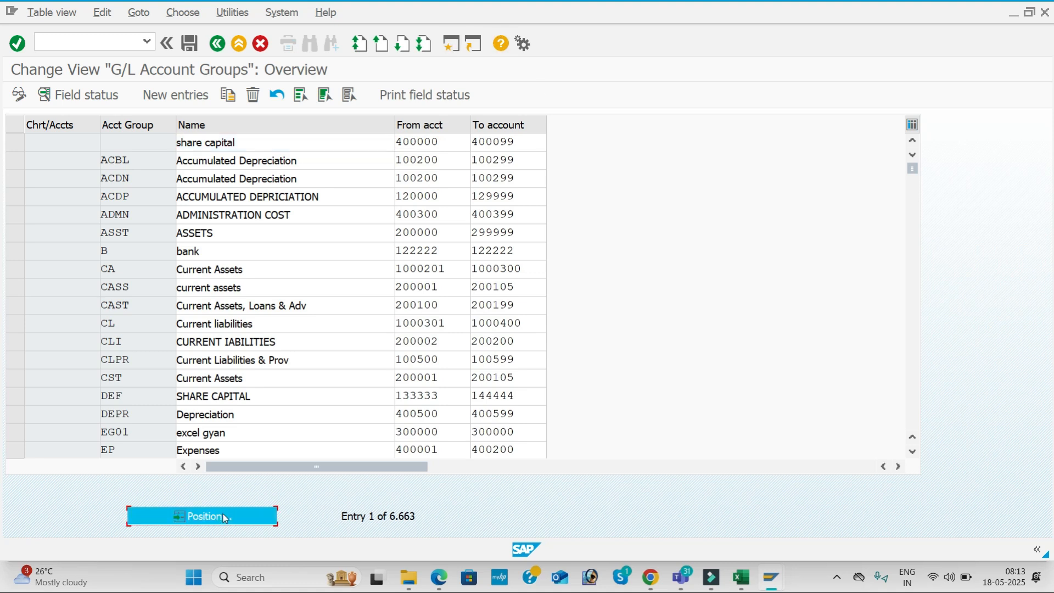
type("KAL")
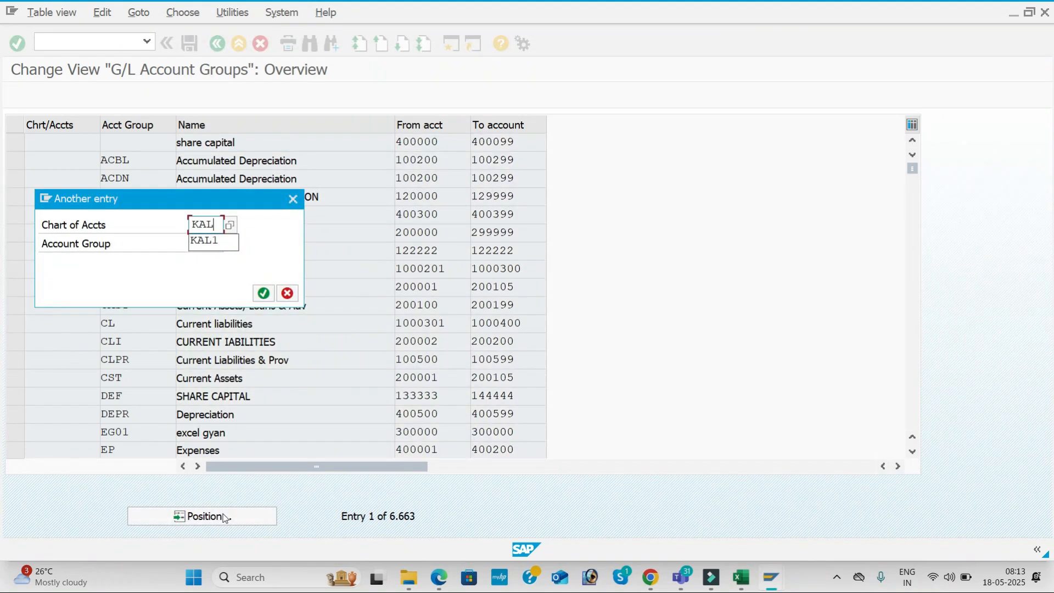
type("1")
key("Return")
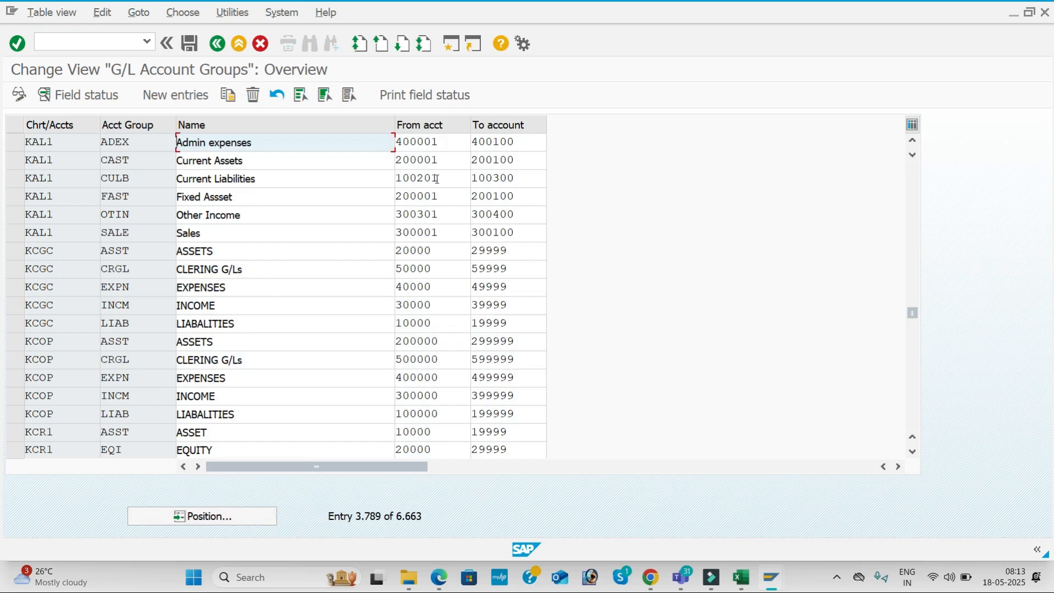
left_click_drag(442, 179, 393, 182)
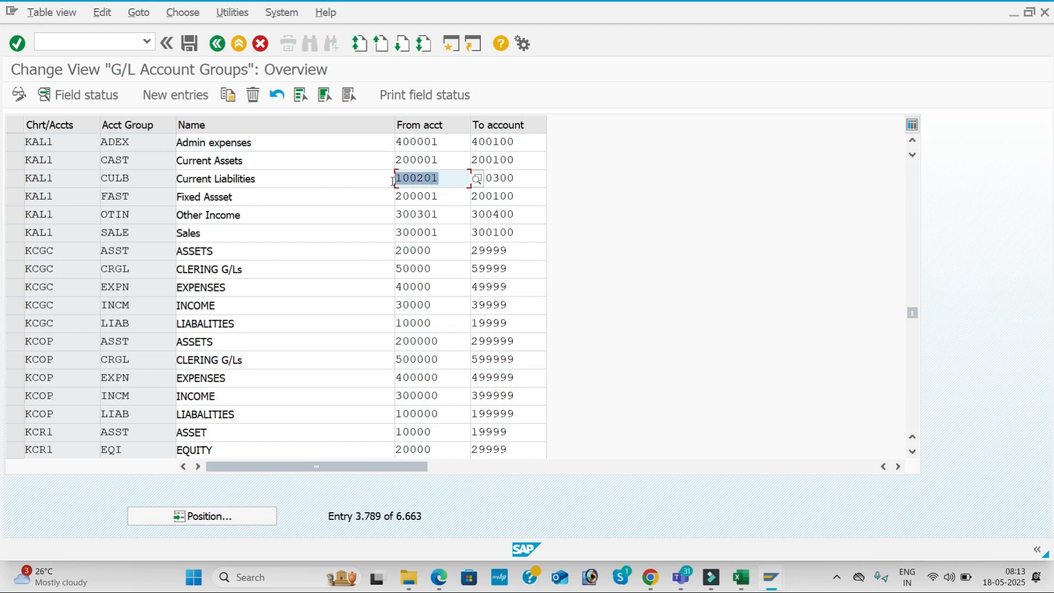
left_click(393, 181)
key("alt+Tab")
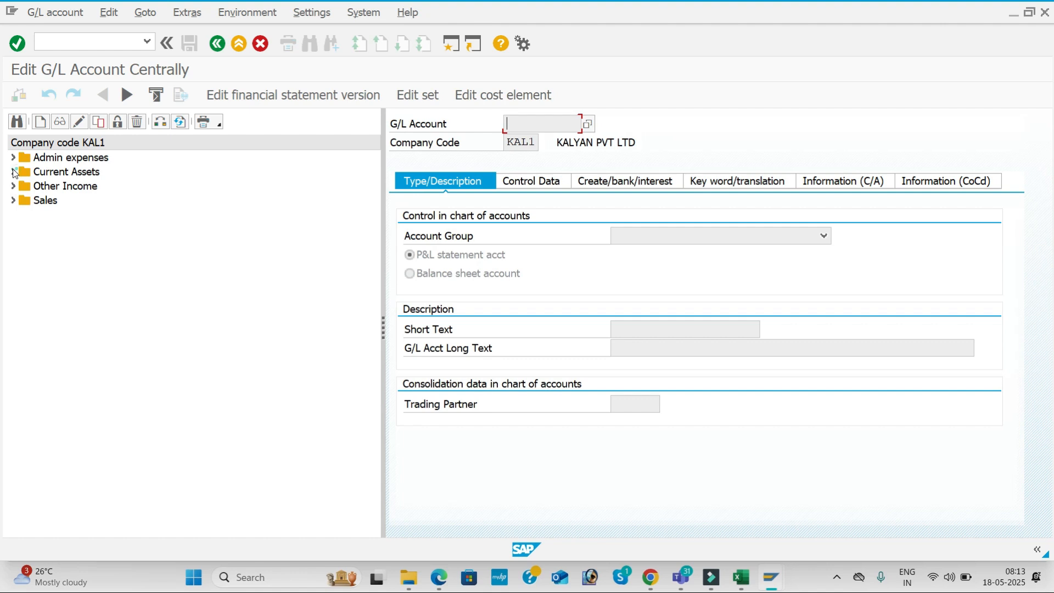
Create G/L account 100201 as a copy of Sales account 300001
left_click(14, 172)
left_click(14, 172)
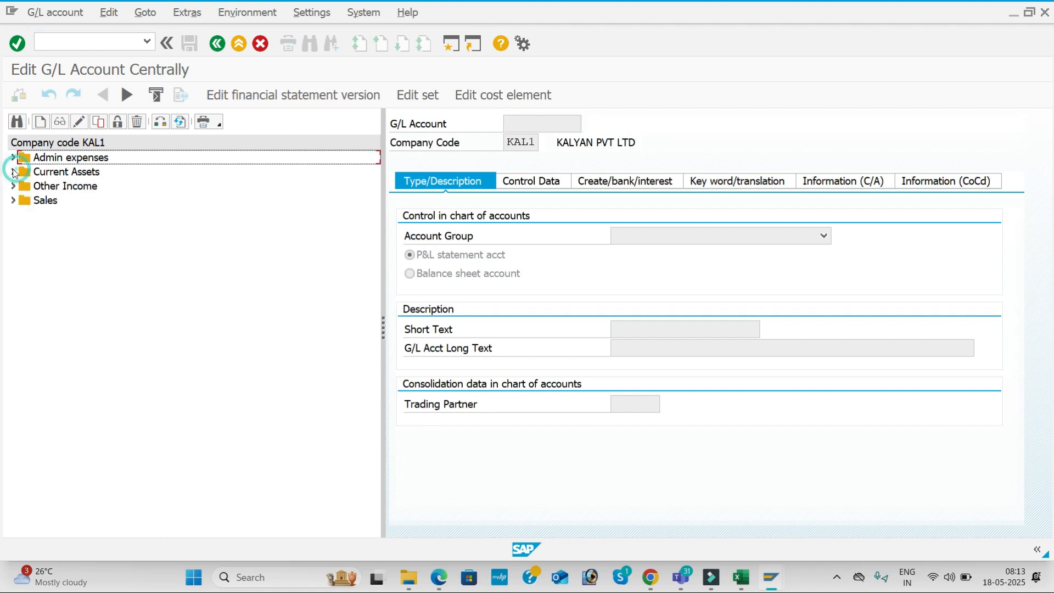
left_click(14, 201)
left_click(49, 215)
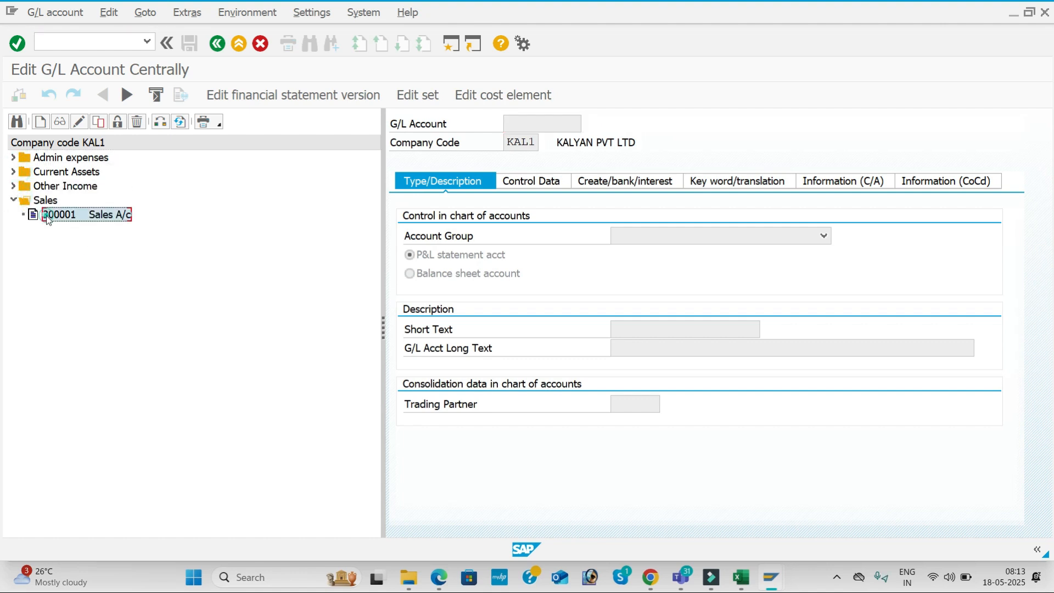
left_click(99, 122)
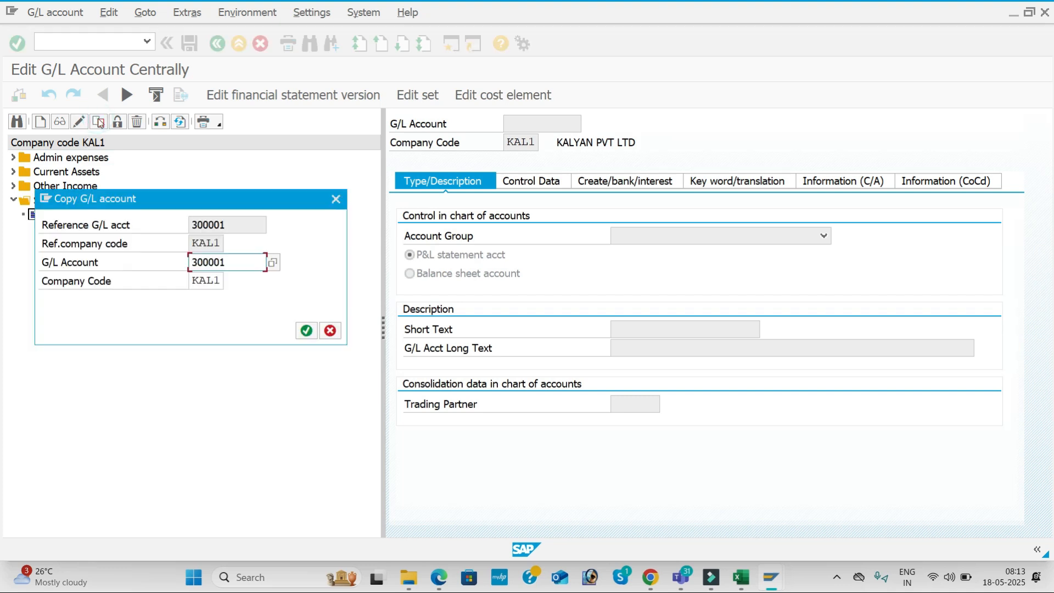
left_click_drag(231, 262, 167, 258)
type("100201")
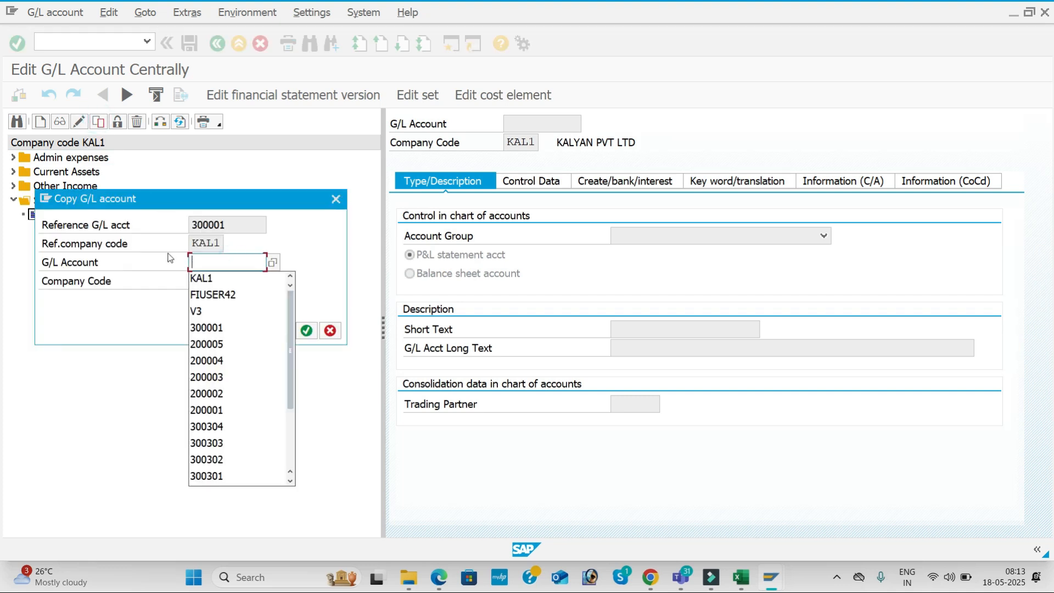
key("Return")
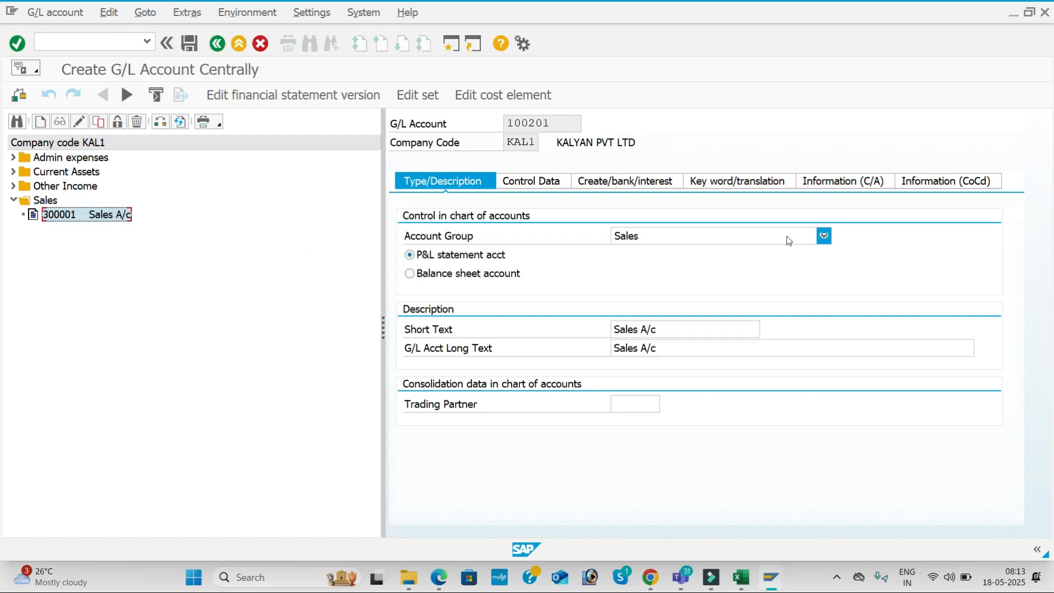
Make it a Current Liabilities balance-sheet account with short and long text 'Domestic Vendor'
left_click(822, 236)
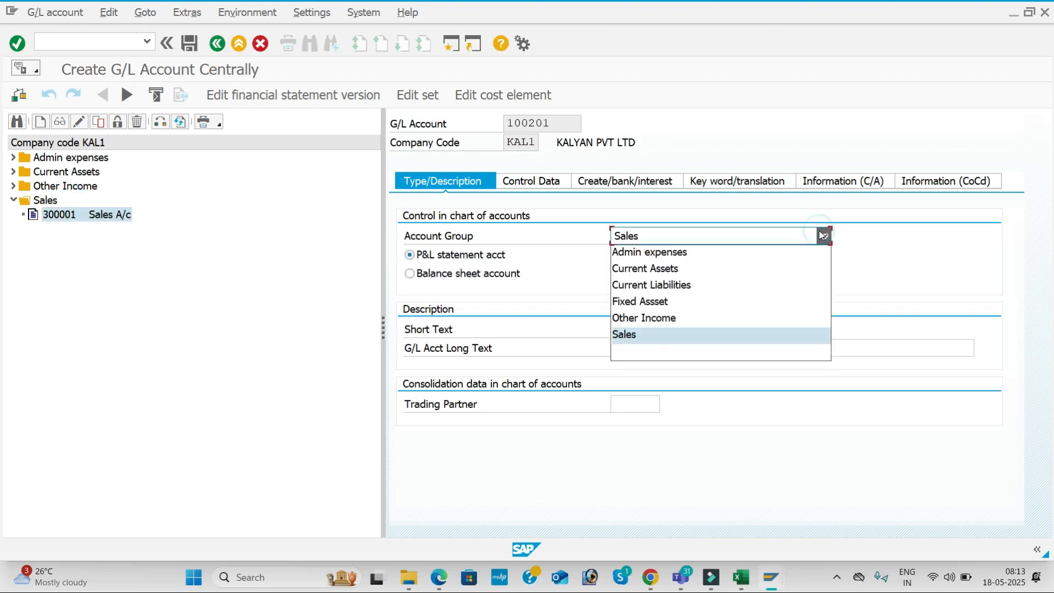
left_click(734, 285)
left_click(410, 273)
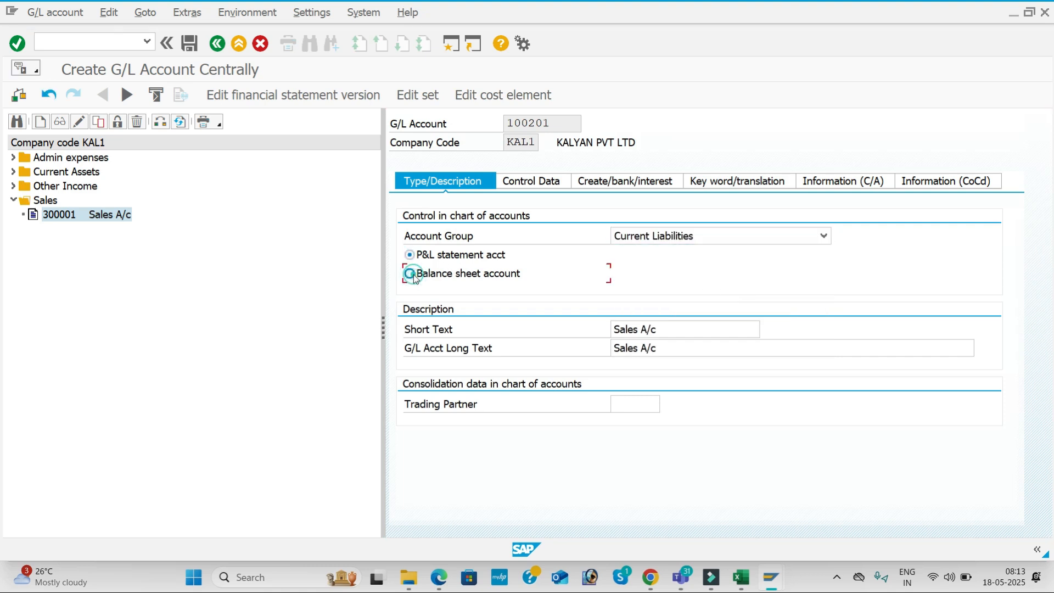
left_click_drag(689, 332, 522, 324)
key("BackSpace")
type("DO")
key("BackSpace")
type("omes")
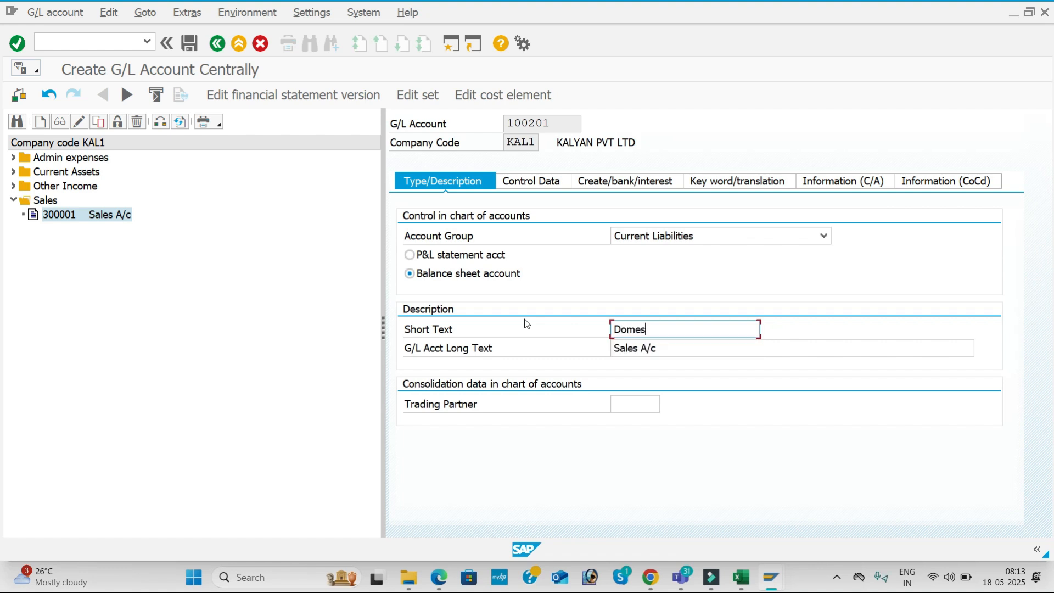
type("tic Vendor")
left_click_drag(705, 329, 574, 329)
key("ctrl+c")
triple_click(683, 355)
key("ctrl+v")
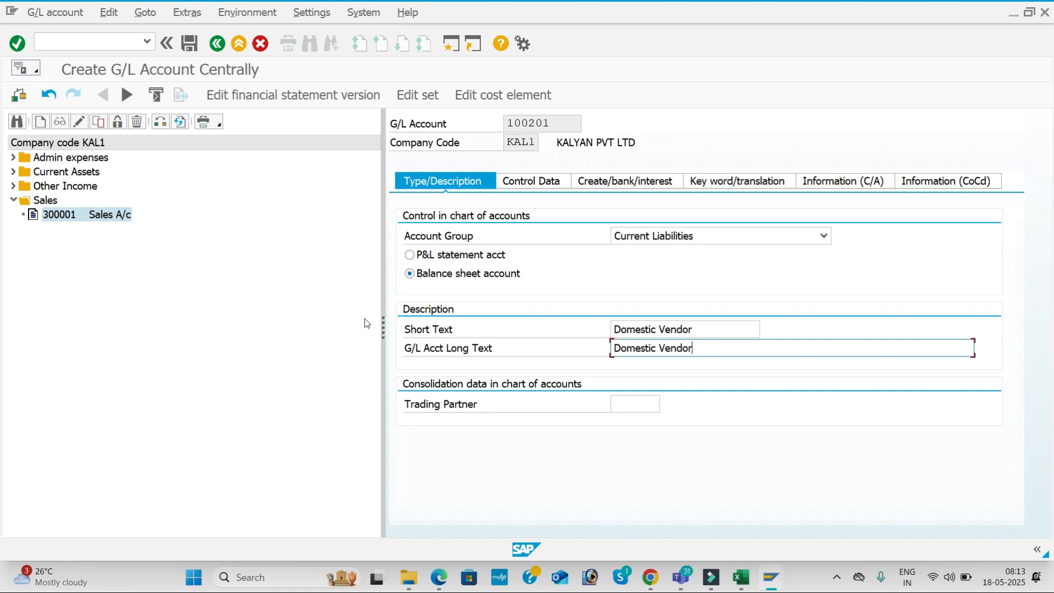
In Control Data, set the reconciliation account type to Vendors
left_click_drag(383, 328, 258, 307)
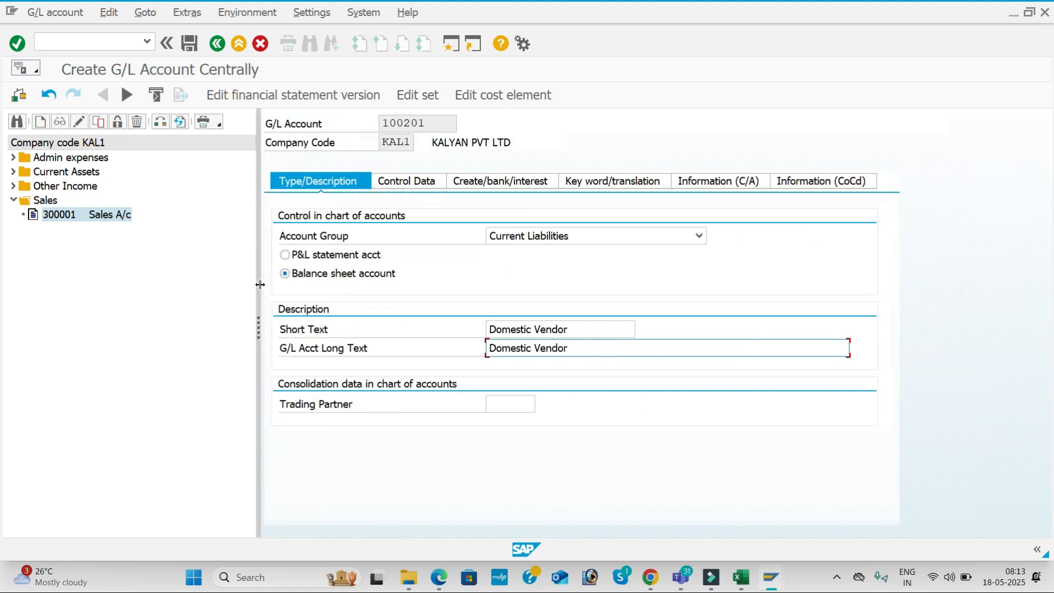
left_click(436, 181)
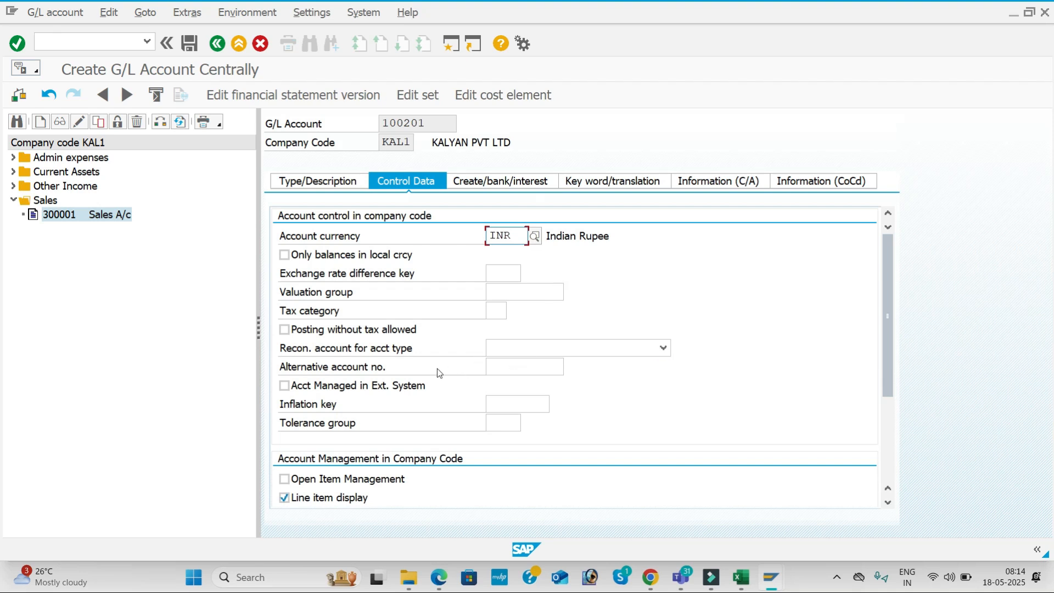
left_click(663, 347)
left_click(551, 397)
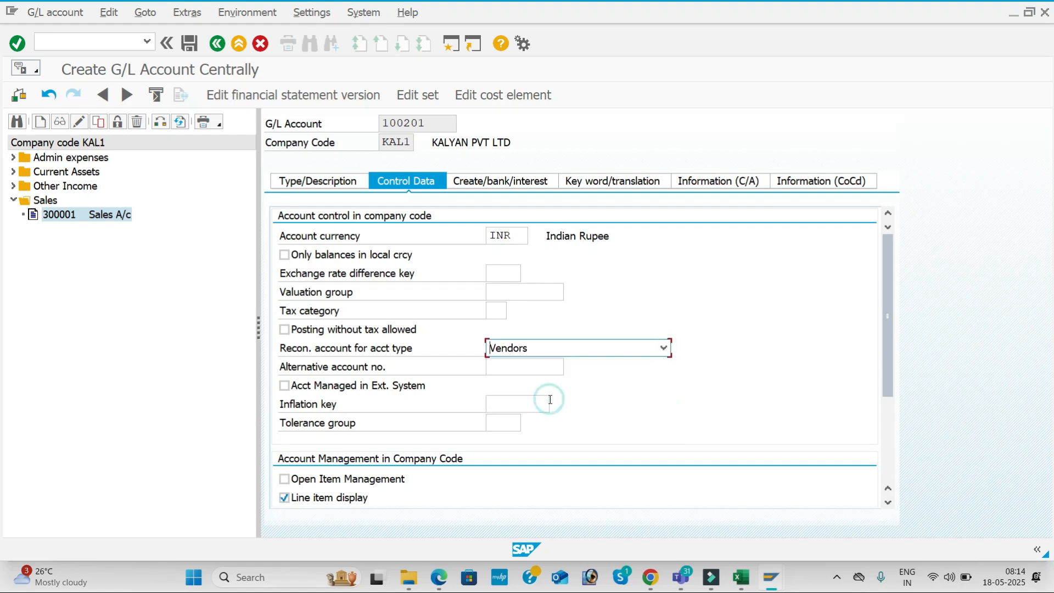
left_click_drag(888, 315, 888, 363)
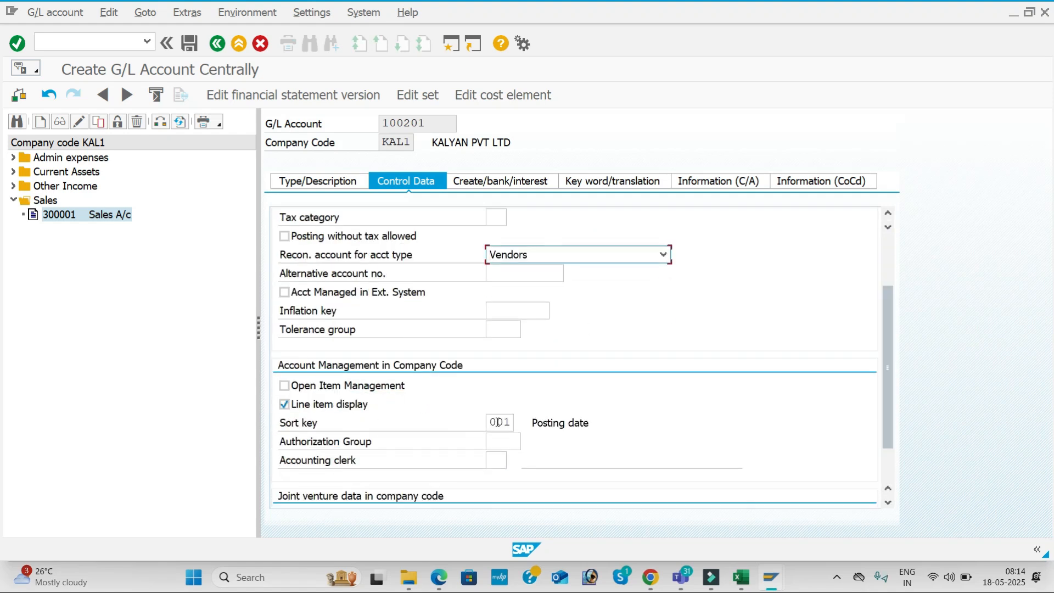
left_click(498, 183)
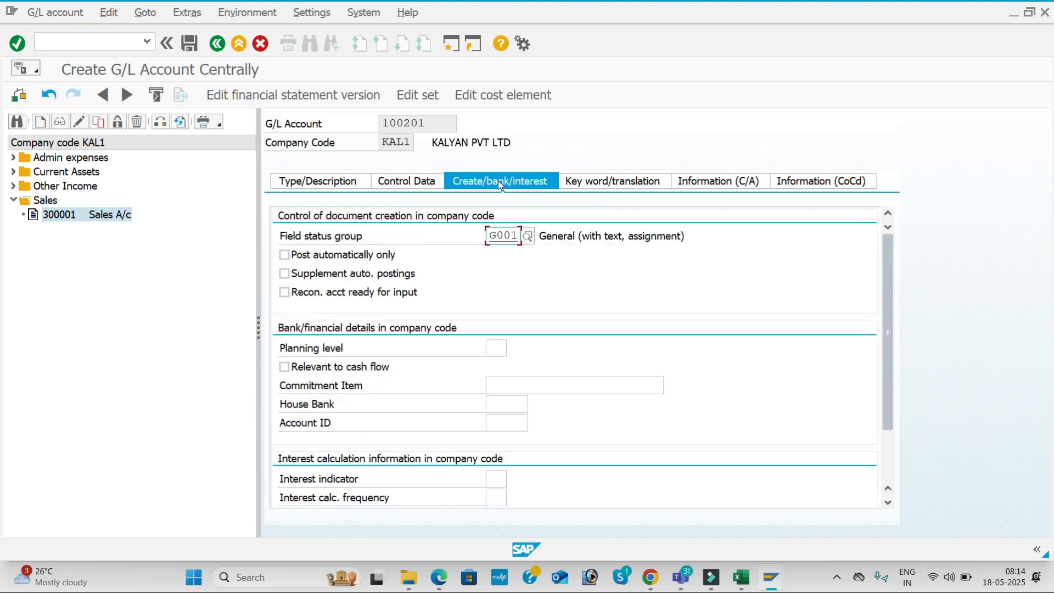
key("alt+Tab")
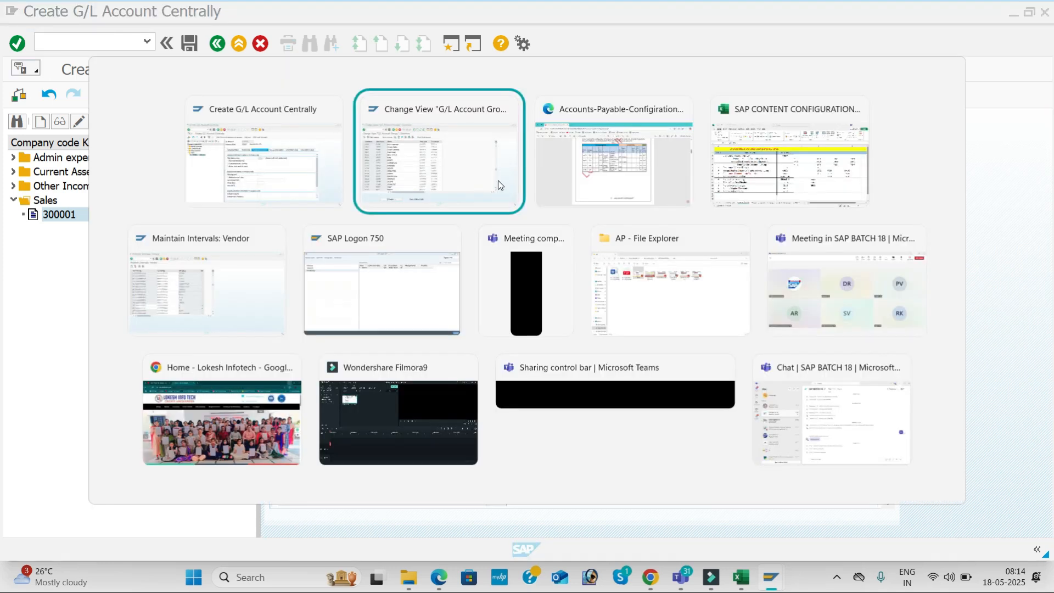
key("alt+Tab")
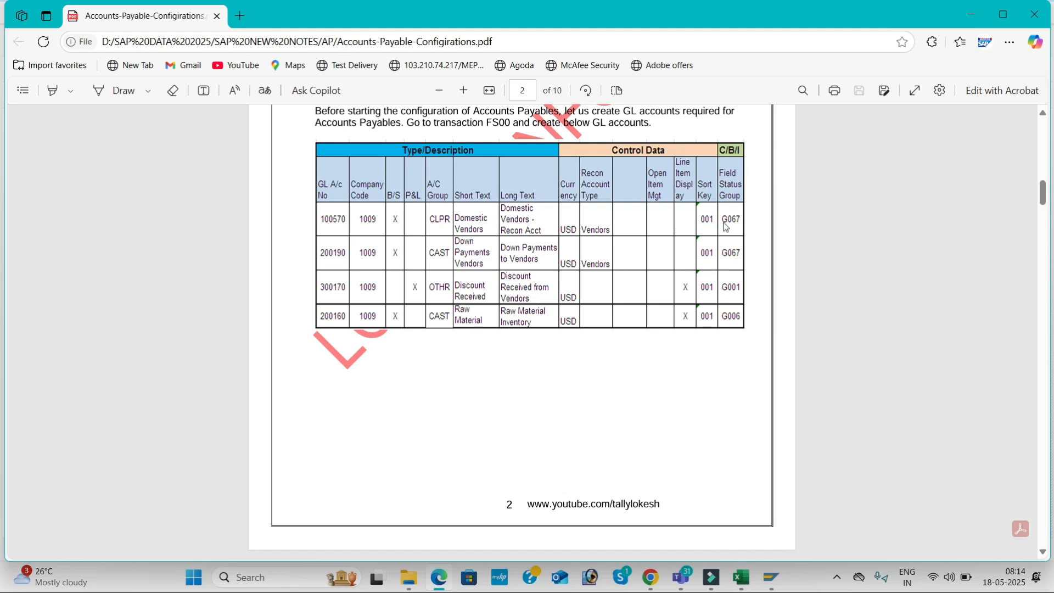
key("alt+Tab")
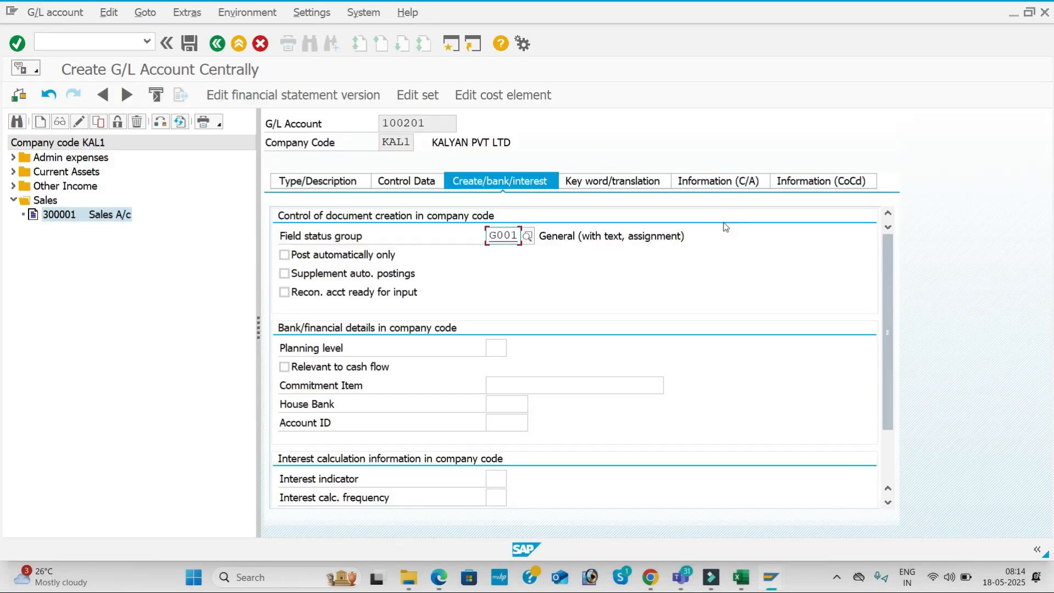
Assign field status group G067 Reconciliation accounts to account 100201 and save
left_click(526, 237)
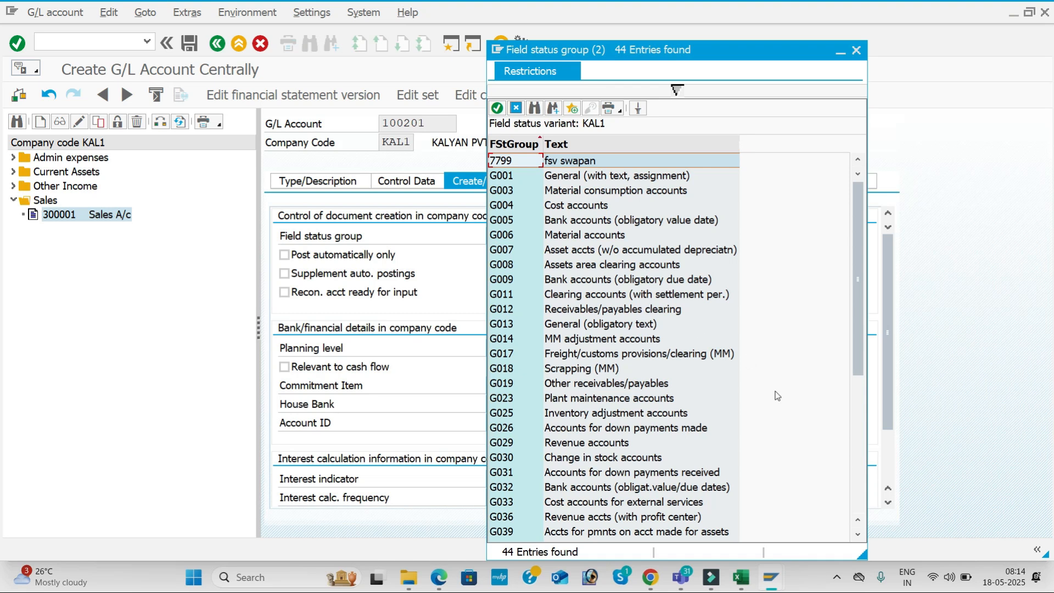
left_click(855, 402)
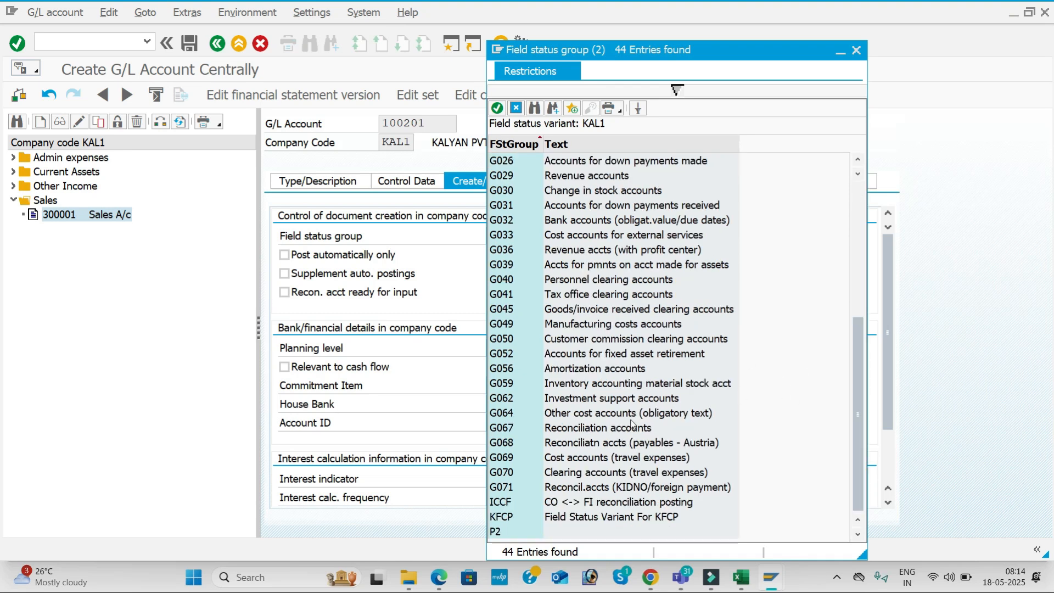
double_click(574, 428)
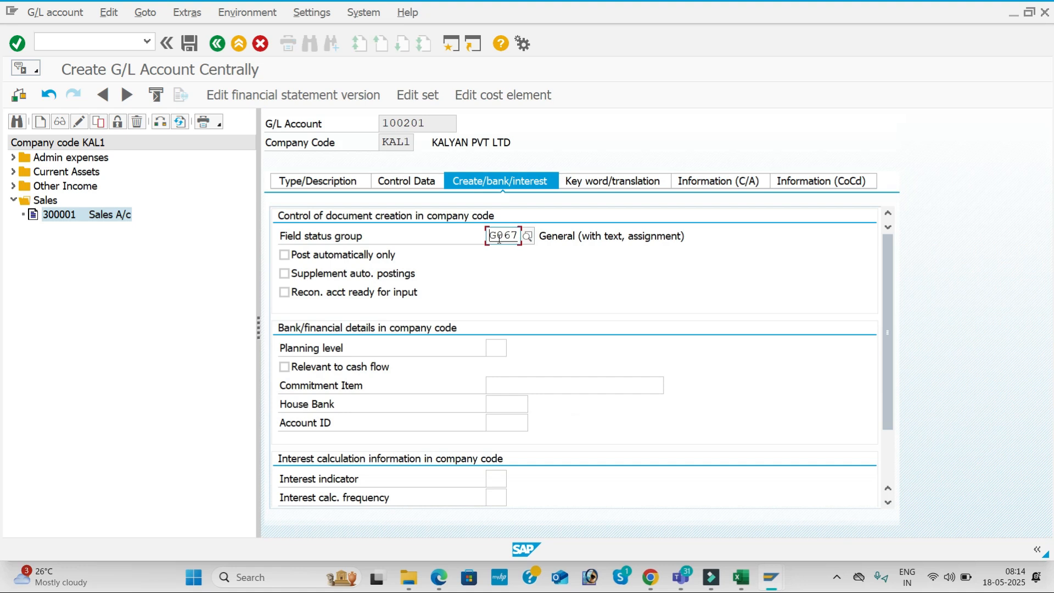
left_click(191, 44)
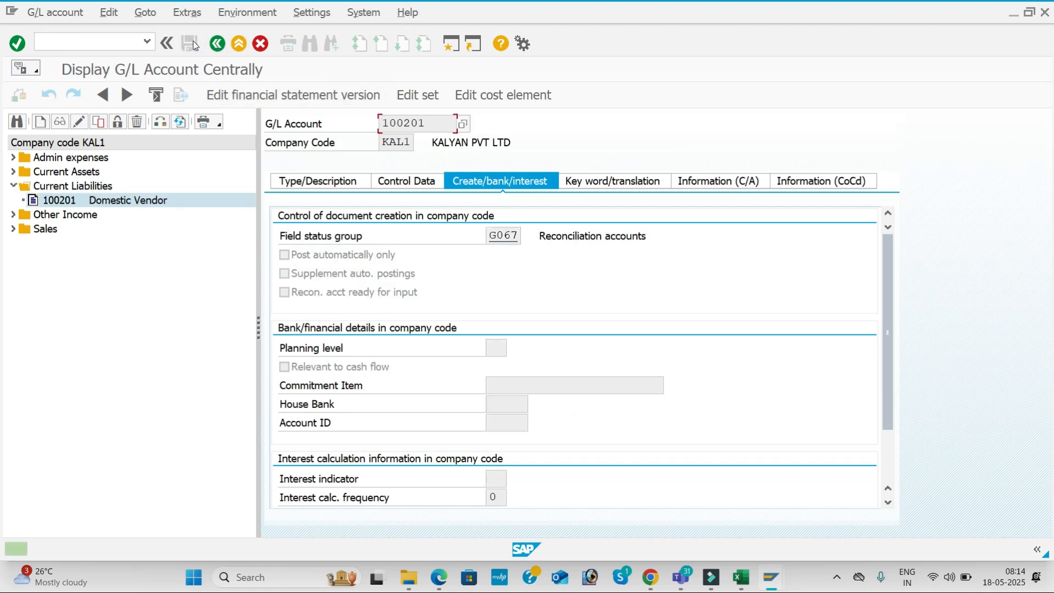
Create G/L account 100202 as a copy of account 100201
left_click(316, 182)
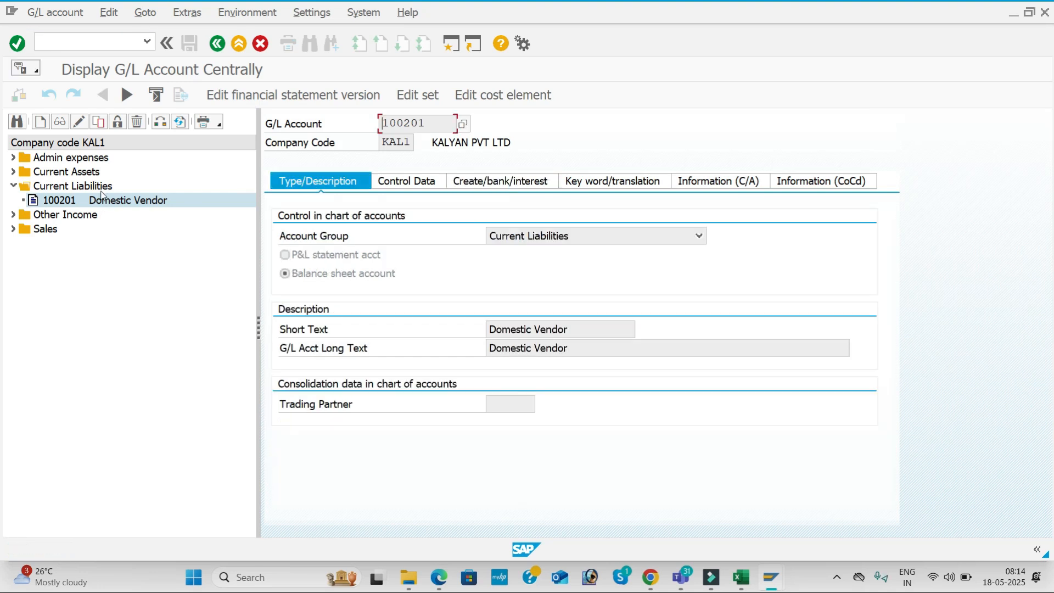
left_click(97, 122)
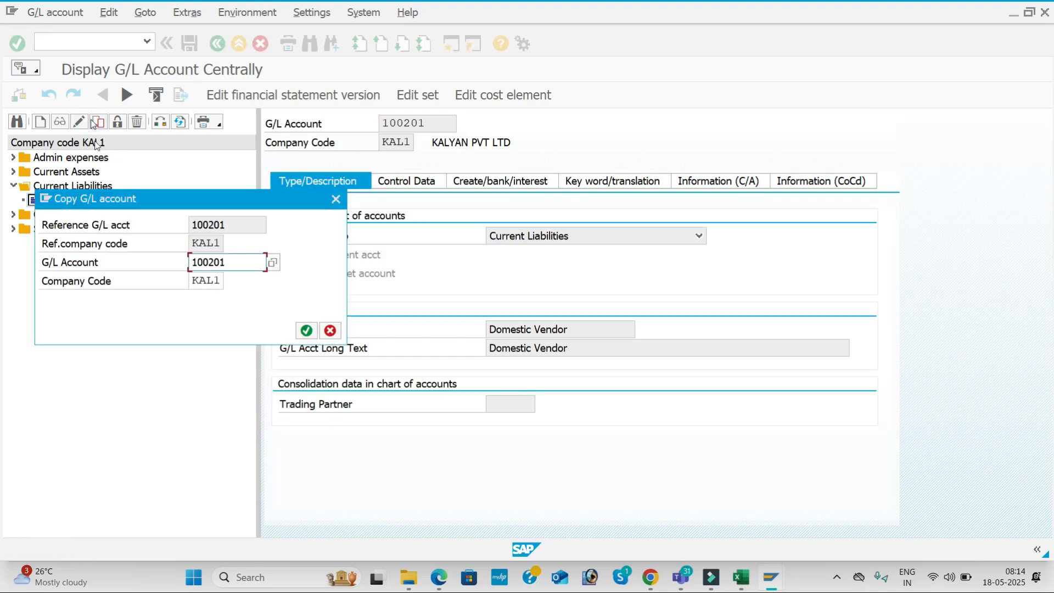
key("BackSpace")
type("2")
key("Return")
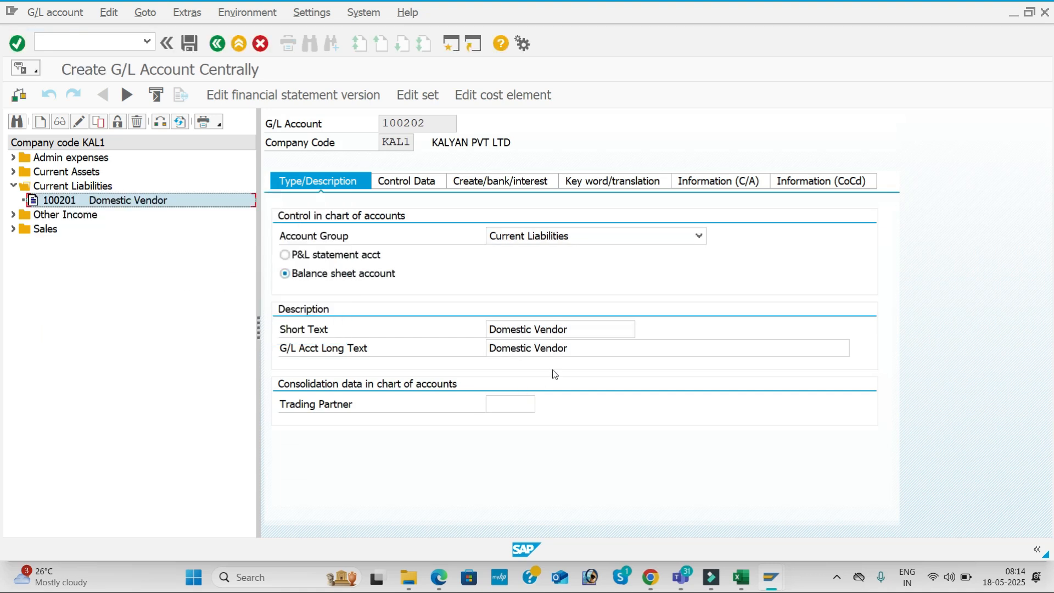
Change the short and long text to 'International Vendor' and save account 100202
left_click(493, 328)
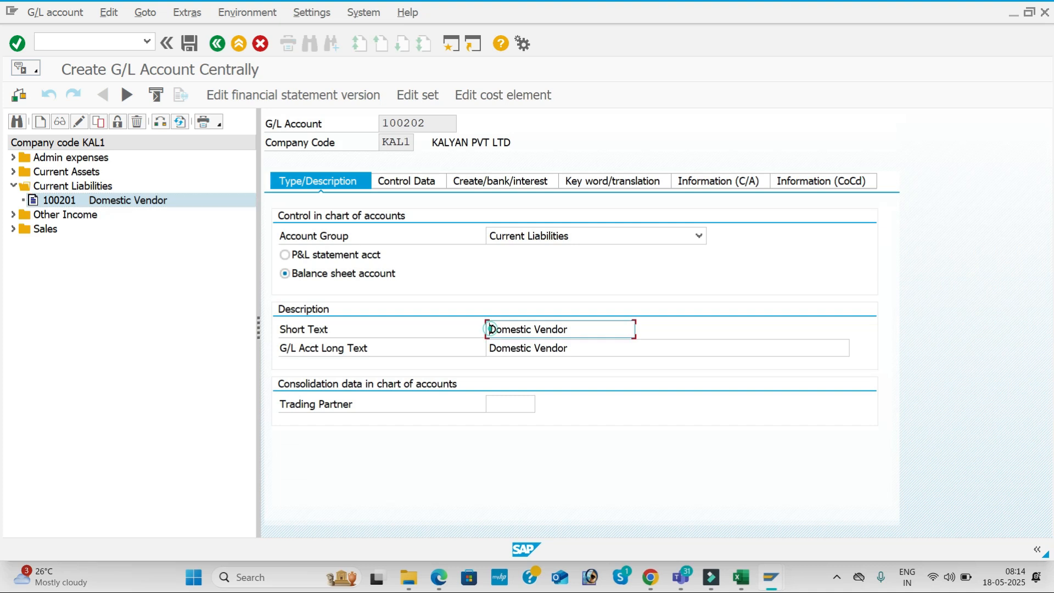
key("Delete")
key("Delete")
type("in")
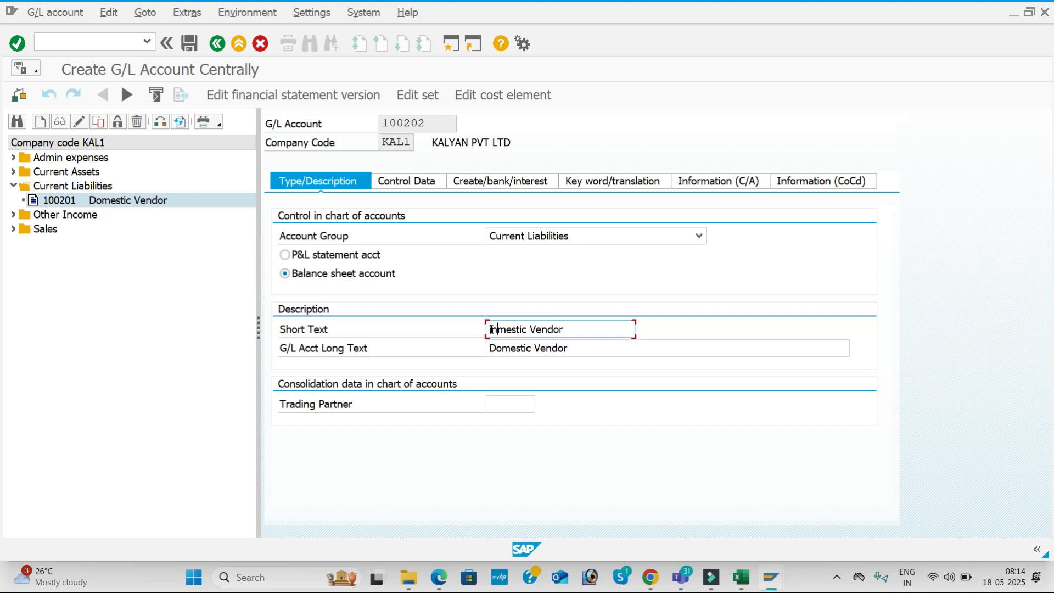
key("BackSpace")
key("Delete")
type("International")
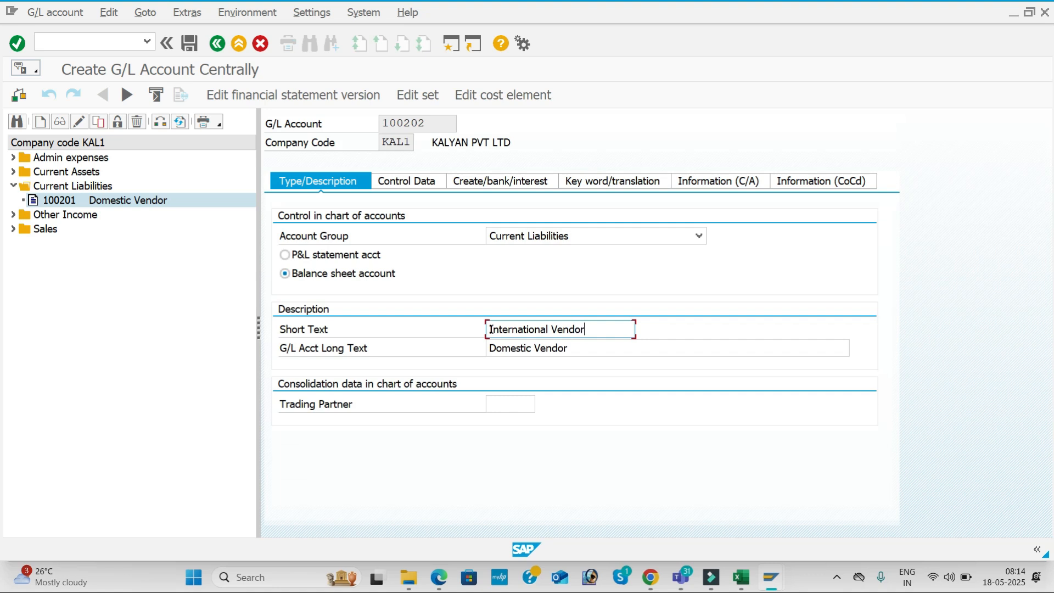
left_click_drag(623, 329, 432, 336)
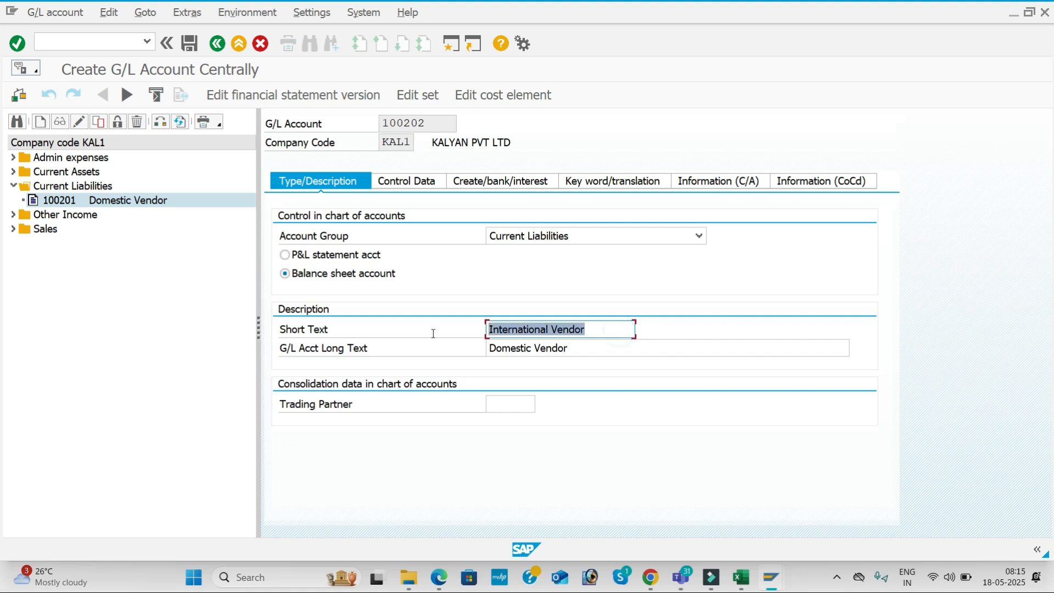
key("ctrl+c")
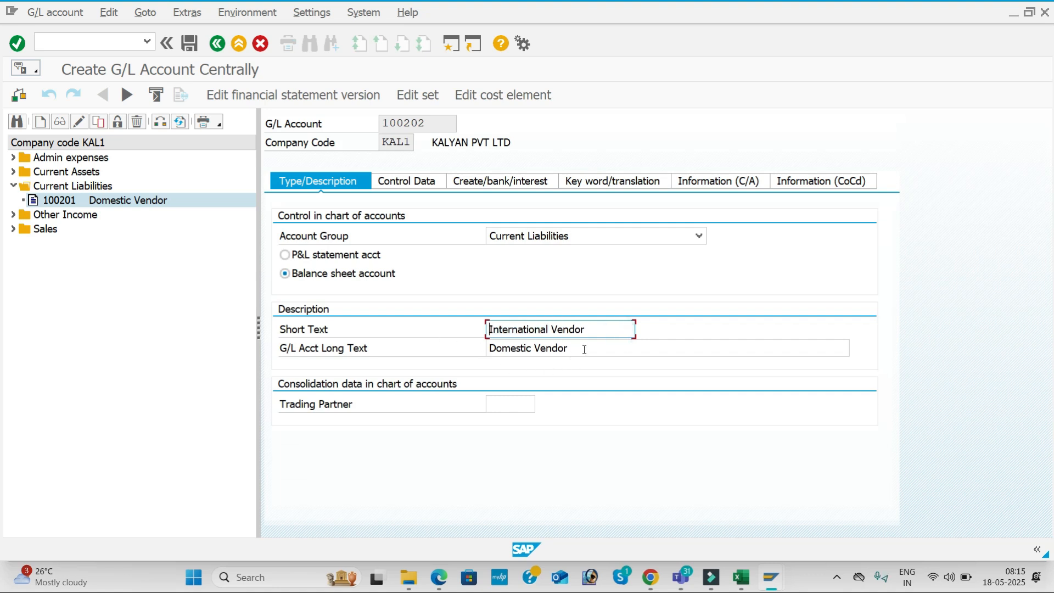
left_click_drag(584, 349, 460, 324)
key("ctrl+v")
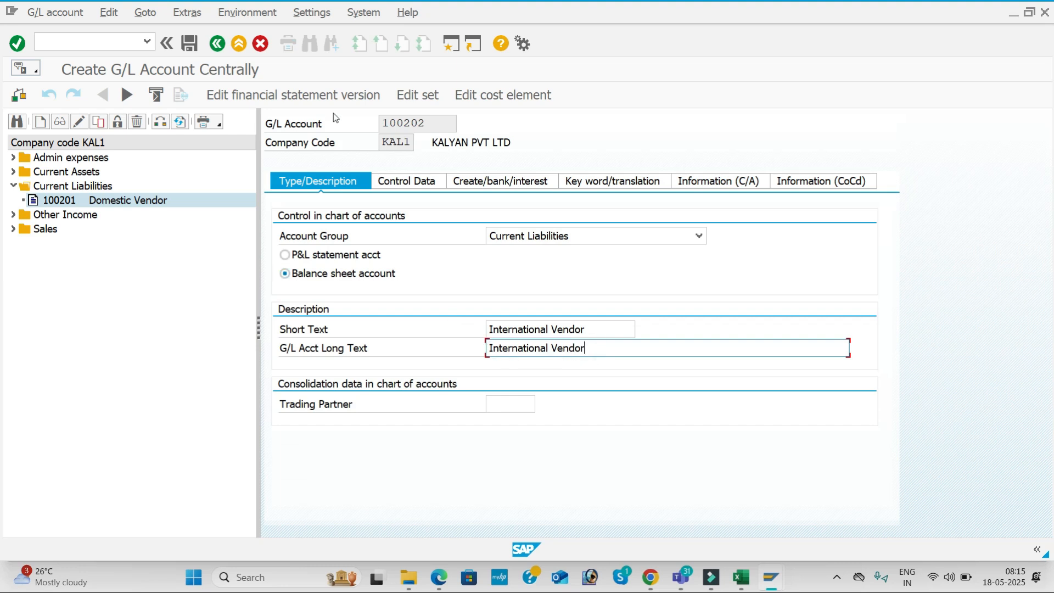
left_click(189, 44)
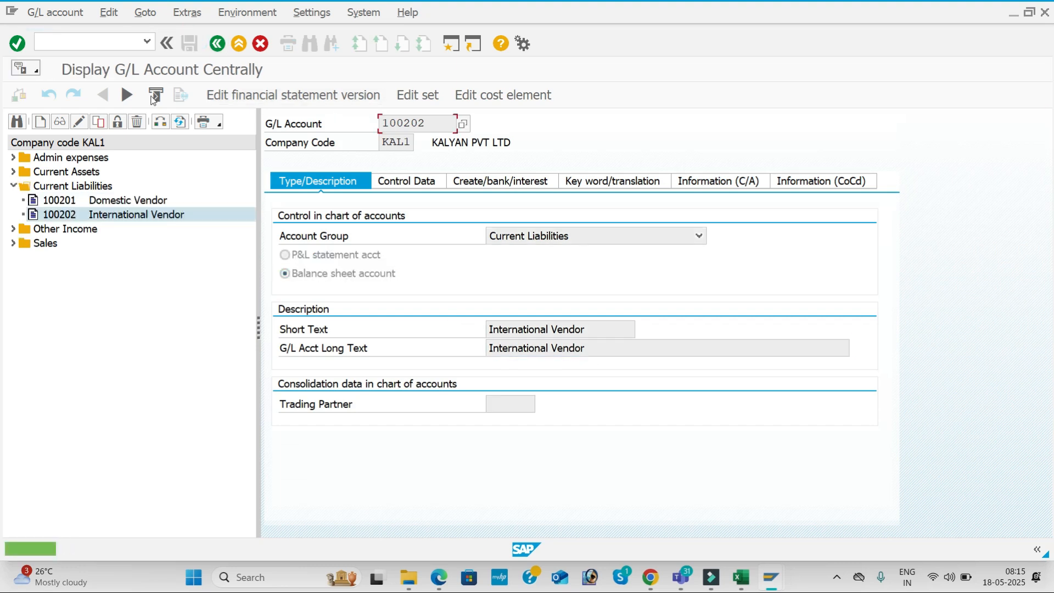
Create G/L account 100203 as a copy of account 100202
left_click(97, 122)
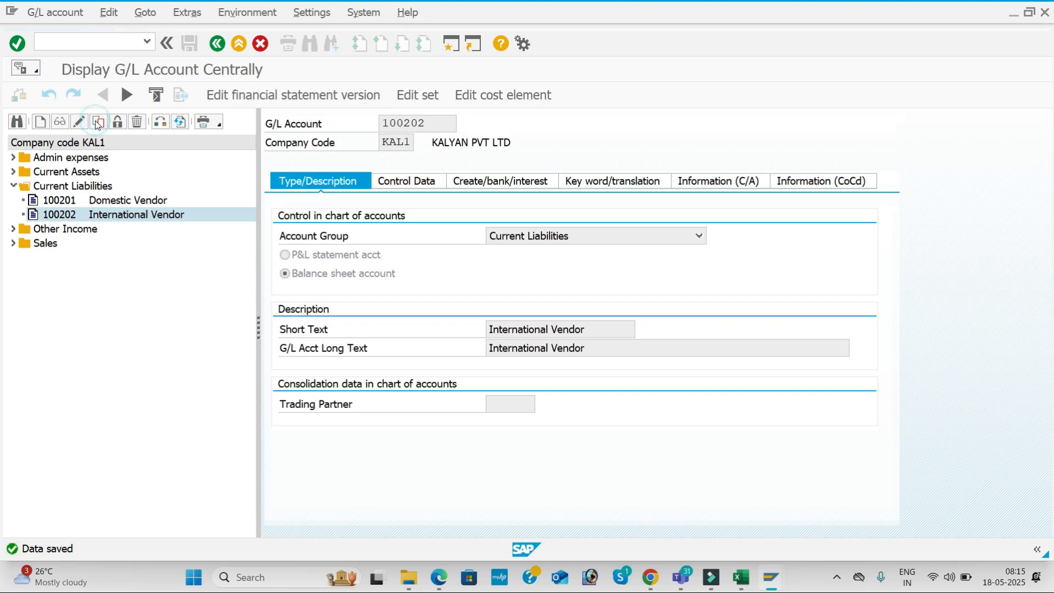
left_click(238, 263)
key("BackSpace")
type("3")
key("Return")
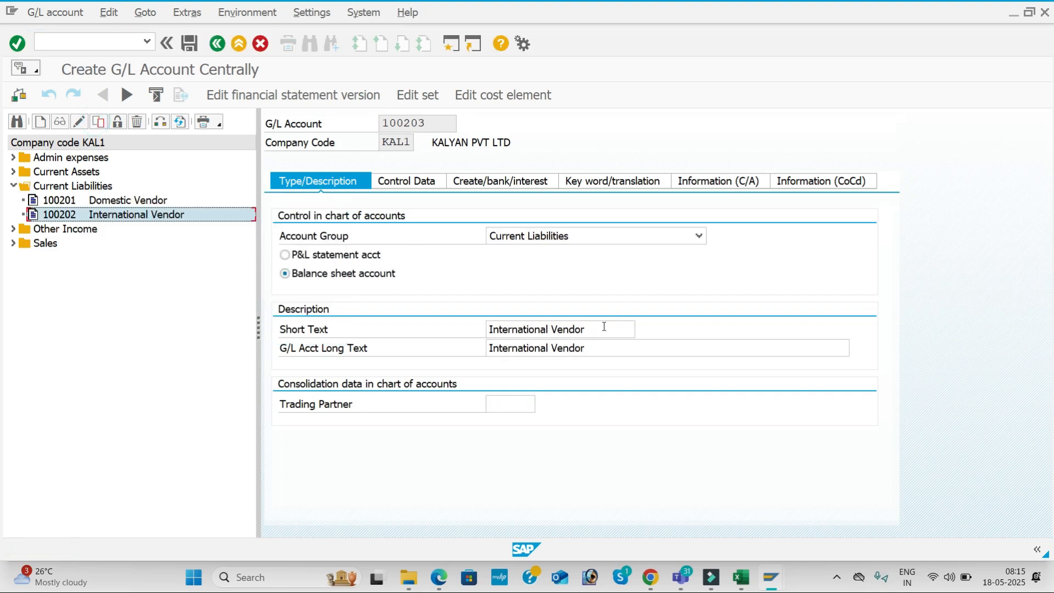
Set the short and long text to 'One Time Vendor' and save account 100203
left_click_drag(583, 328, 439, 328)
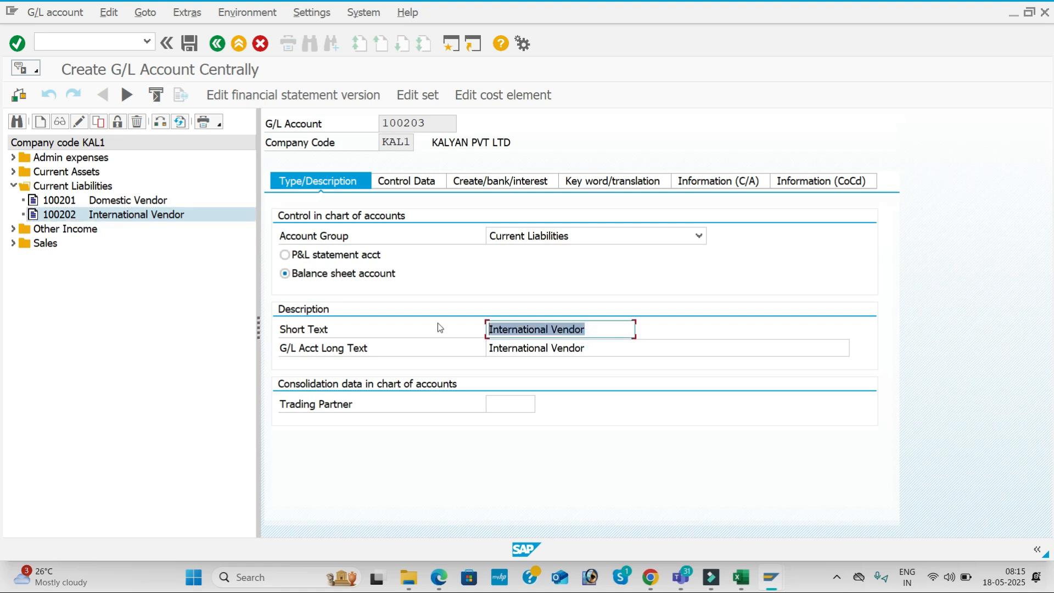
type("on")
key("BackSpace")
type("One Tai")
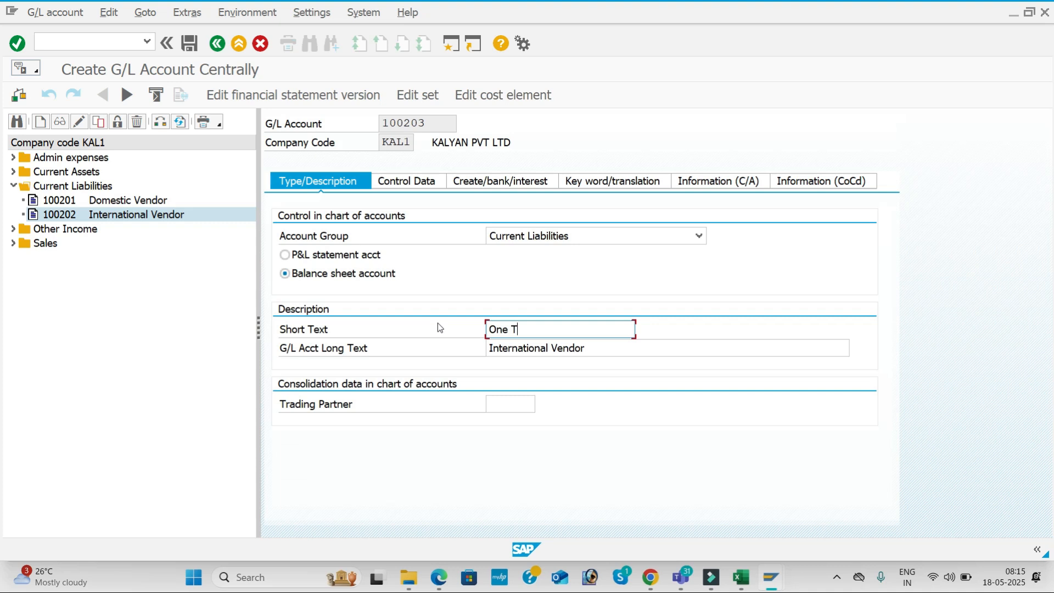
key("BackSpace")
key("BackSpace")
type("ime Vendor")
left_click_drag(580, 328, 465, 322)
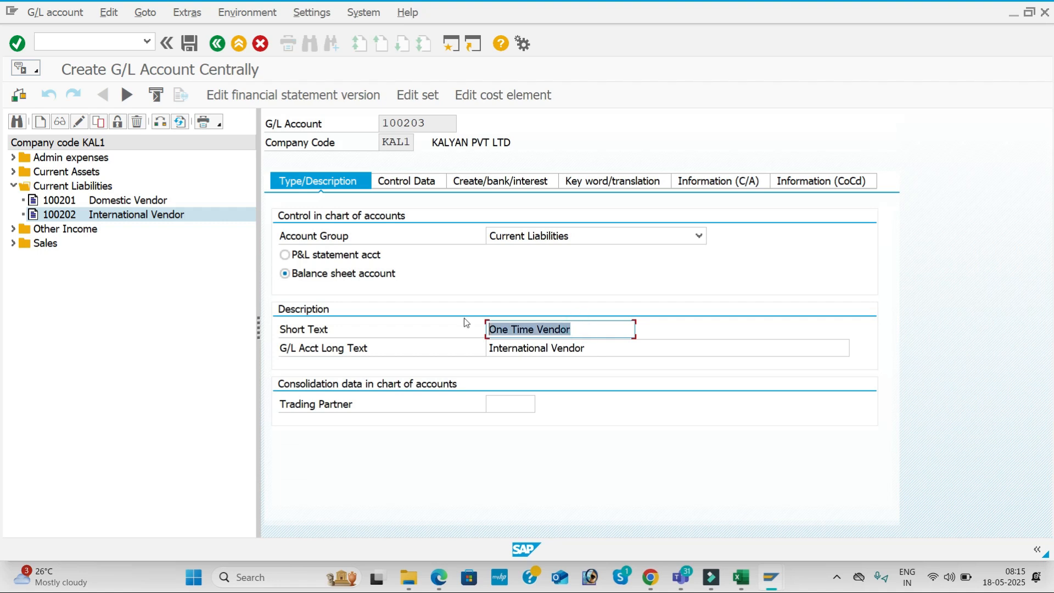
key("ctrl+c")
left_click_drag(581, 343, 430, 336)
key("ctrl+v")
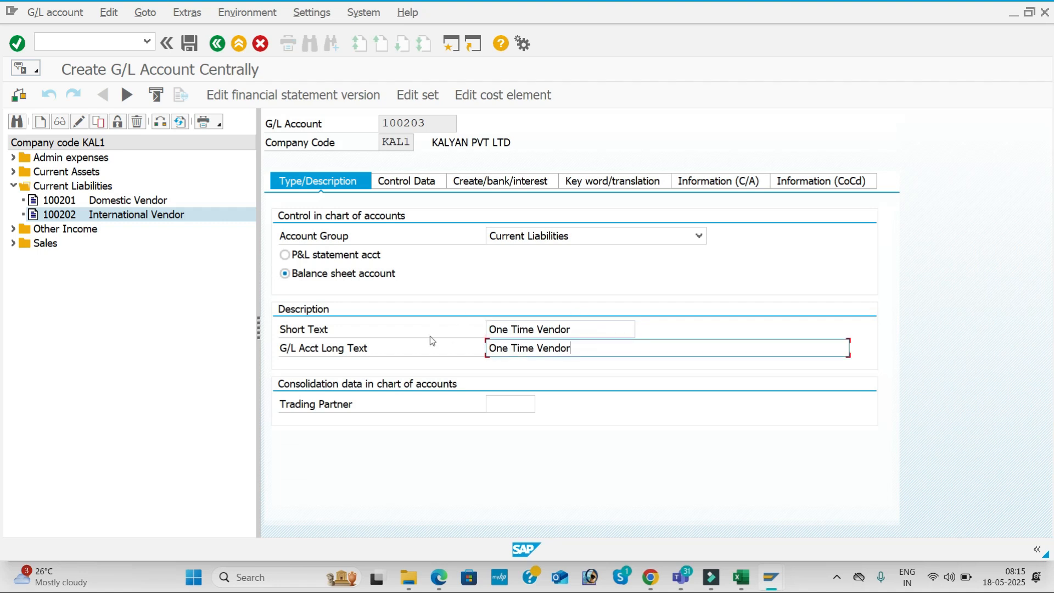
left_click(191, 40)
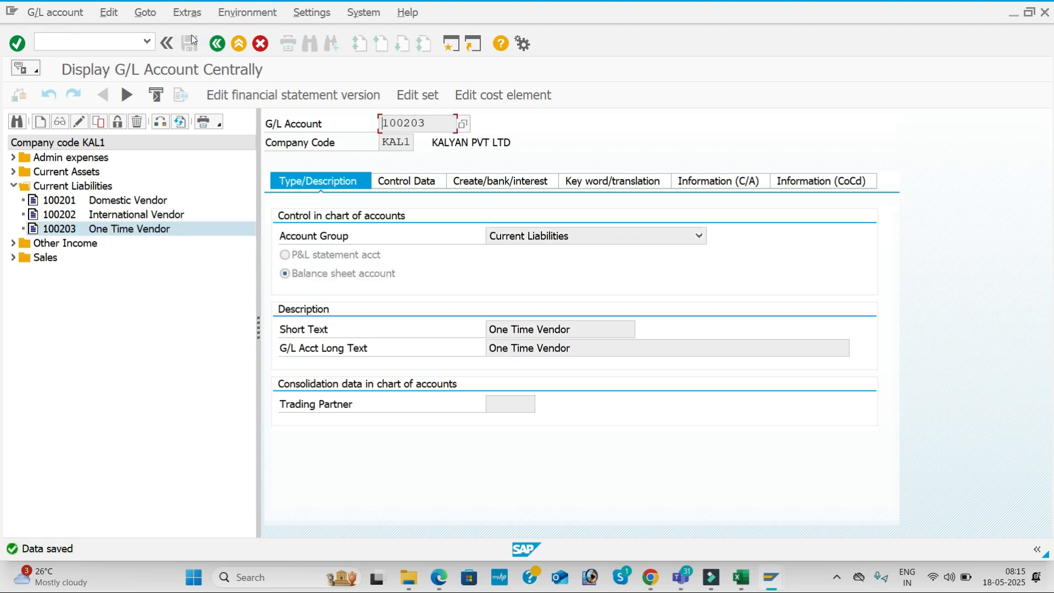
key("alt+Tab")
key("alt+Tab")
key("alt+Tab")
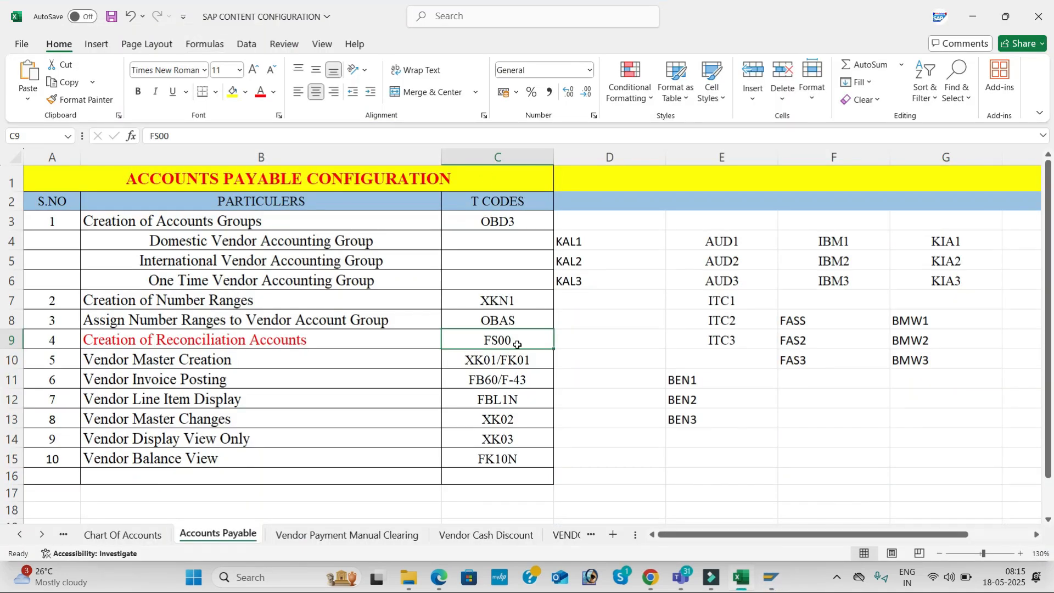
Check the vendor master creation code XK01/FK01 in cell C10 of the SAP CONTENT CONFIGURATION workbook
left_click(491, 378)
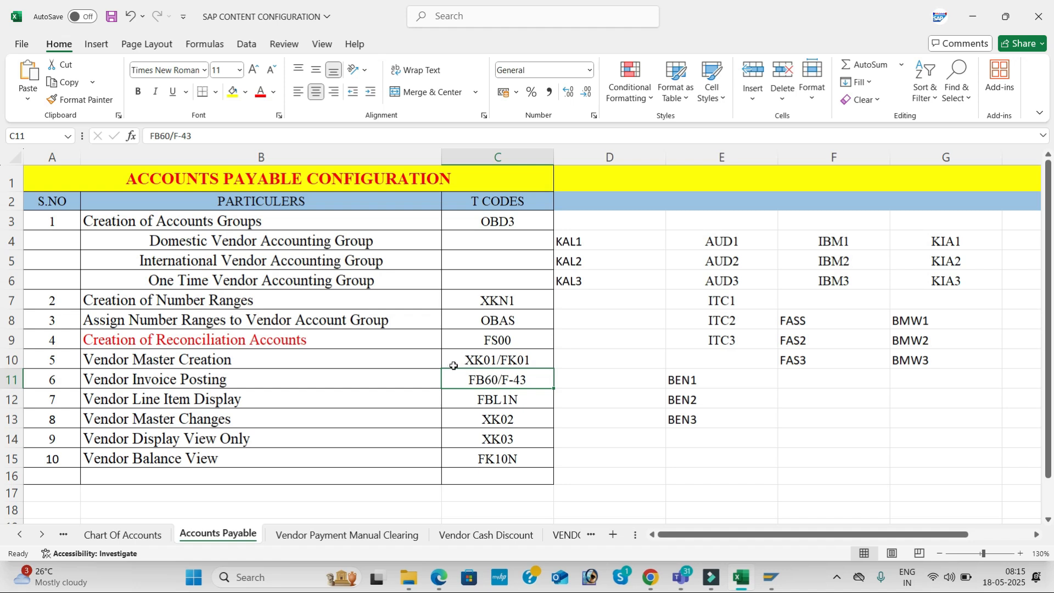
left_click(489, 358)
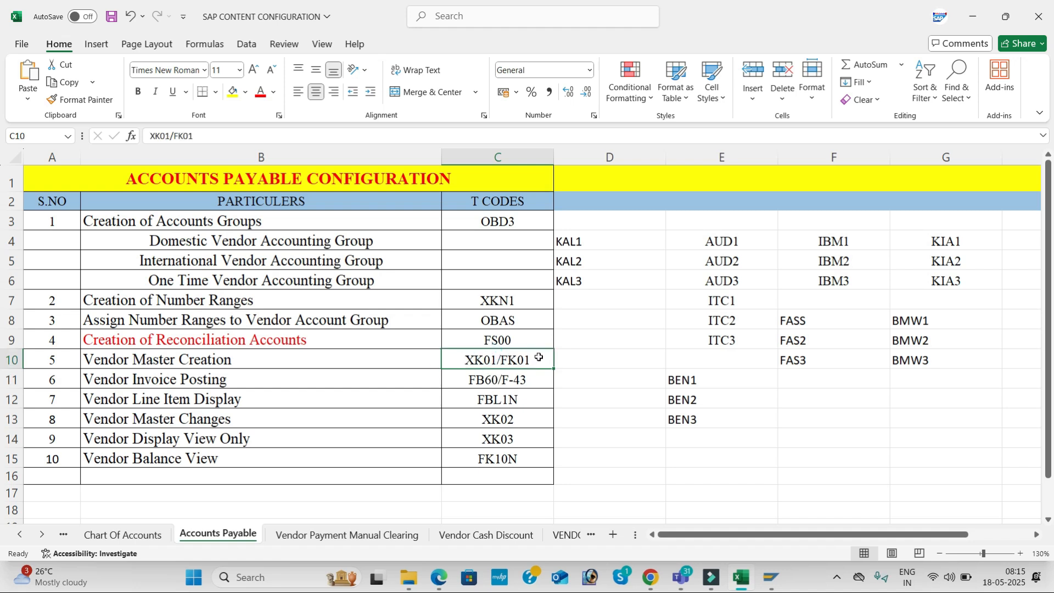
key("alt+Tab")
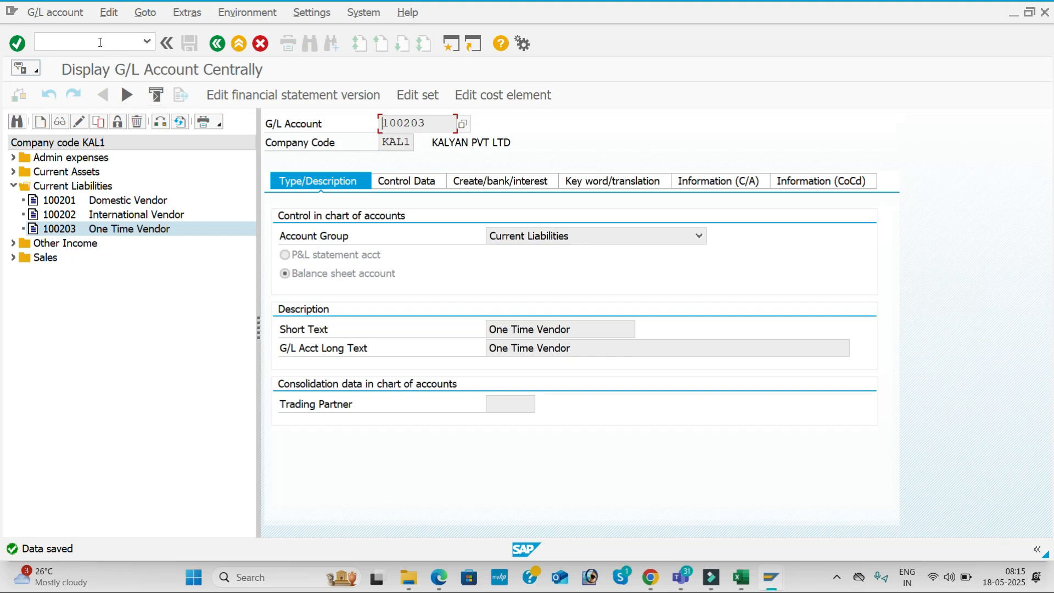
Go back to the main menu with /n and start XK01 using account group KAL1
left_click(99, 41)
type("/n")
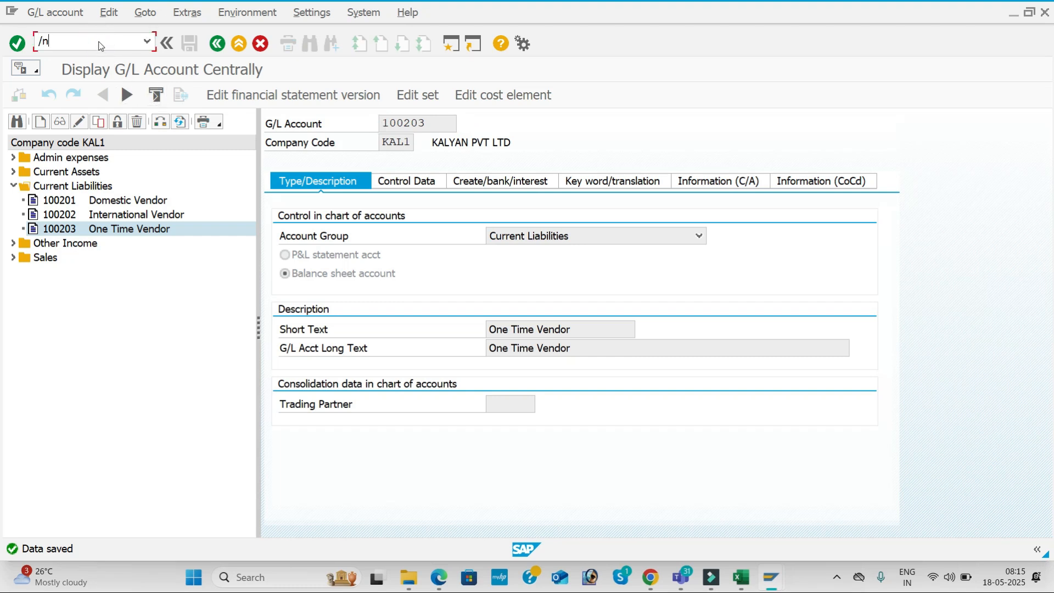
key("Return")
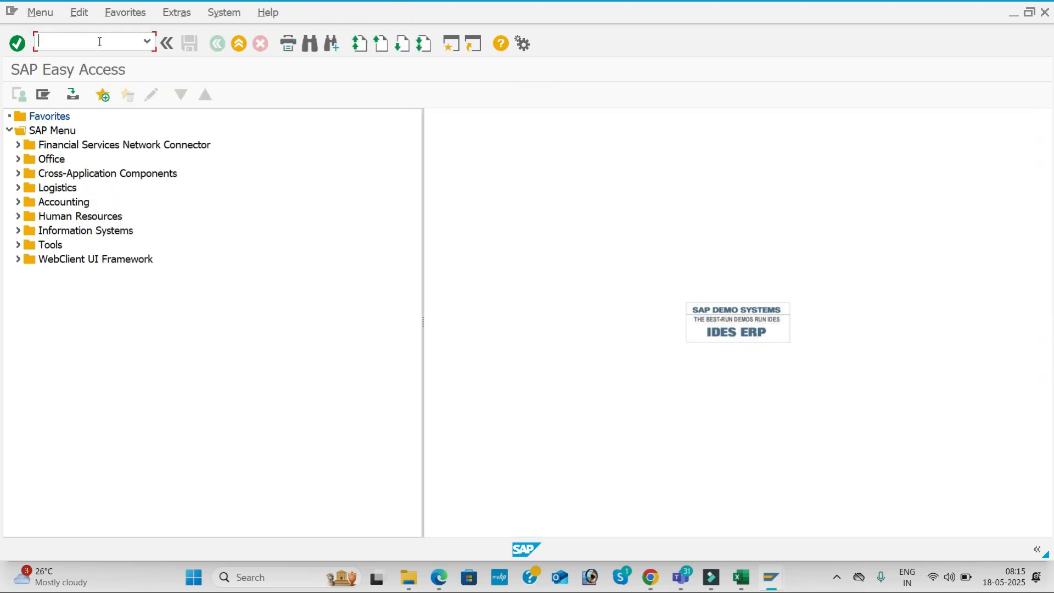
key("Return")
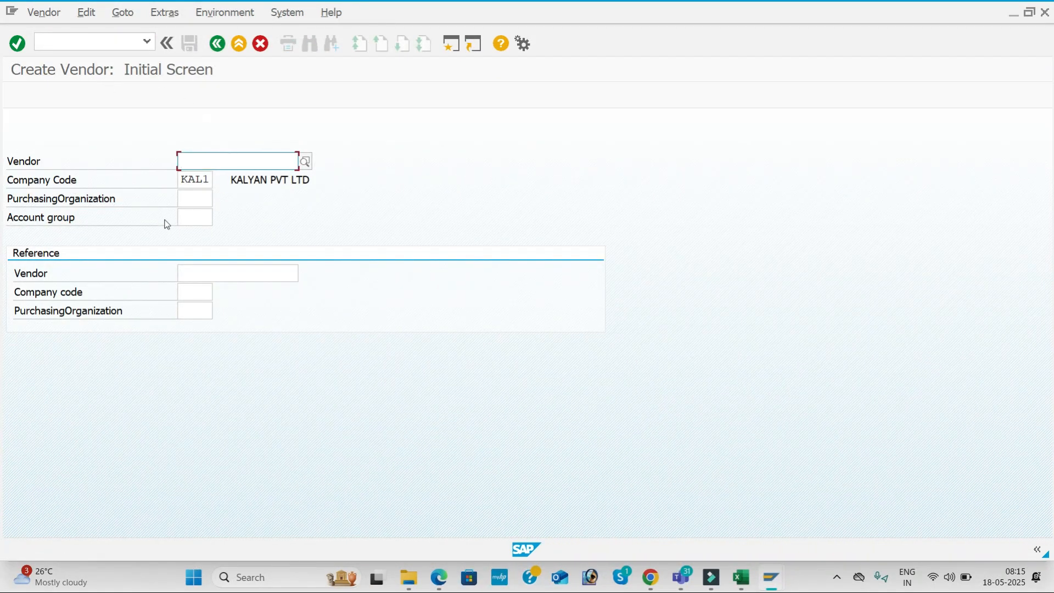
left_click(200, 222)
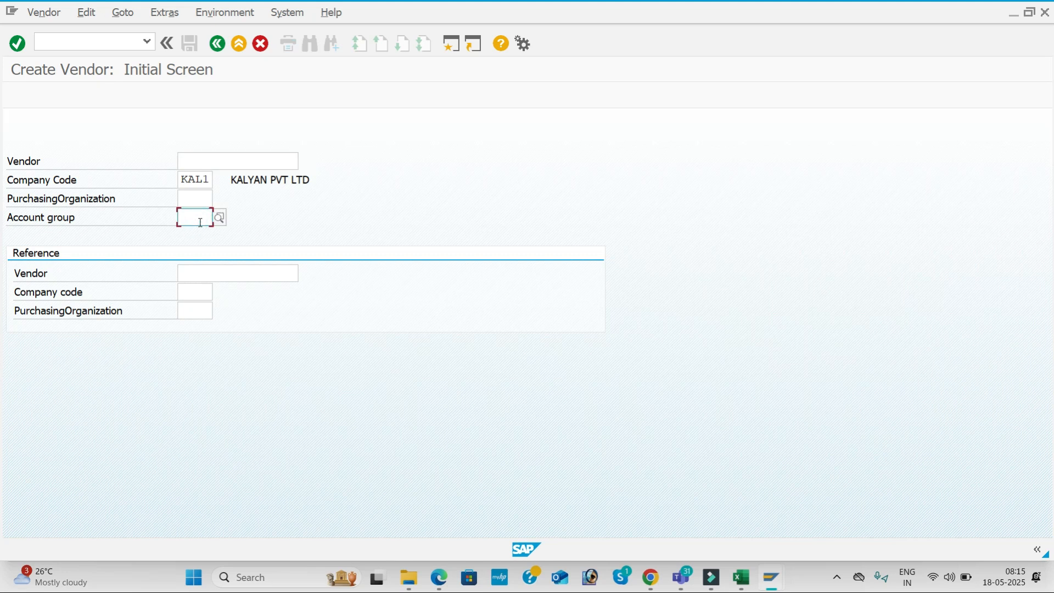
type("kal1")
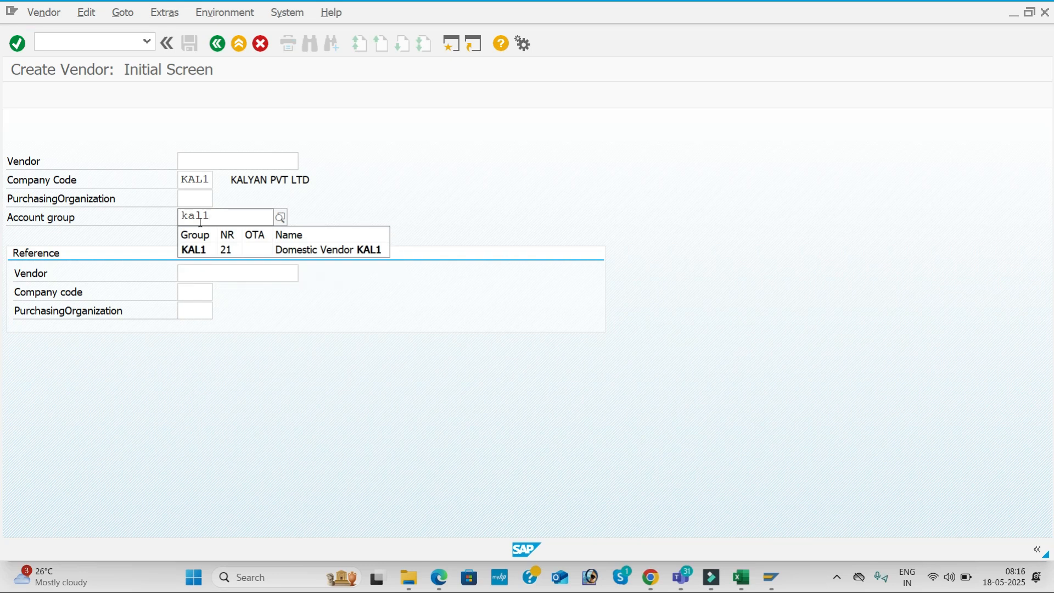
key("Down")
key("Tab")
key("Return")
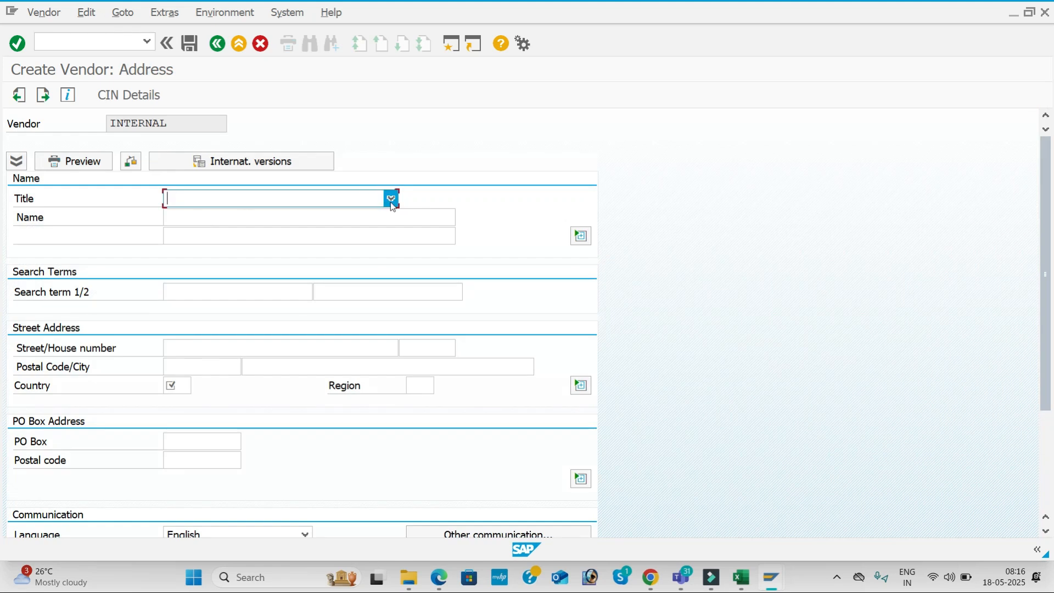
left_click(390, 198)
left_click(358, 218)
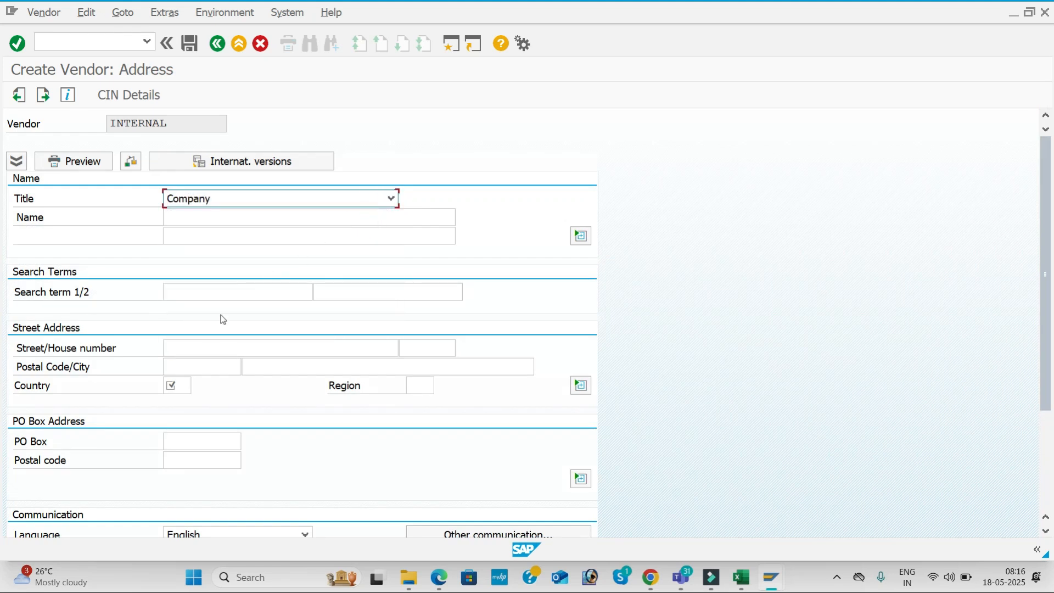
left_click(226, 348)
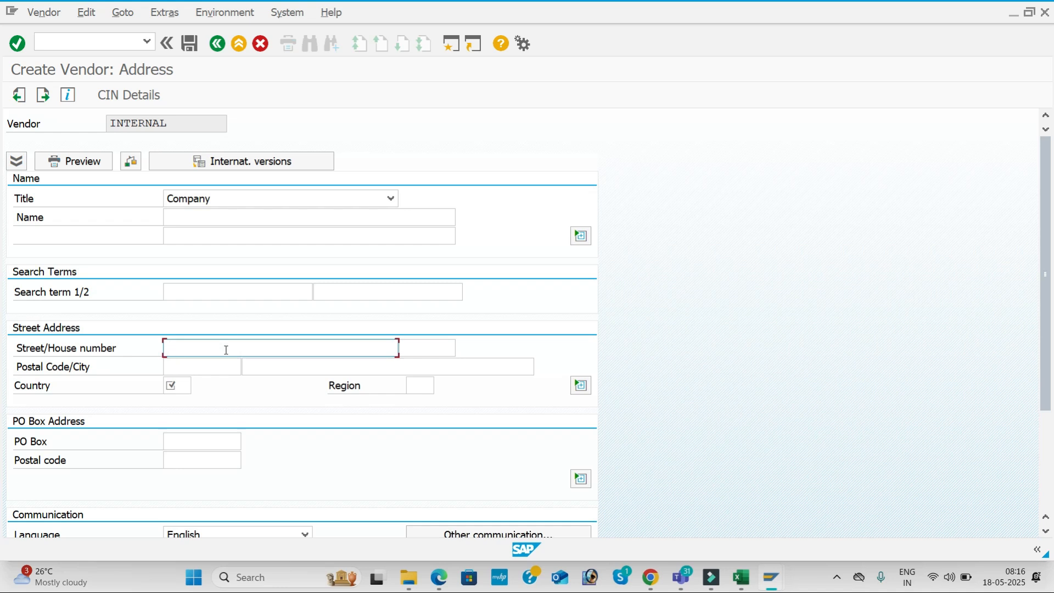
key("Tab")
key("Tab")
Fill in postal code 516001, city HYDERBAD, country IN and region 36
key("Down")
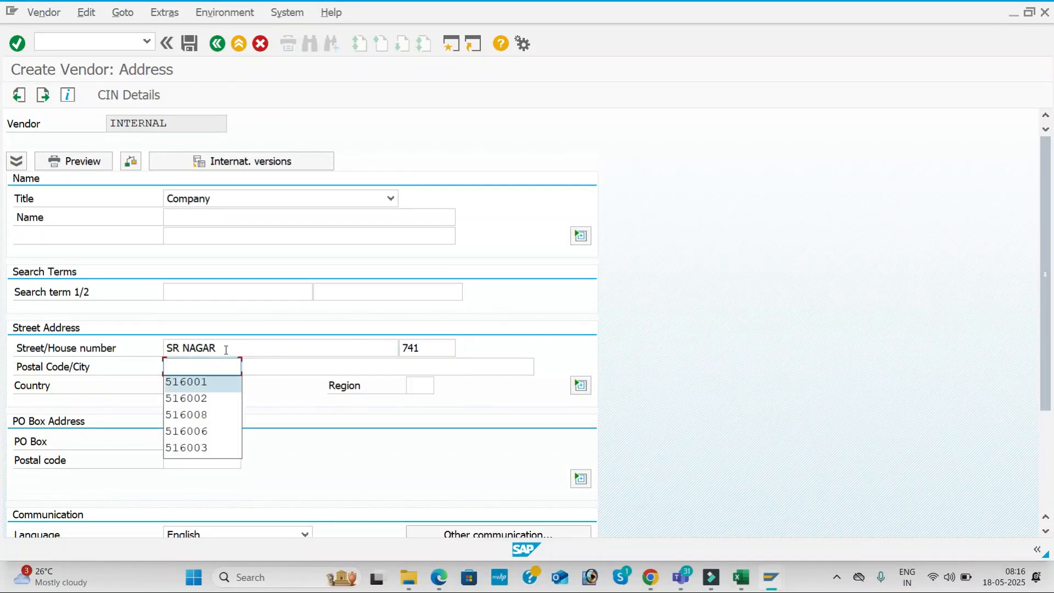
key("Tab")
key("Down")
key("Tab")
key("Down")
key("Tab")
key("Down")
key("Tab")
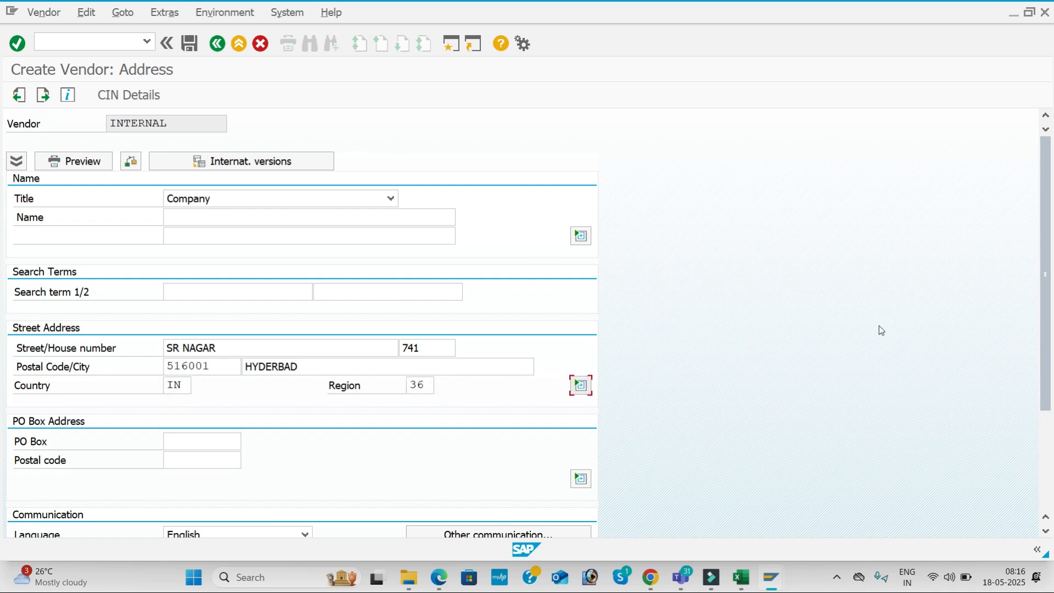
scroll(1044, 291, "down", 3)
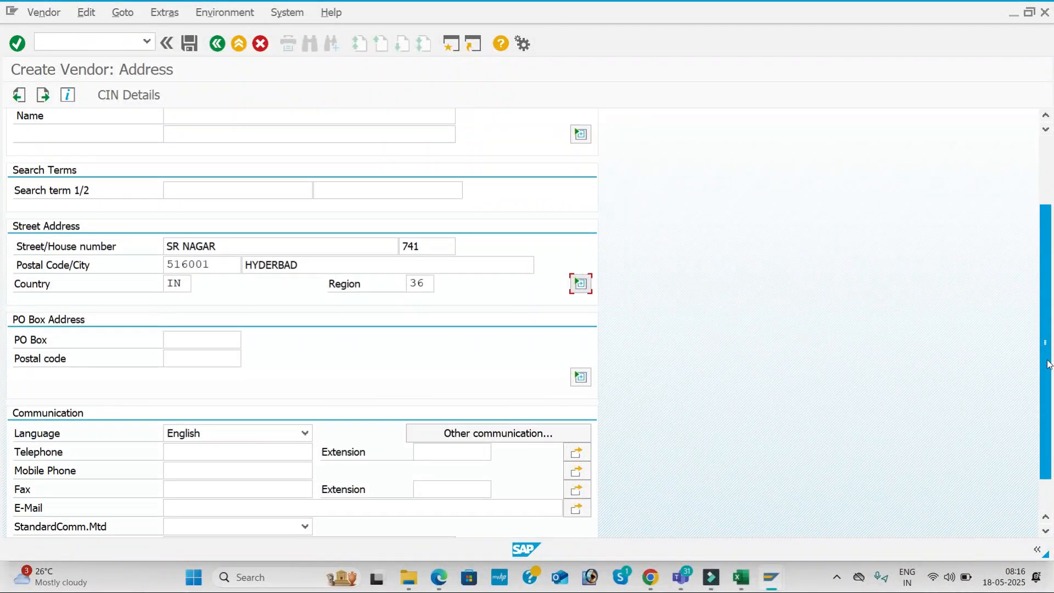
Fill the PO box, its postal code, and telephone, mobile and fax numbers from saved entries, then continue
left_click(218, 322)
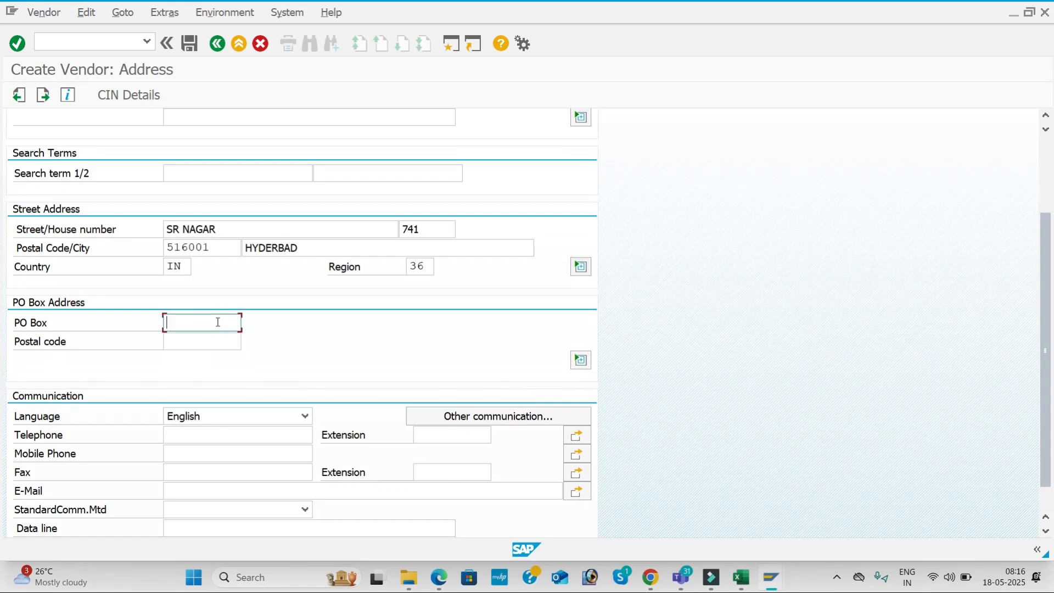
key("Tab")
key("Tab")
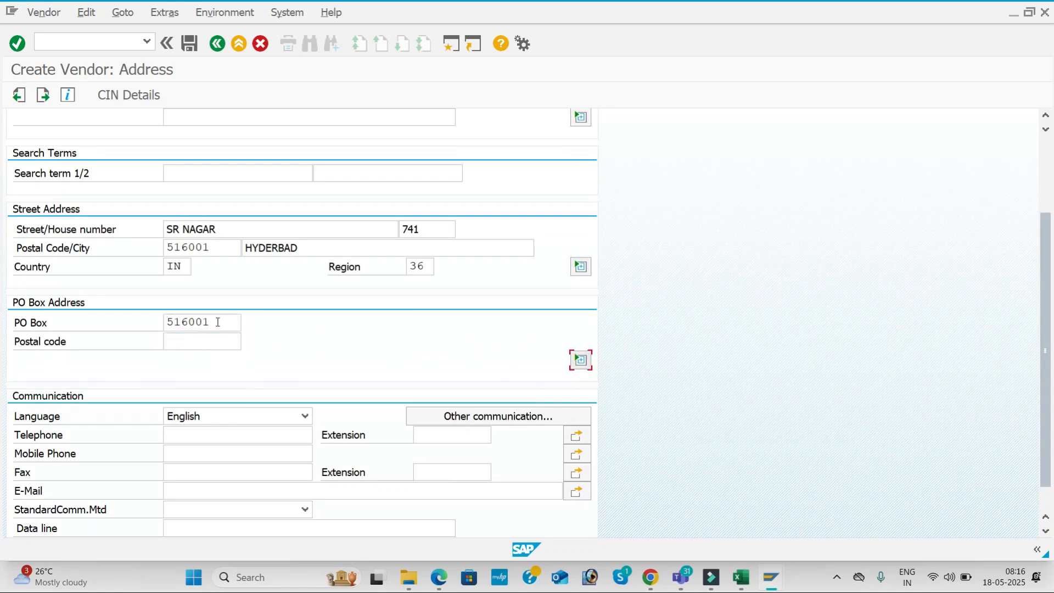
left_click(190, 342)
key("Tab")
key("Tab")
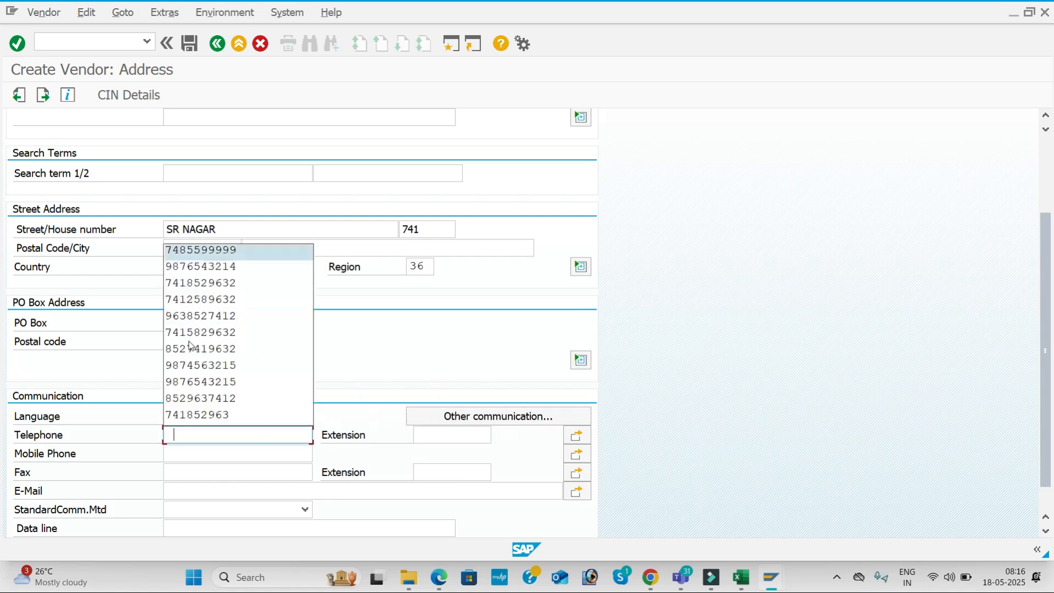
key("Tab")
key("Tab")
key("Tab")
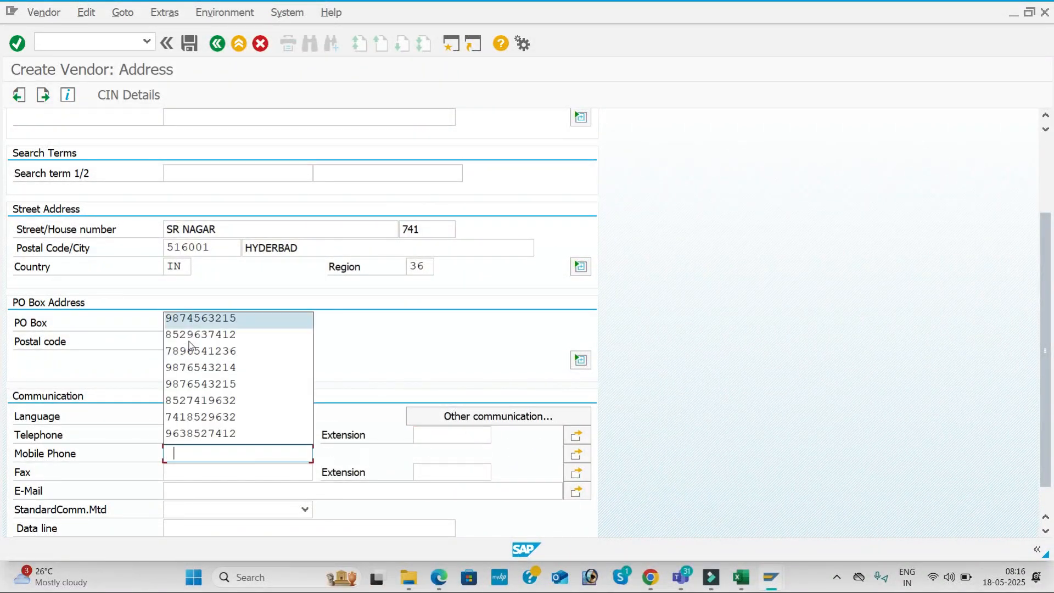
key("Return")
key("Tab")
key("Return")
key("Tab")
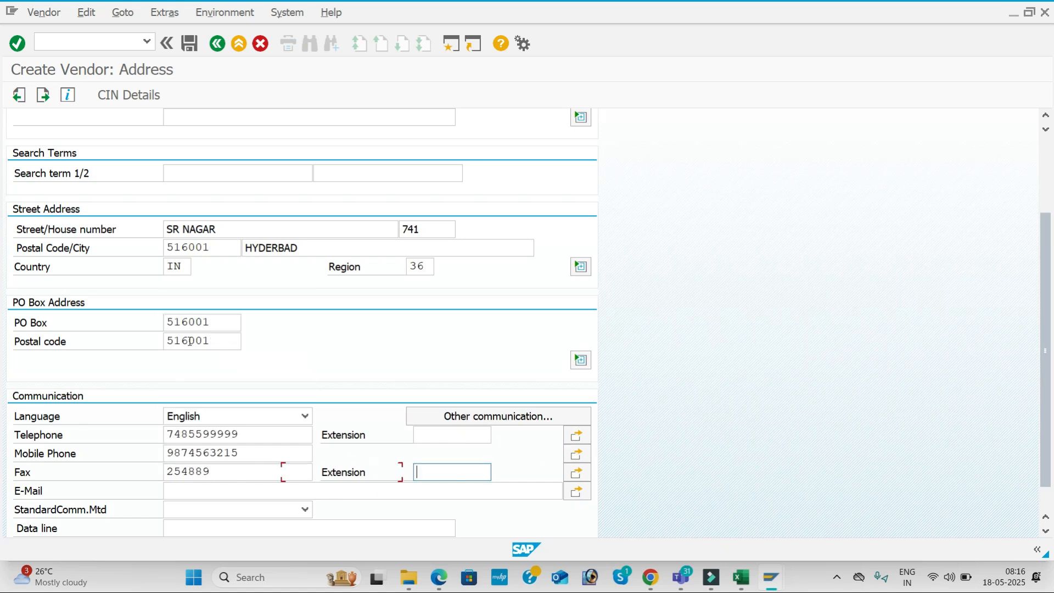
key("Tab")
key("Tab")
key("Tab")
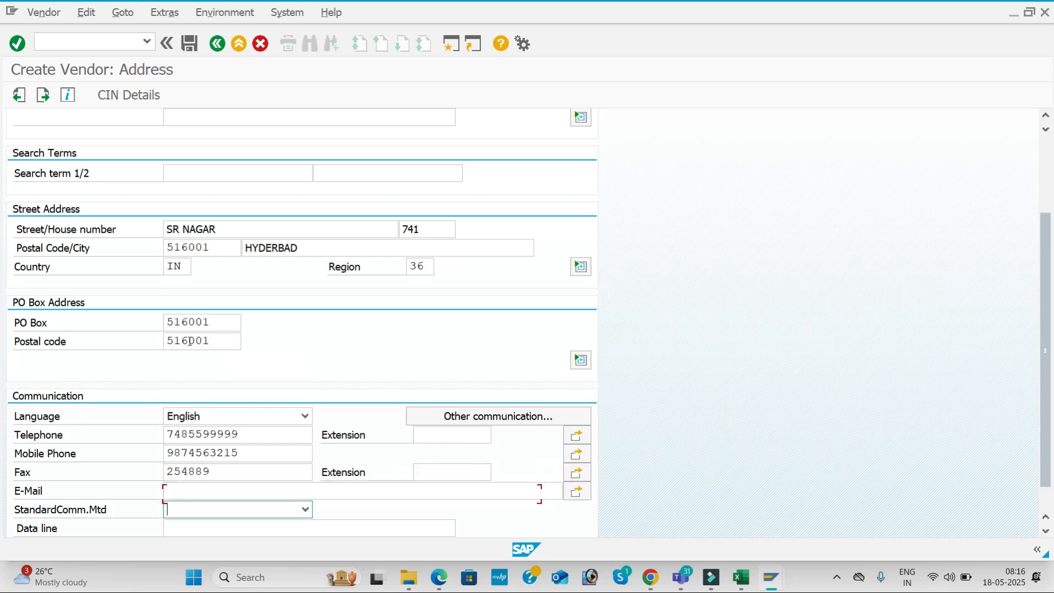
key("shift+Tab")
key("Return")
key("Return")
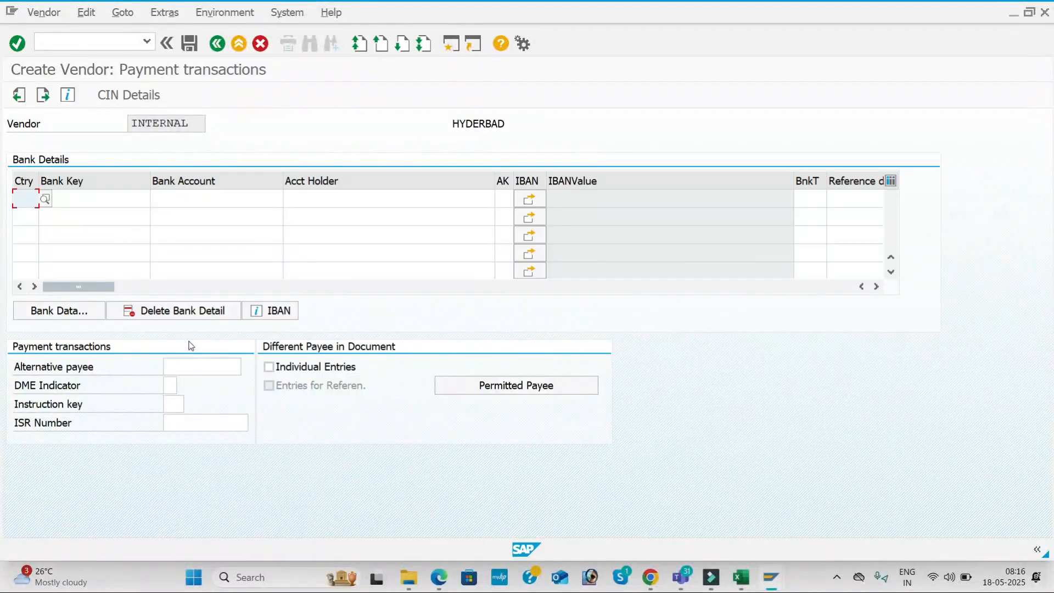
key("Return")
key("Return")
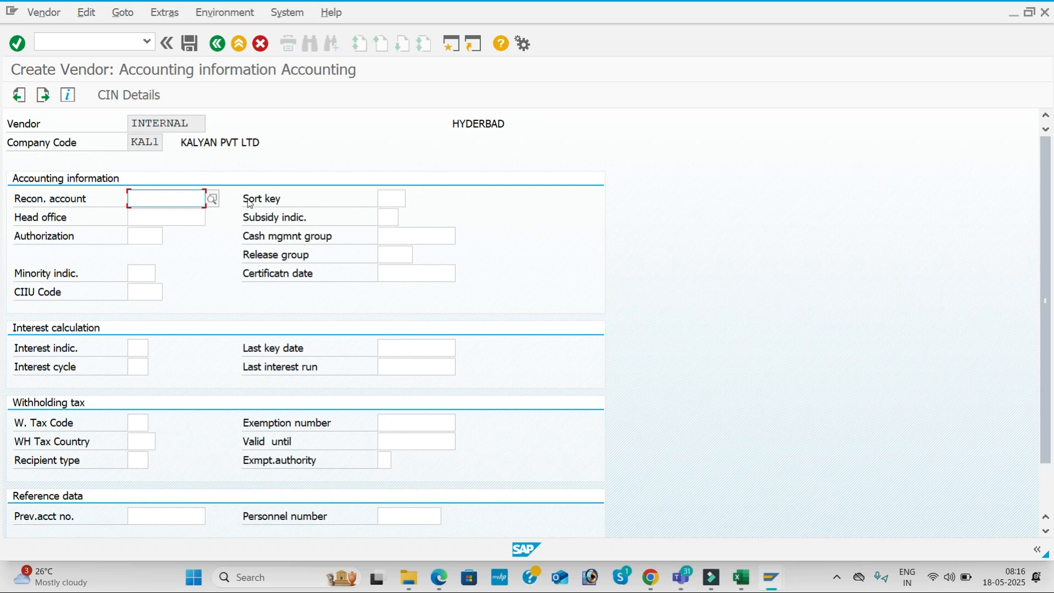
Set reconciliation account 100201 Domestic Vendor, sort key 012 Vendor number and planning group A4 Major vendors
left_click(213, 197)
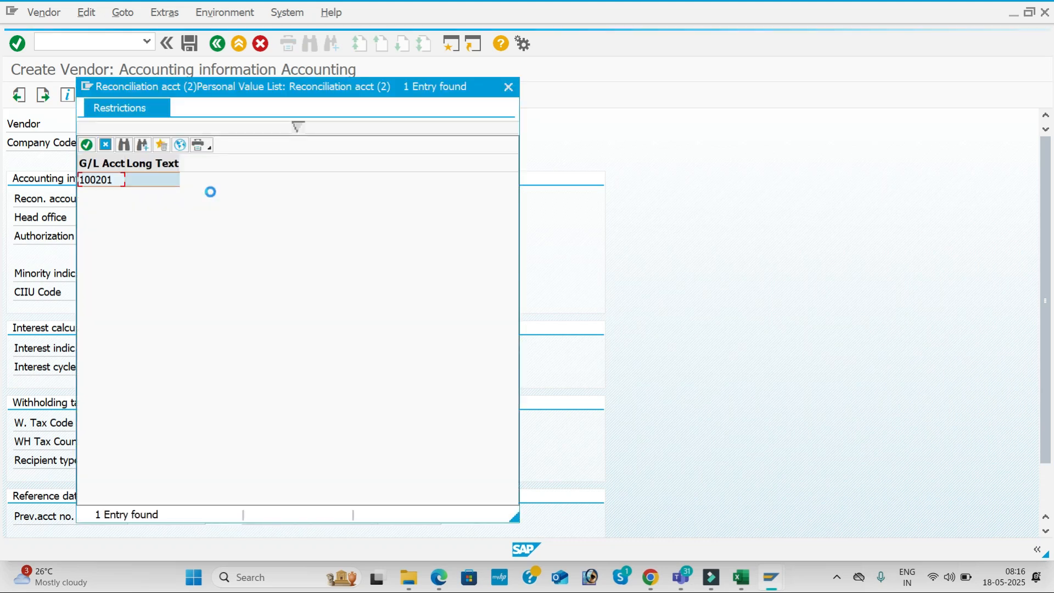
left_click_drag(325, 87, 520, 134)
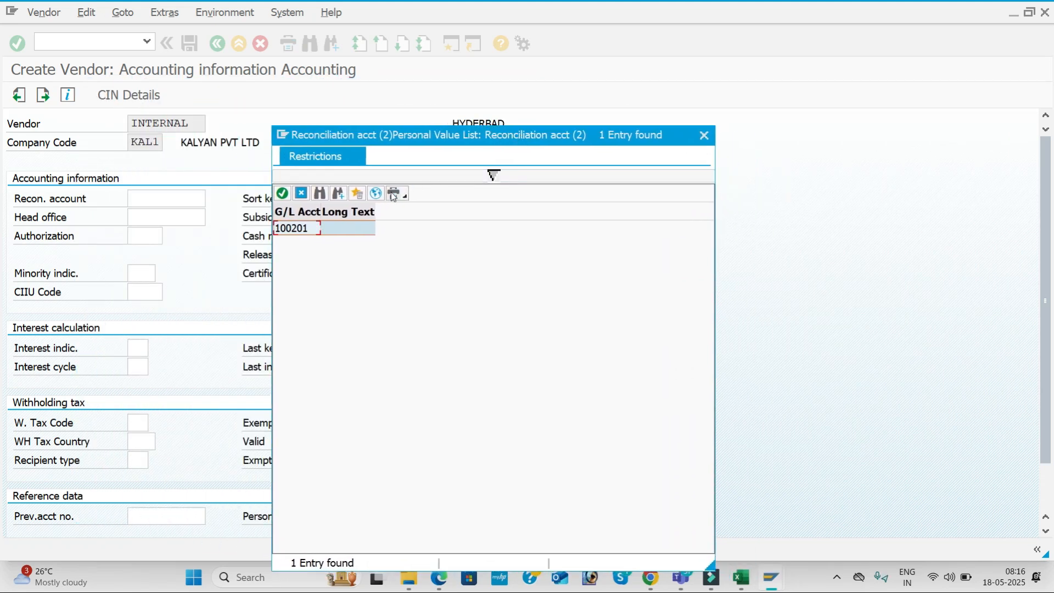
left_click(374, 193)
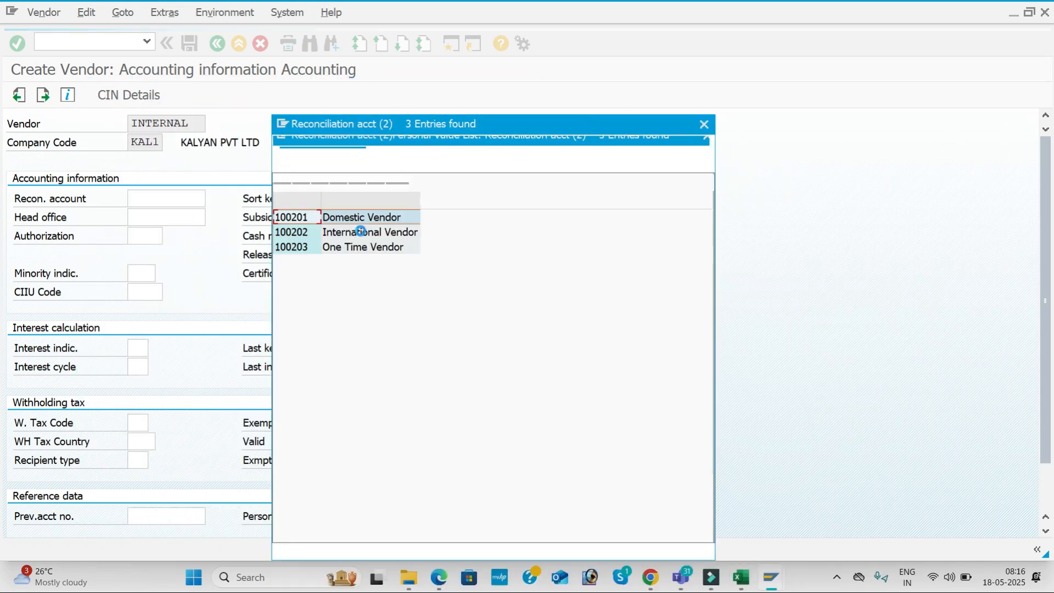
double_click(378, 219)
left_click(396, 199)
left_click(412, 200)
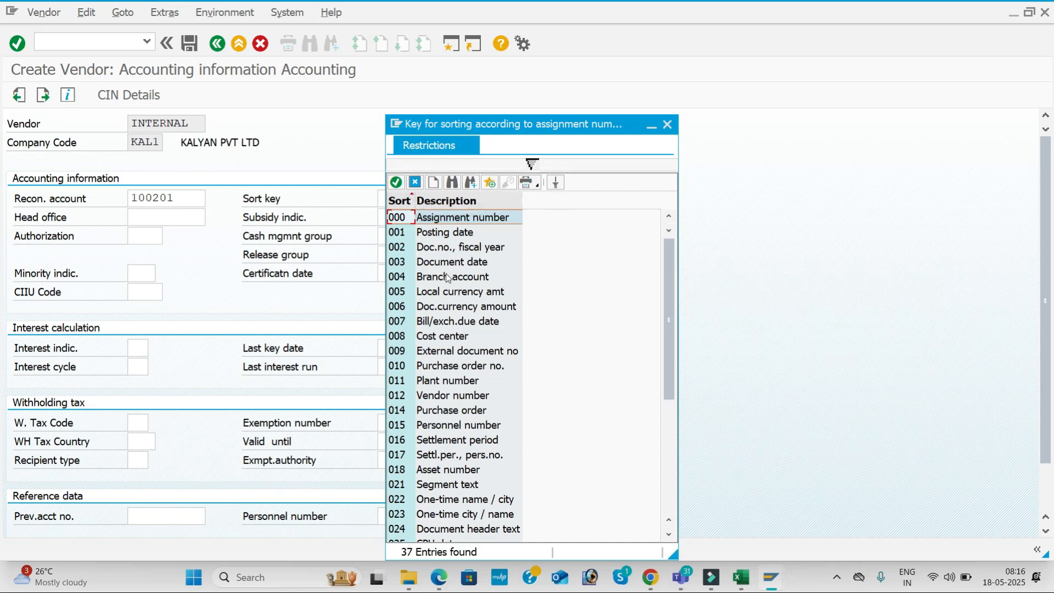
left_click(461, 396)
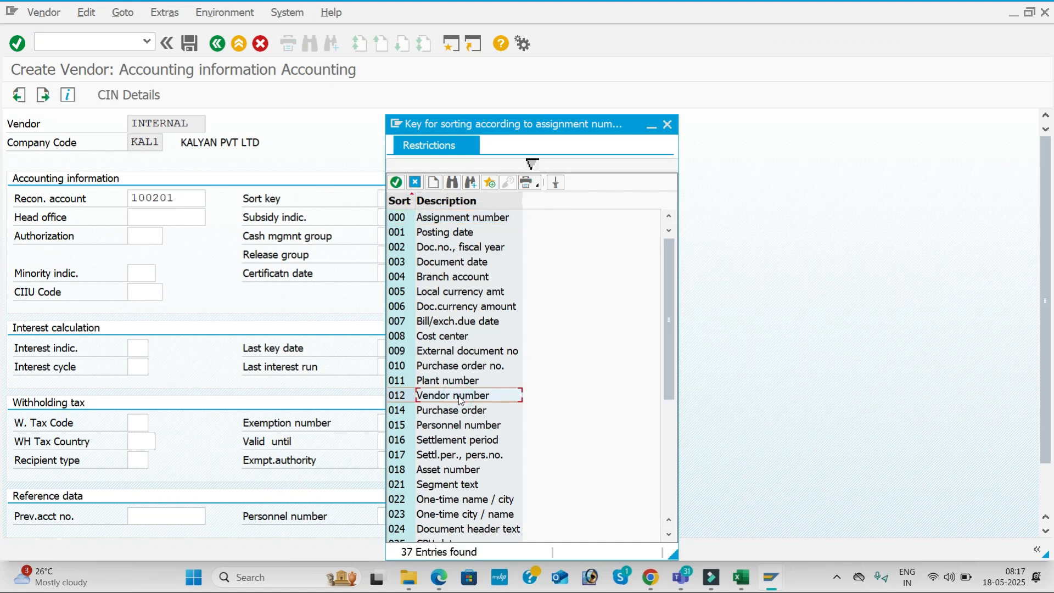
double_click(460, 396)
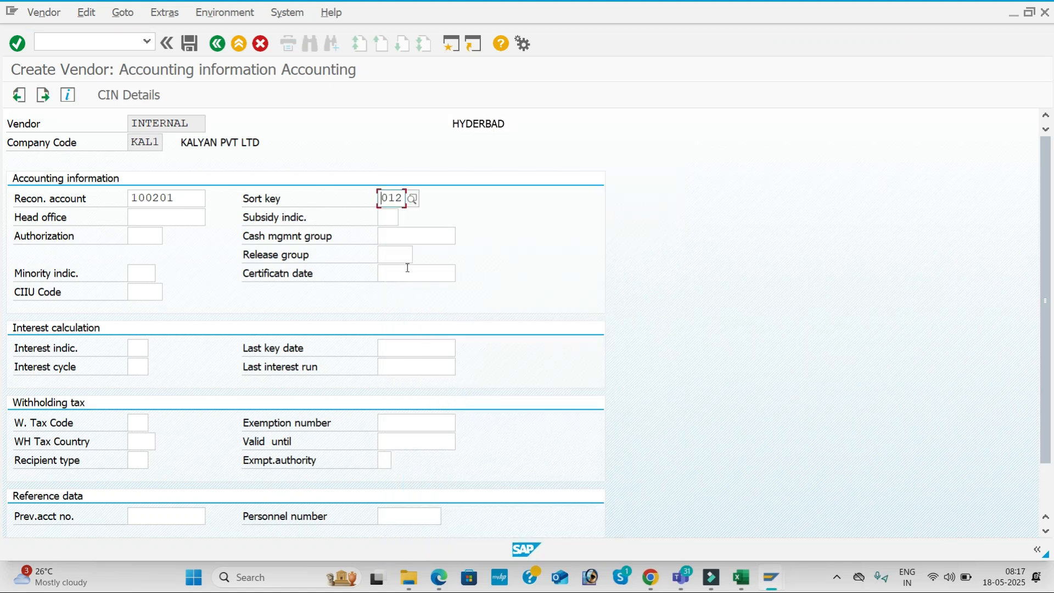
left_click(413, 240)
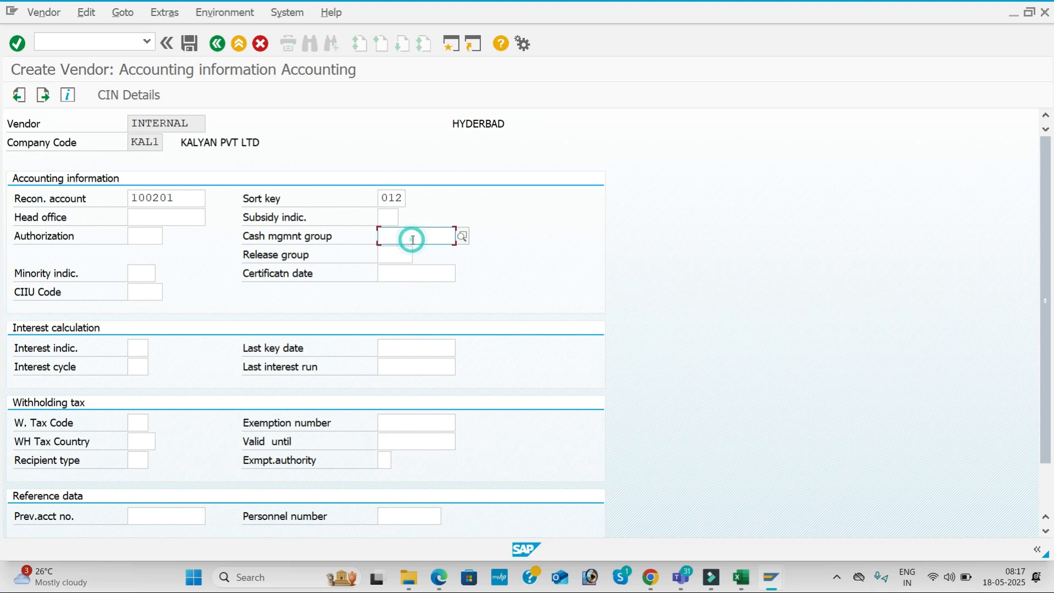
left_click(465, 238)
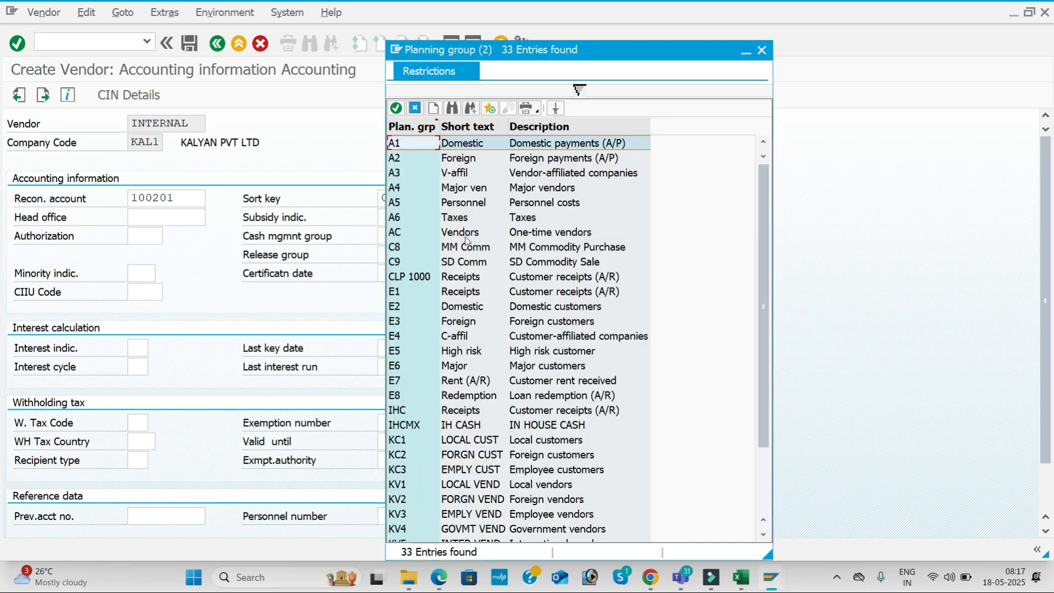
double_click(475, 189)
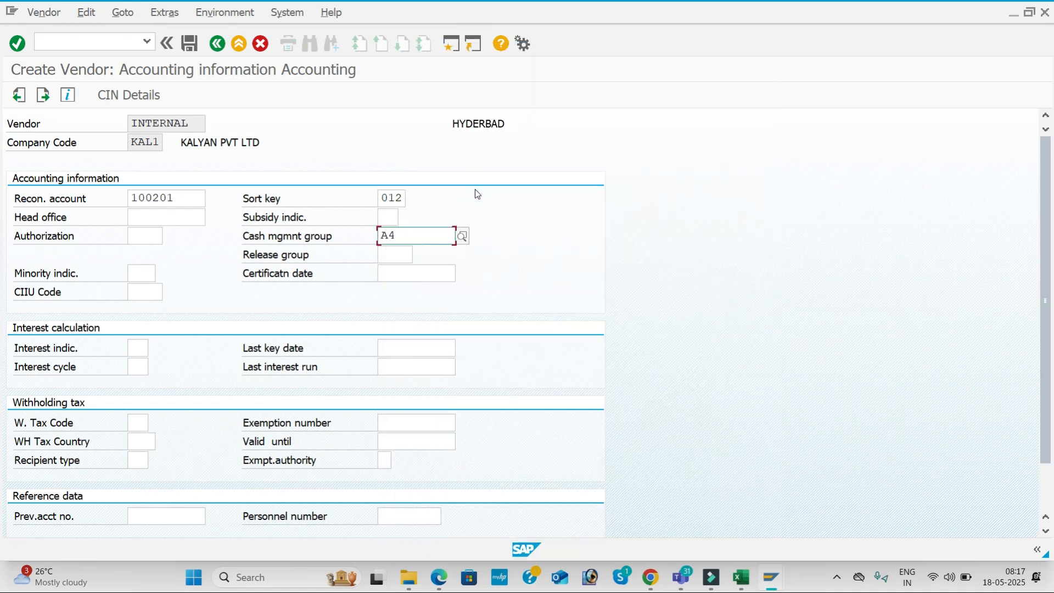
key("Return")
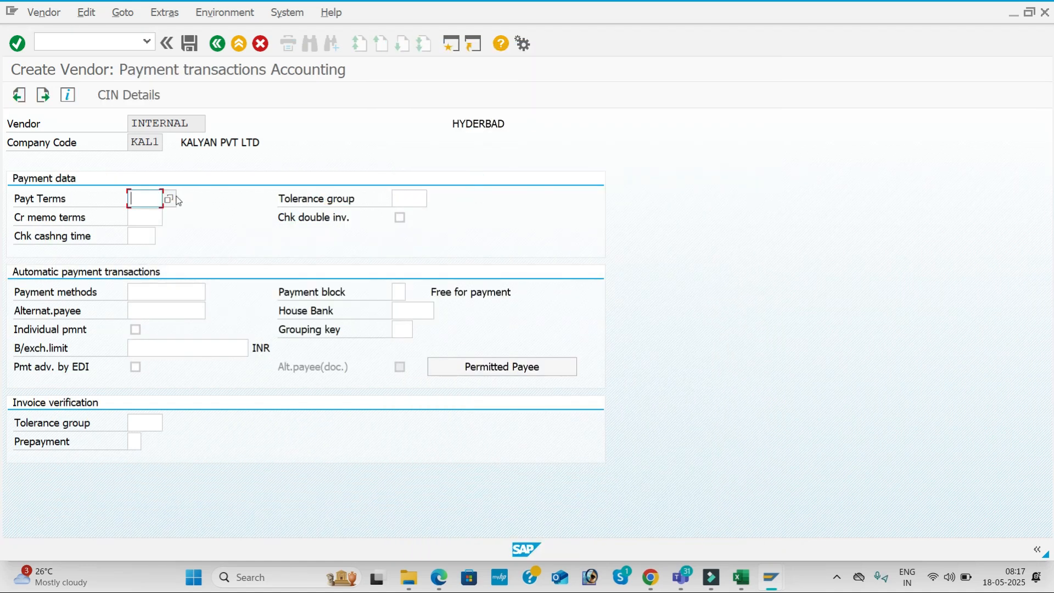
Choose payment terms 0001 and save the new KAL1 vendor
left_click(172, 199)
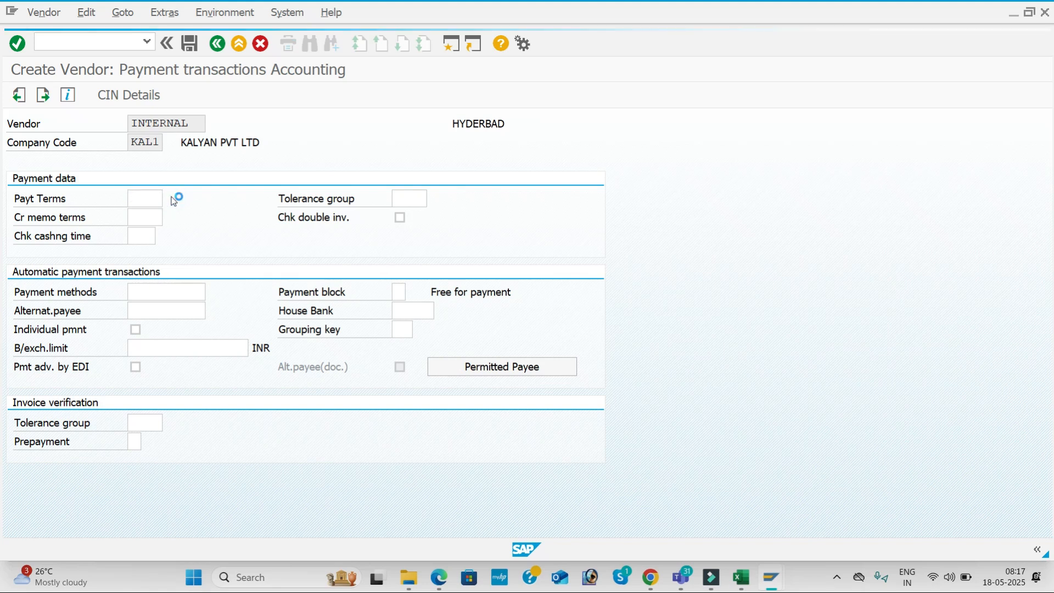
double_click(184, 182)
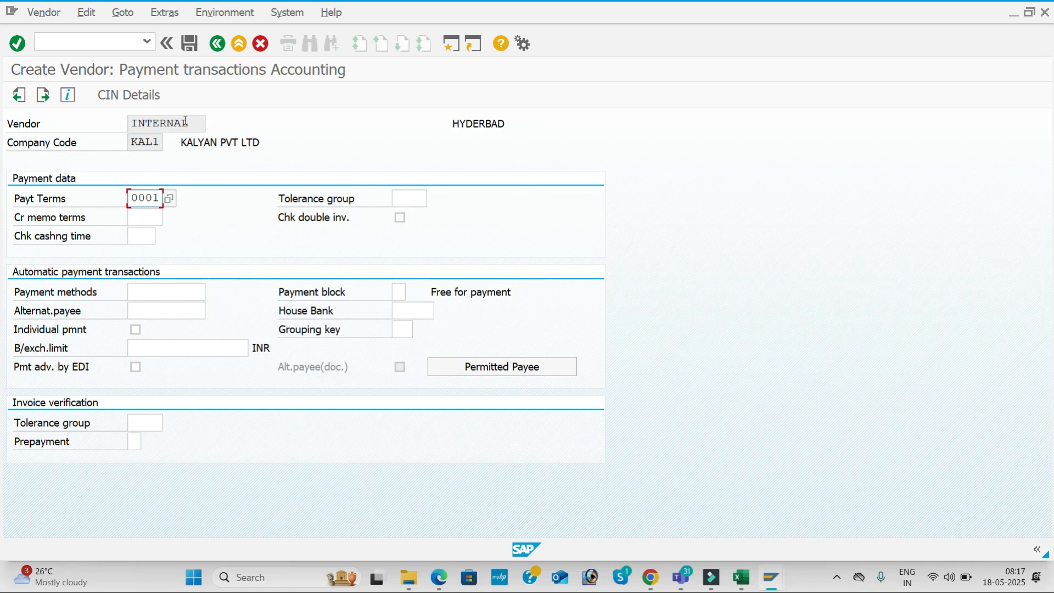
left_click(190, 43)
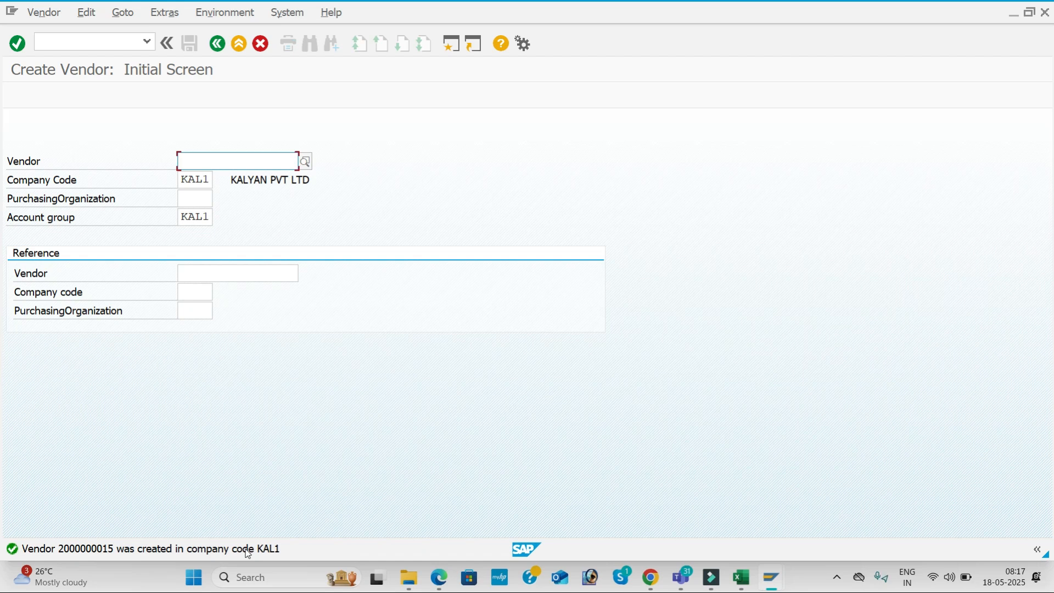
key("Return")
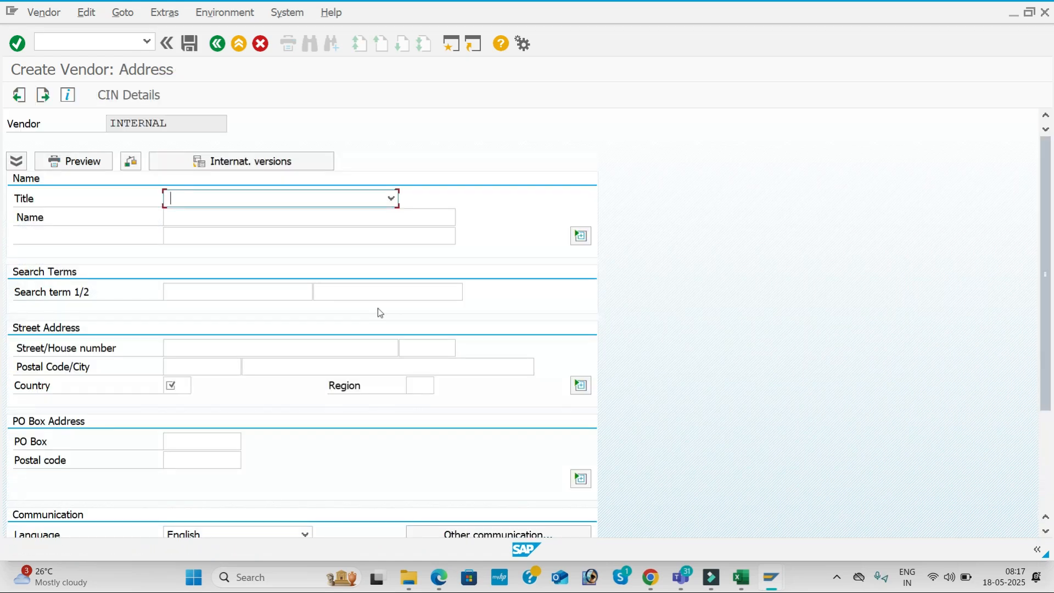
Give the vendor the title Ms. and the name VARA PVT LTD
left_click(392, 197)
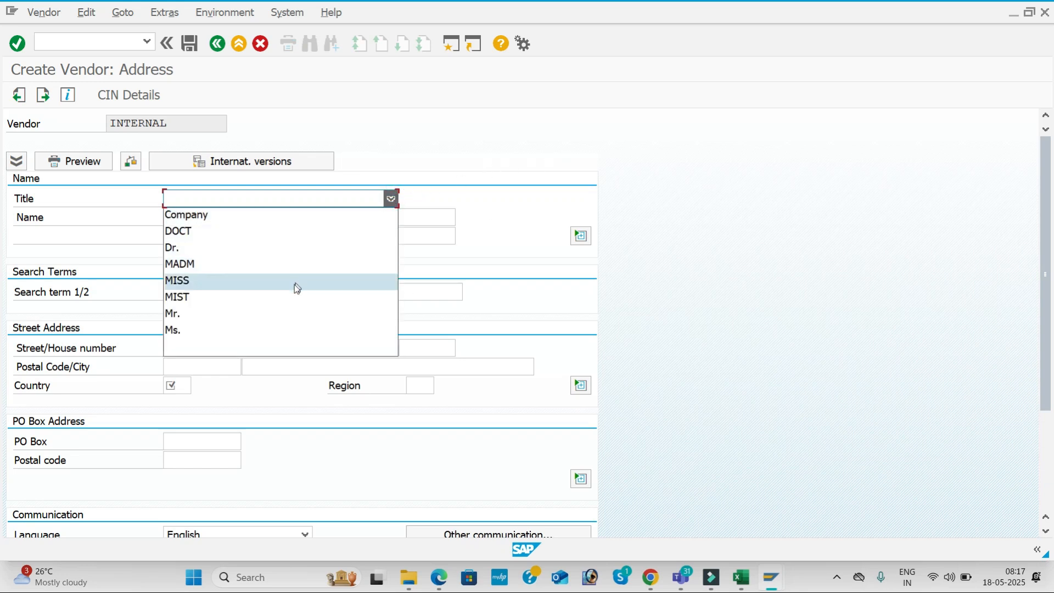
left_click(296, 314)
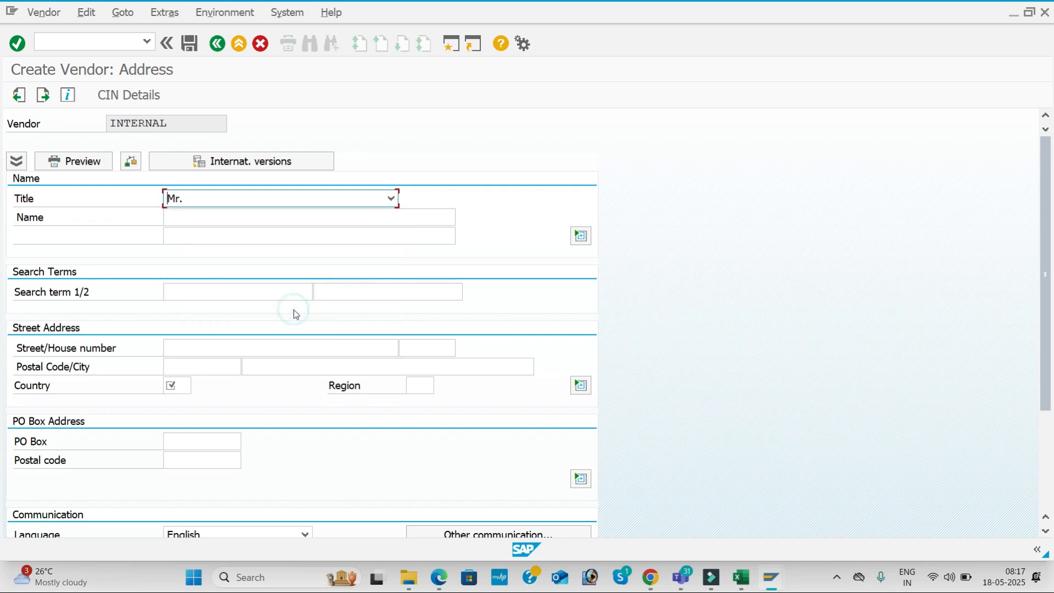
left_click(220, 221)
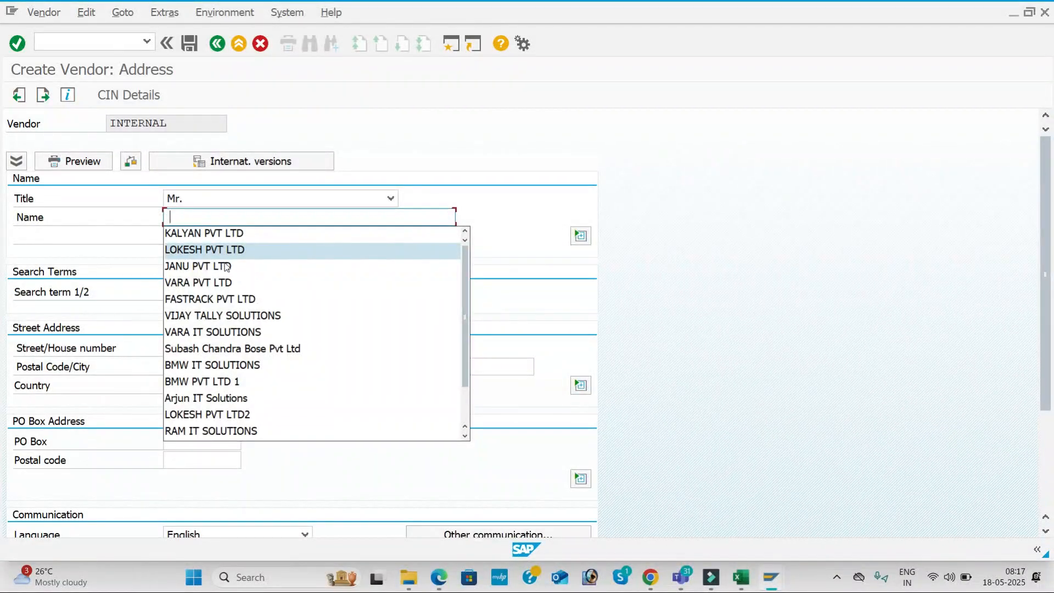
left_click(225, 282)
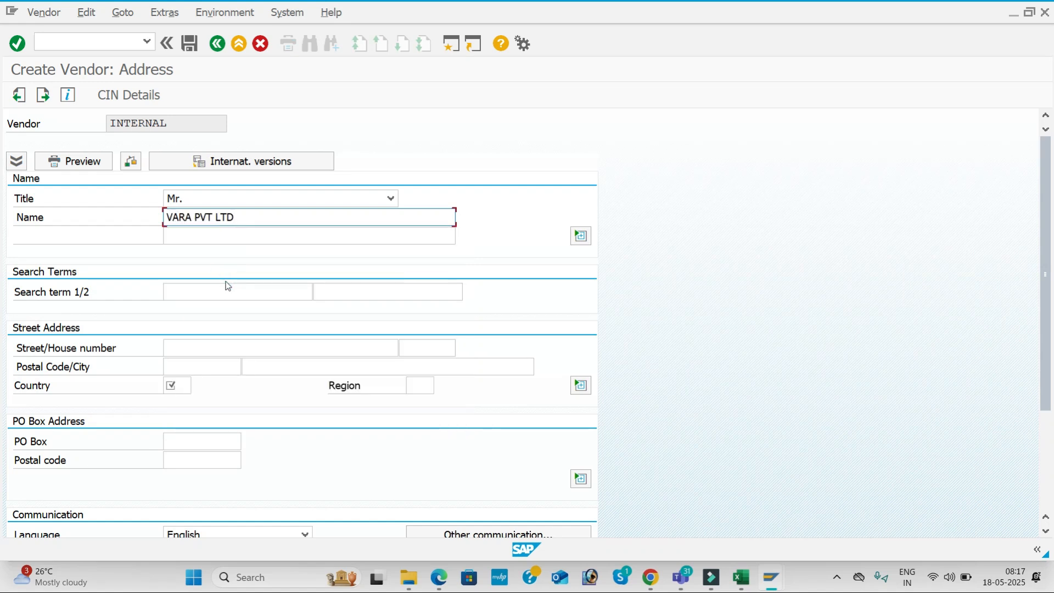
left_click(390, 198)
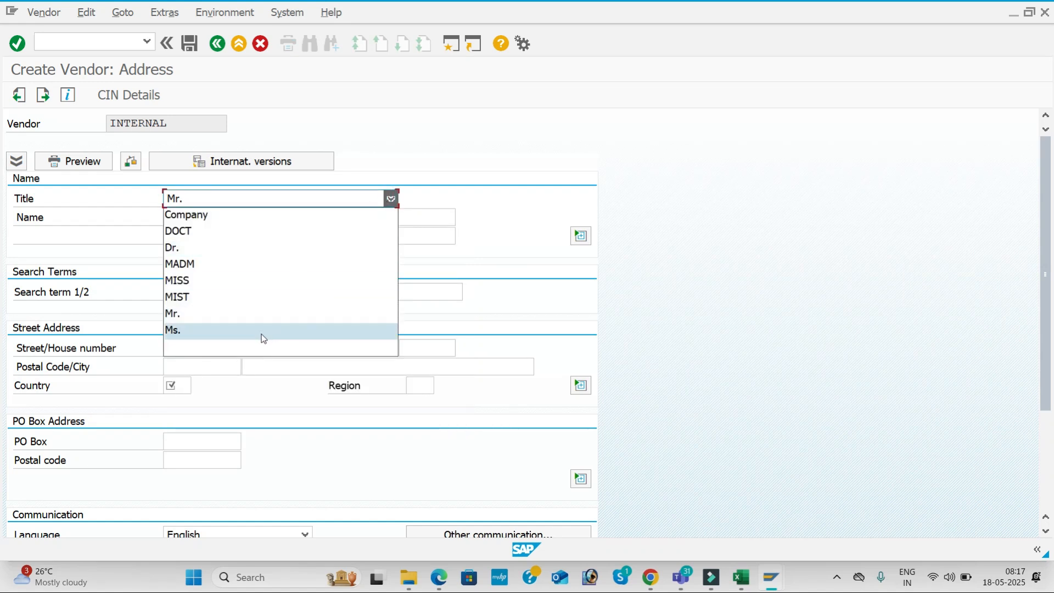
left_click(262, 333)
left_click(214, 349)
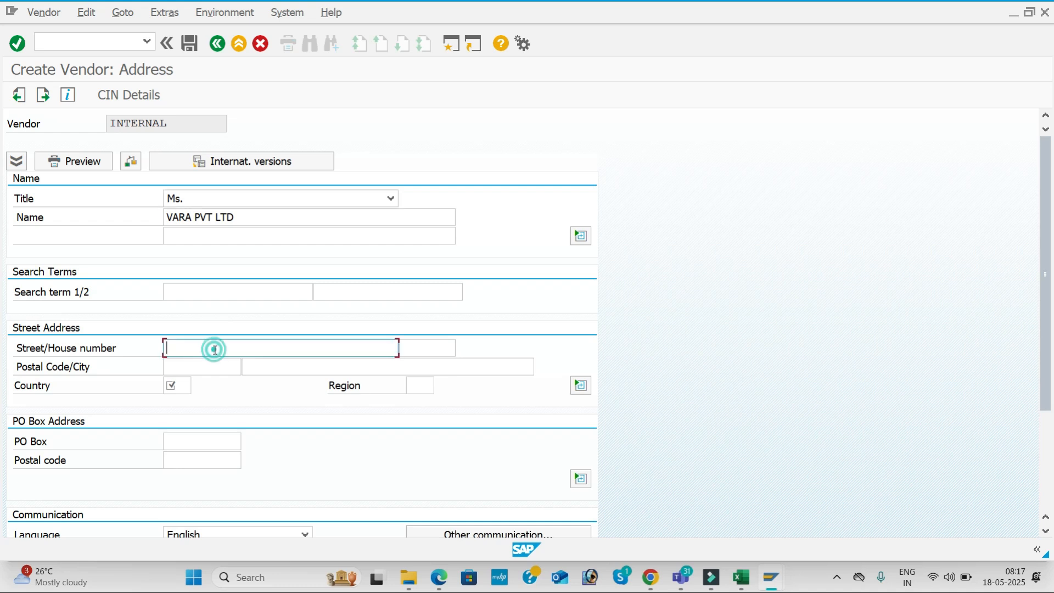
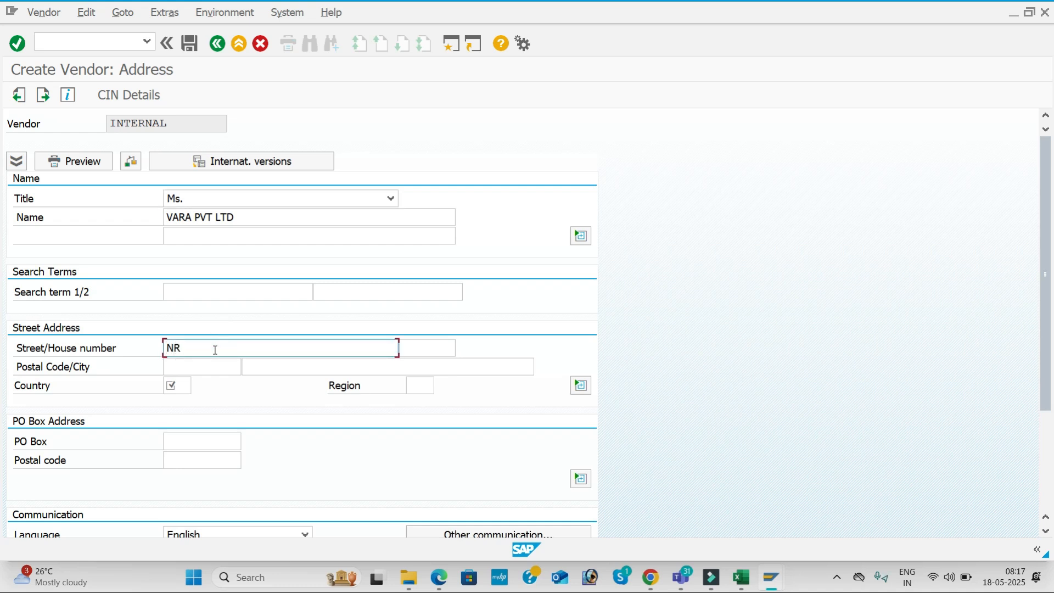
key("Tab")
key("Tab")
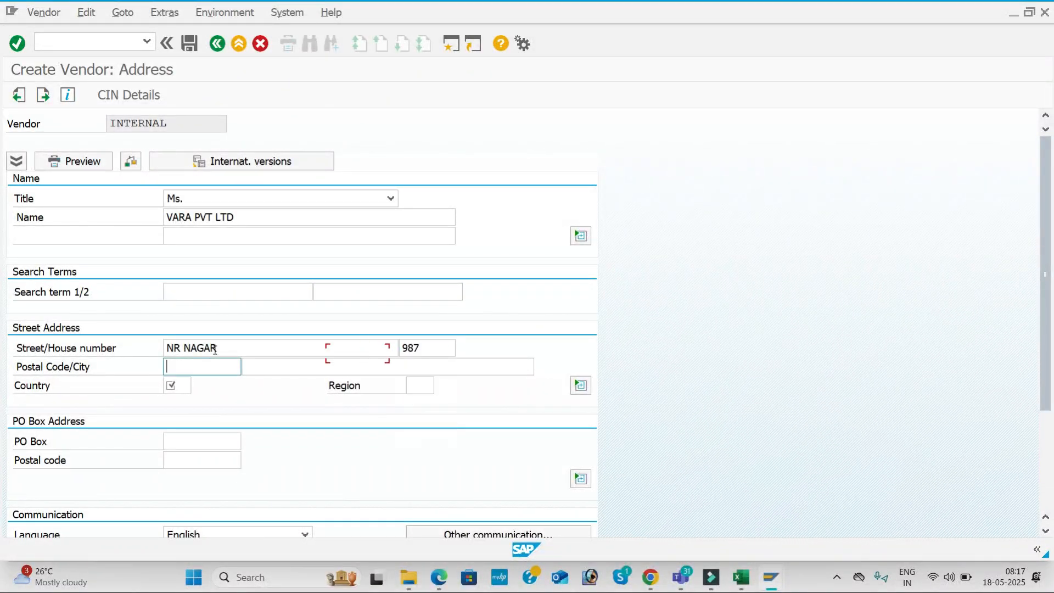
key("Down")
key("Down")
key("Down")
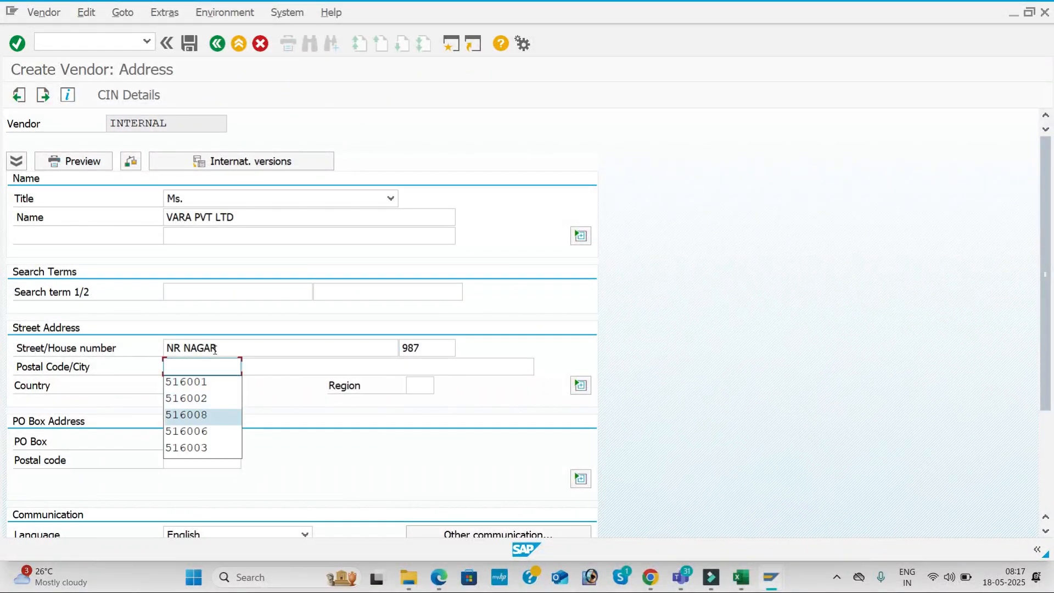
key("Up")
key("Tab")
key("Down")
key("Down")
key("Down")
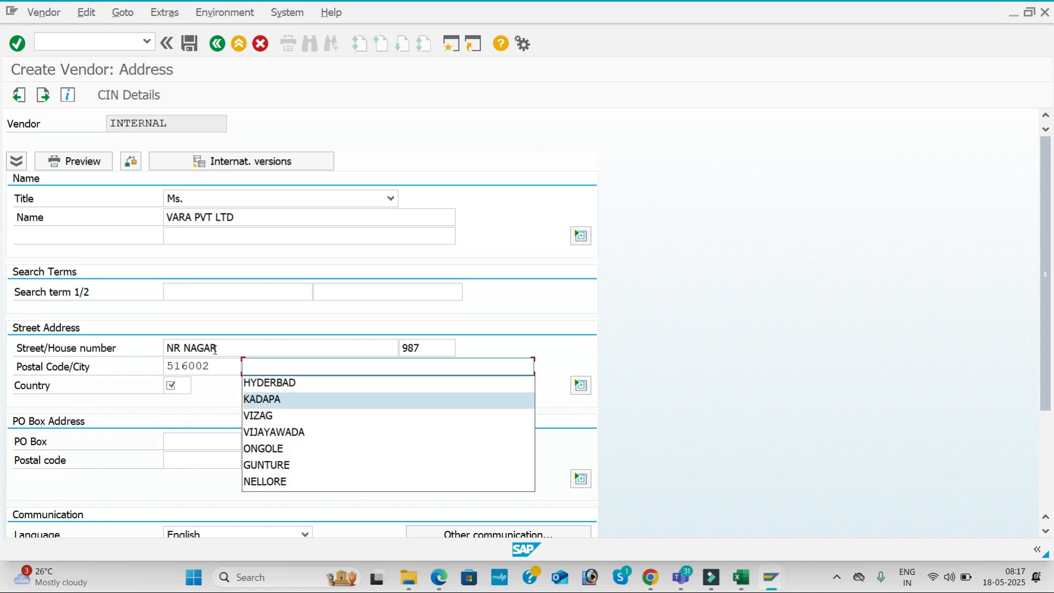
key("Tab")
Set country IN, region 01 and PO box postal code 516002
key("Down")
key("Tab")
key("Down")
key("Down")
key("Tab")
key("Tab")
key("Tab")
key("shift+Tab")
key("Down")
key("Down")
key("Down")
key("Tab")
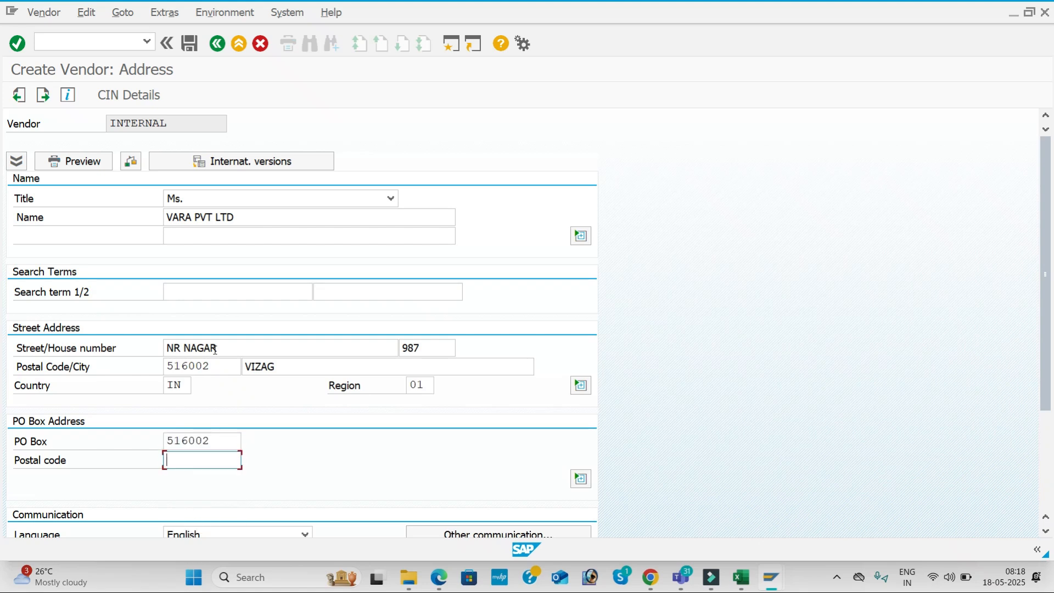
key("Down")
key("Down")
key("Down")
key("Tab")
key("Tab")
key("Tab")
key("Tab")
key("Tab")
key("Tab")
key("Tab")
key("Tab")
key("Tab")
key("Tab")
key("Tab")
key("Tab")
key("Tab")
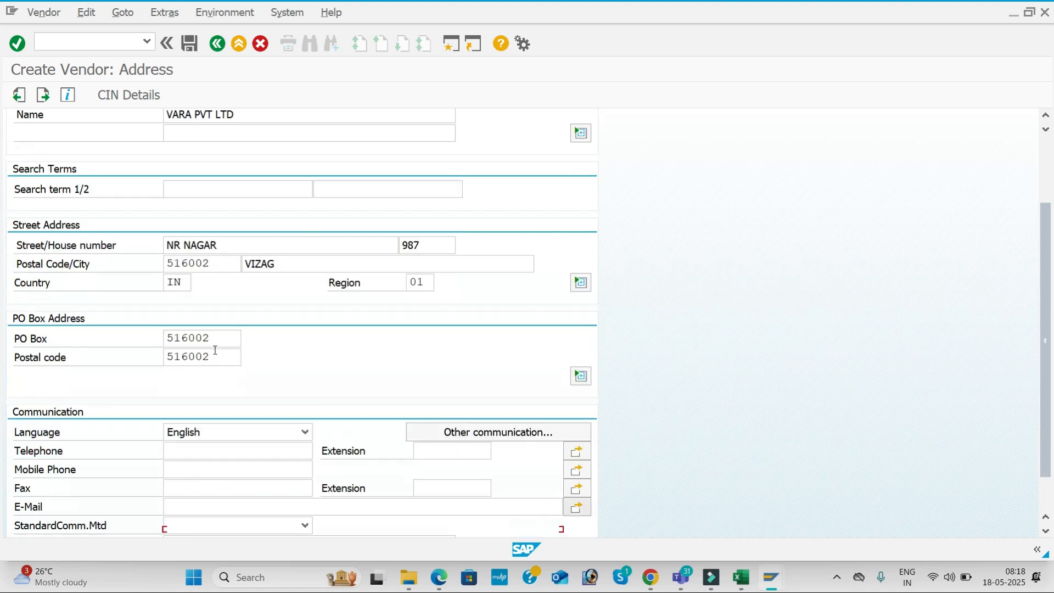
Fill the telephone, mobile and fax numbers from history and continue to Payment transactions
left_click(233, 448)
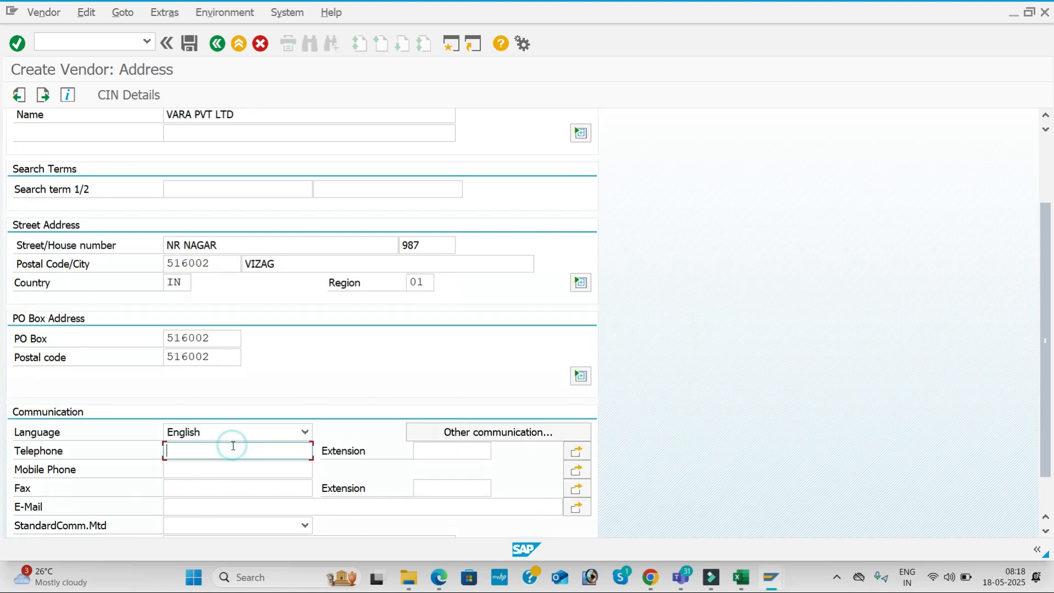
key("Down")
key("Down")
key("Down")
key("Down")
key("Tab")
key("Tab")
key("Tab")
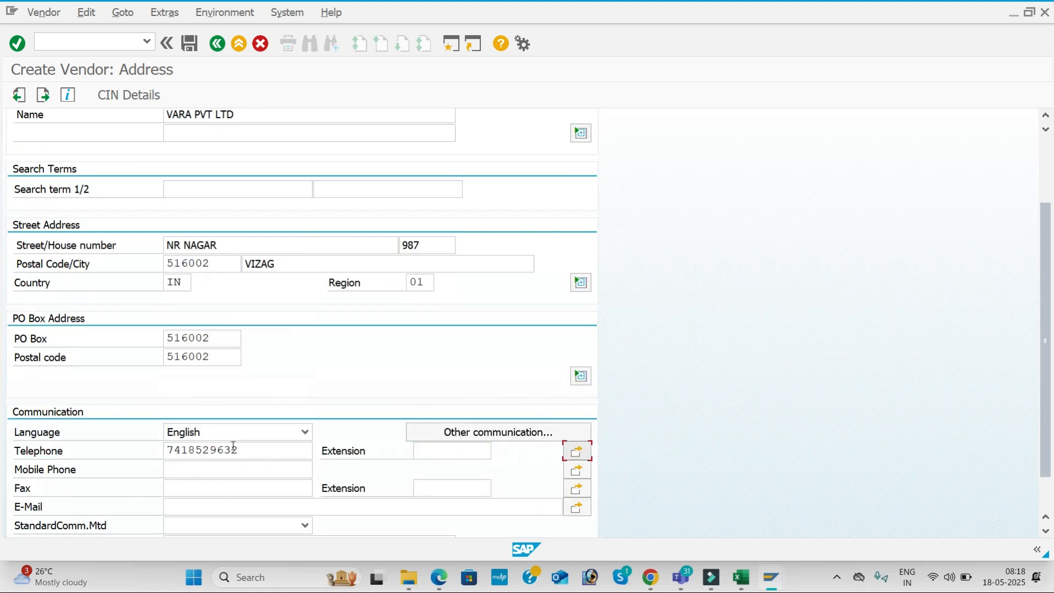
key("Down")
key("Down")
key("Down")
key("Return")
key("Tab")
key("Tab")
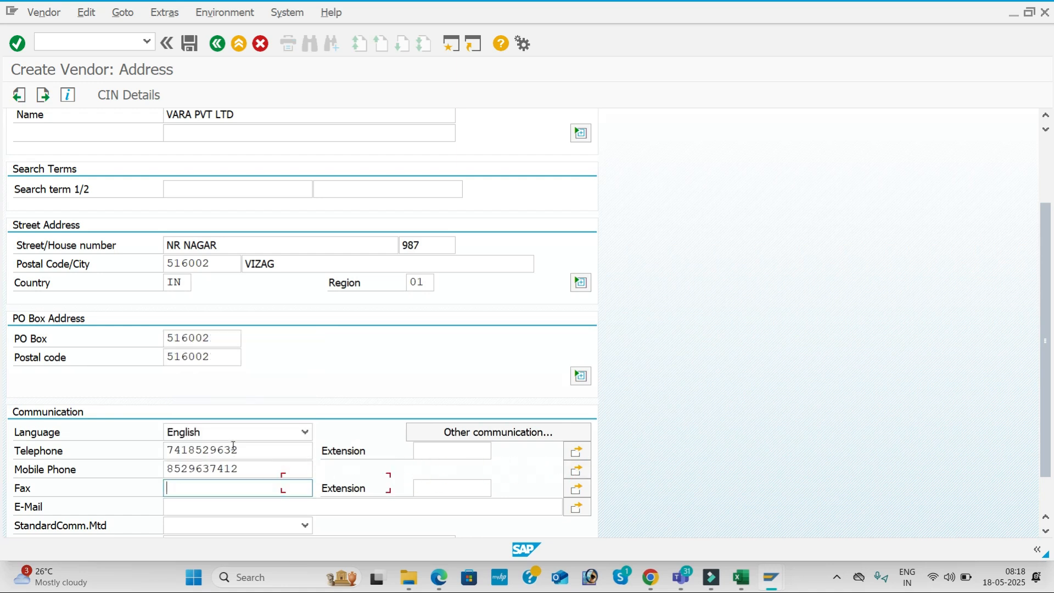
key("Down")
key("Down")
key("Down")
key("Down")
key("Return")
key("Tab")
key("Tab")
key("Tab")
key("Tab")
key("Tab")
key("Tab")
key("Return")
key("Return")
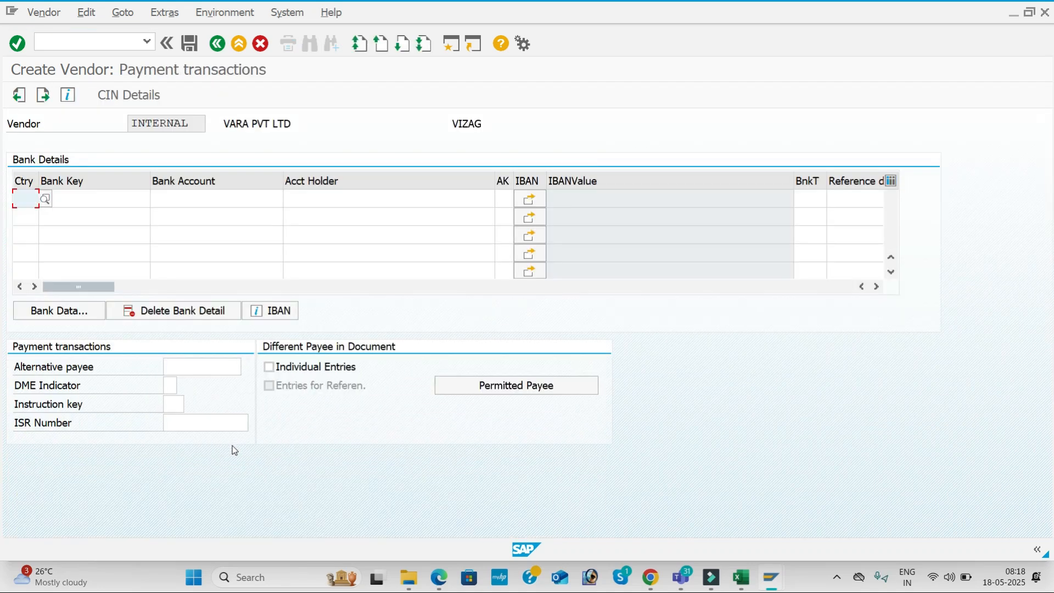
Enter reconciliation account 100201, sort key 012 and cash management group A4
key("Return")
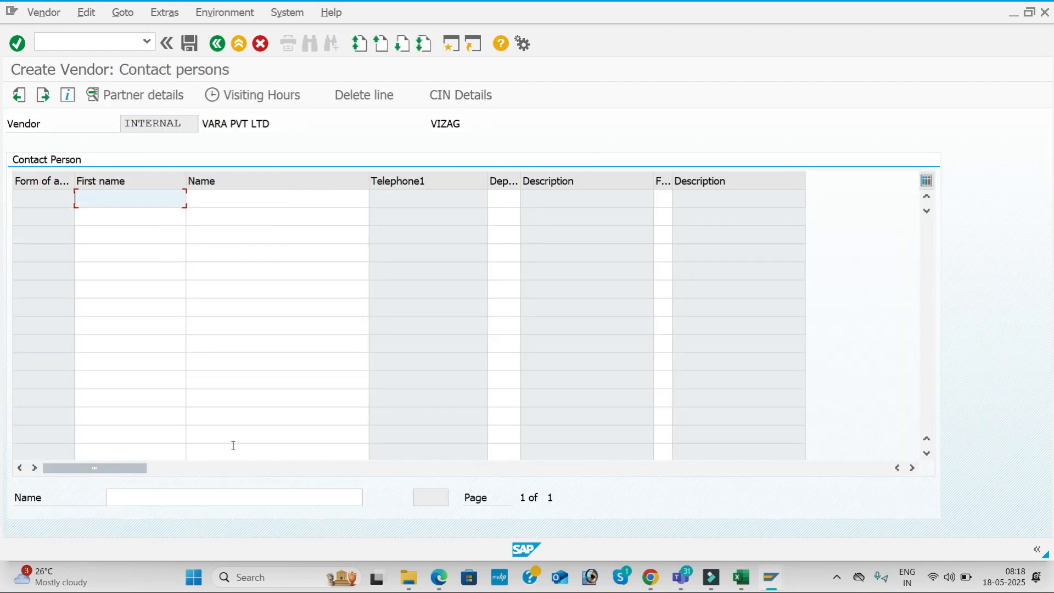
Set payment terms 0001 and save VARA PVT LTD as a vendor in KAL1
key("Return")
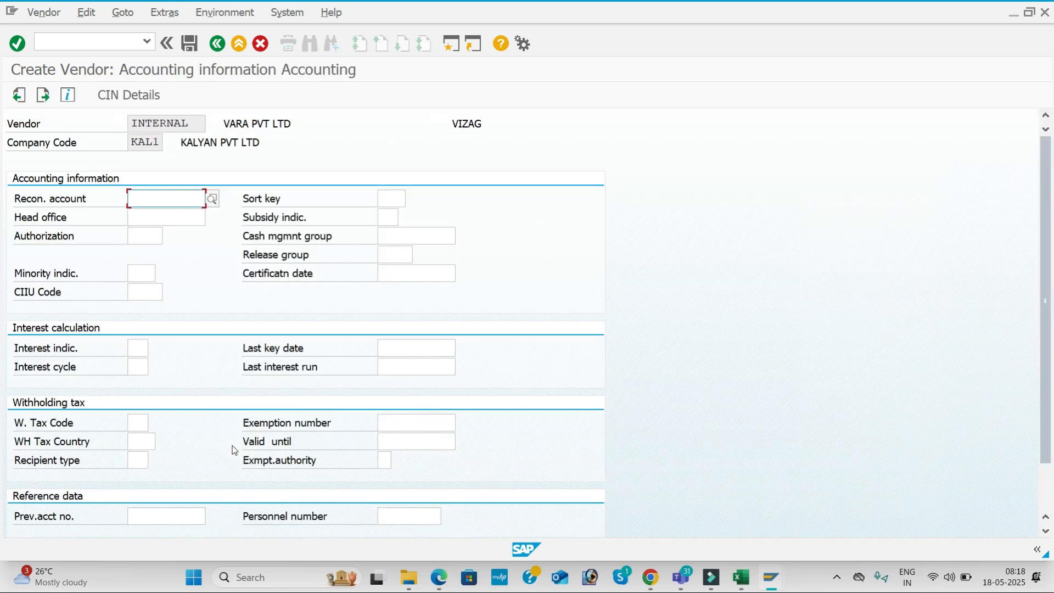
key("Tab")
key("space")
key("Down")
key("Tab")
key("Tab")
key("Tab")
key("space")
key("Down")
key("Tab")
key("Return")
key("space")
key("Down")
key("Tab")
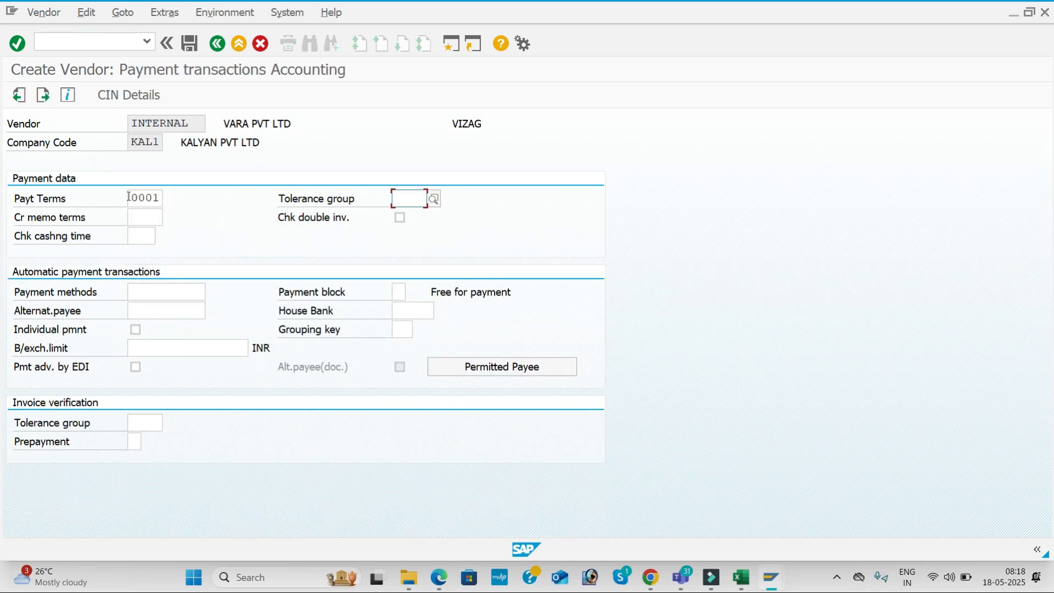
left_click(191, 43)
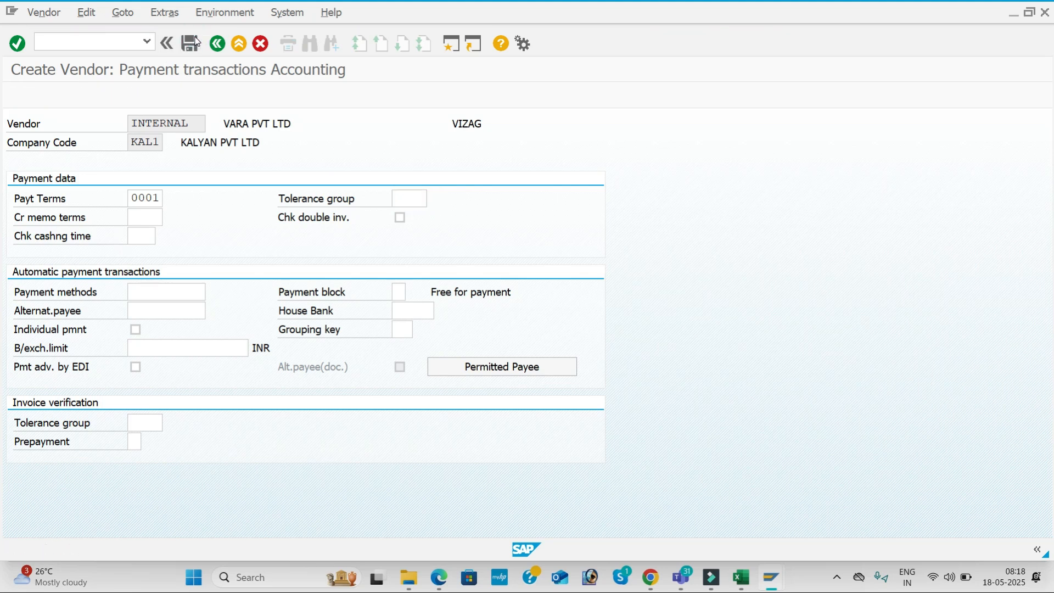
key("Return")
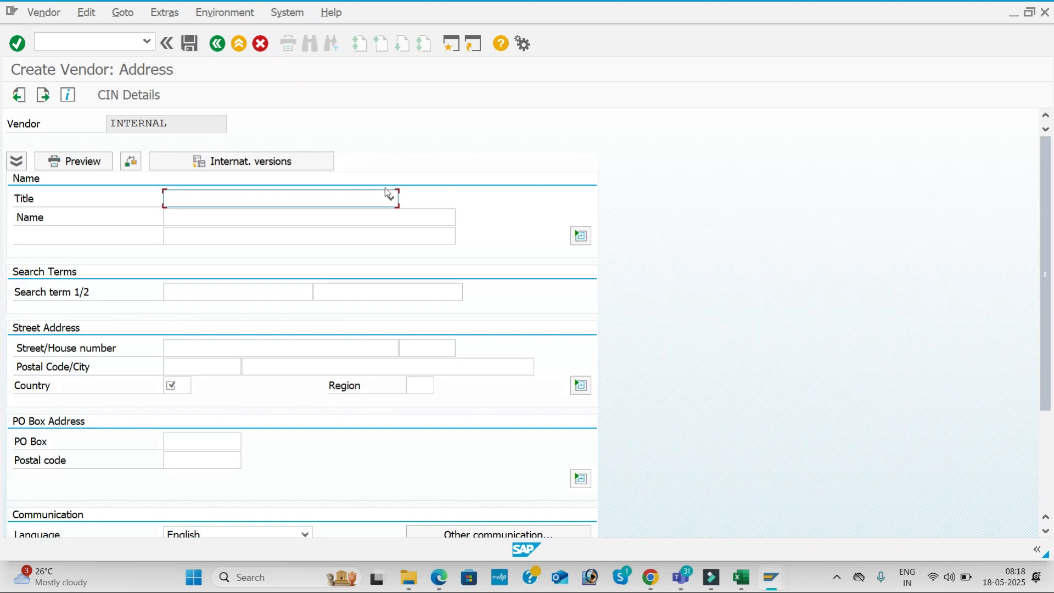
Give the vendor the title DOCT and the name VIJAY TALLY SOLUTIONS
left_click(388, 196)
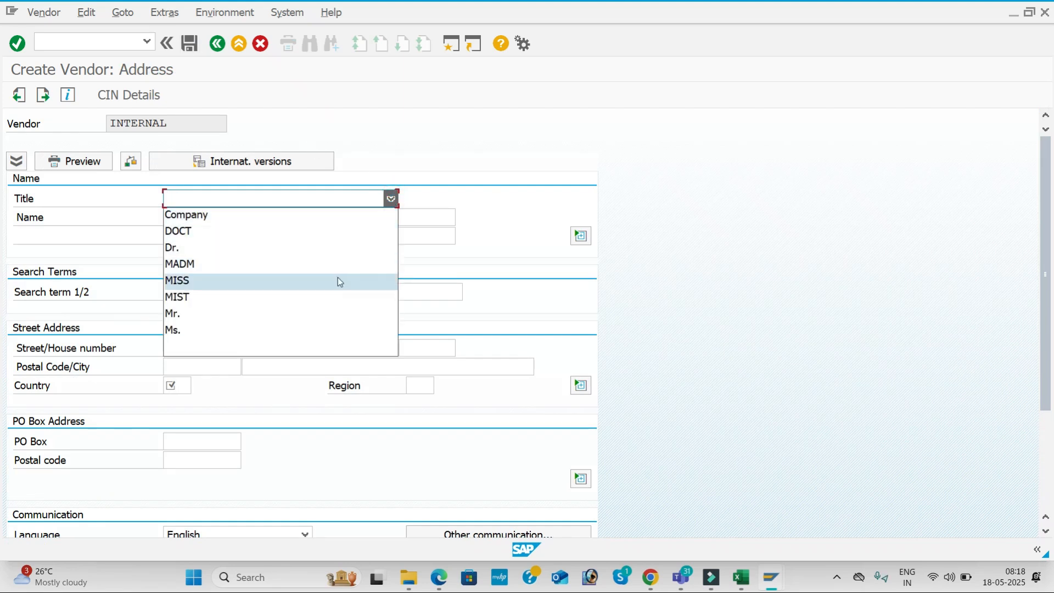
left_click(337, 230)
left_click(259, 218)
key("Down")
key("Down")
key("Down")
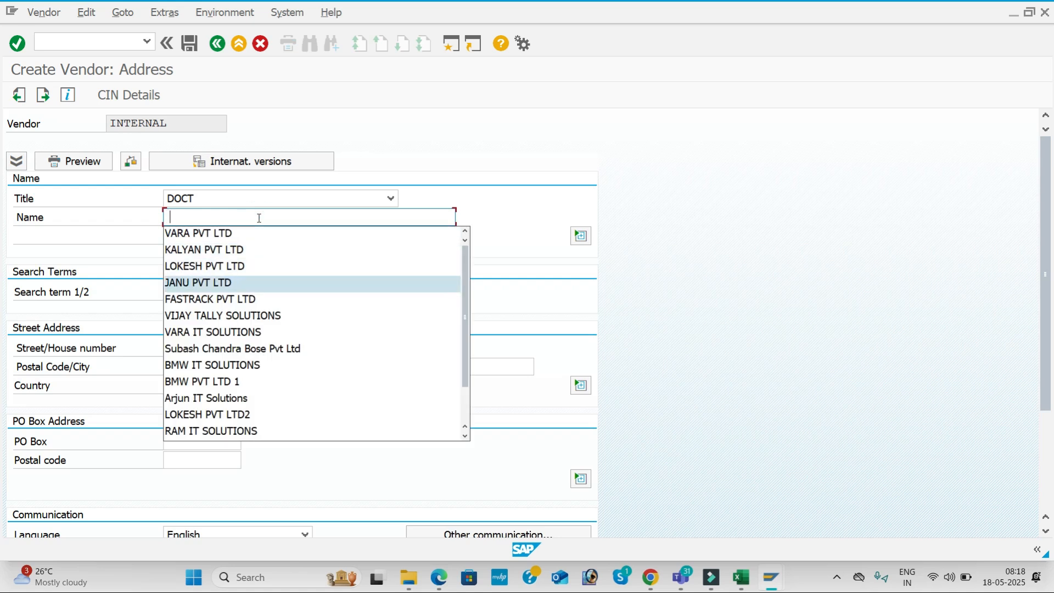
key("Down")
key("Down")
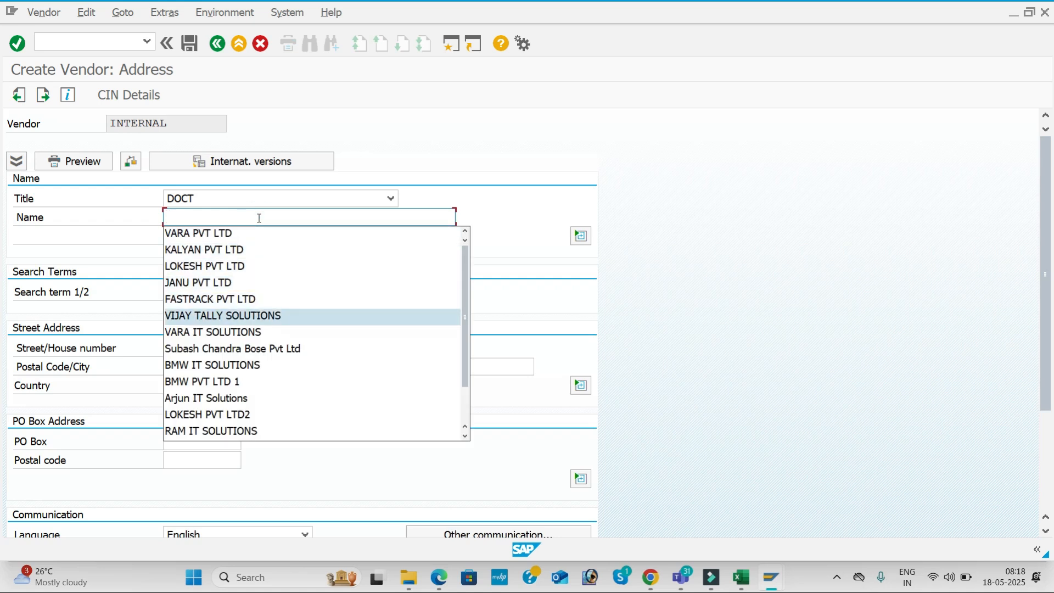
key("Tab")
key("Tab")
key("Tab")
key("Tab")
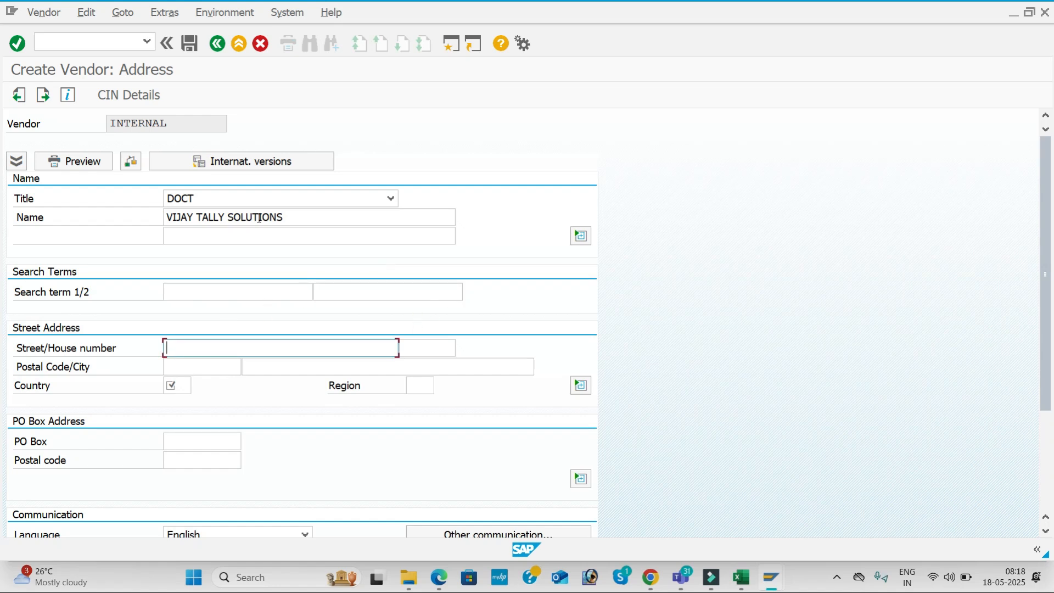
key("Tab")
key("Tab")
key("Down")
key("Down")
key("Return")
key("Tab")
key("Tab")
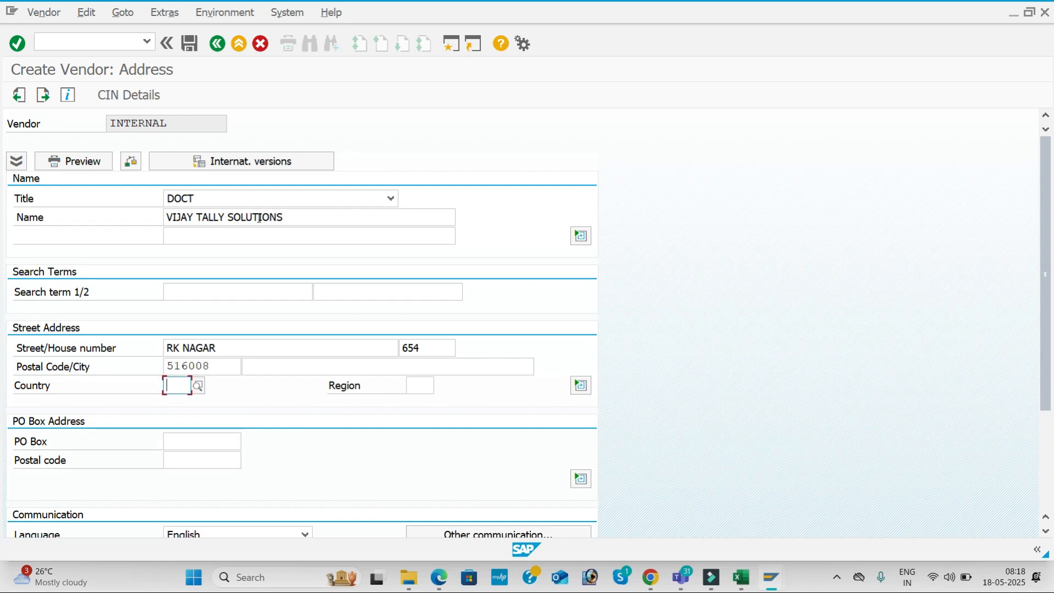
left_click(293, 365)
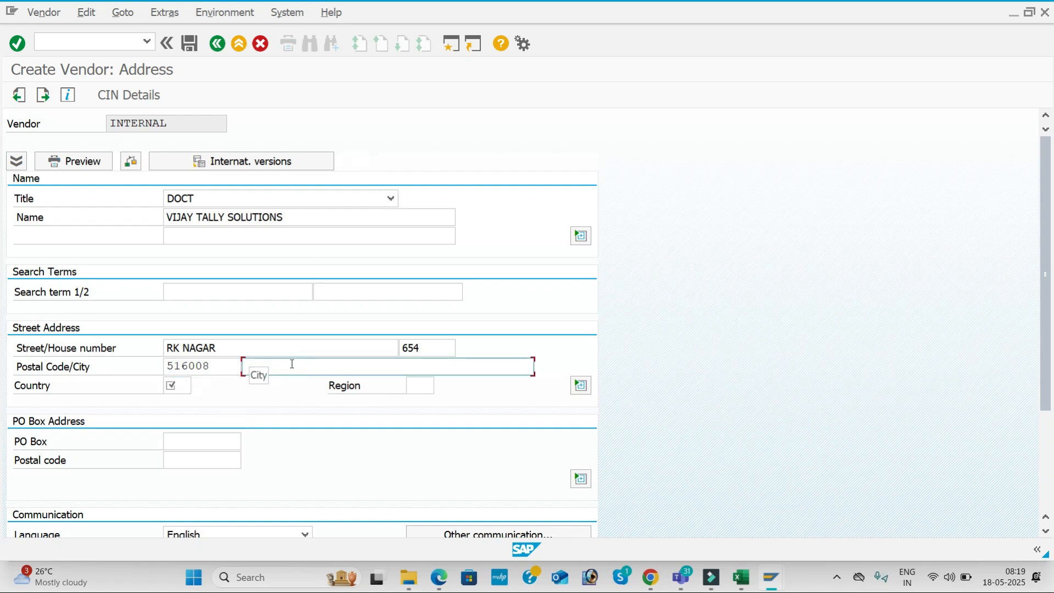
type("B")
key("BackSpace")
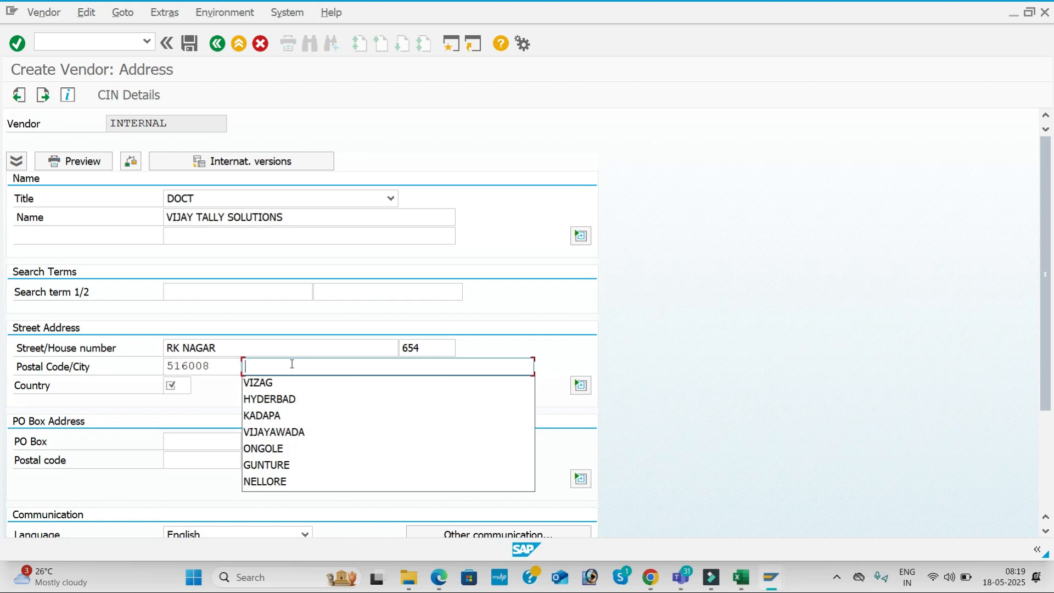
key("Down")
key("Down")
key("Down")
key("Down")
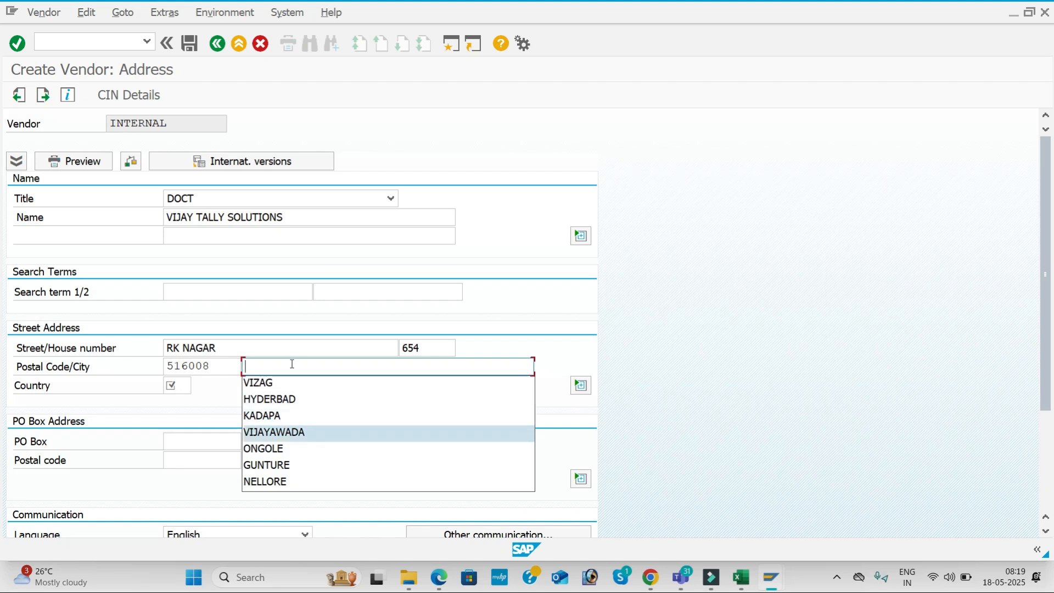
key("Return")
Set country IN, region 01, and PO box and PO box postal code 516008
left_click(186, 384)
key("Down")
key("Tab")
key("Down")
key("Return")
key("Tab")
key("Down")
key("Down")
key("Down")
key("Return")
key("Tab")
key("Down")
key("Down")
key("Down")
key("Return")
key("Tab")
key("Tab")
key("Tab")
key("Tab")
key("Tab")
key("Tab")
key("Tab")
key("Tab")
key("Tab")
key("Tab")
key("Tab")
key("Tab")
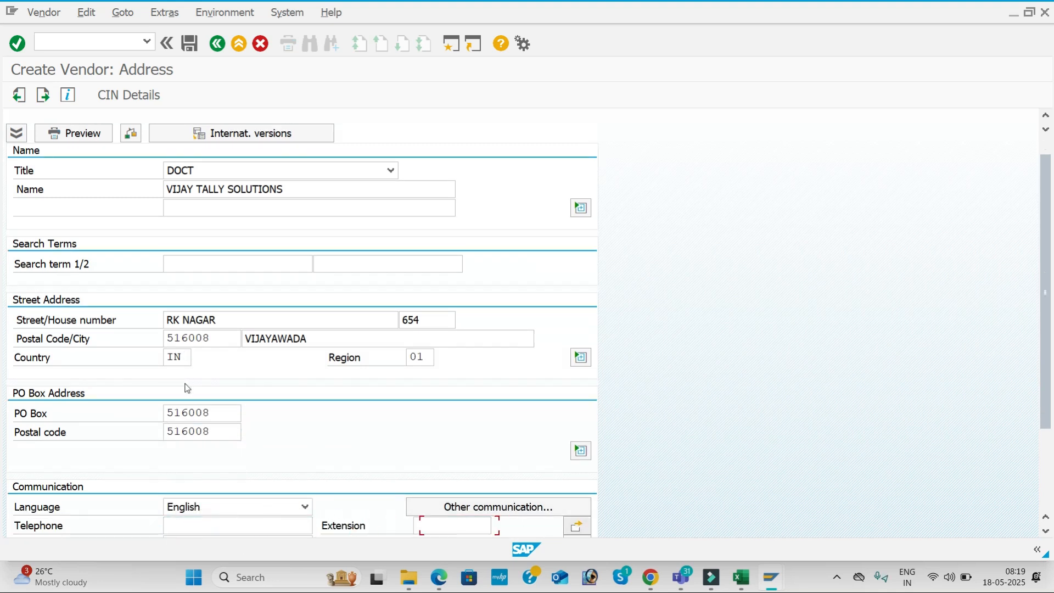
key("Tab")
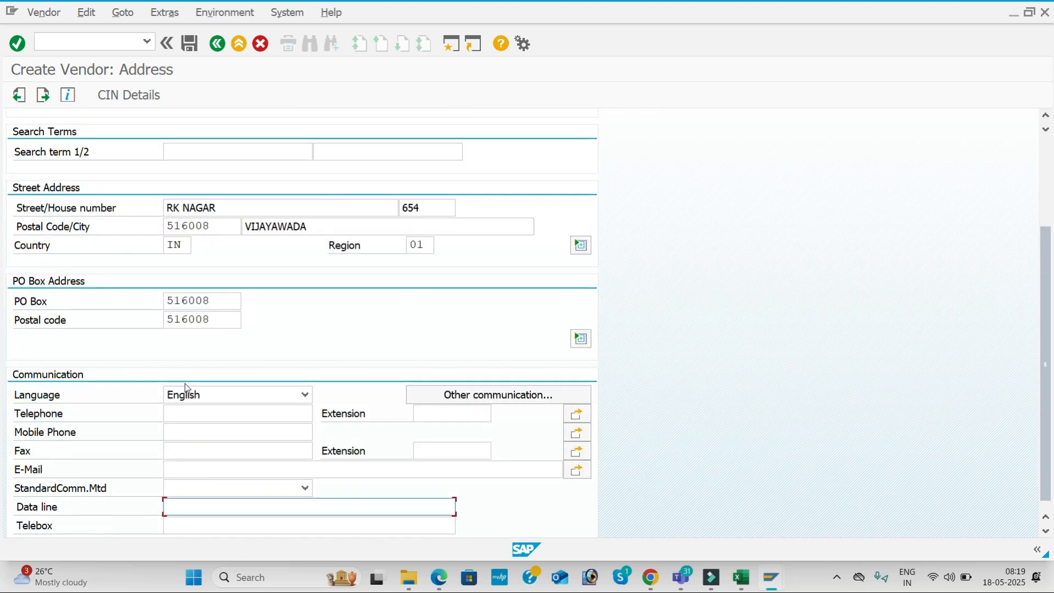
Fill the telephone, mobile and fax numbers from history and move on to Contact persons
left_click(181, 407)
key("Down")
key("Down")
key("Down")
key("Down")
key("Down")
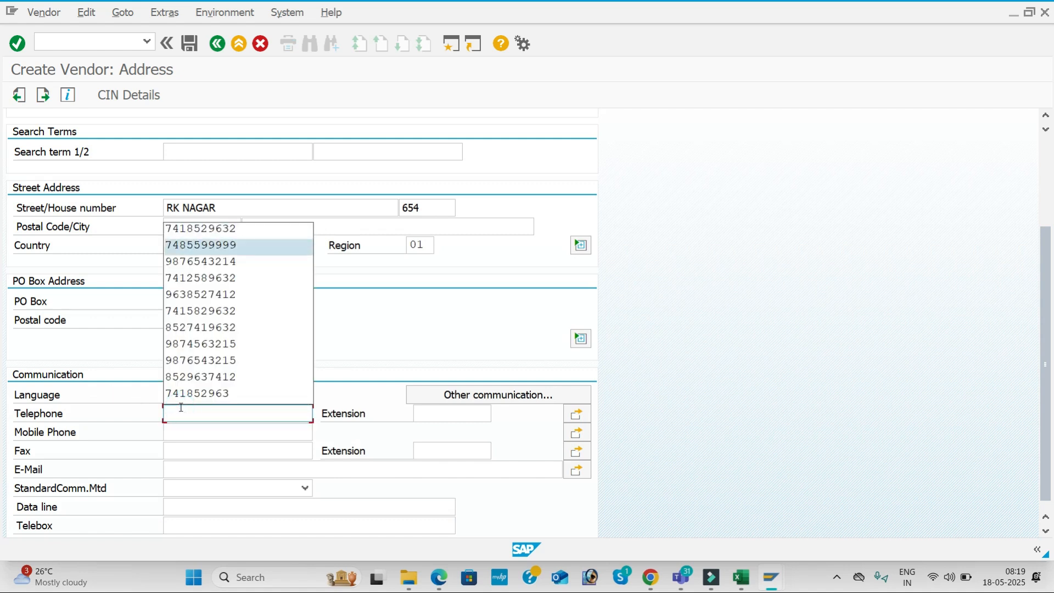
key("Return")
key("Tab")
key("Tab")
key("Down")
key("Down")
key("Down")
key("Down")
key("Down")
key("Down")
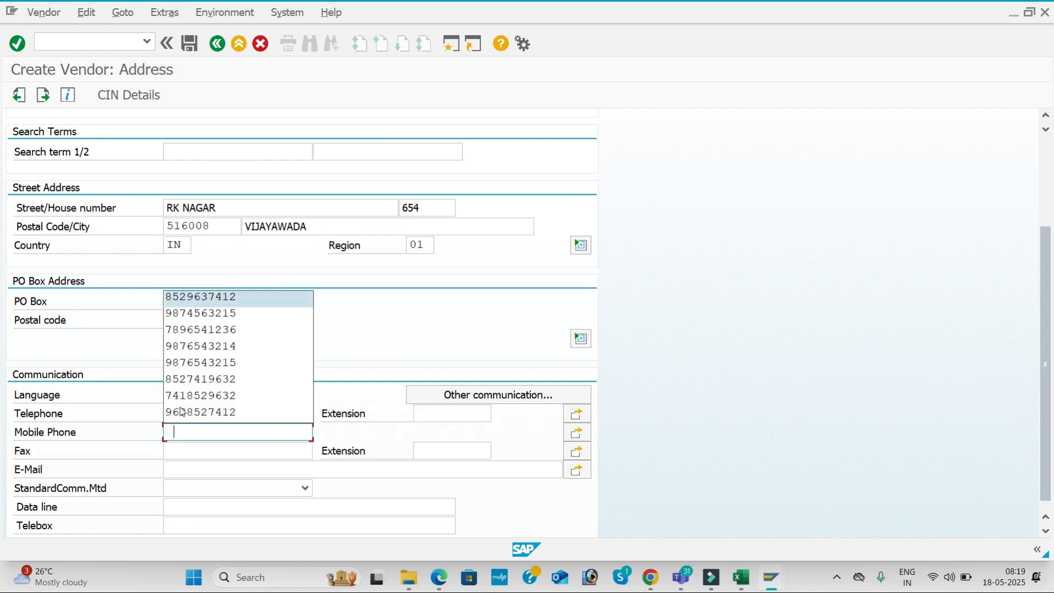
key("Return")
key("Tab")
key("Down")
key("Down")
key("Down")
key("Down")
key("Down")
key("Down")
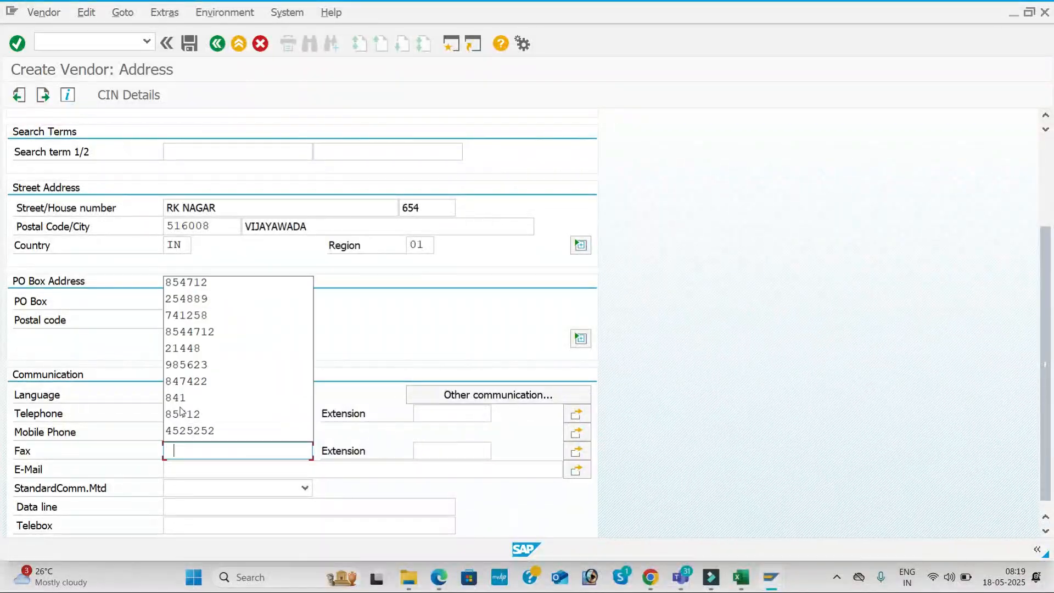
key("Return")
key("Tab")
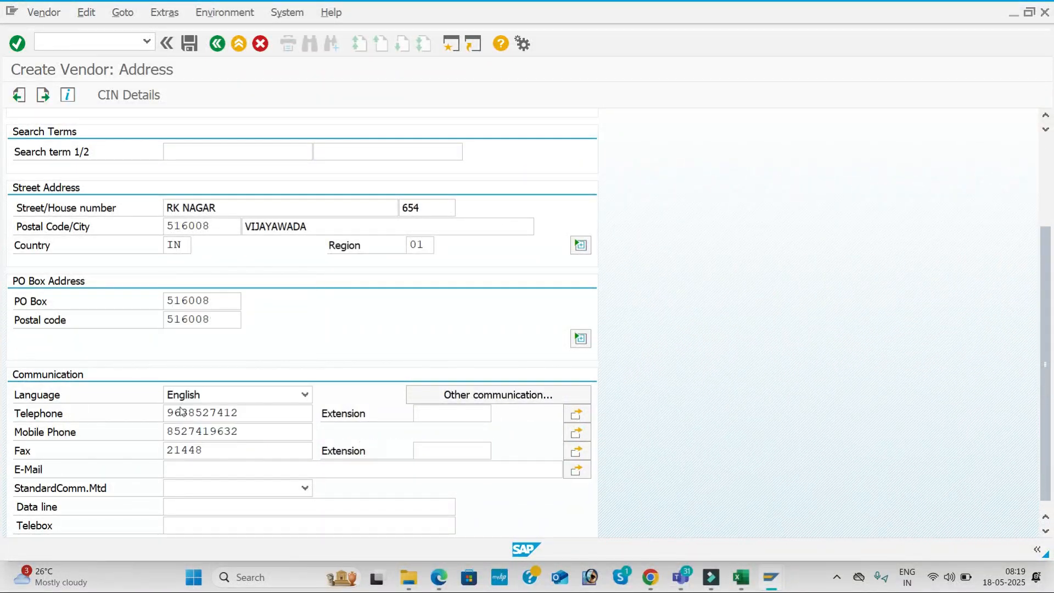
key("Return")
key("Return")
Enter reconciliation account 100201, sort key 012 and cash management group A4
key("Return")
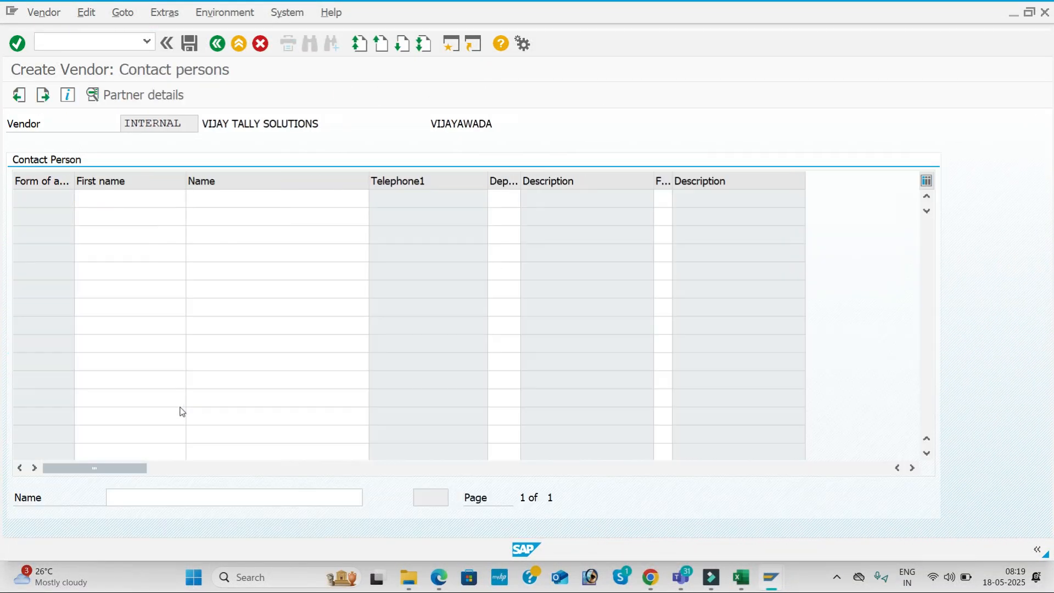
key("Return")
key("Down")
key("Return")
key("Tab")
key("Down")
key("Return")
key("Tab")
key("Tab")
key("Tab")
key("Tab")
key("Down")
key("Return")
key("Return")
key("Down")
key("Return")
key("Tab")
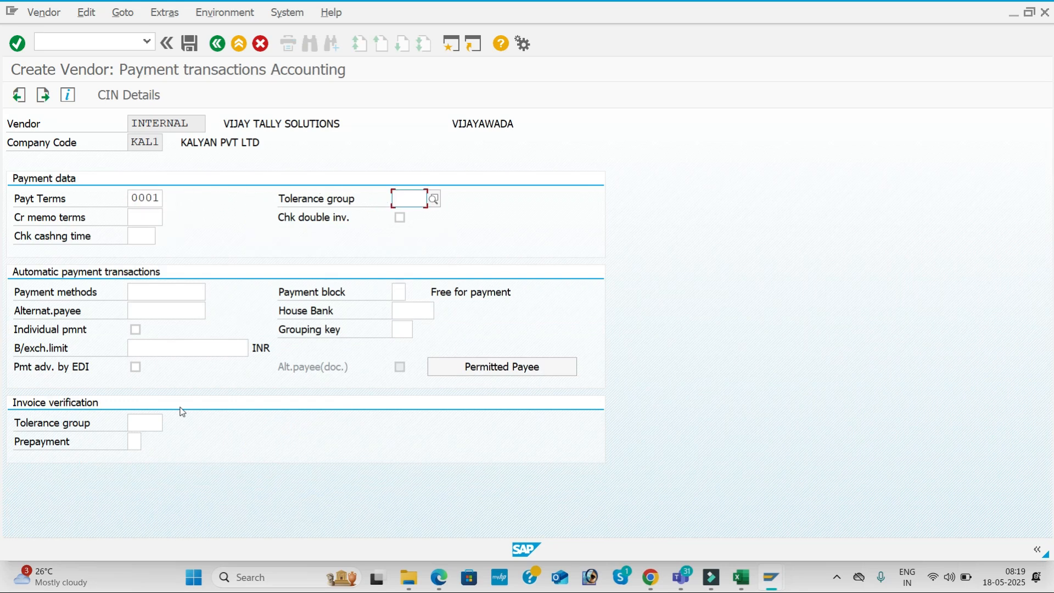
left_click(192, 44)
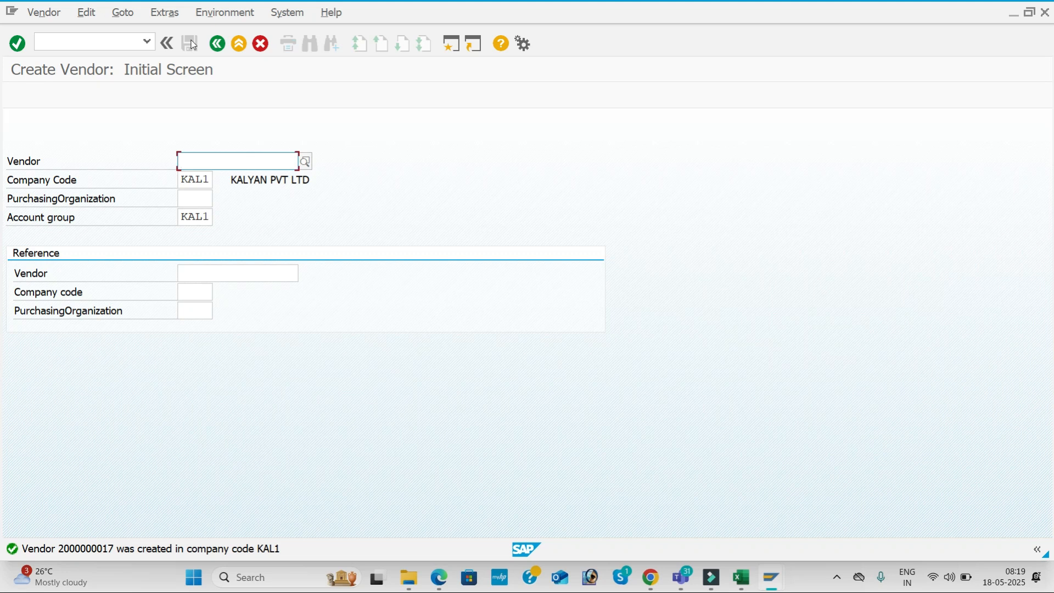
key("alt+Tab")
key("alt+Tab")
key("alt+Tab")
key("alt+Tab")
key("alt+Tab")
key("alt+Tab")
key("alt+Tab")
key("alt+Tab")
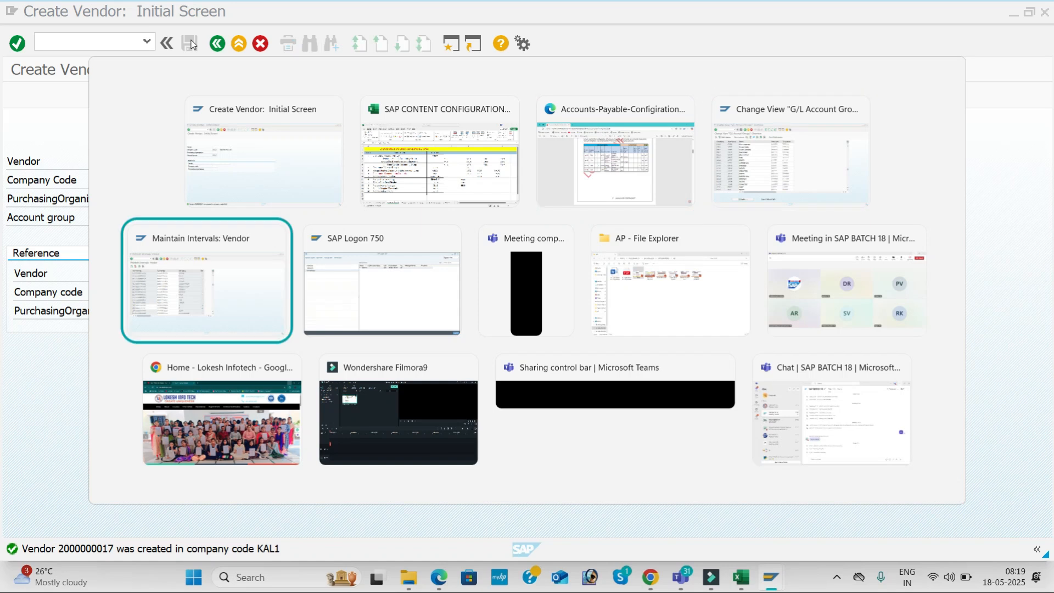
key("Escape")
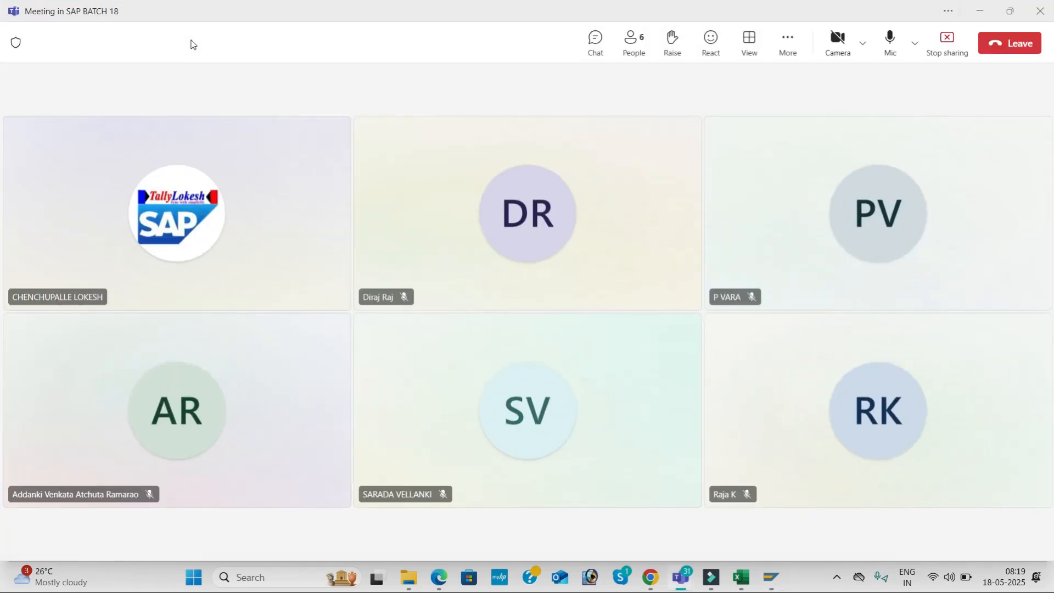
key("alt+Tab")
key("alt+Tab")
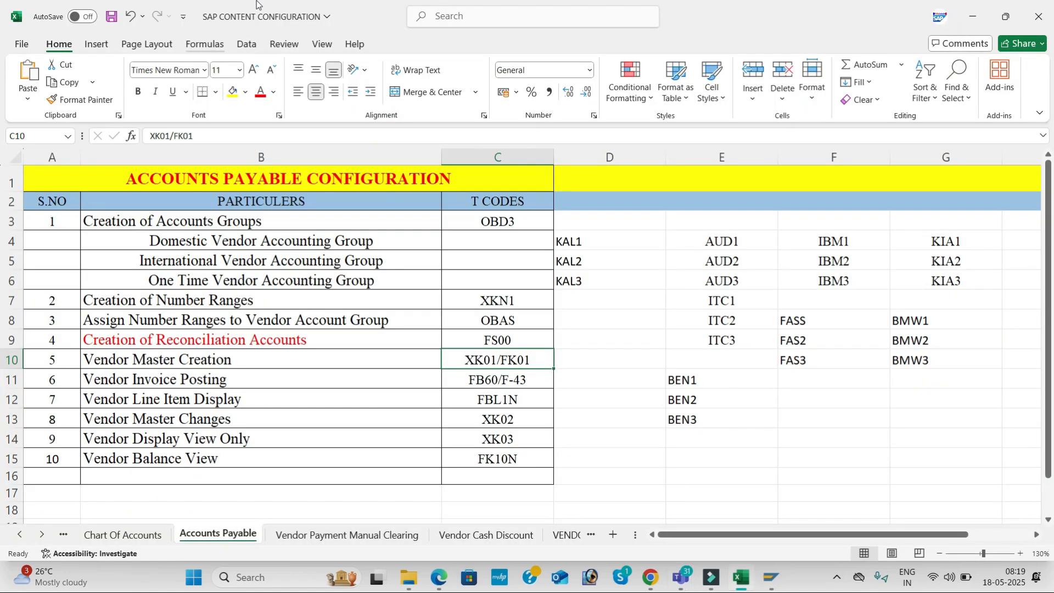
left_click(486, 380)
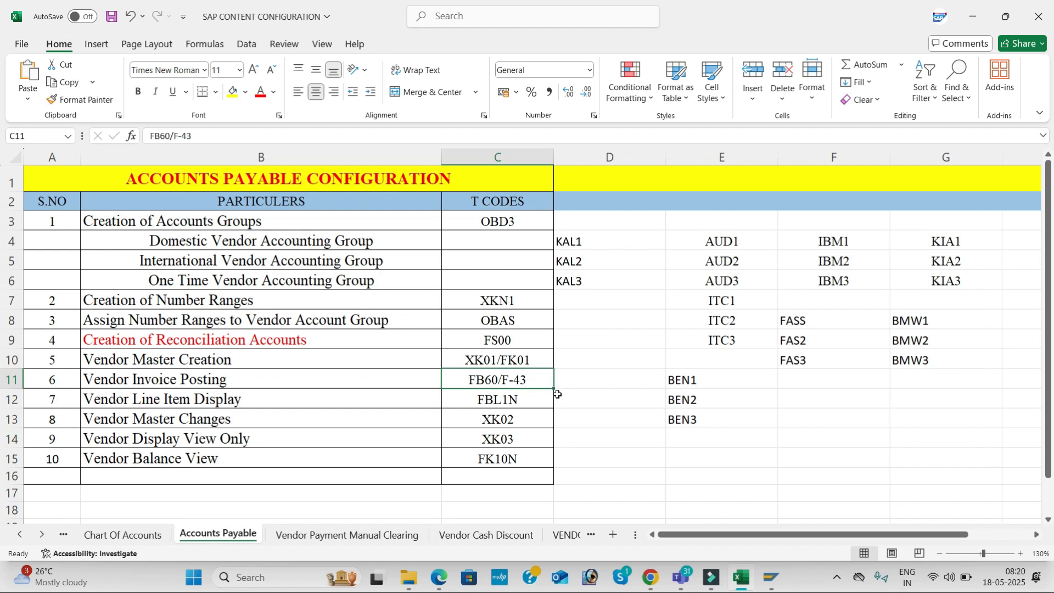
key("alt+Tab")
key("alt+Tab")
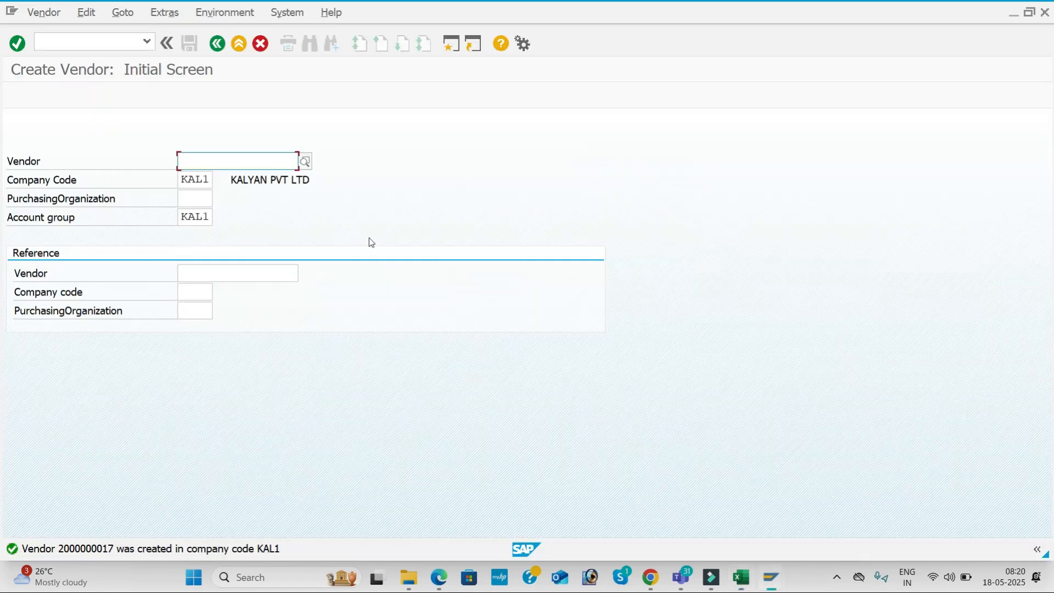
Start FB60 vendor invoice entry and change the company code to KAL1
left_click(107, 41)
type("/NFB60")
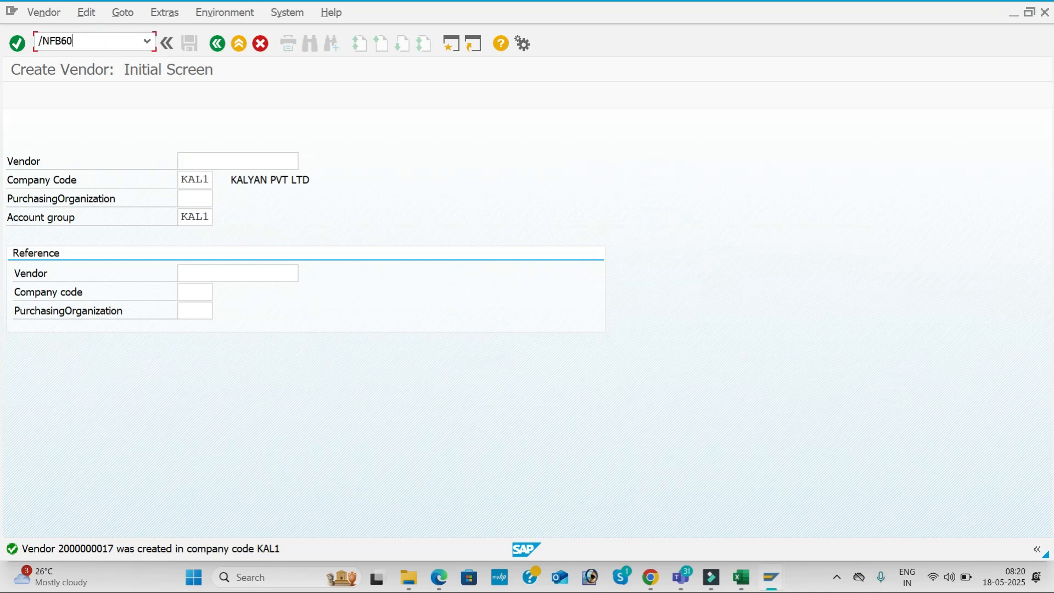
key("Return")
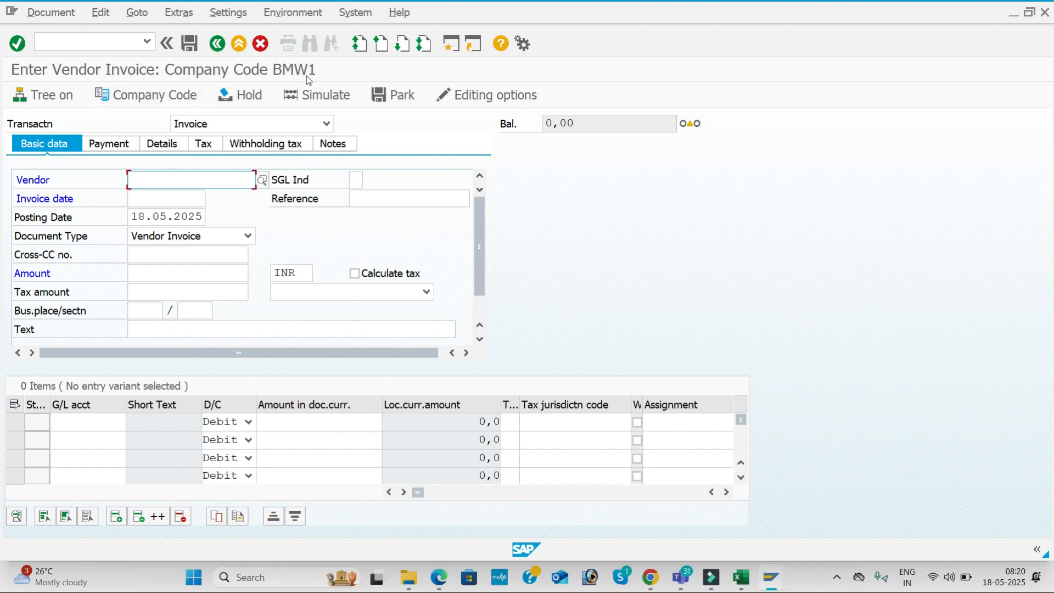
left_click(184, 95)
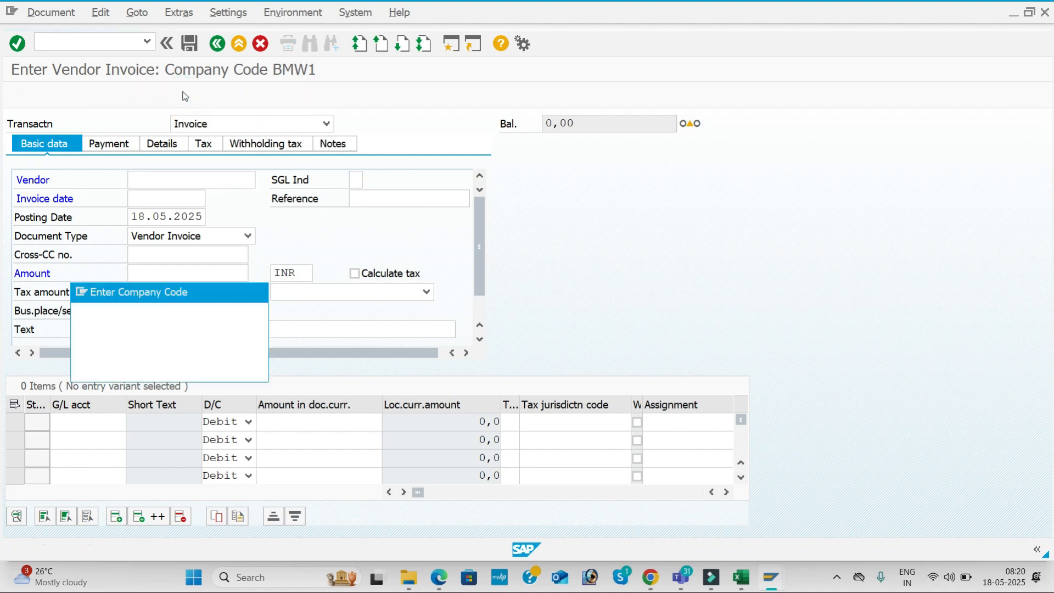
type("KAL1")
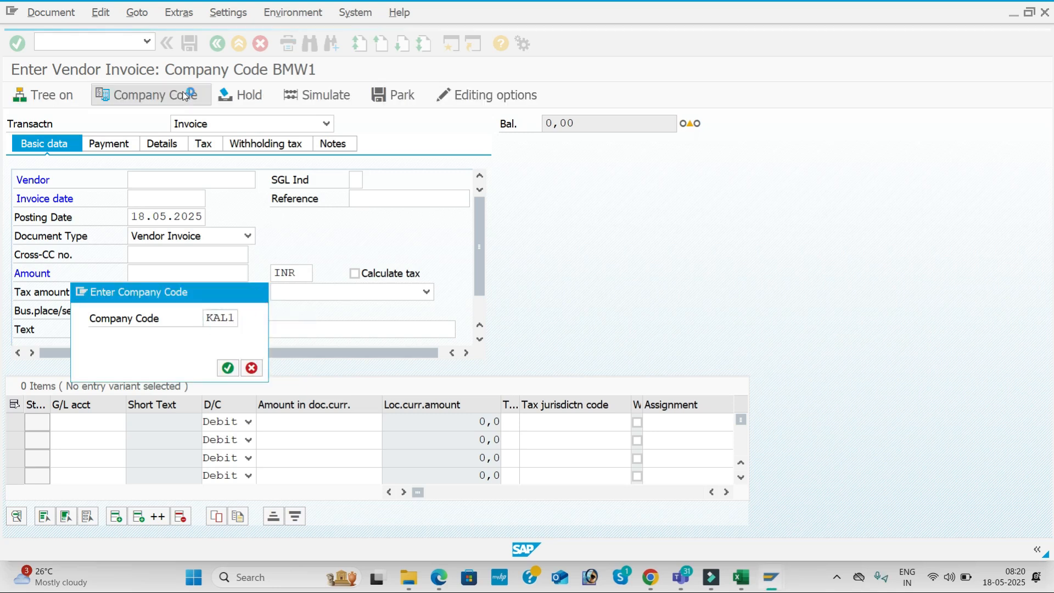
key("Return")
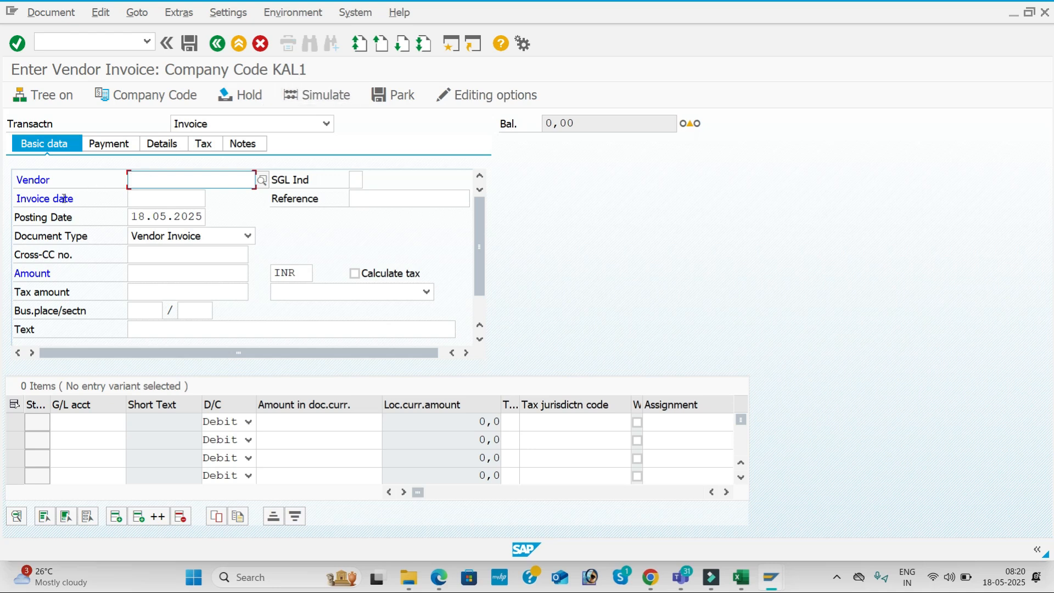
Search the KAL1 vendors and pick VARA PVT LTD as the invoice vendor
left_click(263, 180)
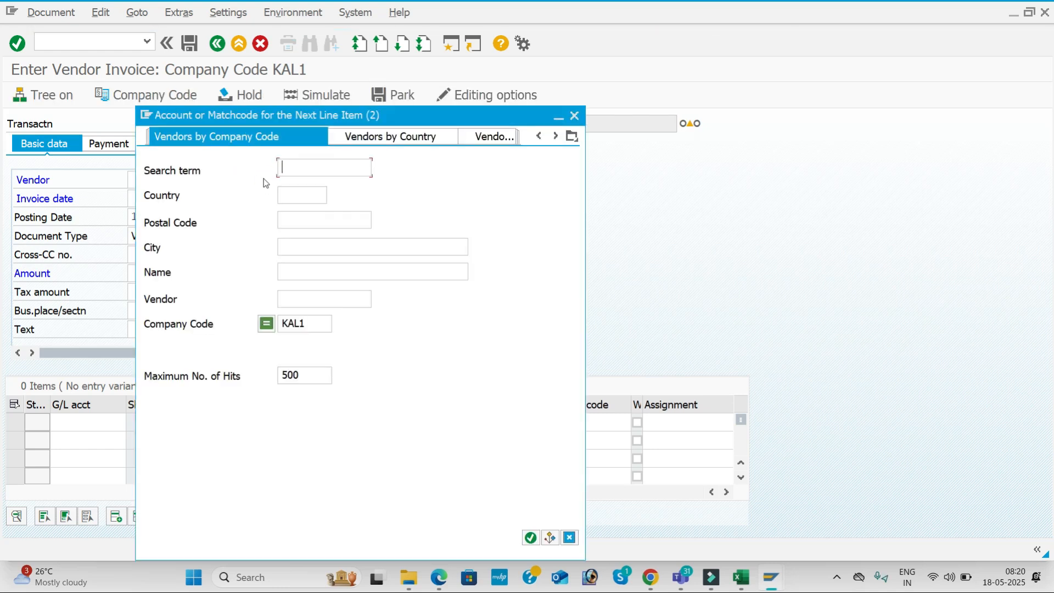
key("Return")
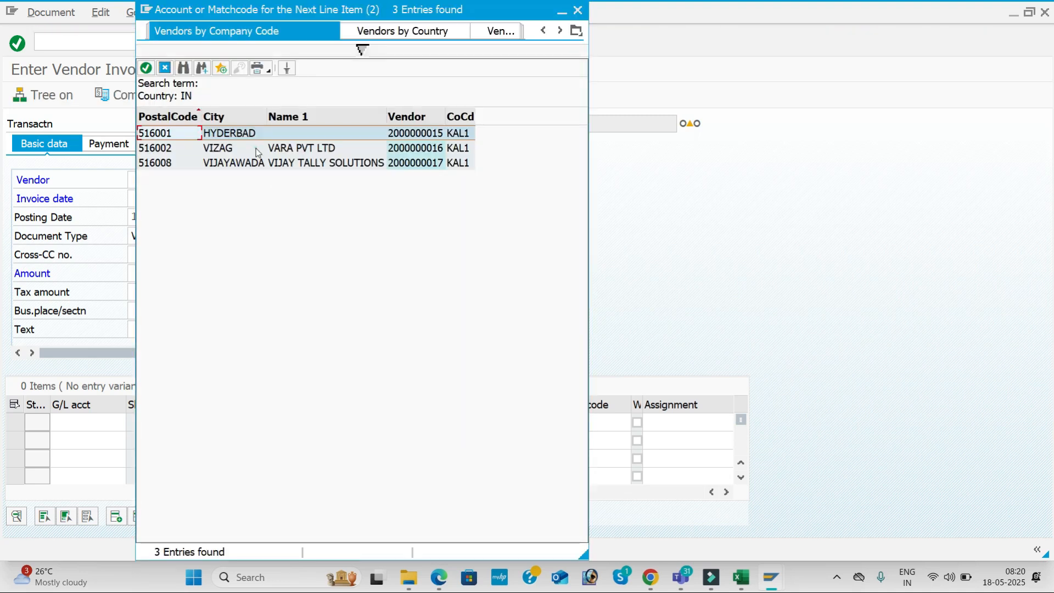
left_click(257, 149)
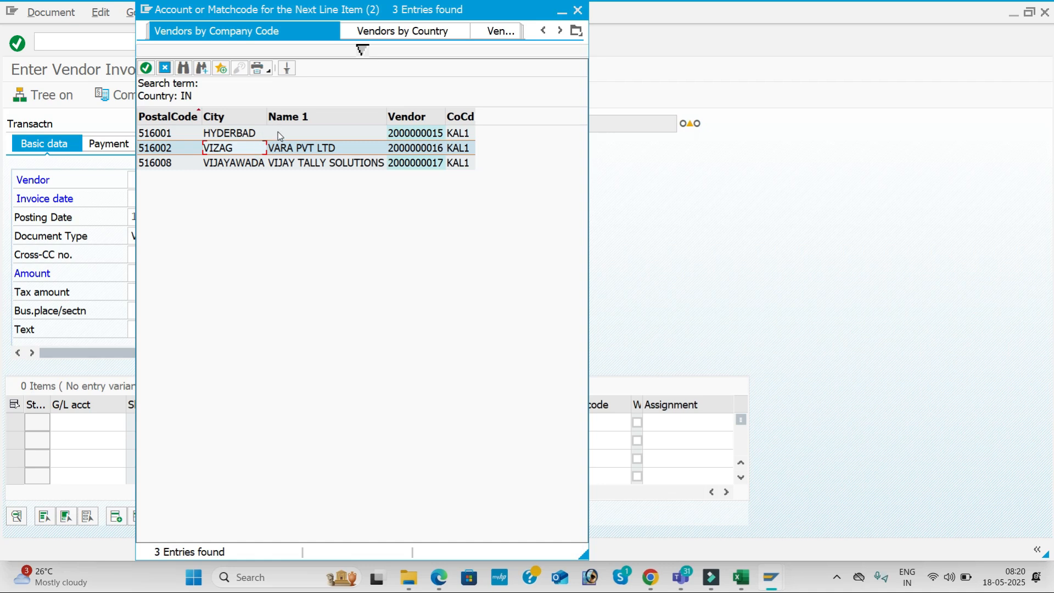
double_click(306, 150)
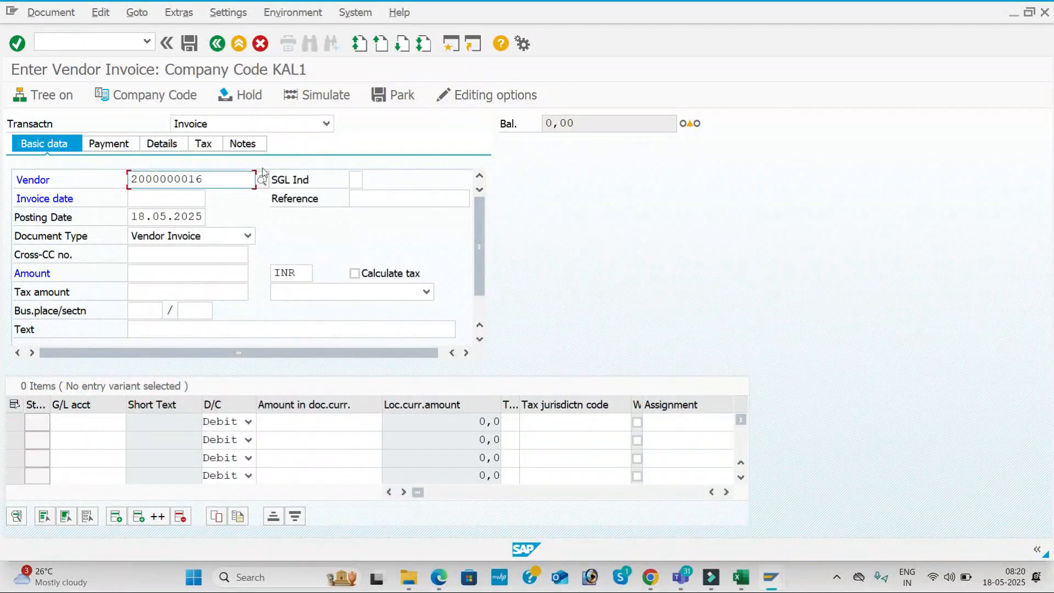
Enter invoice date 18.05.2025 and reference VEN -001
left_click(167, 201)
type("18")
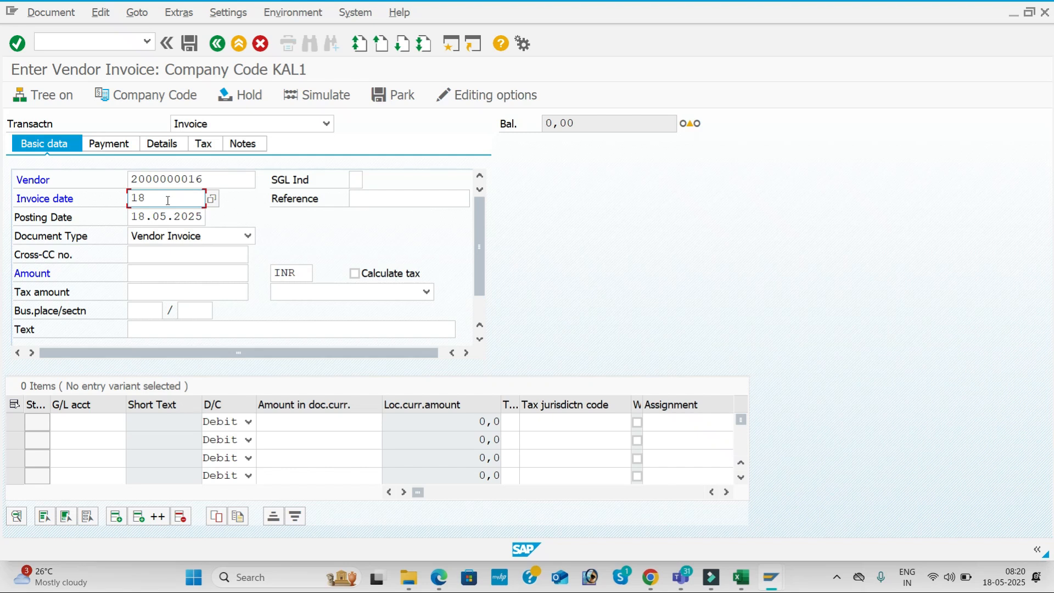
key("Tab")
key("Tab")
left_click(167, 199)
type(".05.2025")
key("Tab")
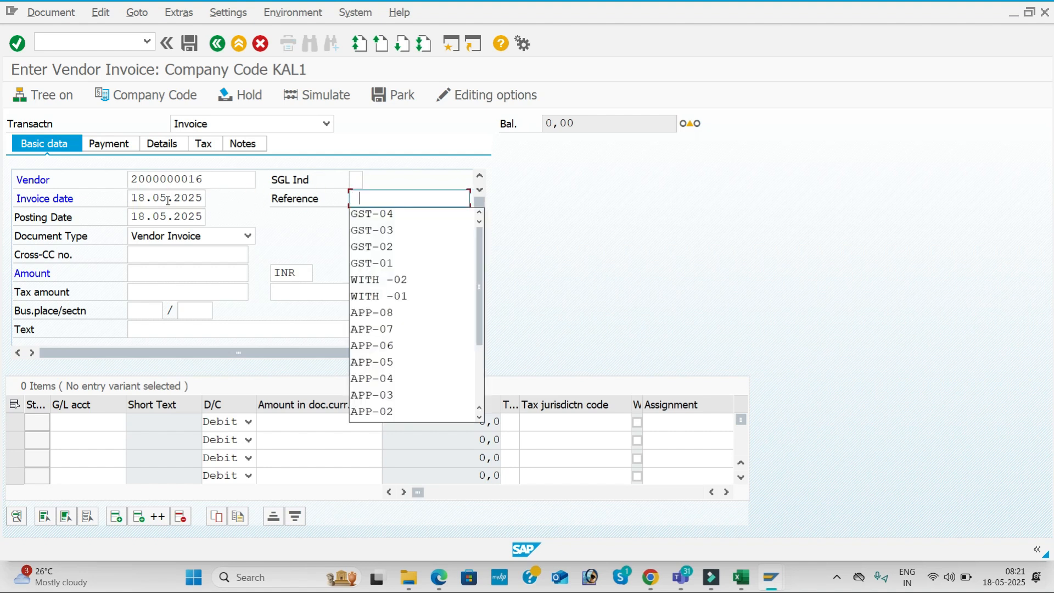
type("VE")
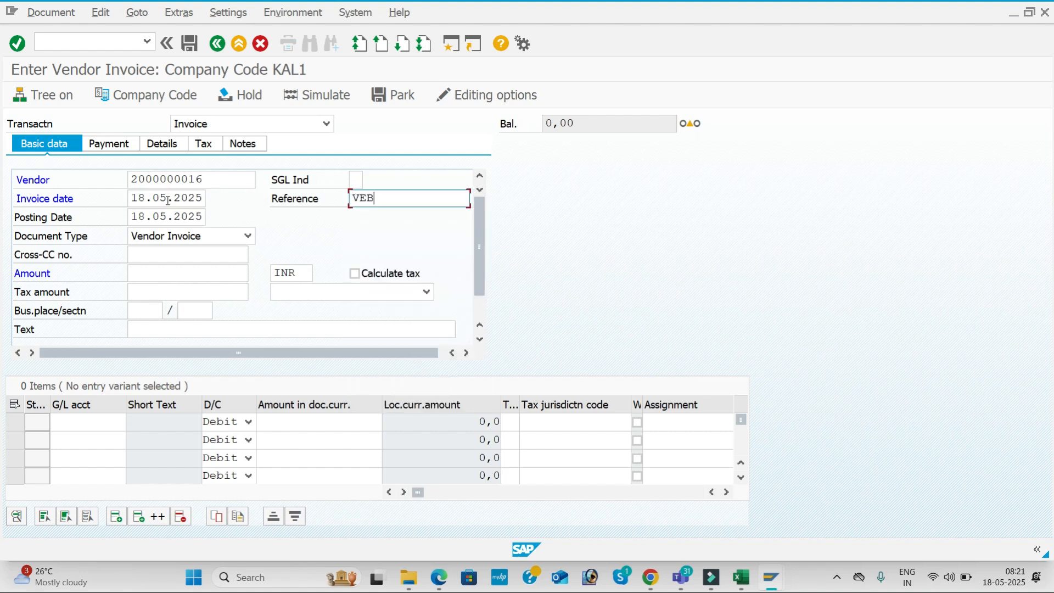
type("N -001")
key("Tab")
key("Tab")
key("Tab")
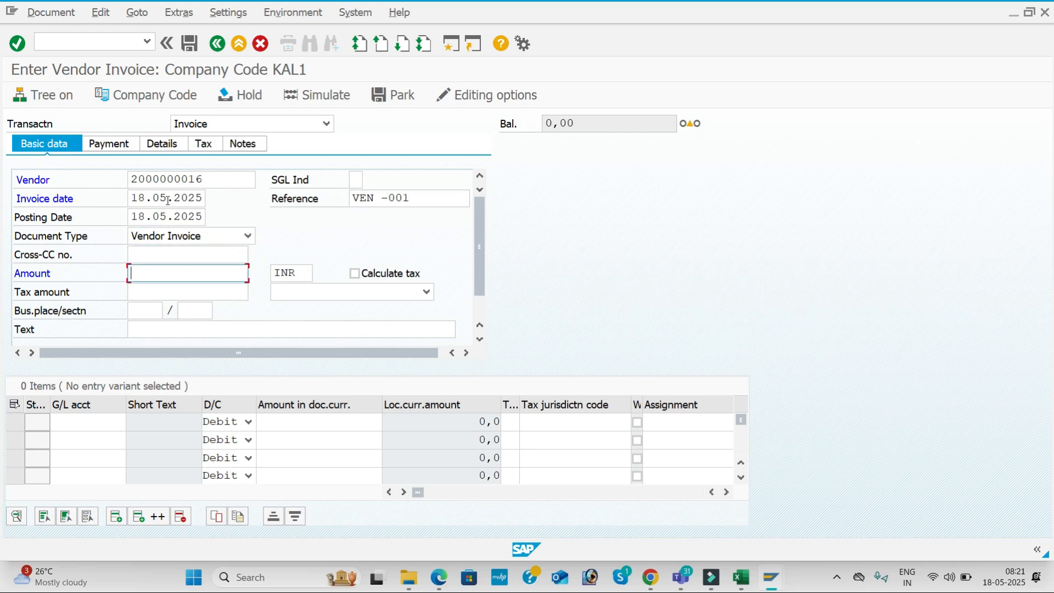
Fill amount 50000 and header text VENDOR INVOICE from input history
key("Down")
key("Down")
key("Down")
key("Down")
key("Tab")
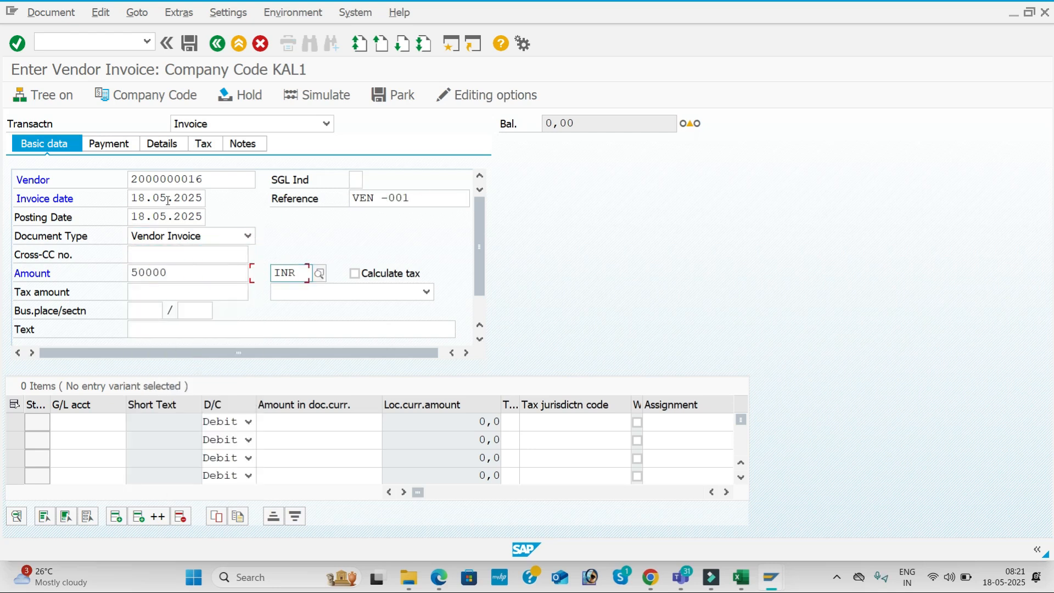
key("Tab")
key("Tab")
key("Tab")
key("Tab")
key("Down")
key("Tab")
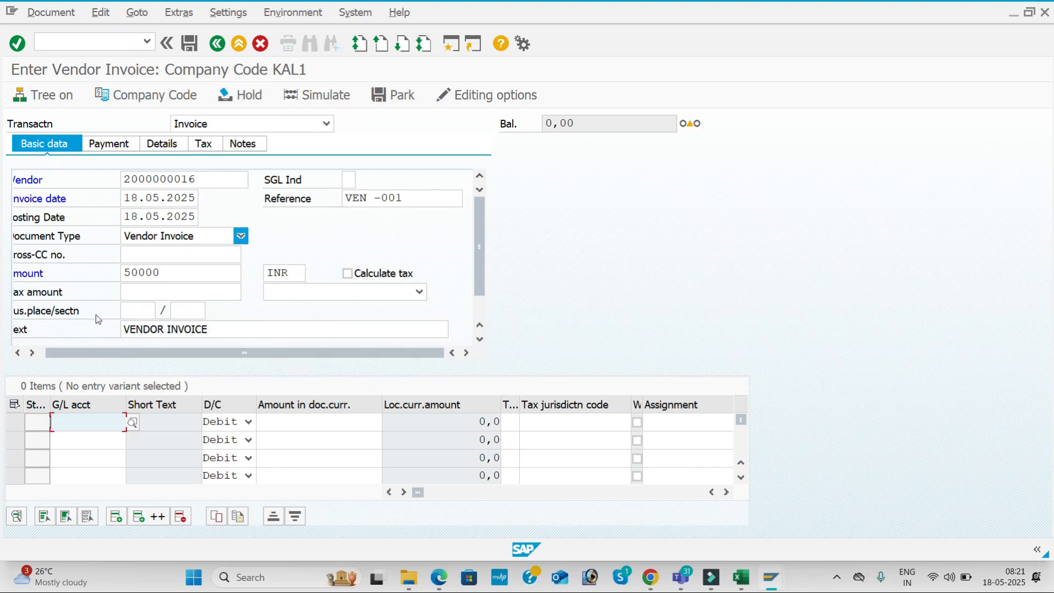
Add a debit line for G/L account 400005 (Purchase A/c) with amount 50000
left_click(132, 422)
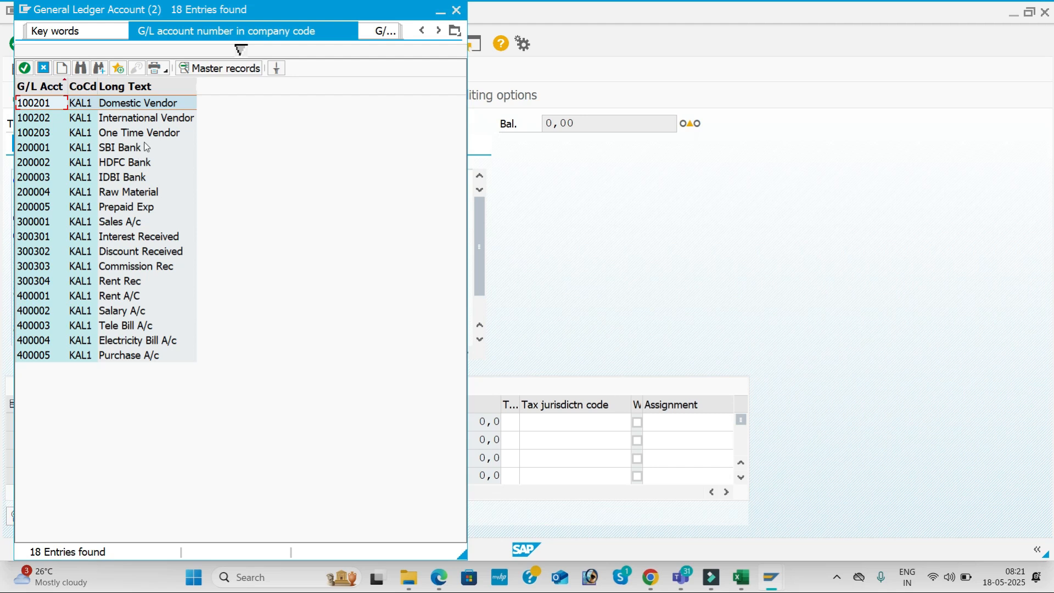
double_click(138, 356)
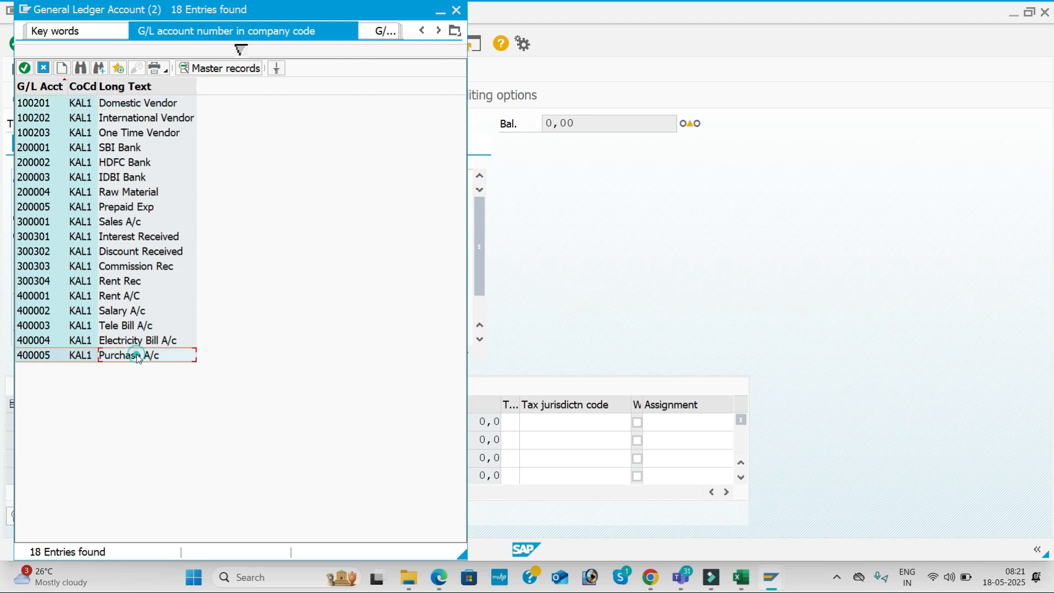
key("Tab")
key("Tab")
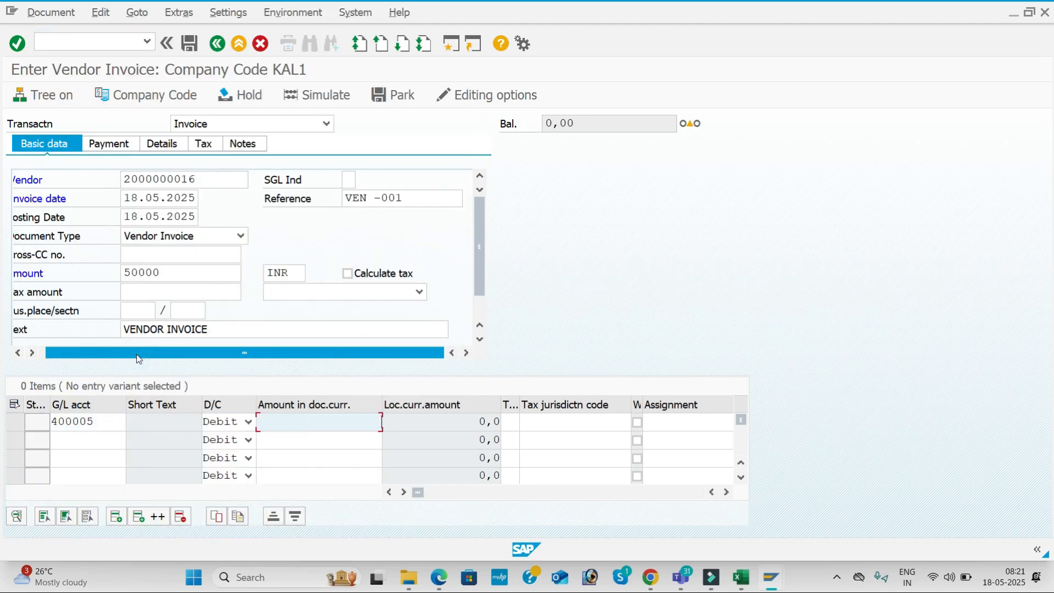
key("Down")
key("Down")
key("Down")
key("Up")
key("Return")
Enter value date 18.05.2025 and text Purchase A/c, then view the resulting VALUT error explanation
key("Tab")
key("Tab")
key("Tab")
key("Tab")
key("Tab")
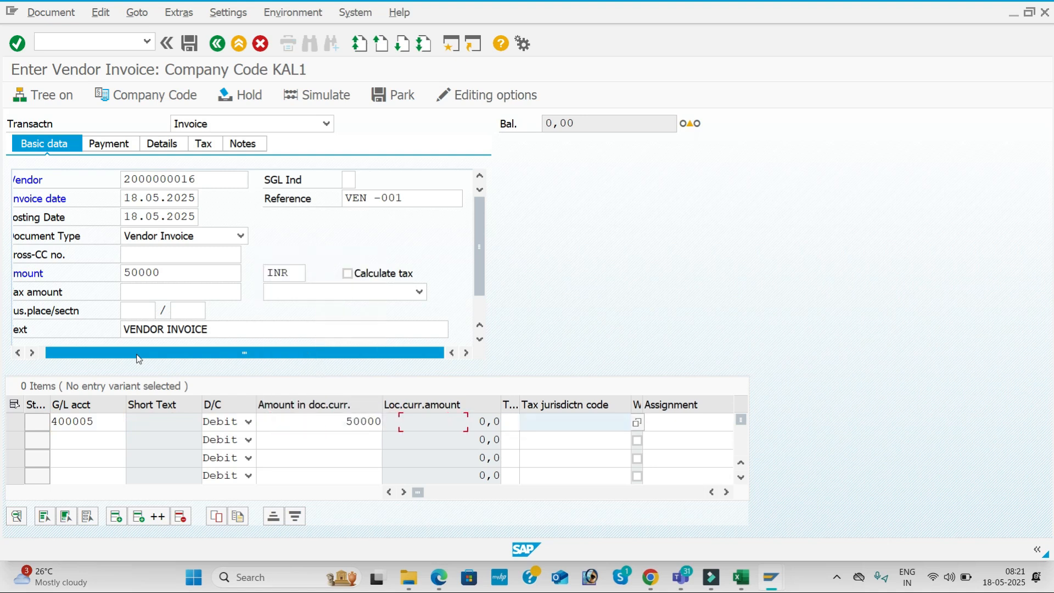
type("18")
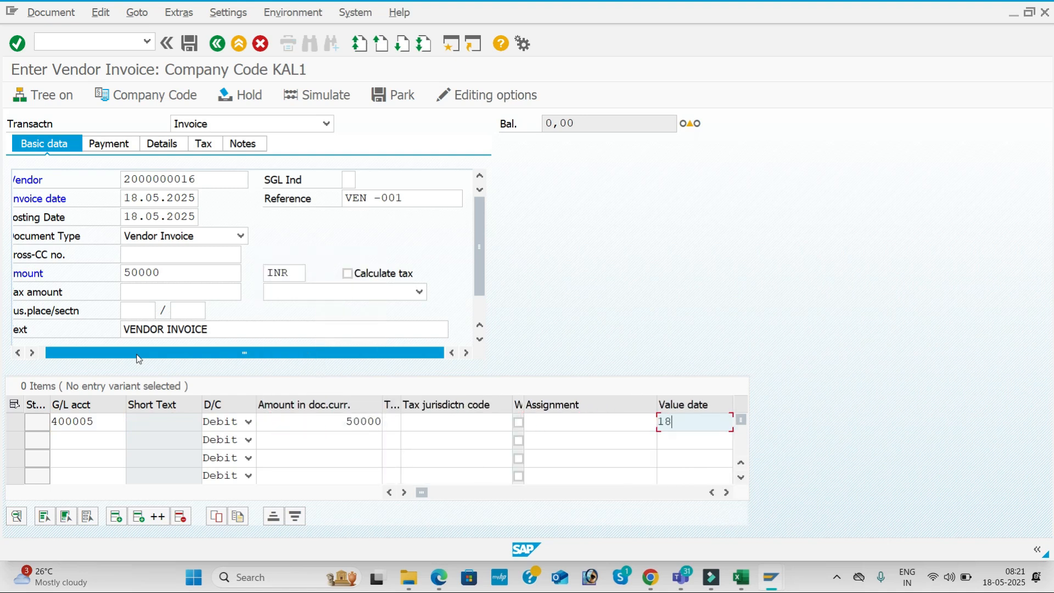
type(".05.2025")
key("Tab")
key("Down")
key("Down")
key("Down")
key("Down")
key("Down")
key("Down")
key("Down")
key("Down")
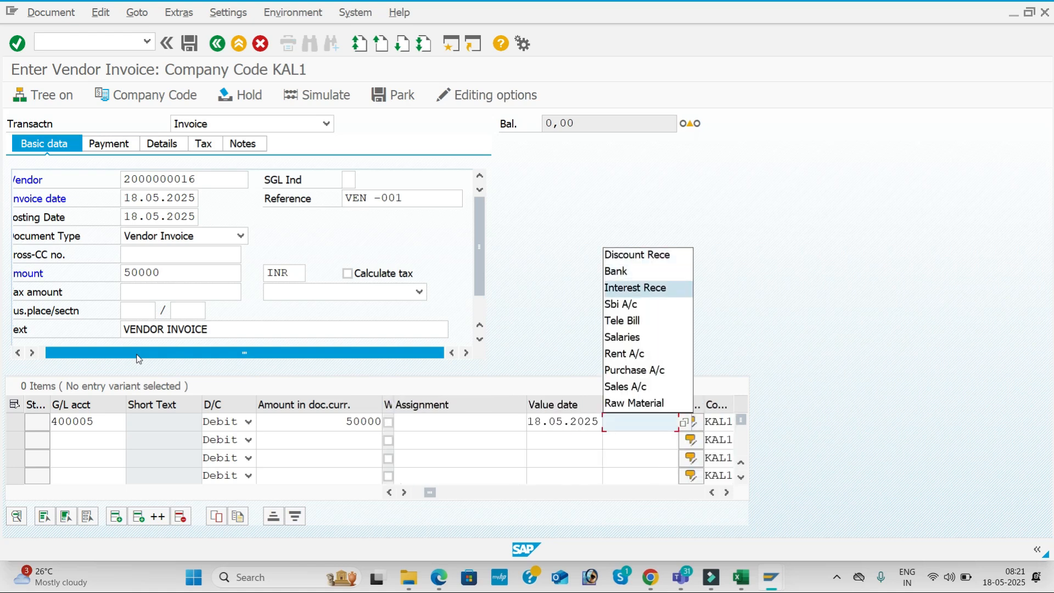
key("Return")
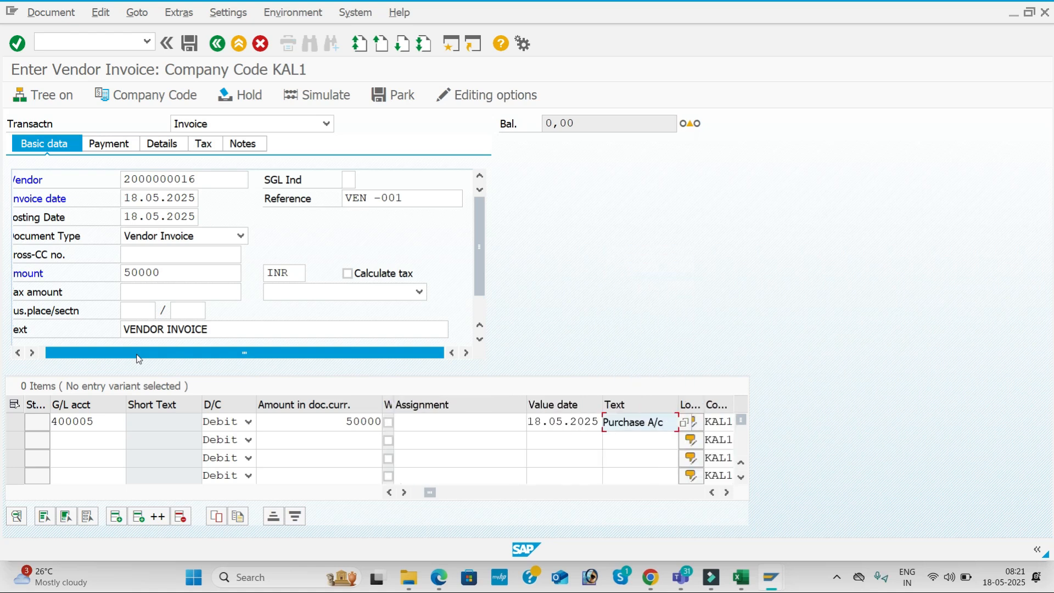
key("Return")
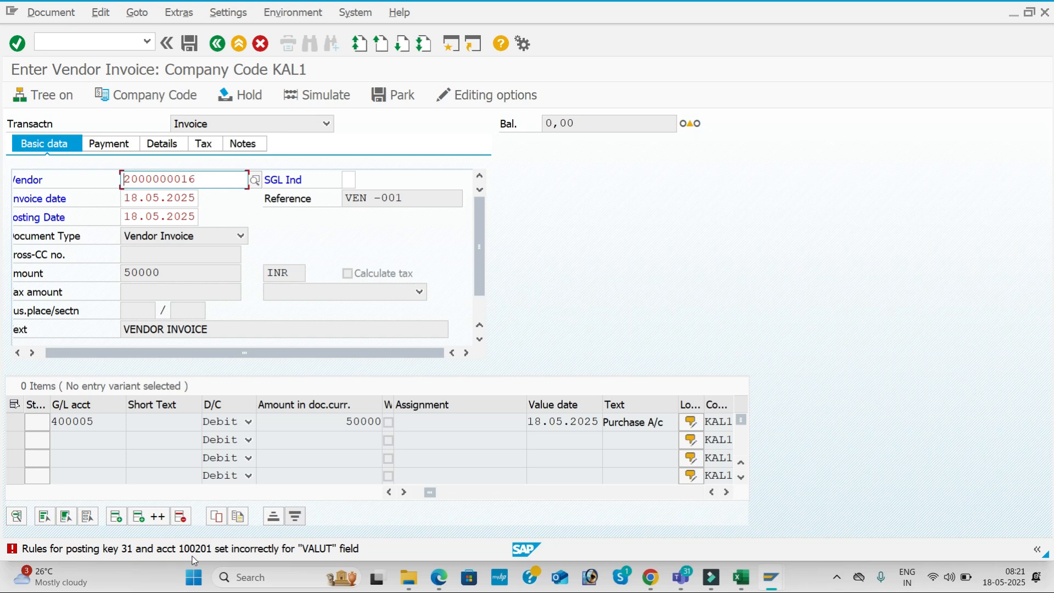
left_click(280, 549)
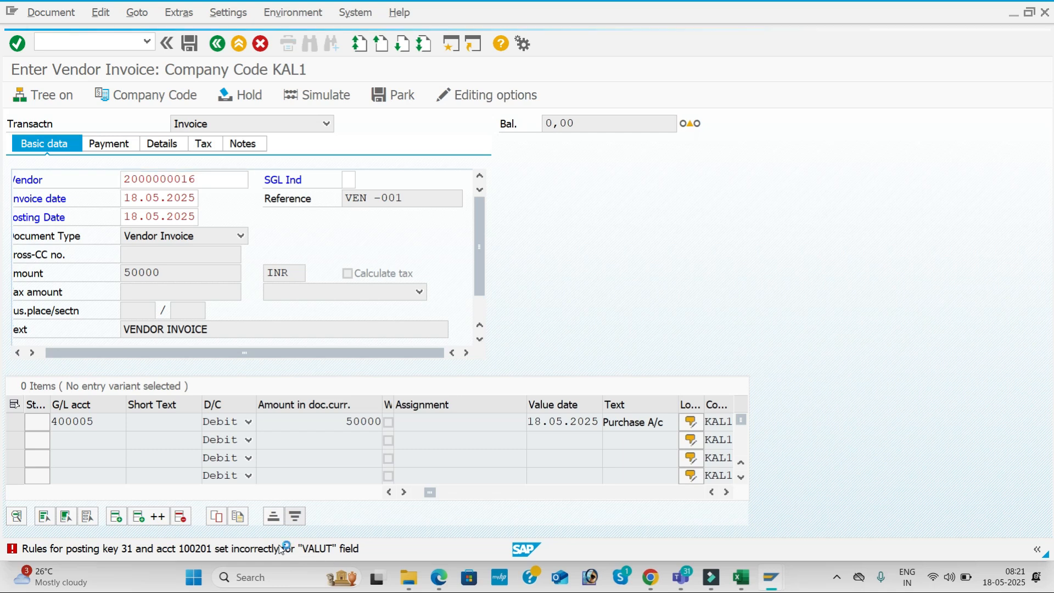
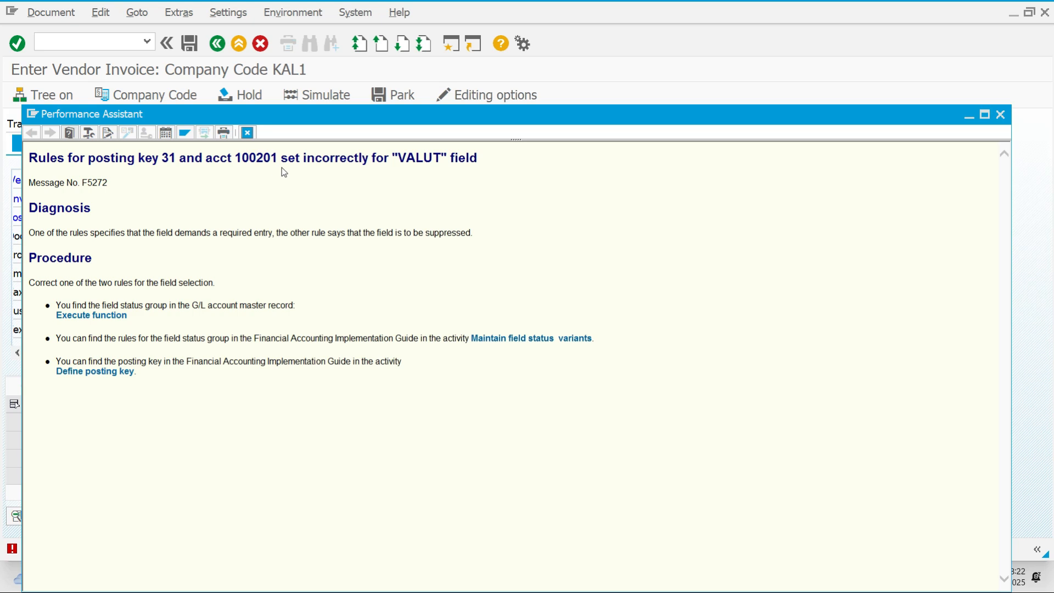
Follow the F5272 help link to the Define Field Status Variants guide area
left_click(513, 341)
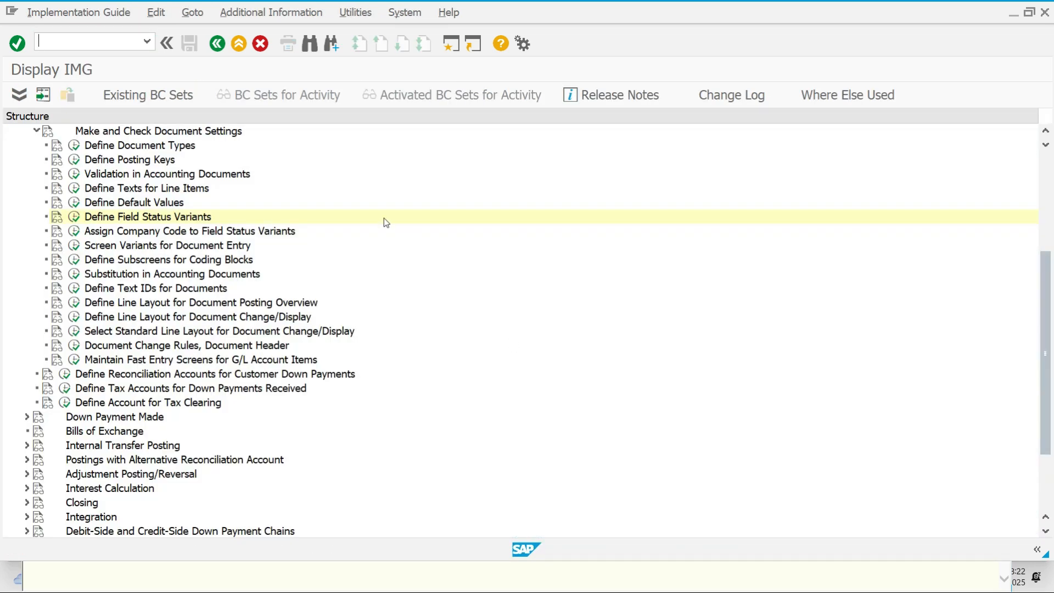
Run Define Field Status Variants and jump to and select variant KAL1
left_click(74, 218)
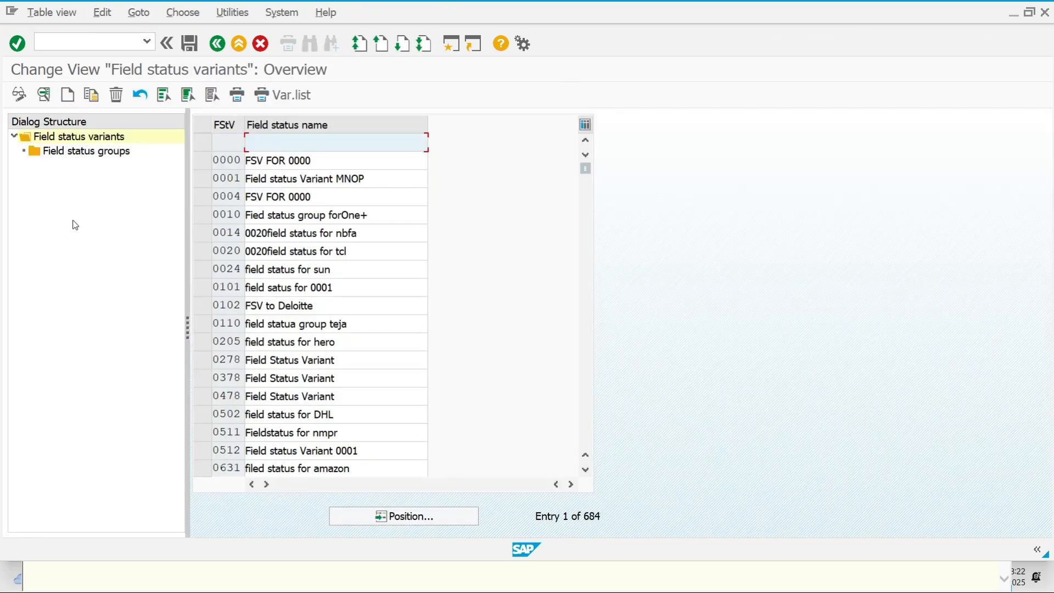
left_click(420, 514)
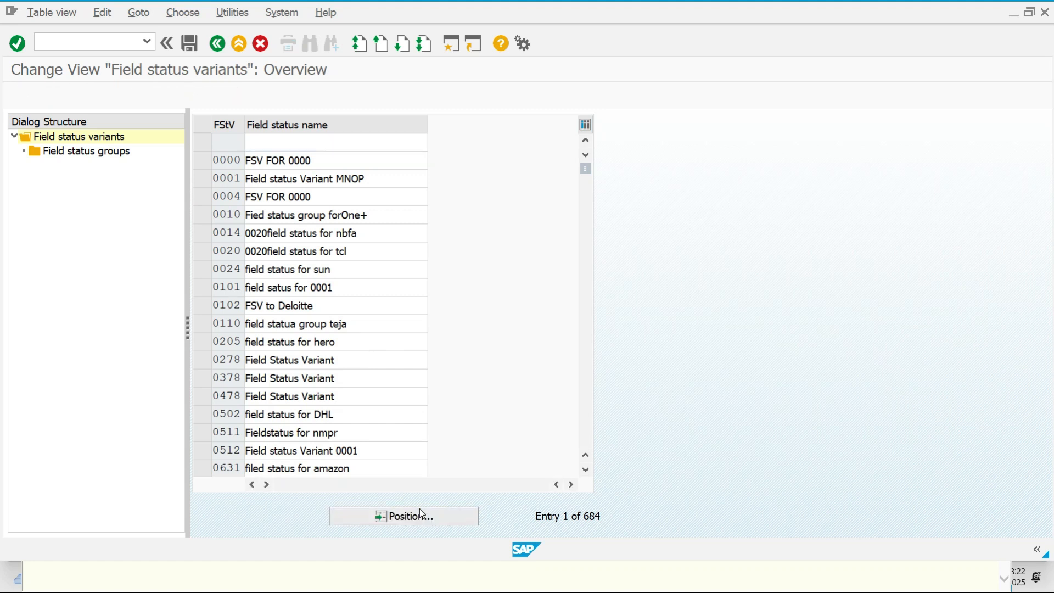
type("KAL1")
key("Return")
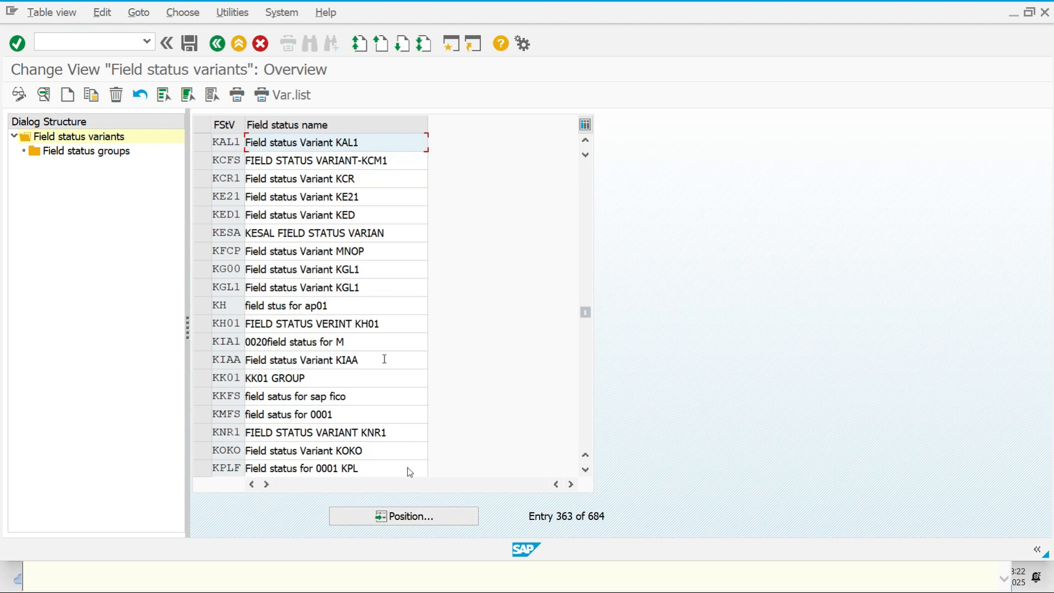
left_click(202, 142)
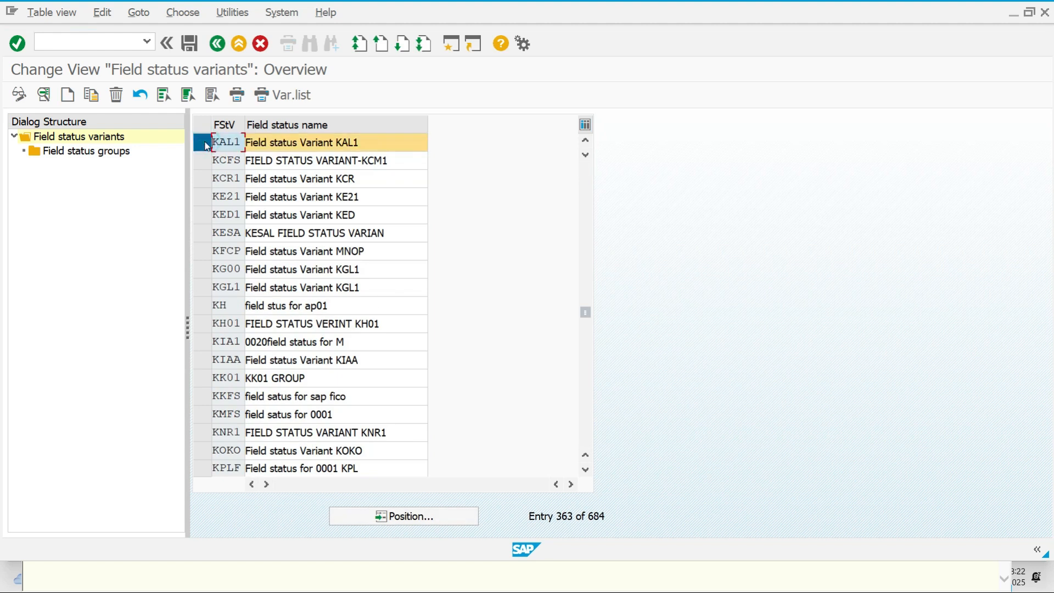
Open KAL1's field status groups and page down to group G067 Reconciliation accounts
double_click(112, 151)
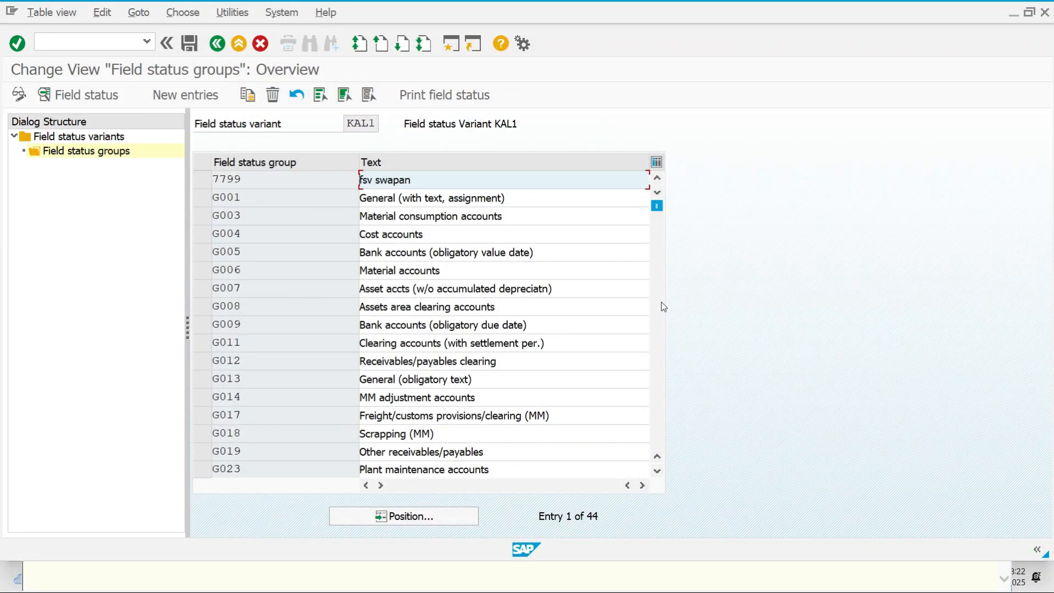
left_click(661, 304)
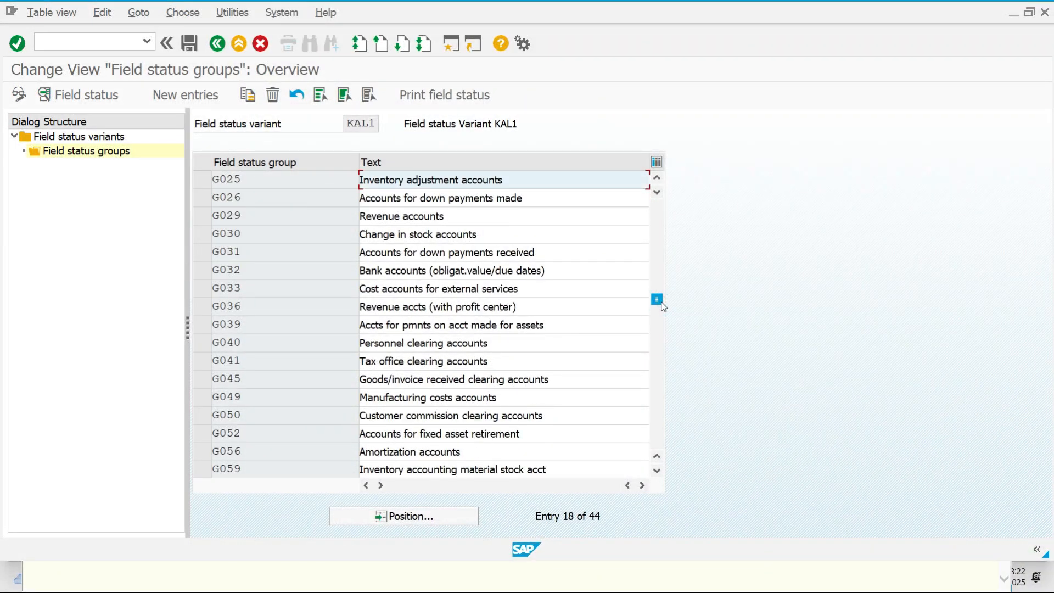
left_click(665, 354)
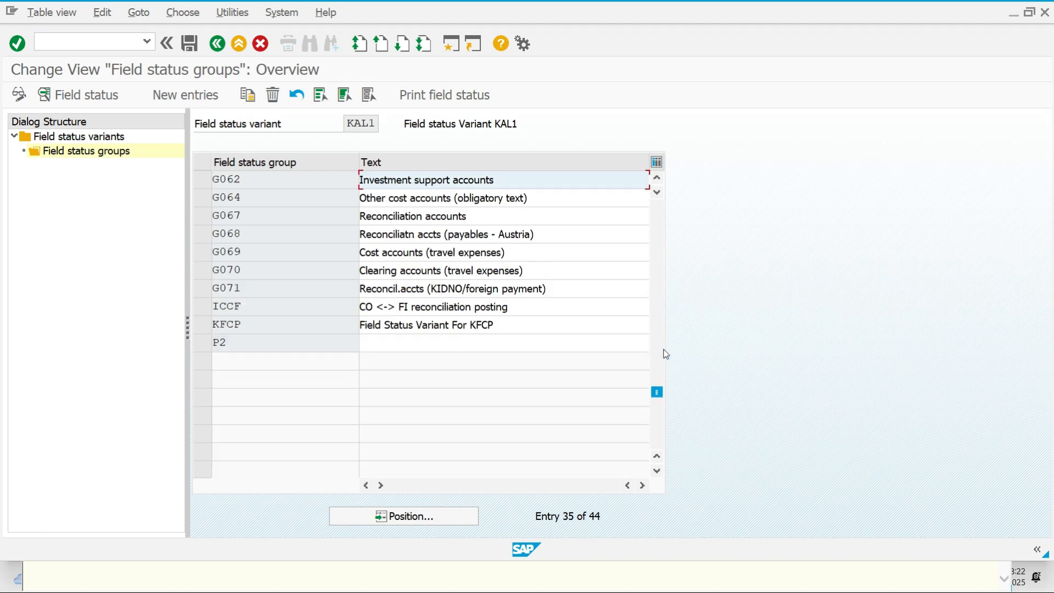
double_click(482, 216)
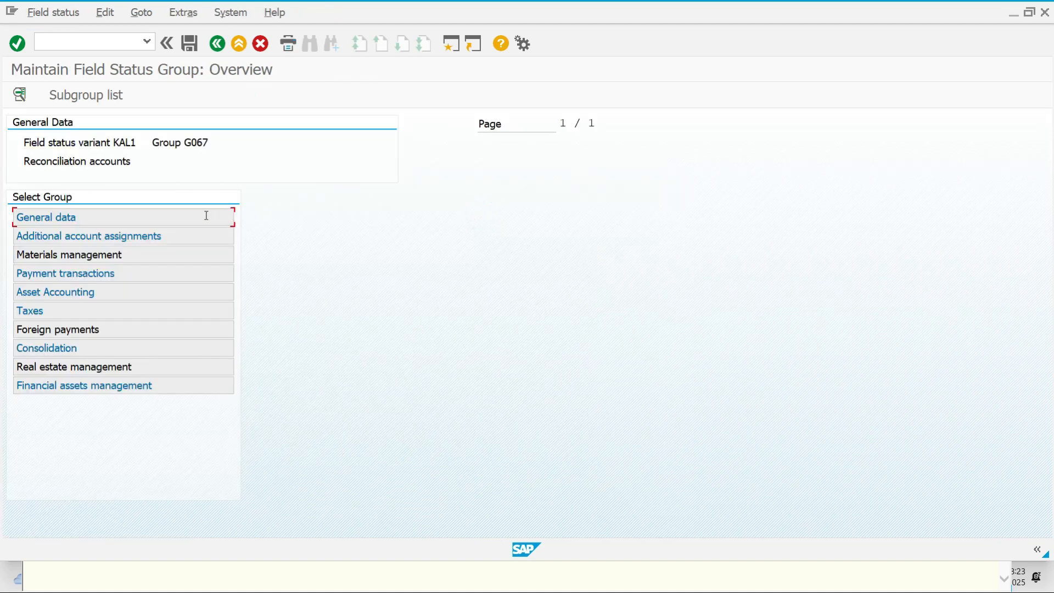
Make Text a required entry in G067's General data and save under the customizing request
double_click(206, 215)
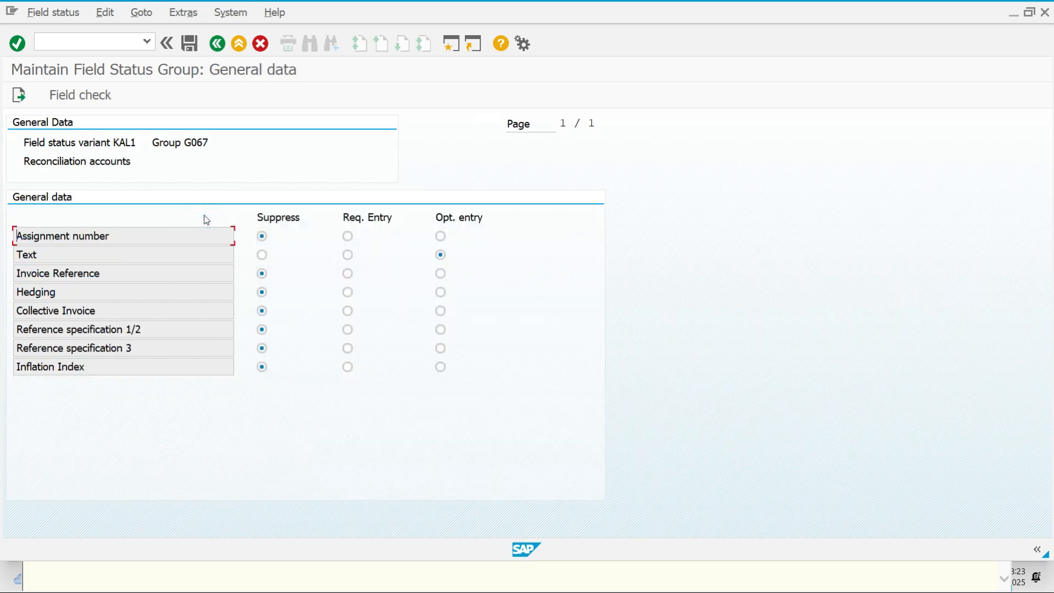
left_click(348, 255)
left_click(190, 43)
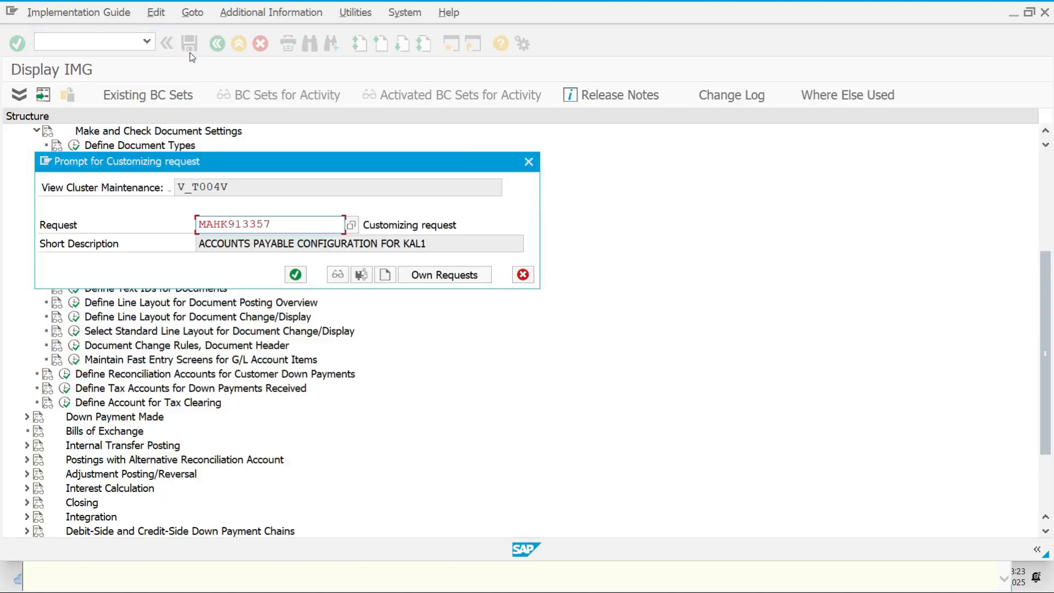
left_click(294, 276)
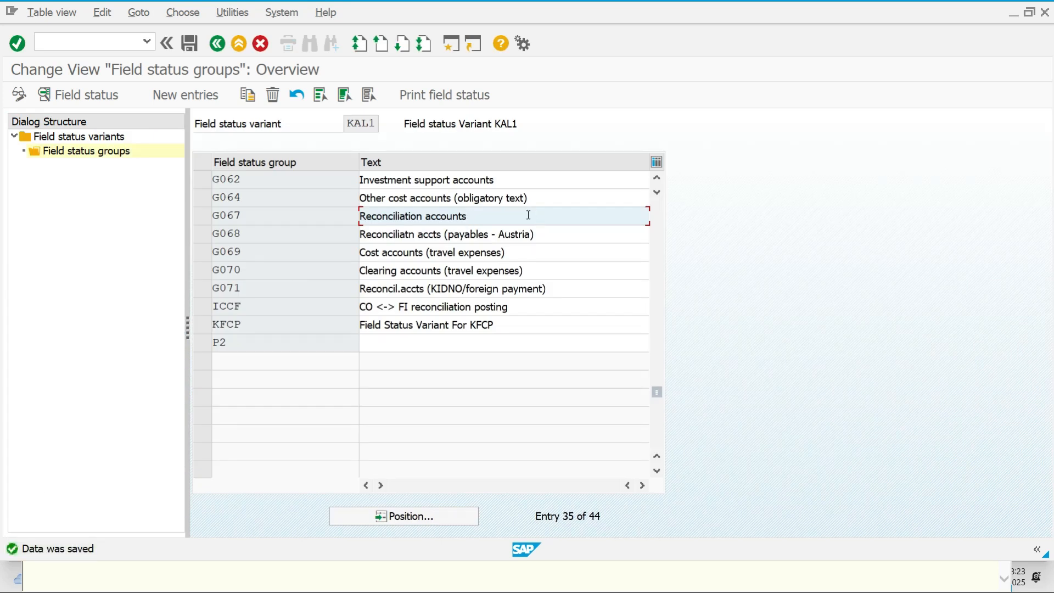
Review G067's Additional account assignments and Materials management field settings
double_click(528, 215)
double_click(191, 240)
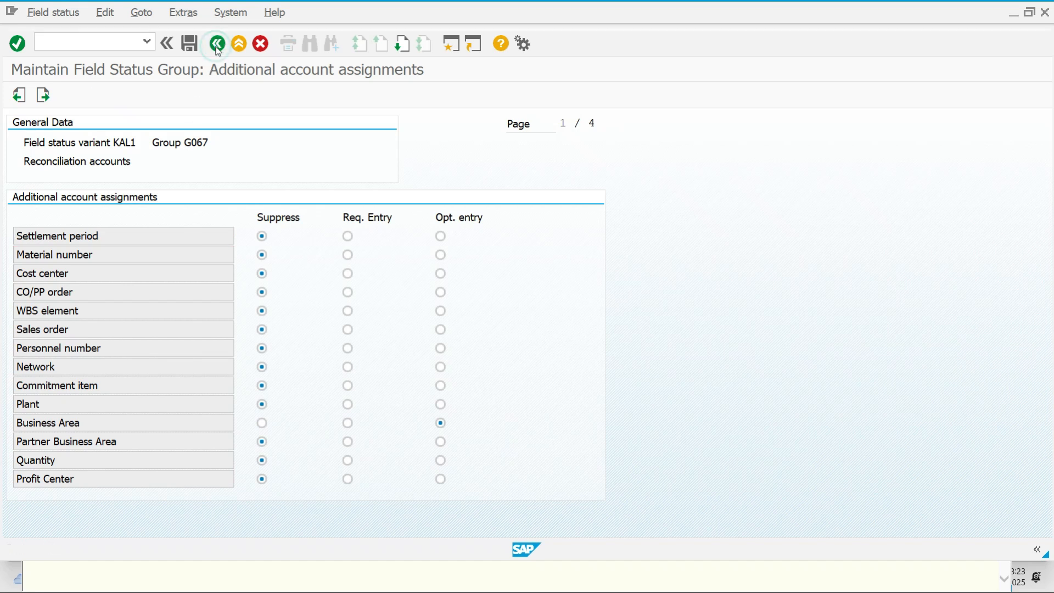
left_click(217, 44)
double_click(200, 258)
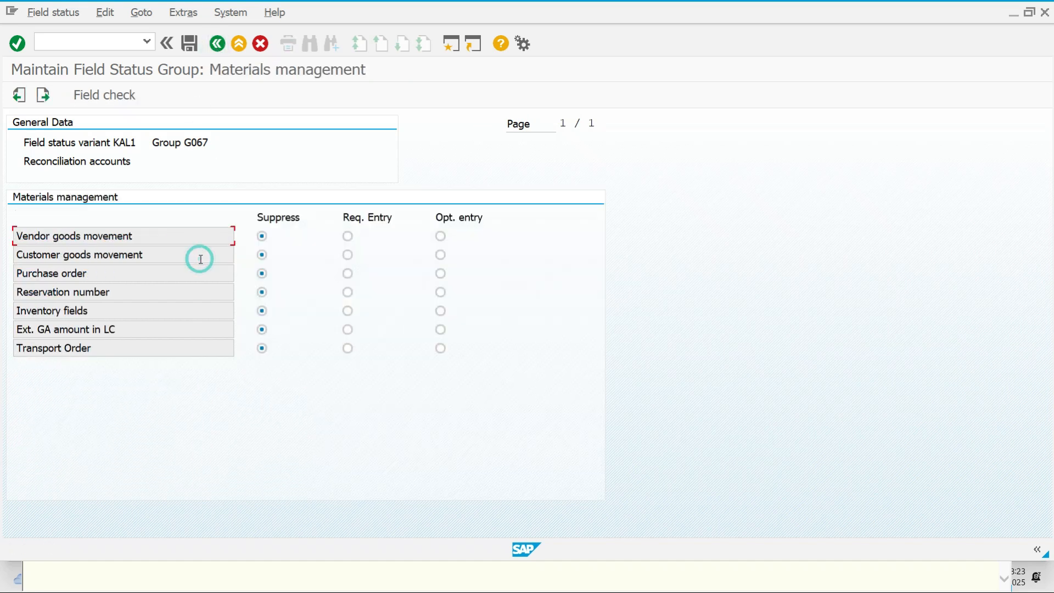
left_click(217, 44)
Make Value date required and suppress Payment terms and Bank Business Partners, then save
double_click(188, 272)
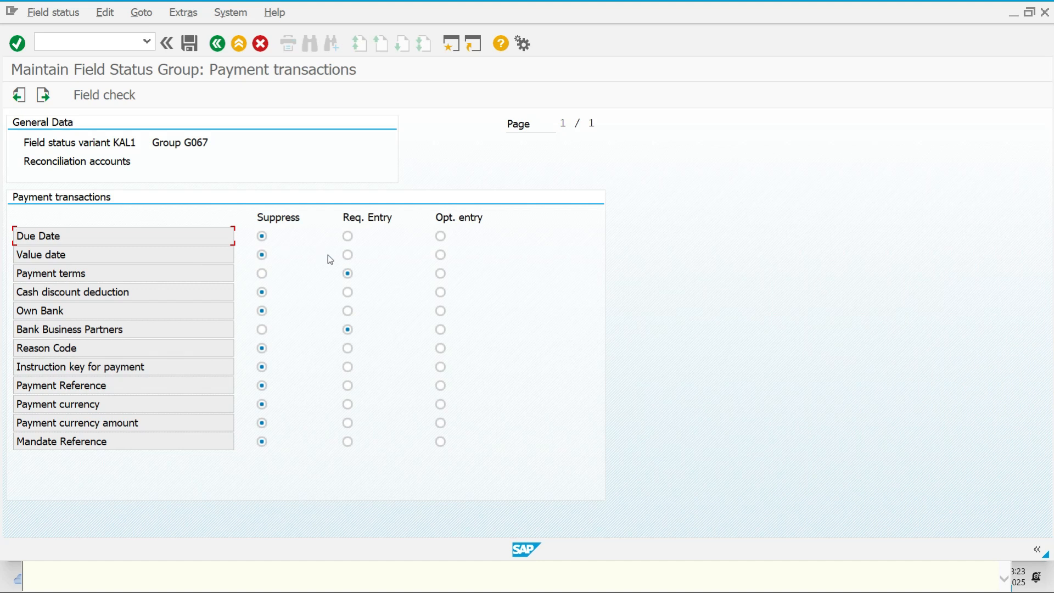
left_click(347, 255)
left_click(262, 273)
left_click(263, 330)
left_click(192, 48)
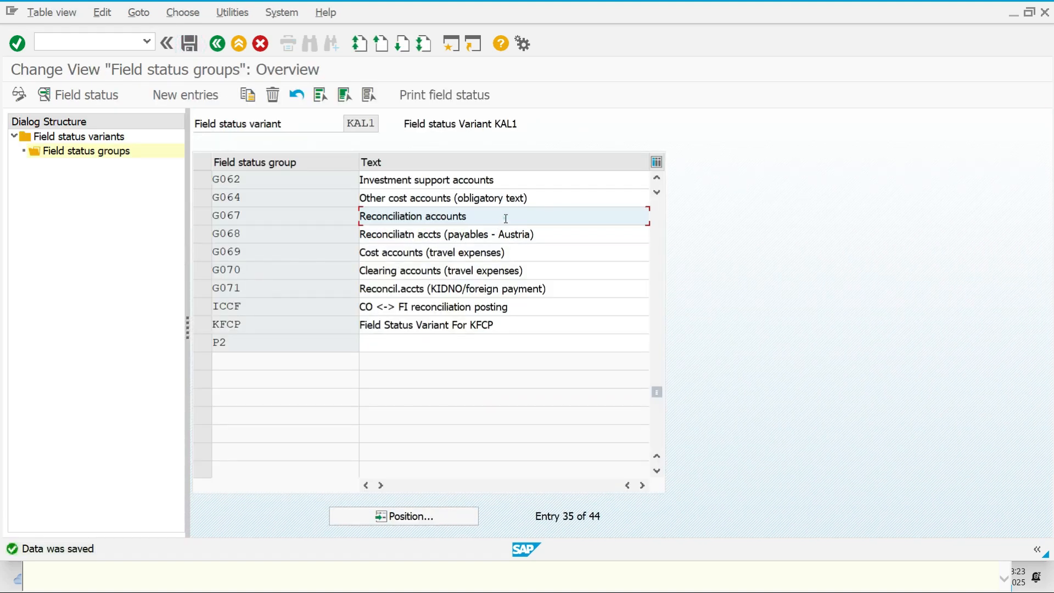
Suppress Asset retirement in G067's Asset Accounting settings, save, and go back to the variants list
double_click(505, 219)
double_click(179, 294)
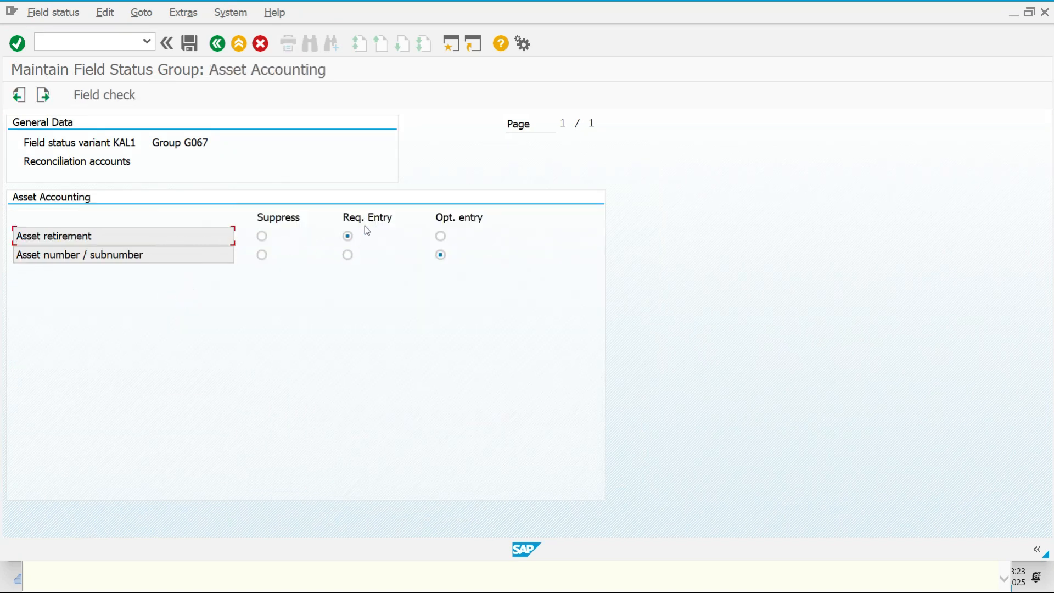
left_click(263, 237)
left_click(190, 44)
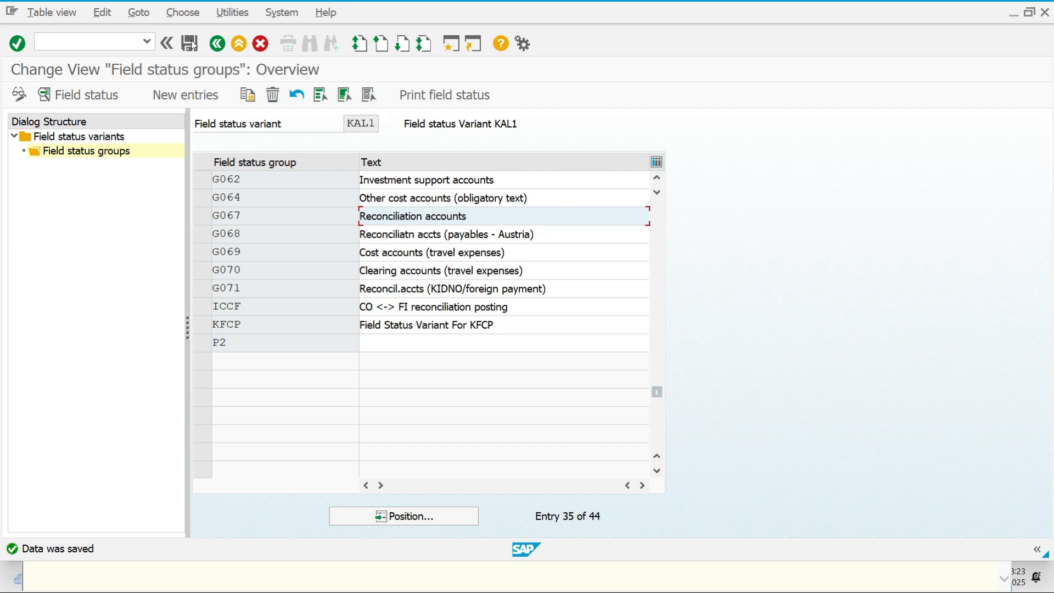
left_click(221, 46)
left_click(218, 43)
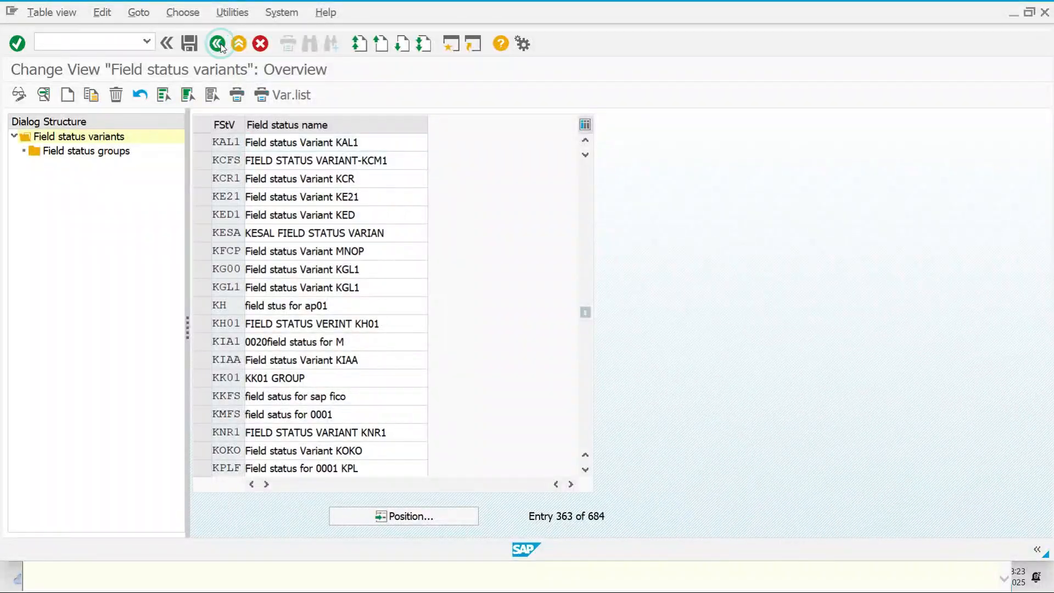
Go back to the F5272 error help and open the Define Posting Keys guide area
left_click(217, 44)
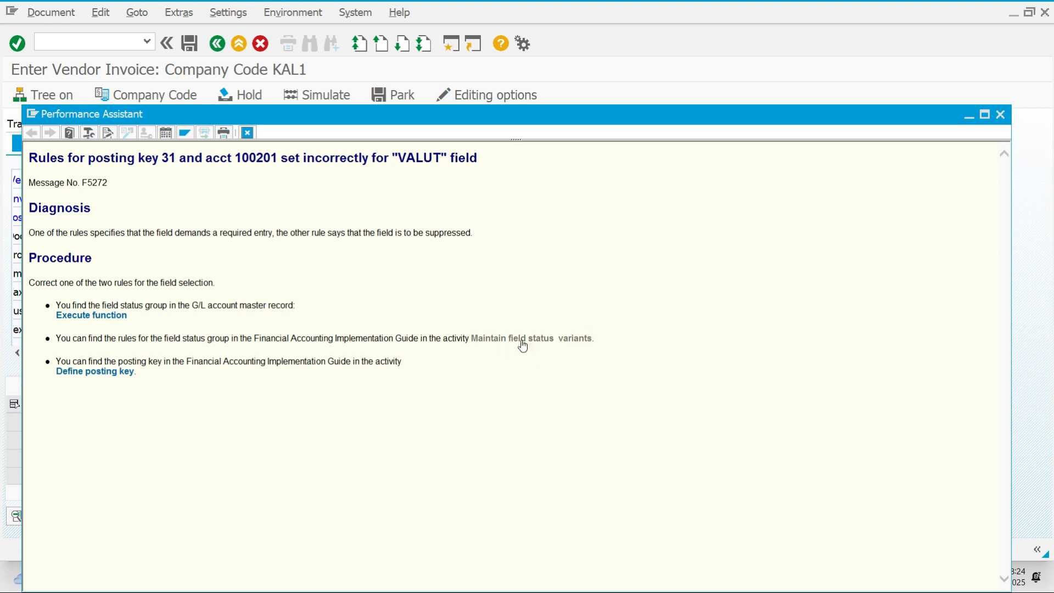
left_click(125, 372)
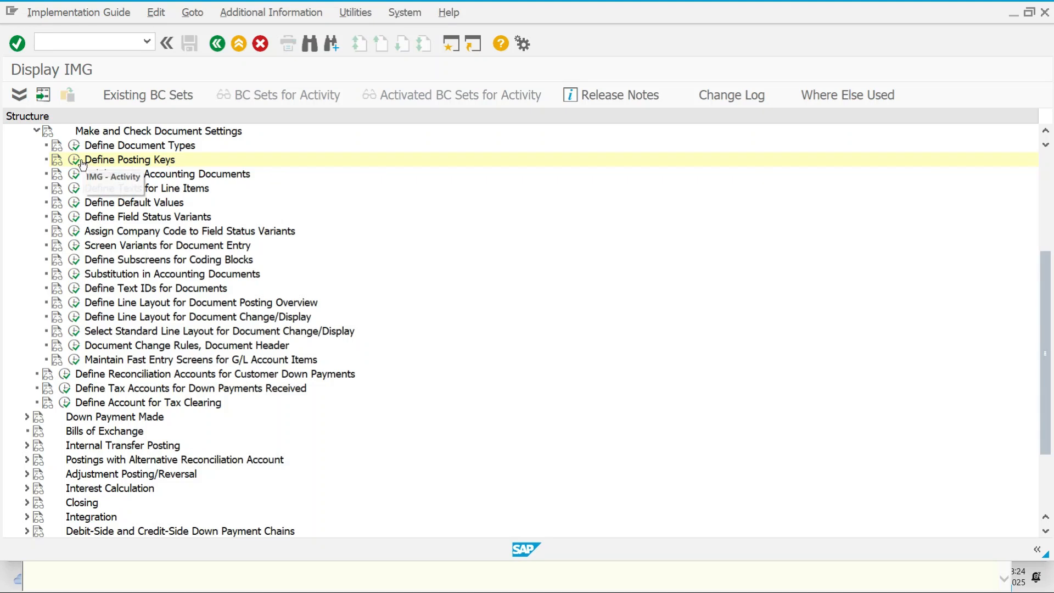
Run Define Posting Keys and open posting key 31 Invoice's field status settings
left_click(74, 159)
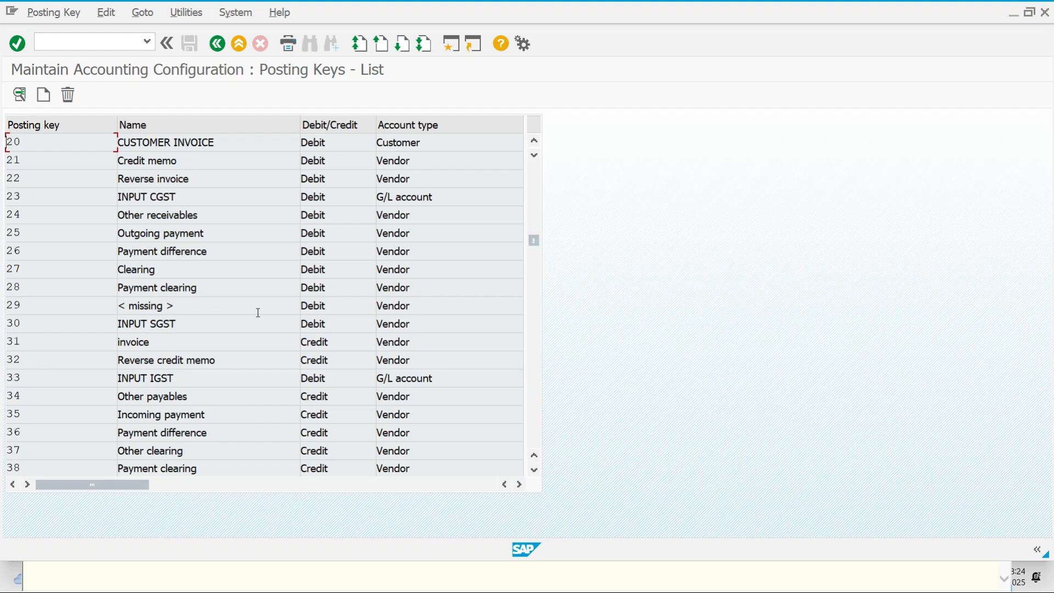
left_click(208, 347)
double_click(208, 346)
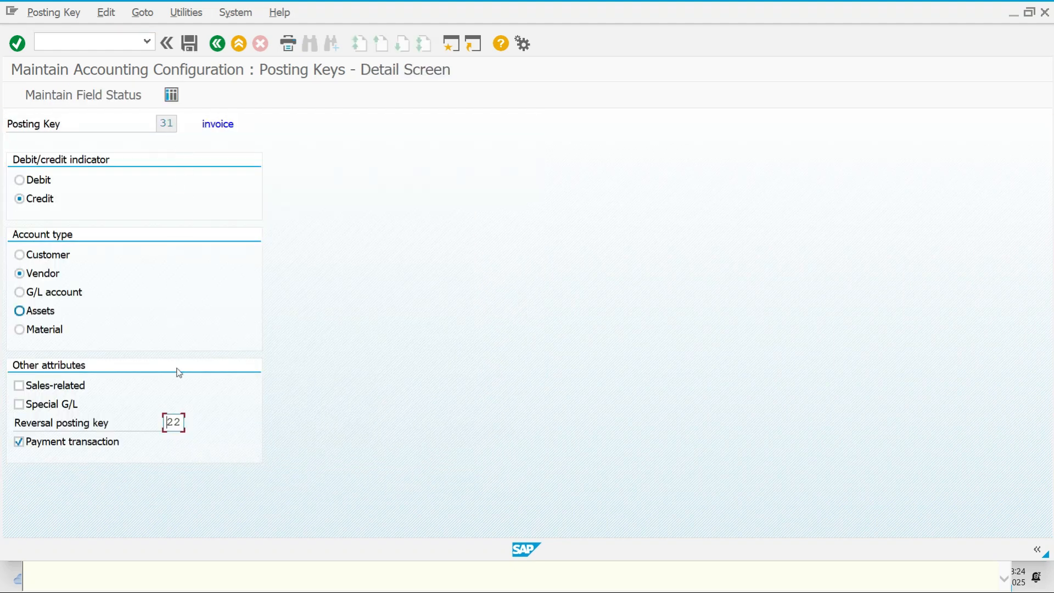
left_click(79, 96)
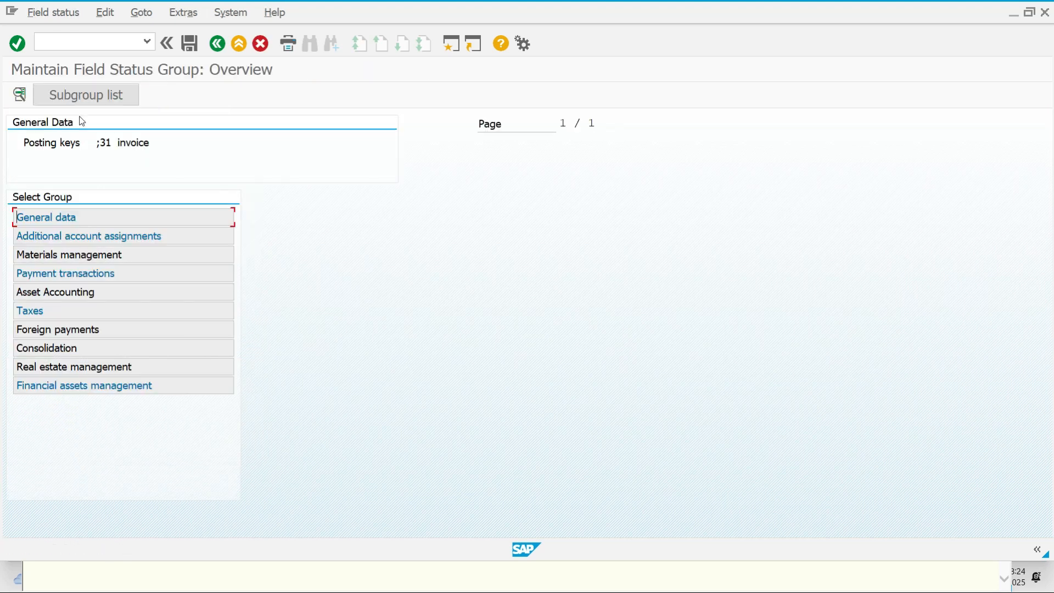
Review key 31's General data, Additional account assignments, Materials management and Payment transactions settings
double_click(132, 222)
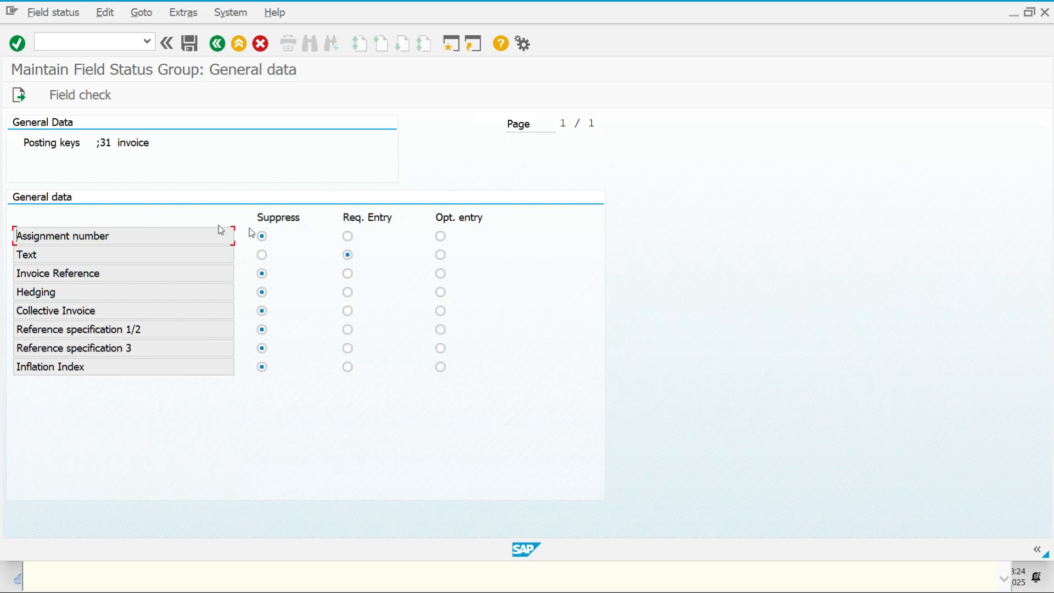
left_click(217, 43)
double_click(190, 235)
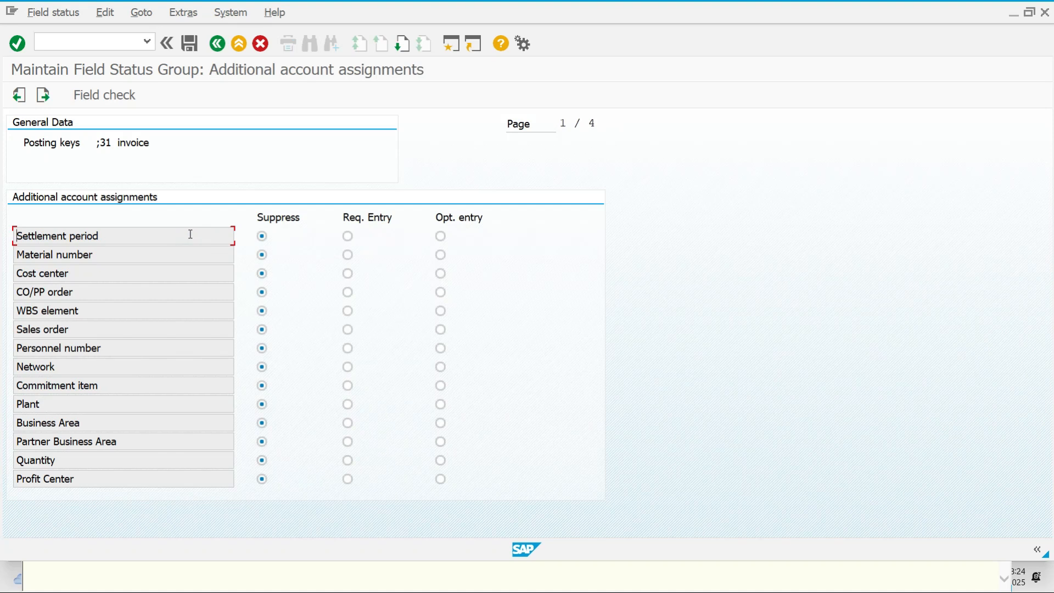
left_click(217, 44)
double_click(170, 256)
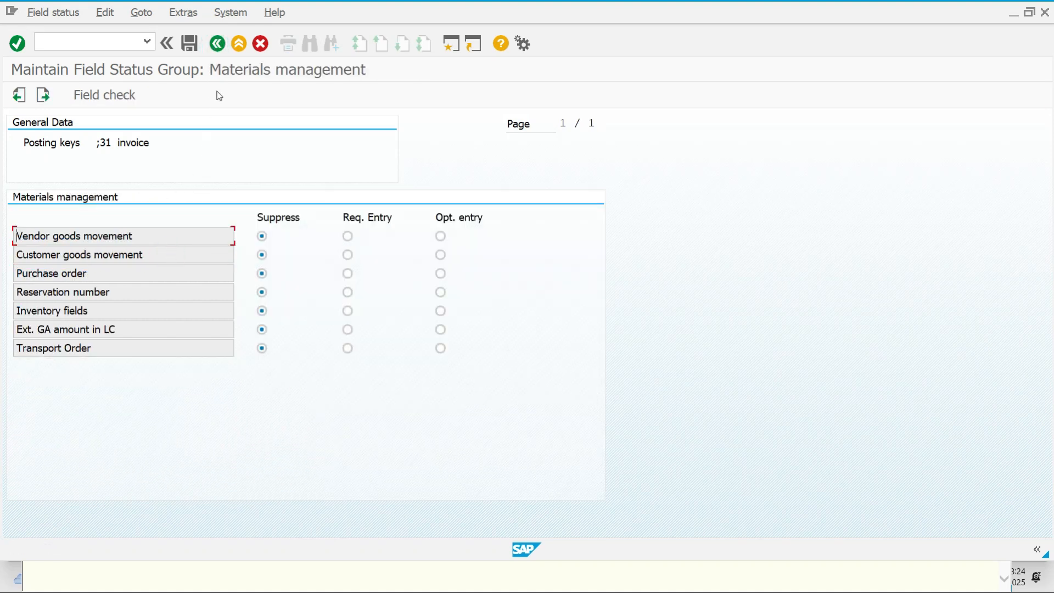
left_click(216, 44)
double_click(154, 274)
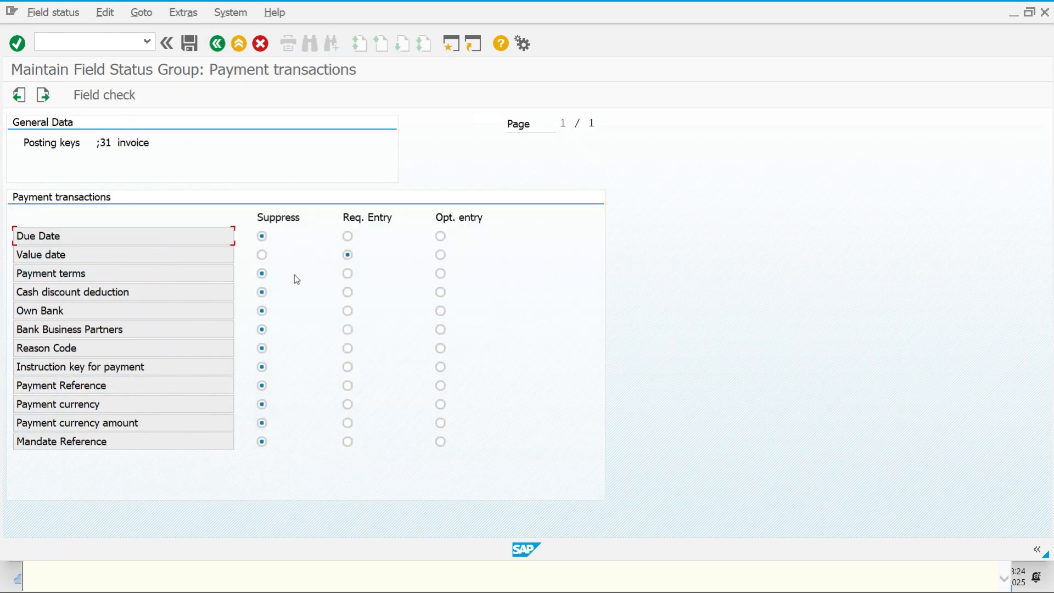
left_click(217, 43)
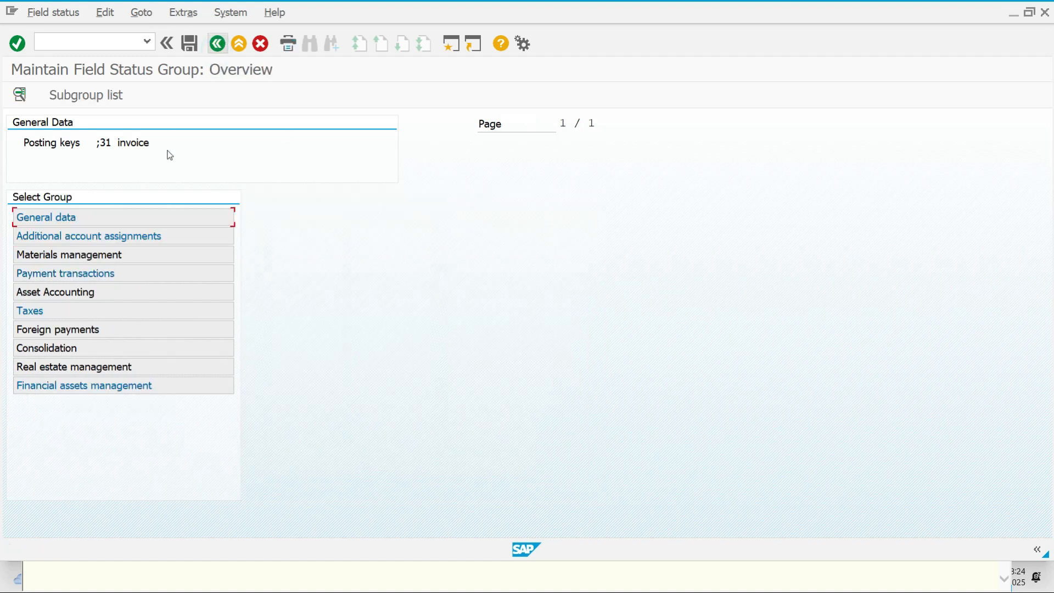
Check key 31's Asset Accounting settings and return to the Posting Keys list
double_click(139, 292)
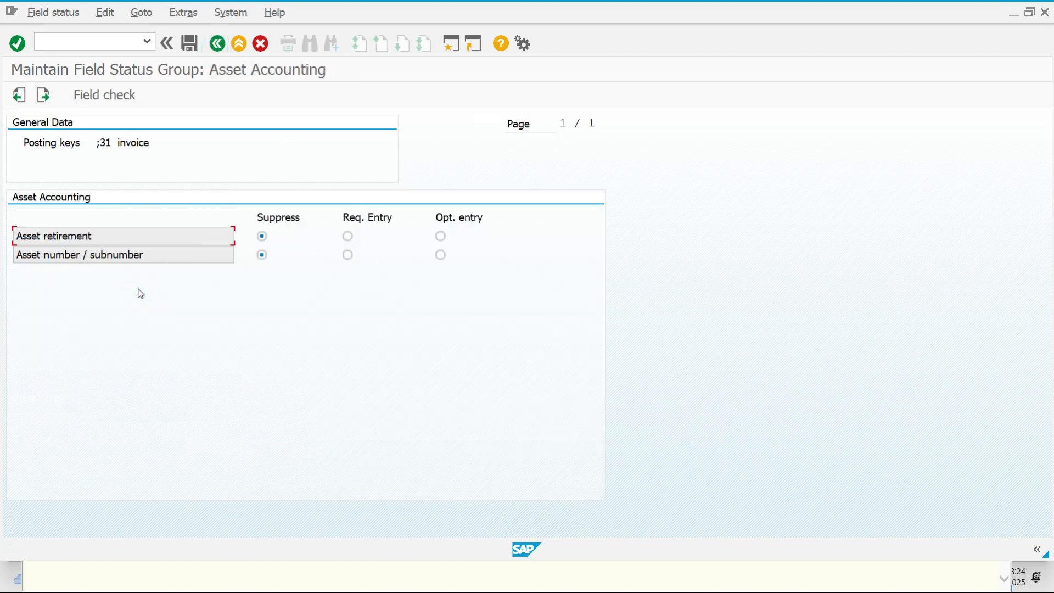
left_click(220, 46)
left_click(219, 45)
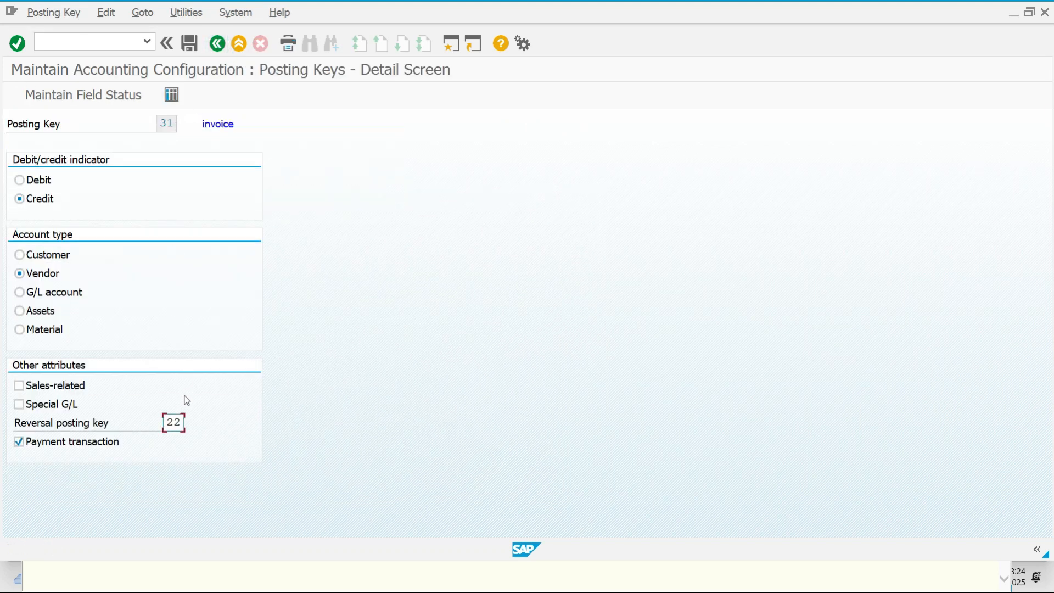
left_click(216, 48)
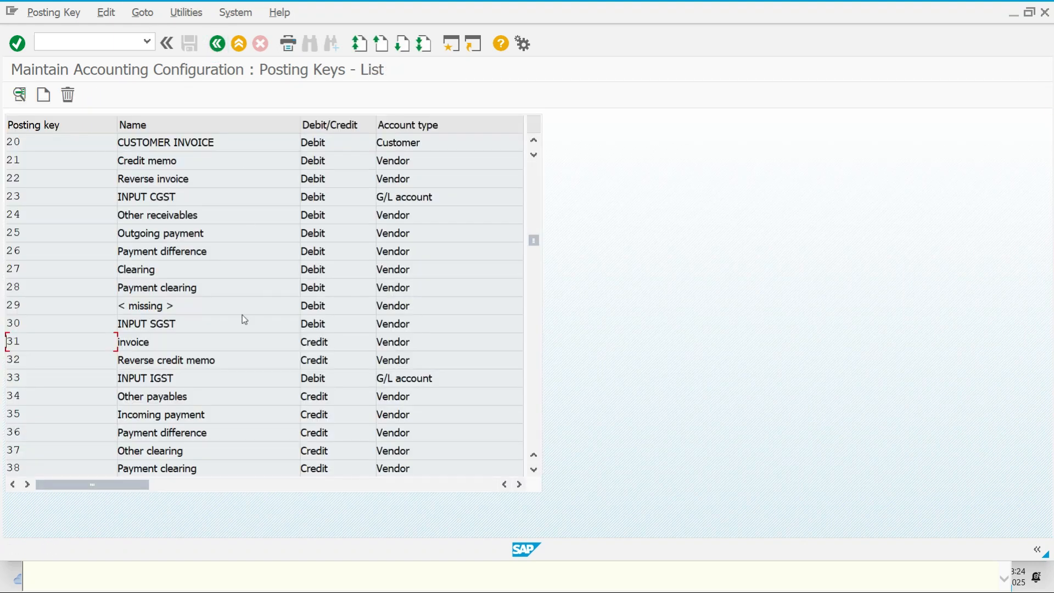
Inspect posting key 22 Reverse invoice's General data, Payment transactions and Asset Accounting field status
double_click(260, 180)
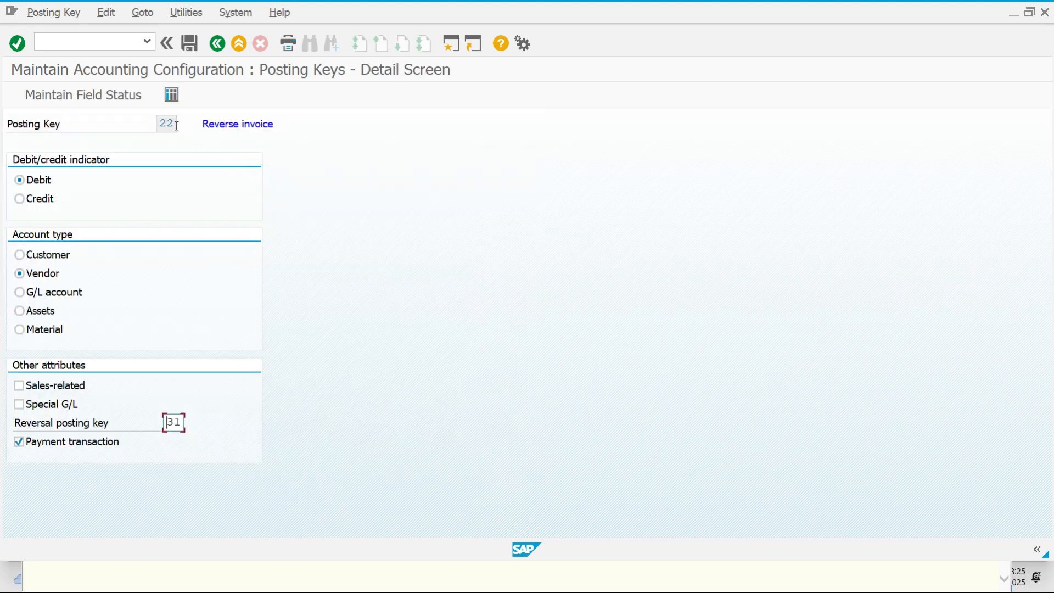
left_click(106, 98)
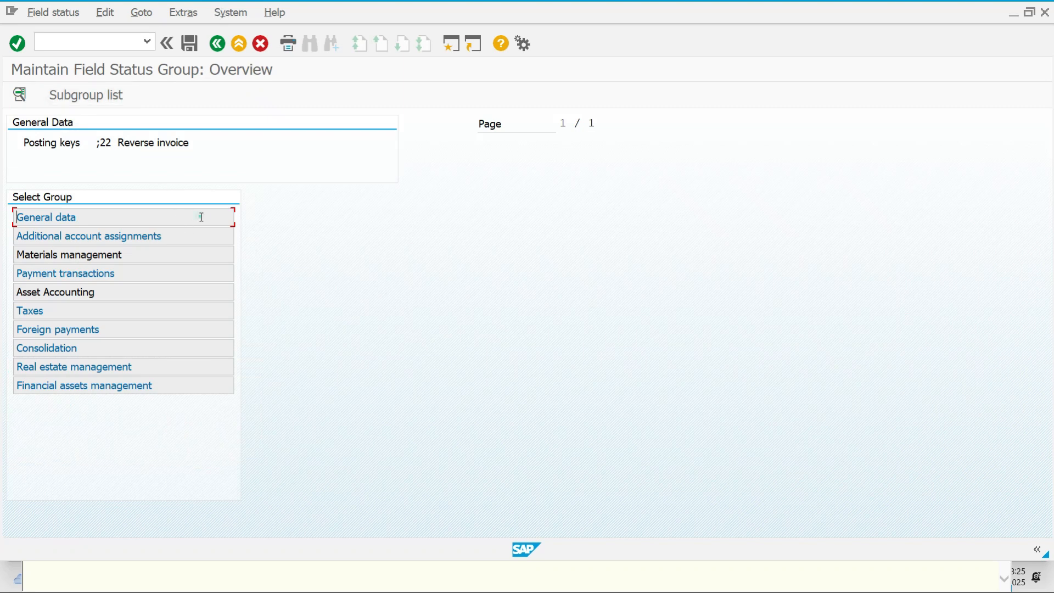
double_click(201, 217)
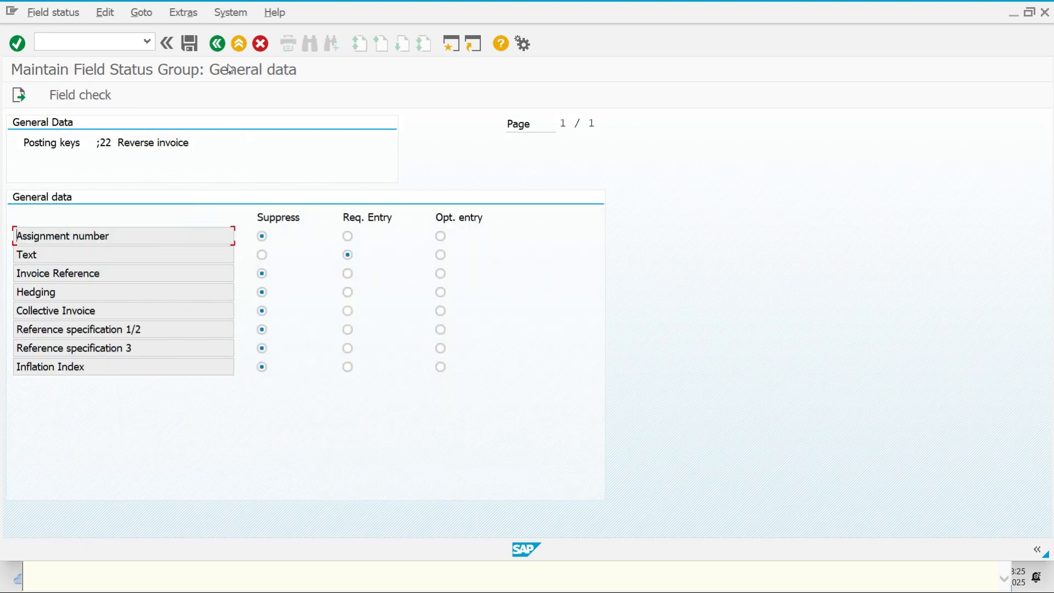
left_click(218, 43)
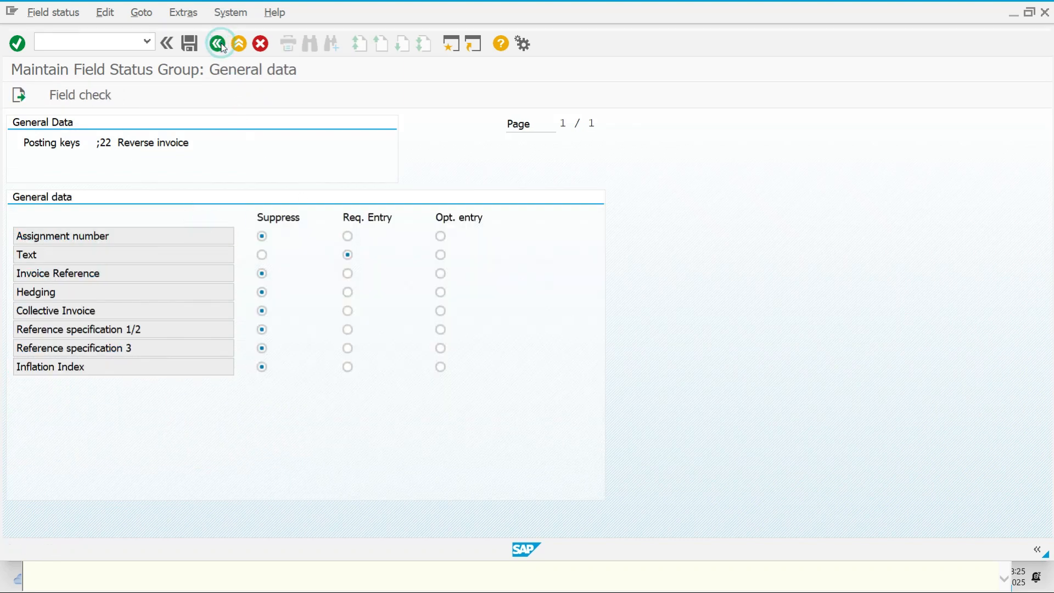
double_click(201, 279)
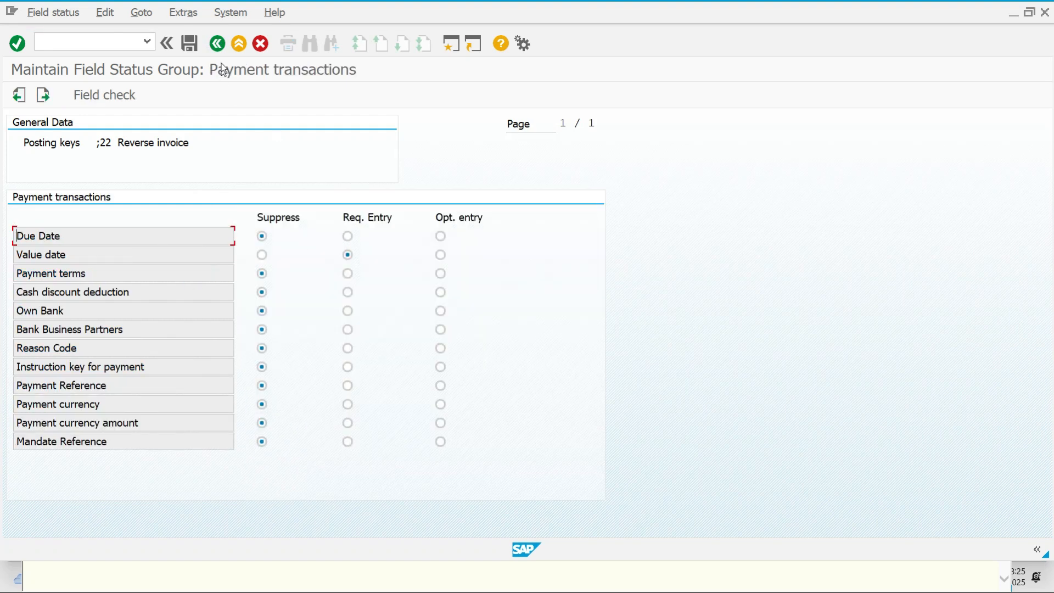
left_click(217, 44)
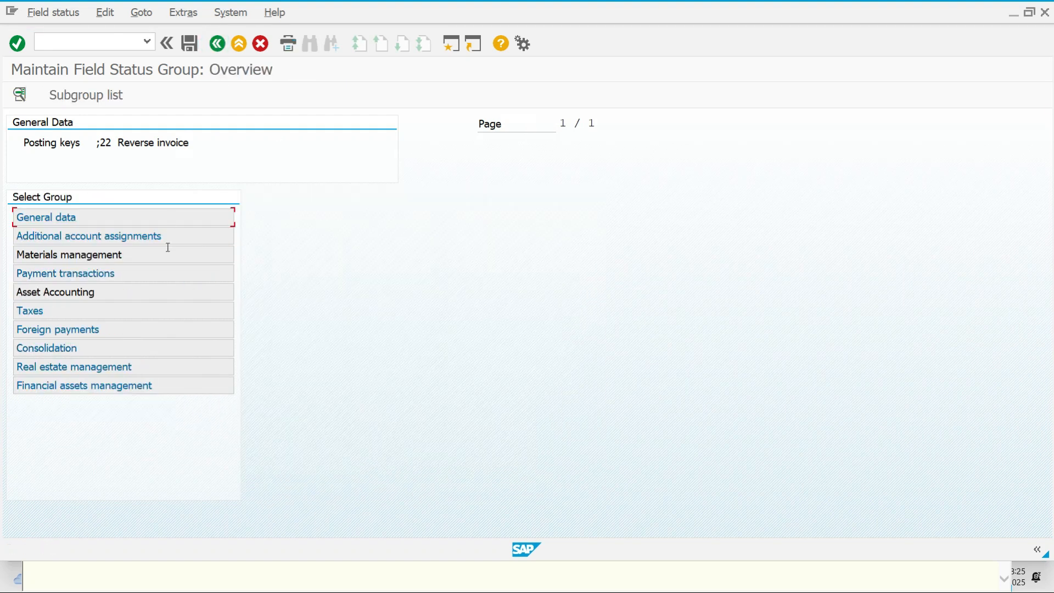
double_click(173, 288)
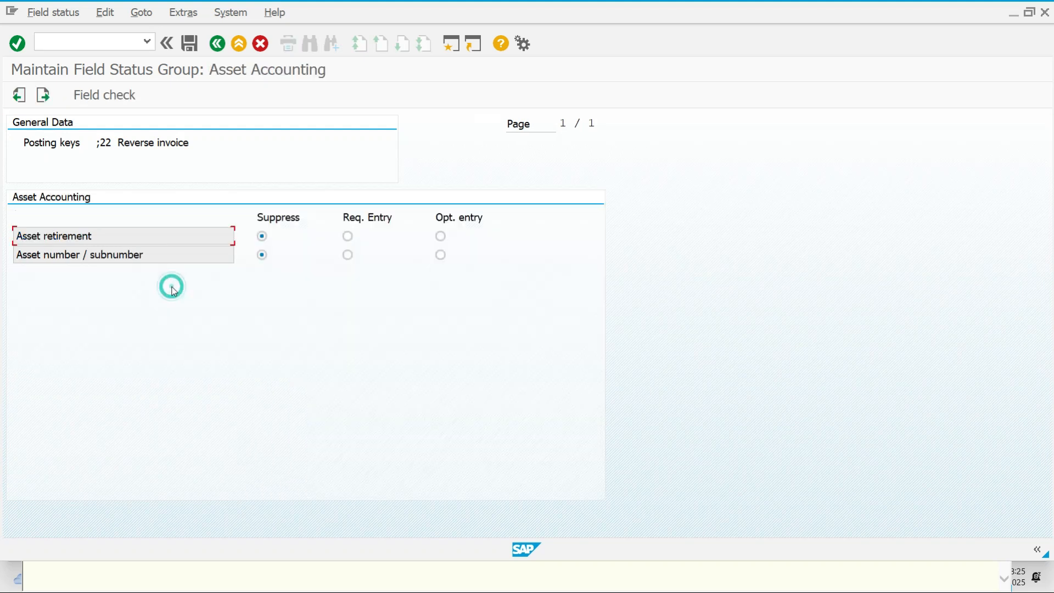
left_click(217, 43)
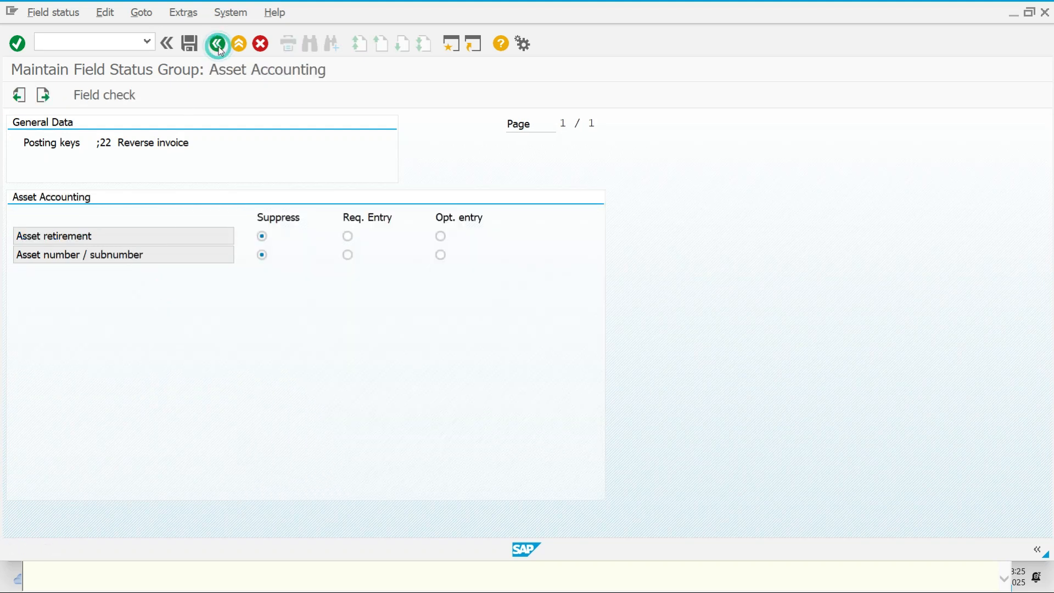
left_click(219, 47)
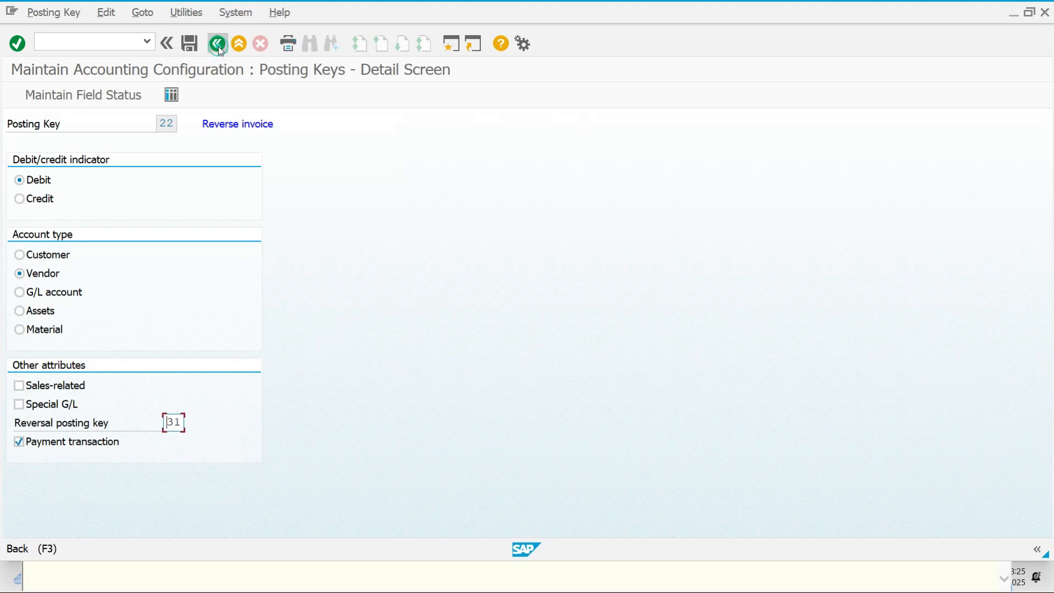
left_click(219, 47)
Close the error help and restart vendor invoice entry with /NFB60
left_click(219, 47)
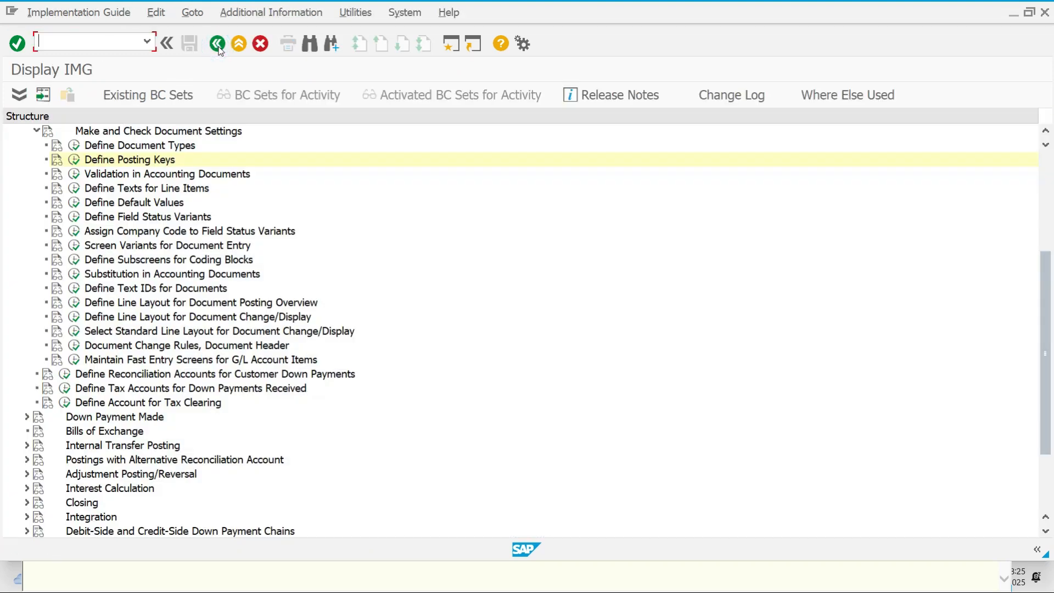
left_click(220, 44)
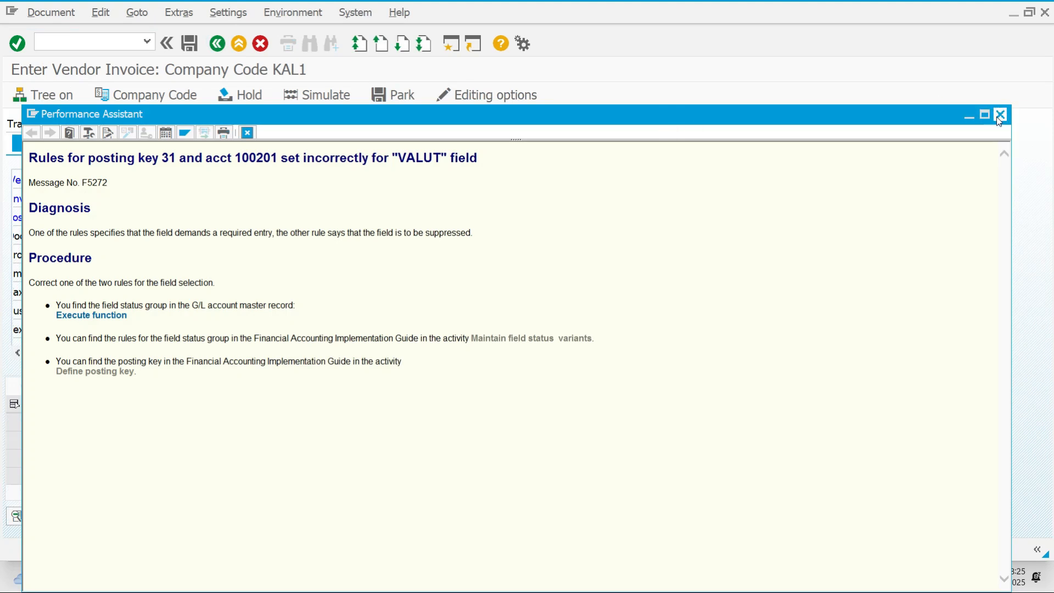
left_click(999, 115)
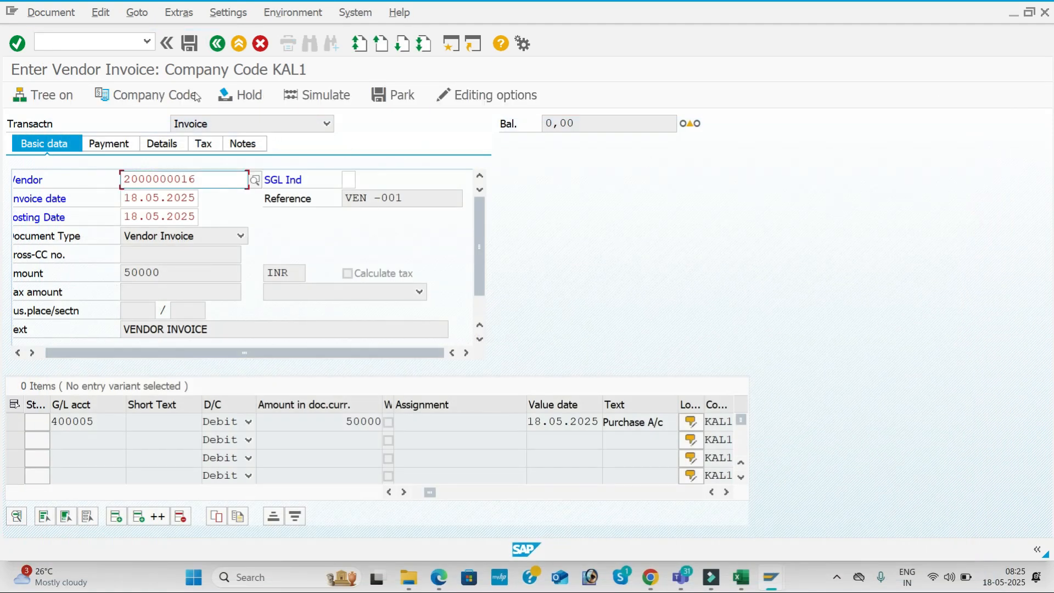
left_click(122, 43)
type("/")
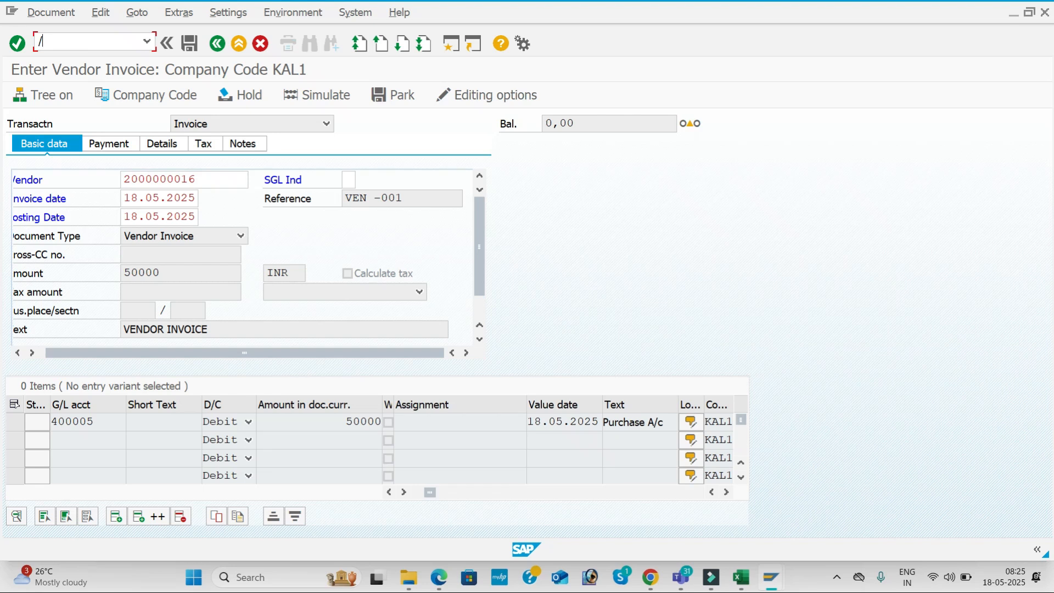
type("NFB60")
key("Return")
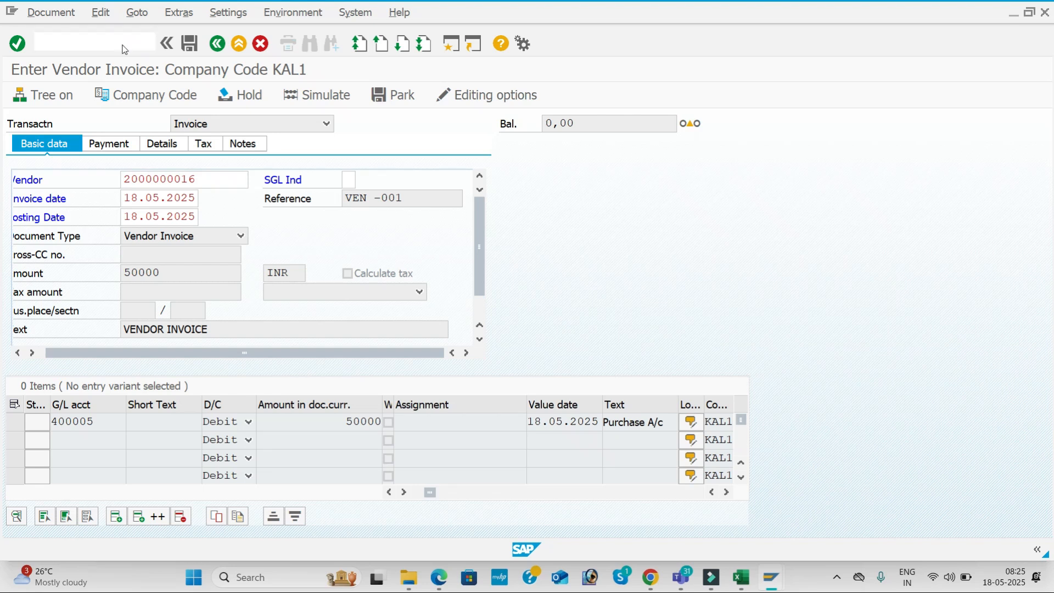
Fill the header: suggested vendor, date 18.05.2025, reference VEN -001, amount 50000, text VENDOR INVOICE
key("Down")
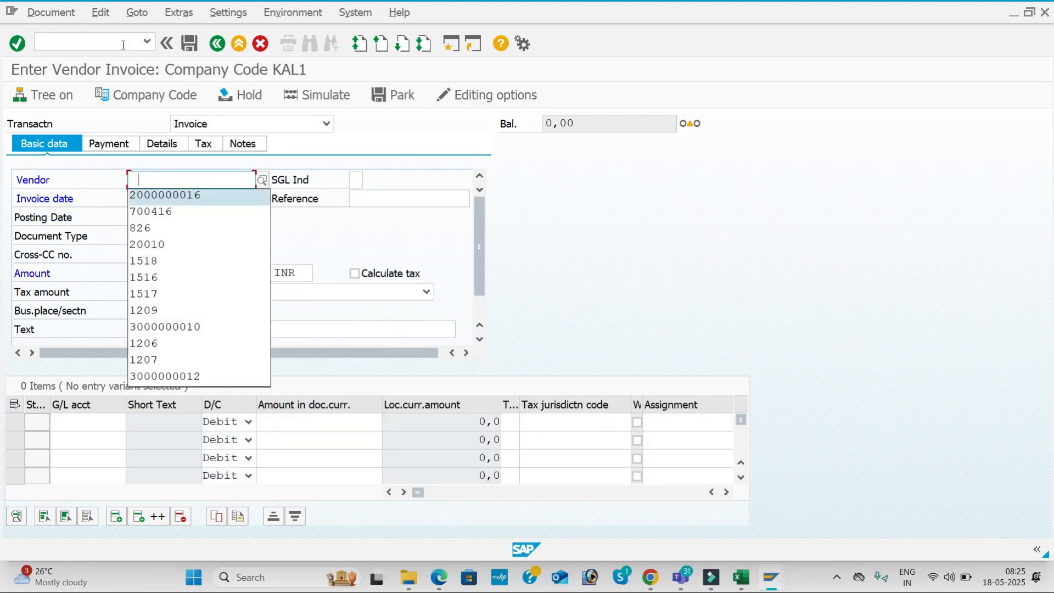
key("Tab")
key("Tab")
key("Down")
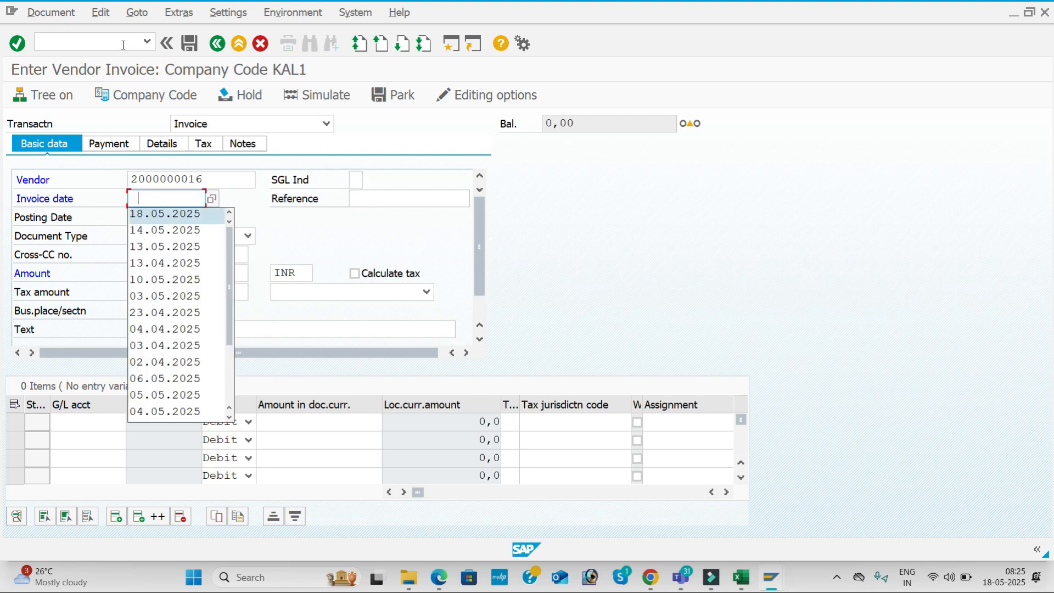
key("Tab")
key("Down")
key("Tab")
key("Tab")
key("Tab")
key("Tab")
key("Down")
key("Tab")
key("Tab")
key("Tab")
key("Tab")
key("Tab")
key("Tab")
key("Tab")
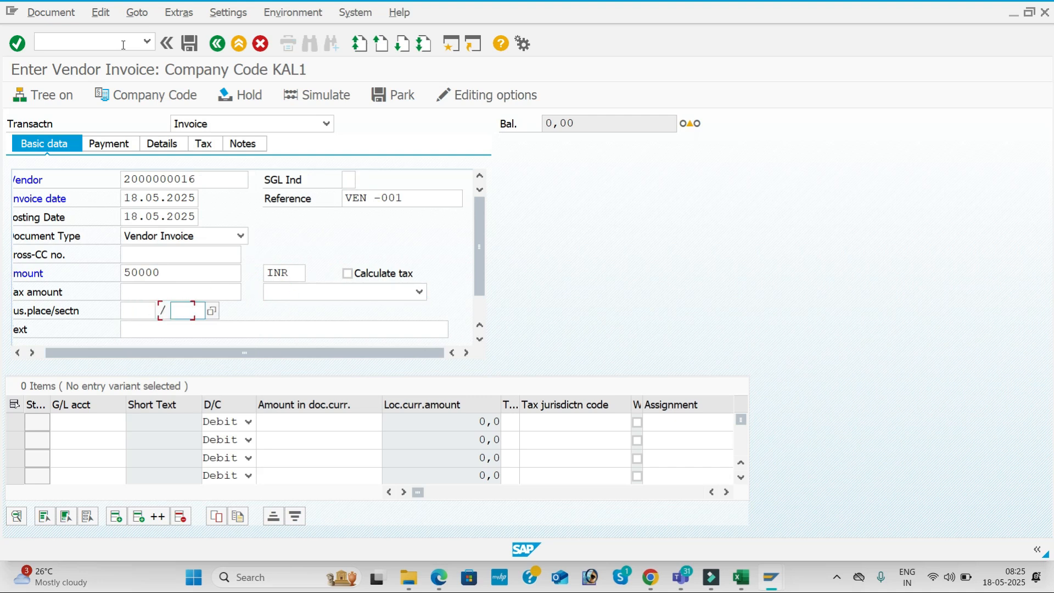
key("Down")
key("Tab")
key("Down")
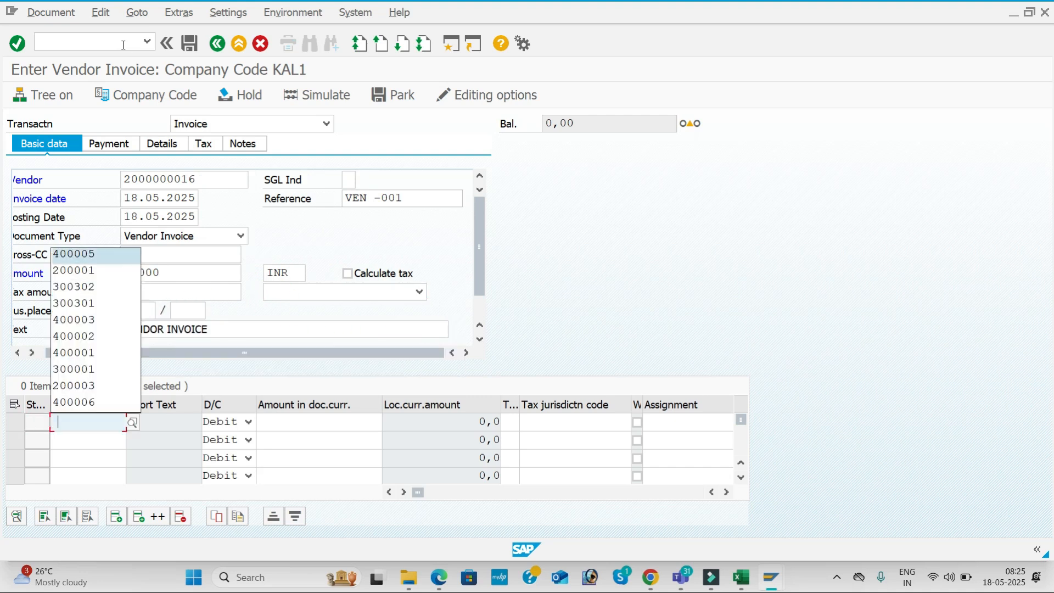
Add the G/L 400005 line for 50000 with value date 18.05.2025 and text Purchase A/c, simulate, and post
key("Tab")
key("Tab")
key("Down")
key("Tab")
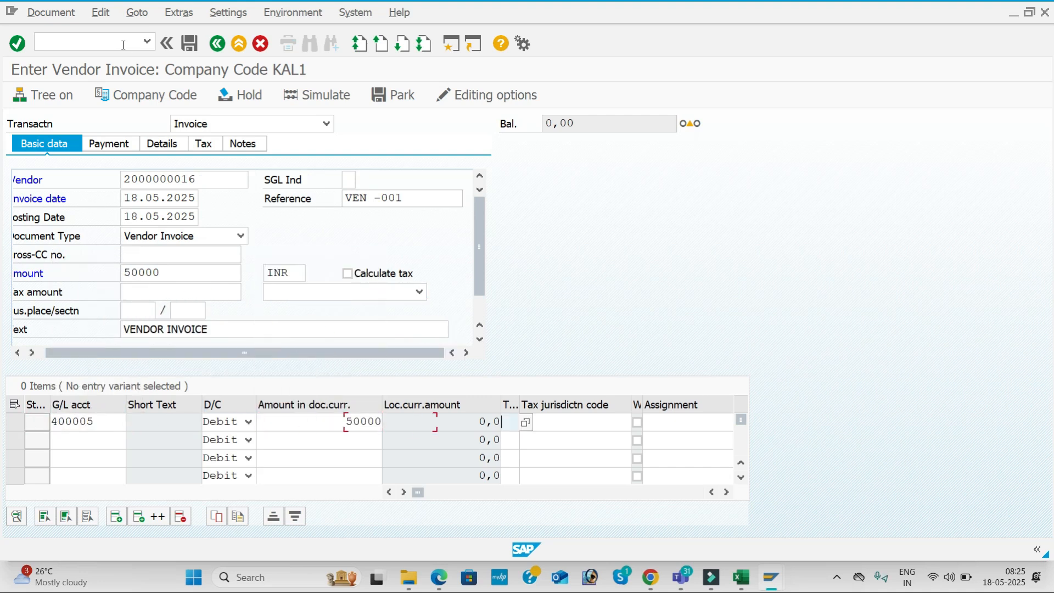
key("Tab")
key("Tab")
key("Tab")
key("Down")
key("Tab")
key("Down")
key("Return")
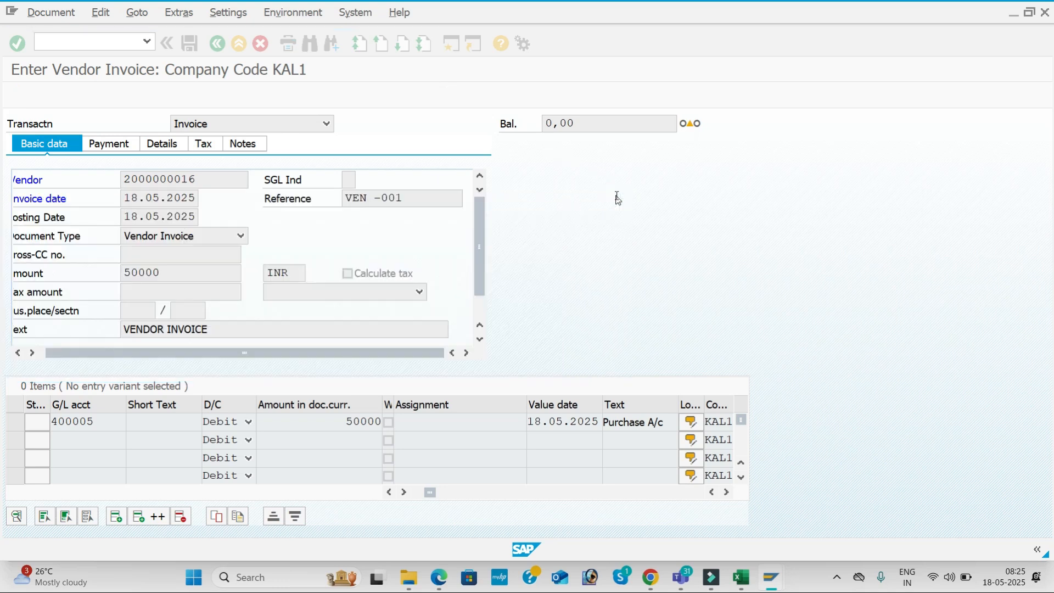
left_click(615, 198)
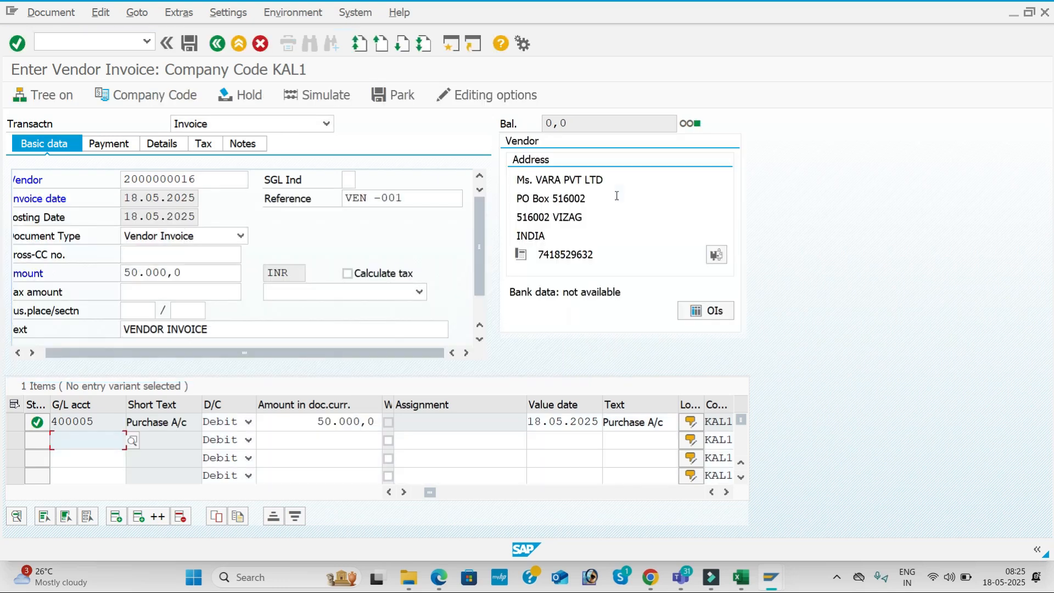
left_click(328, 97)
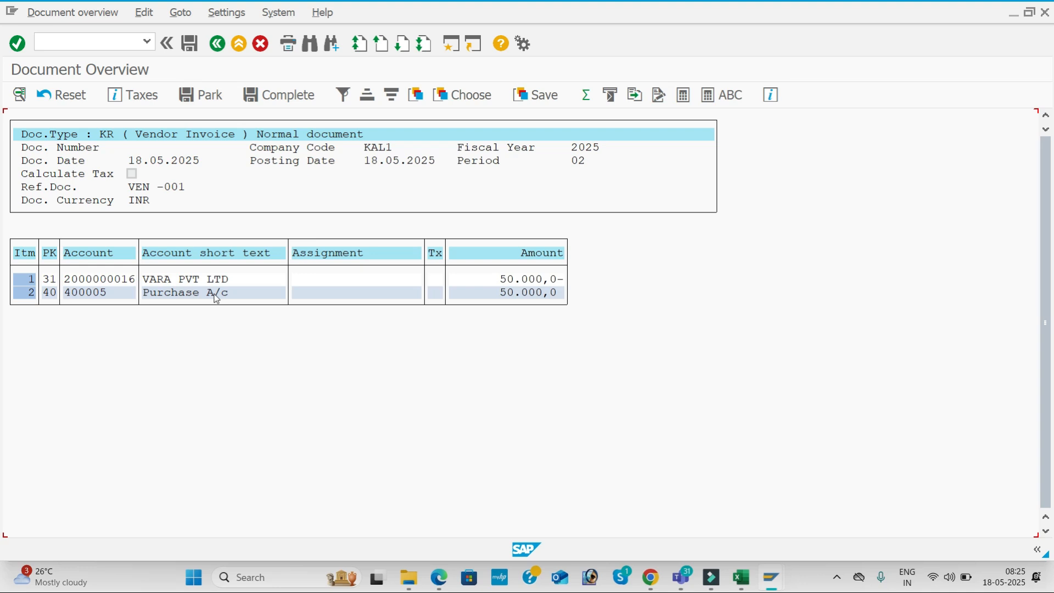
left_click(189, 44)
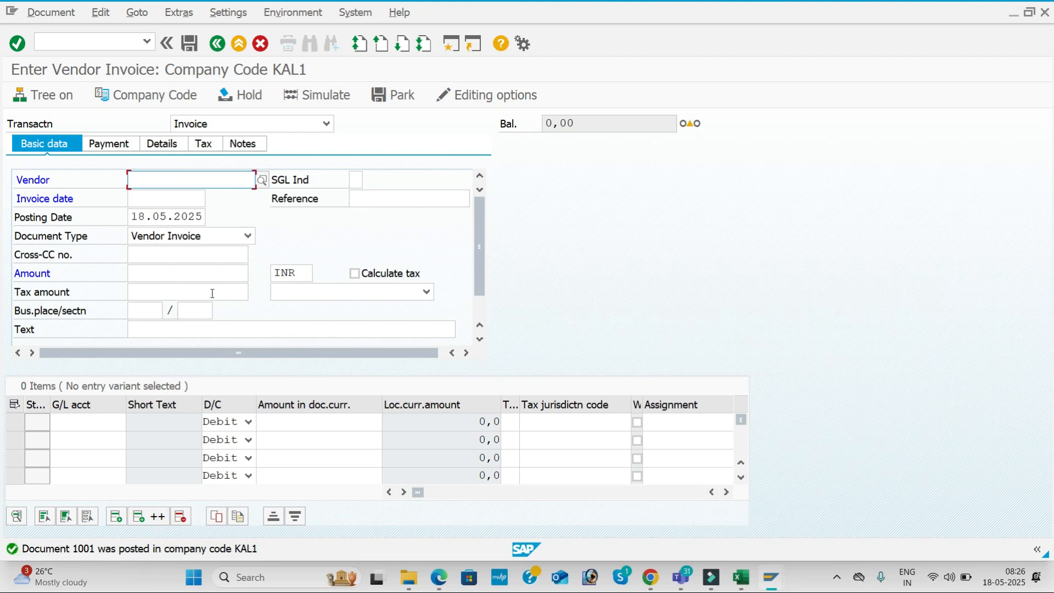
Fill the header: suggested vendor, date 18.05.2025, reference VEN -002 and amount 100000
key("Down")
key("Tab")
key("Tab")
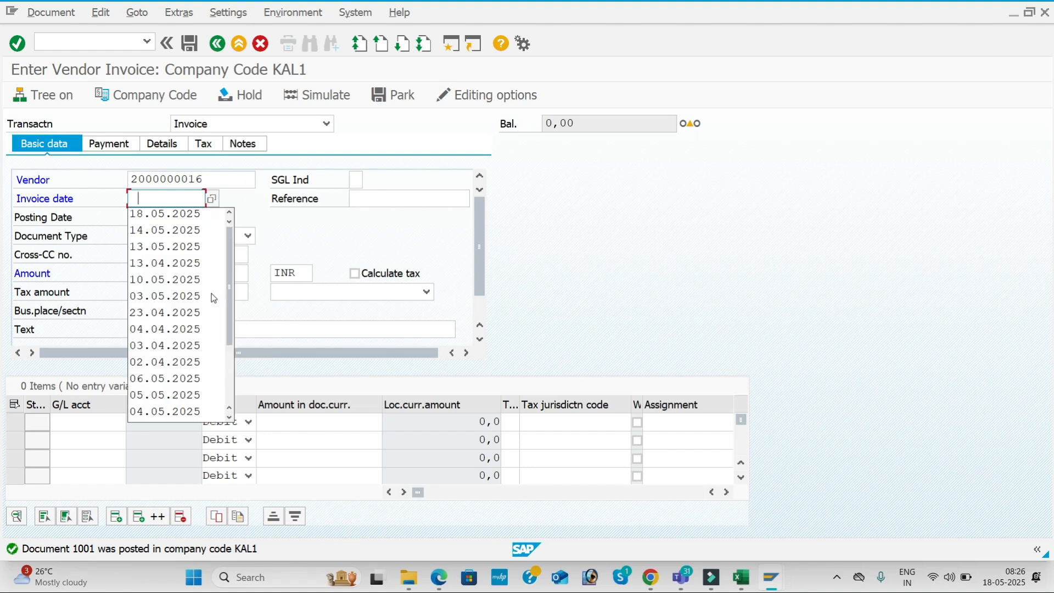
key("Down")
key("Tab")
key("Down")
key("Tab")
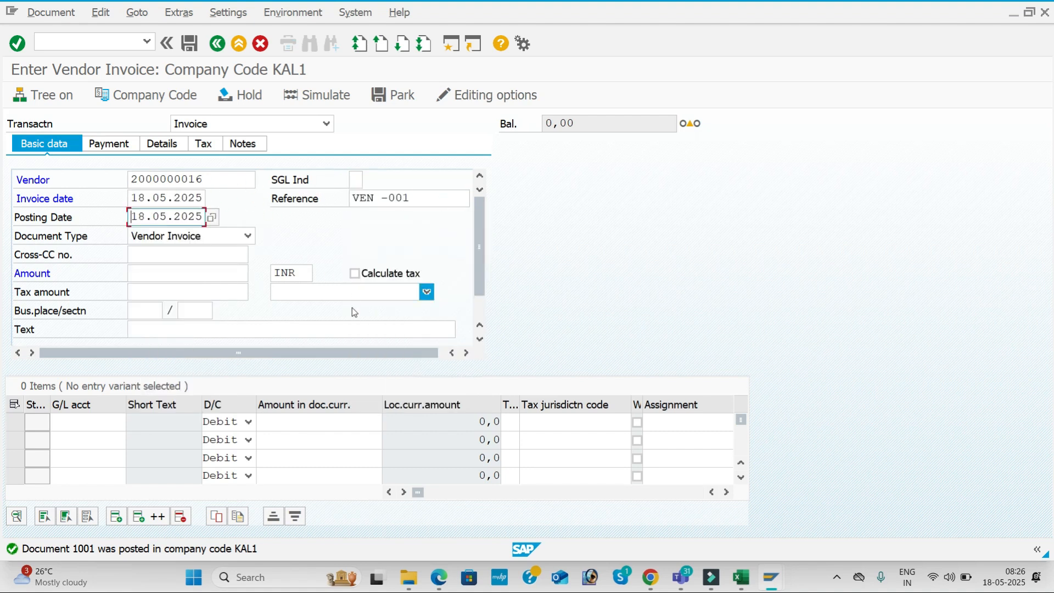
left_click(418, 197)
key("BackSpace")
type("2")
key("Tab")
key("Tab")
key("Tab")
key("Tab")
key("Down")
key("Down")
key("Down")
key("Down")
key("Down")
key("Down")
key("Down")
key("Down")
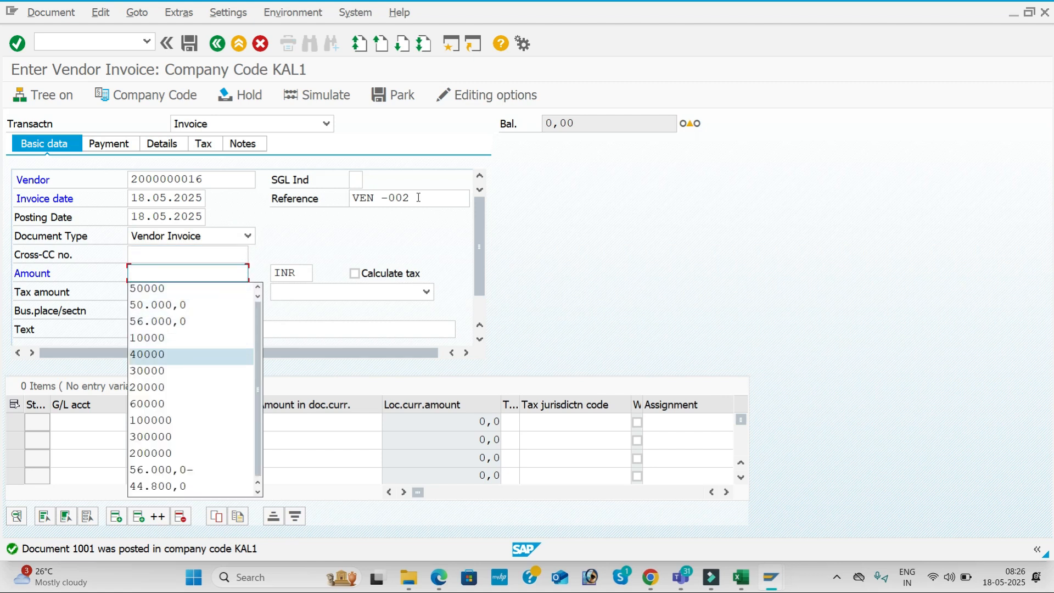
key("Down")
key("Return")
key("Tab")
key("Tab")
key("Tab")
key("Tab")
key("Tab")
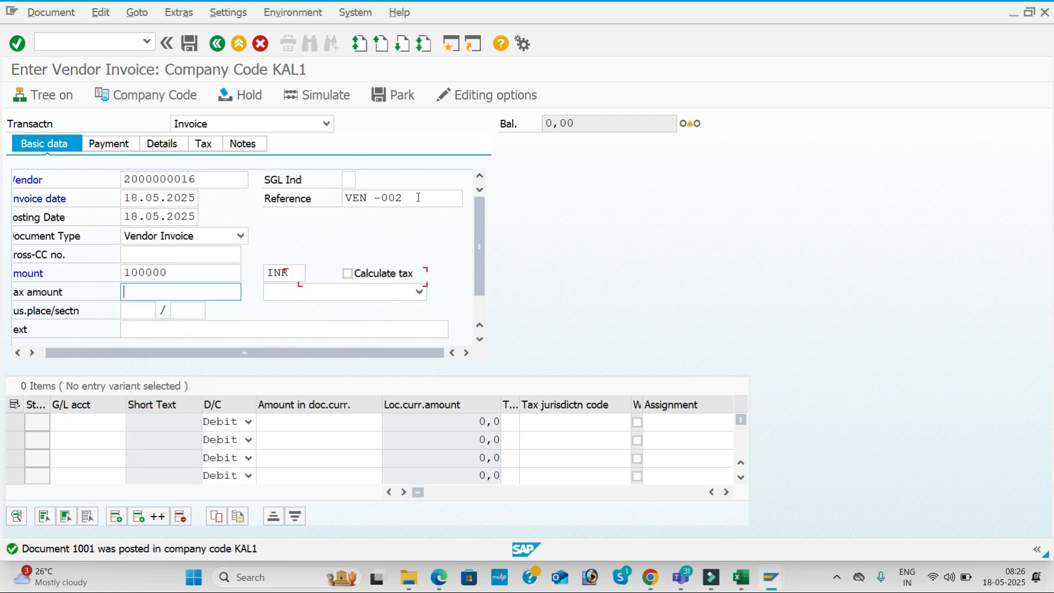
Add text VENDOR INVOICE and a G/L 400005 line for 100000 dated 18.05.2025, then simulate and post
key("Down")
key("Return")
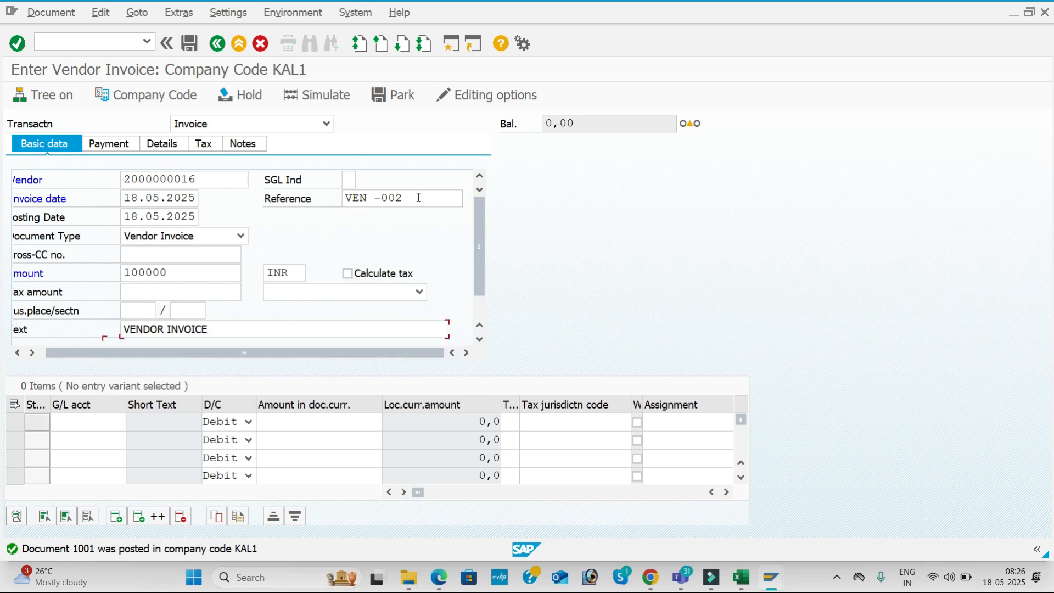
key("Tab")
key("Tab")
key("Down")
key("Return")
key("Tab")
key("Tab")
key("Down")
key("Down")
key("Return")
key("Tab")
key("Tab")
key("Tab")
key("Tab")
key("Tab")
key("Down")
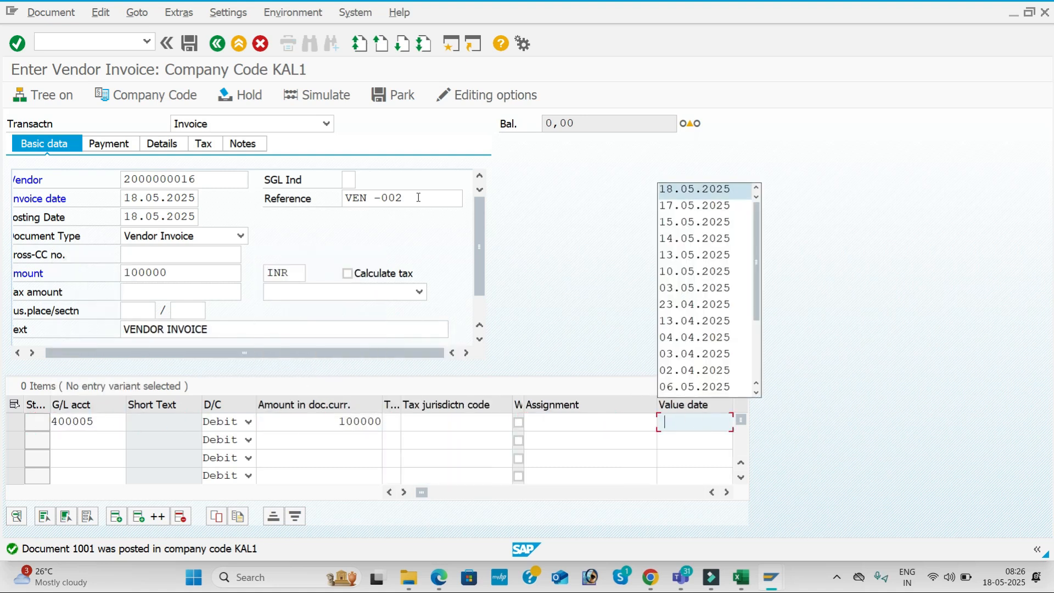
key("Return")
key("Tab")
key("Down")
key("Return")
key("Tab")
key("Return")
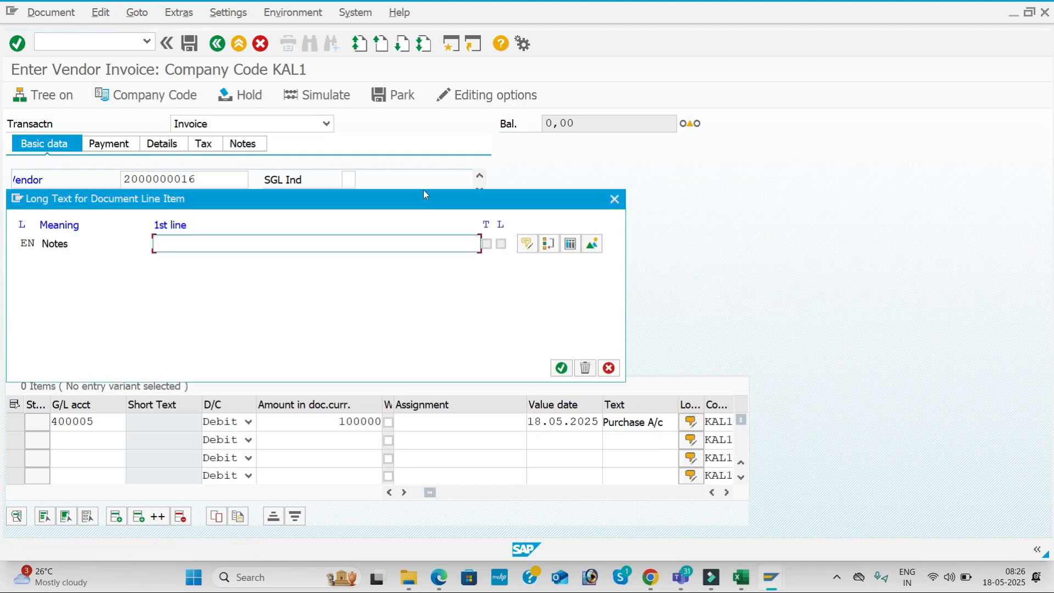
left_click(614, 199)
left_click(324, 95)
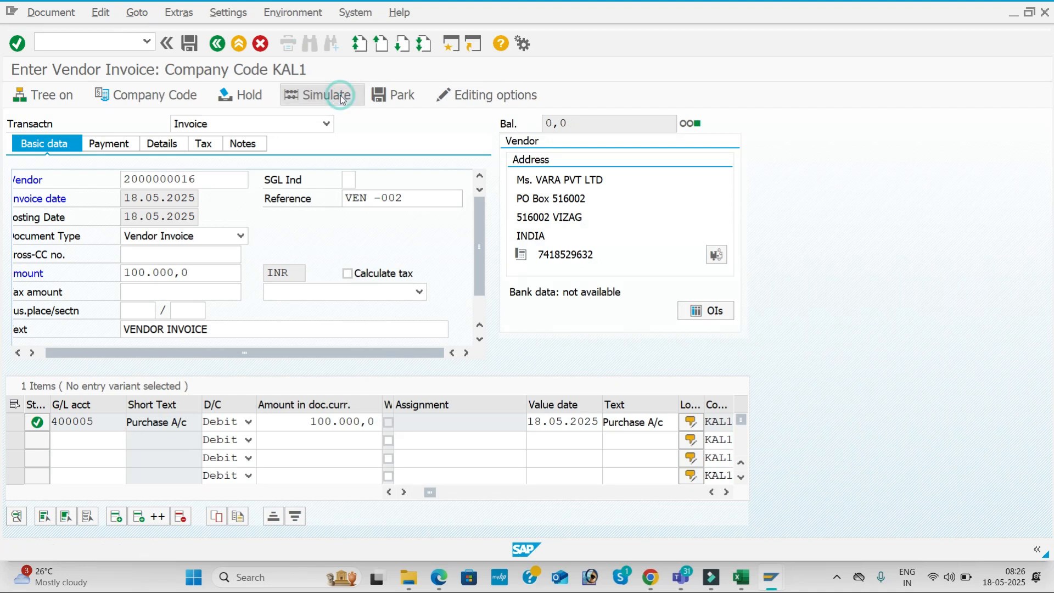
left_click(189, 44)
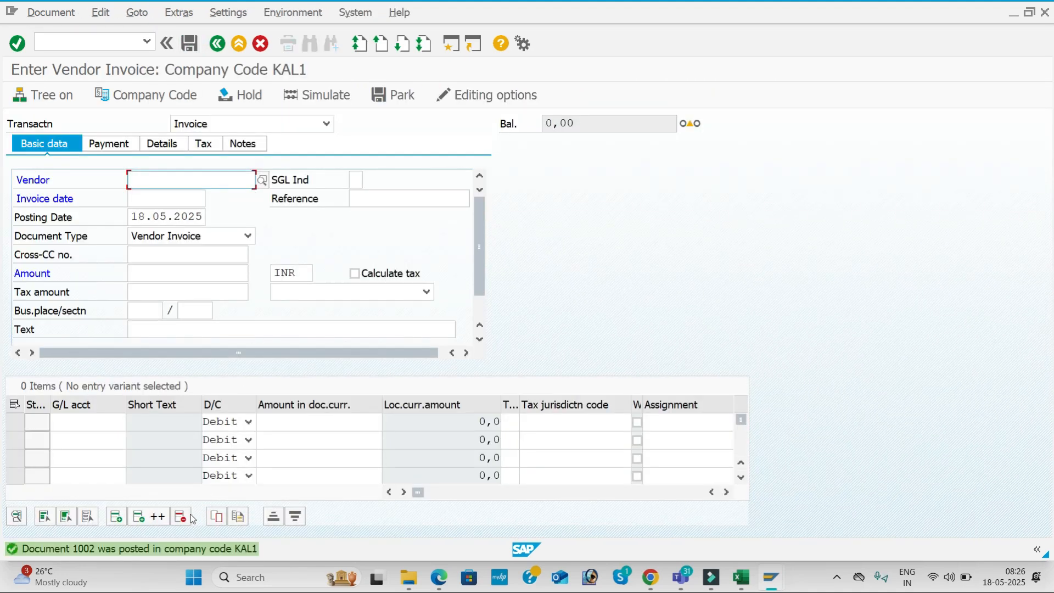
type("2000000016")
key("Tab")
key("Down")
key("Down")
key("Tab")
key("Tab")
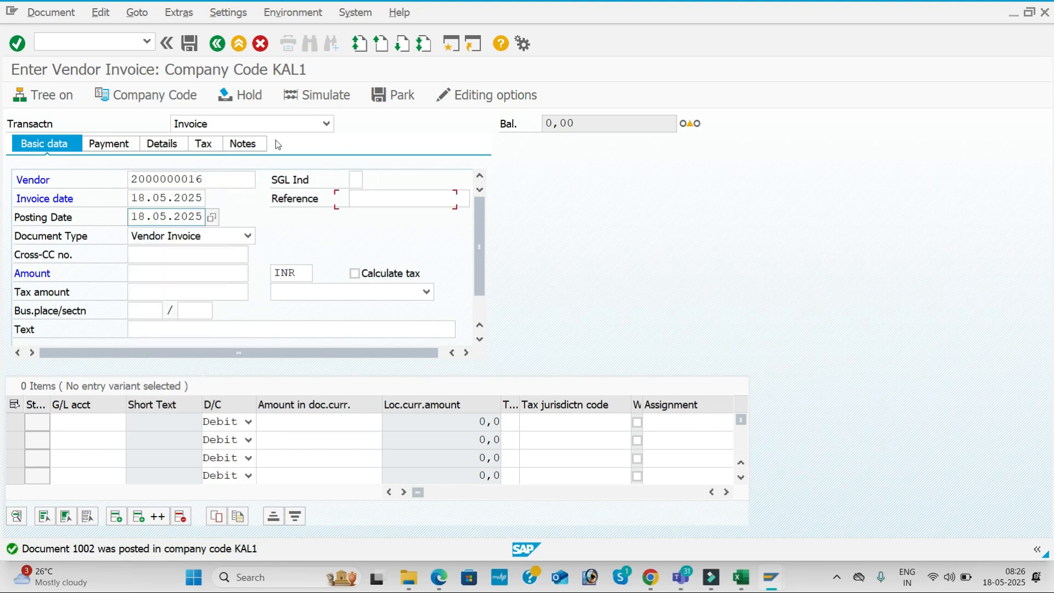
left_click(416, 198)
key("Down")
key("Down")
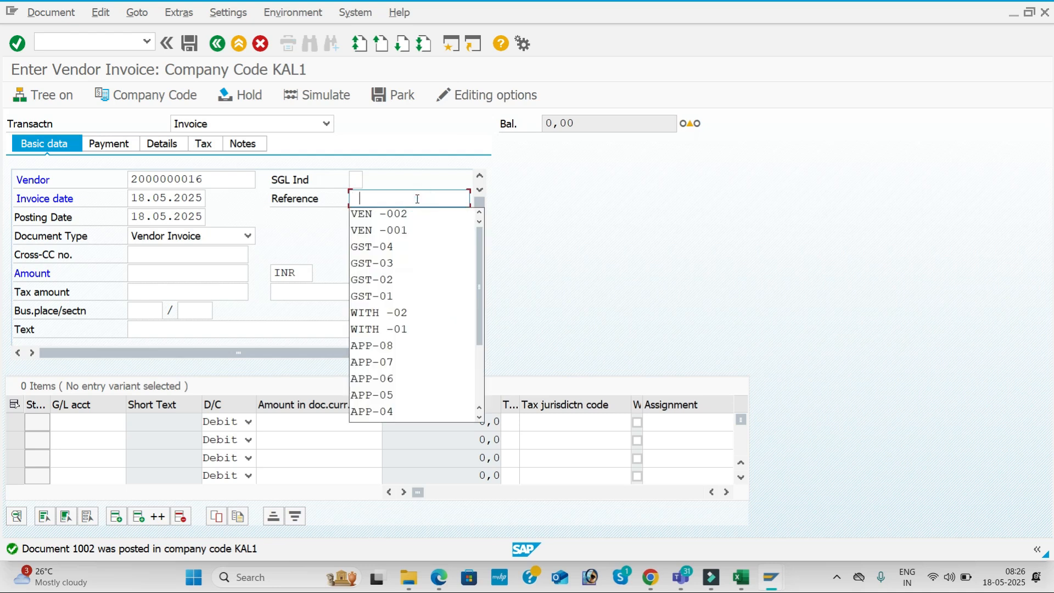
key("Return")
left_click(417, 199)
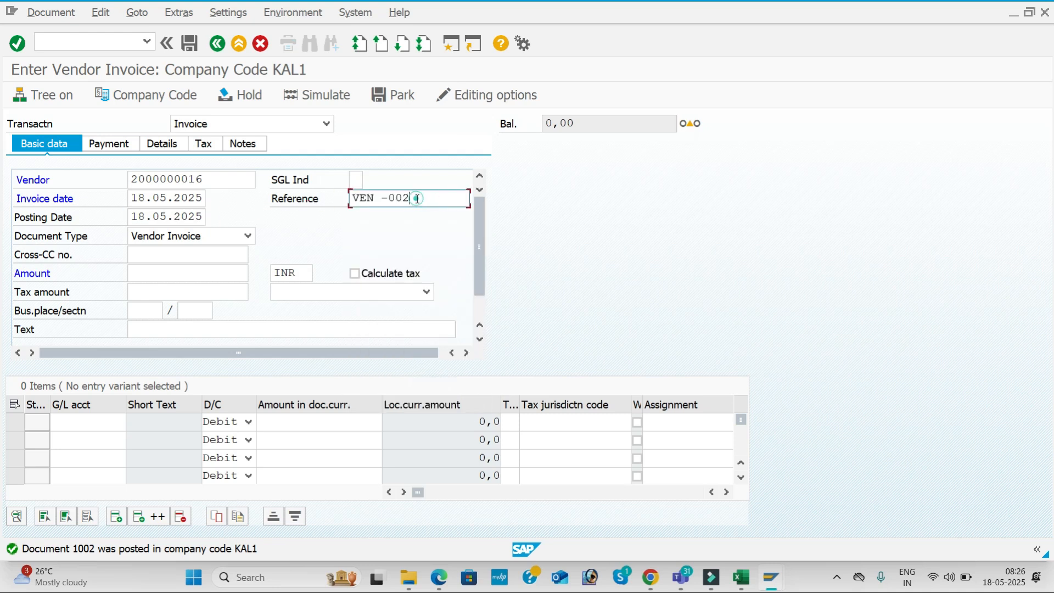
key("BackSpace")
type("3")
key("Return")
Fill in invoice amount 40000 and the text VENDOR INVOICE
key("Tab")
key("Tab")
key("Tab")
key("Tab")
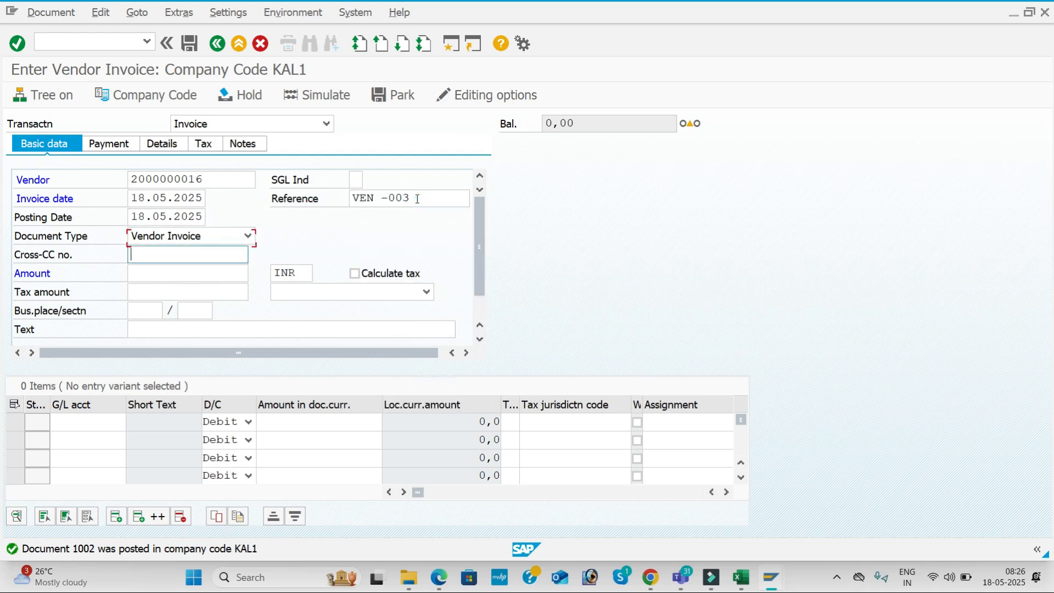
key("Down")
key("Down")
key("Down")
key("Down")
key("Down")
key("Down")
key("Down")
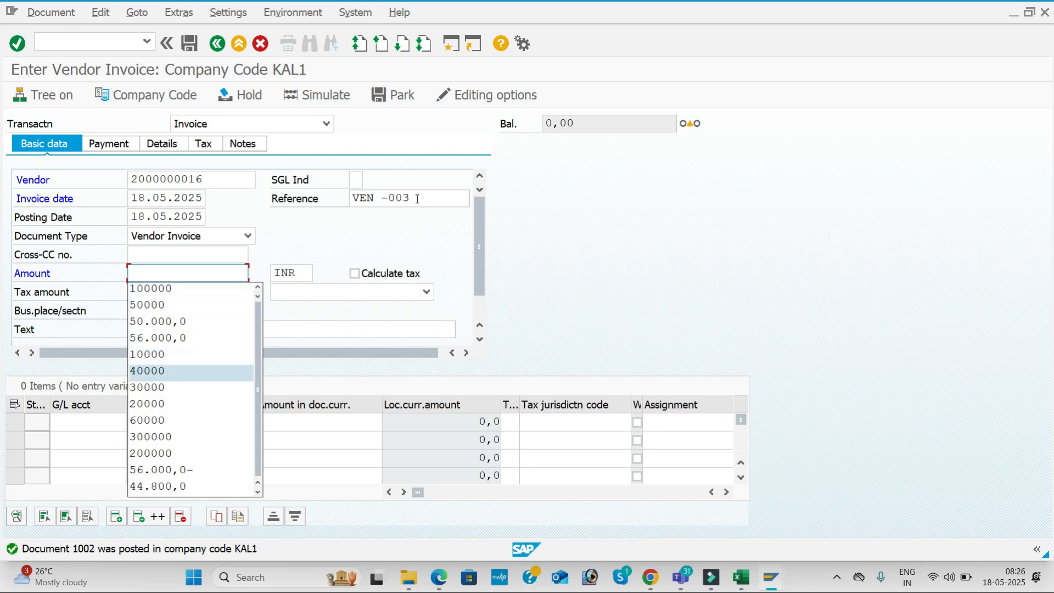
key("Return")
key("Tab")
key("Tab")
key("Tab")
key("Tab")
key("Tab")
key("Tab")
key("Tab")
key("Down")
key("Return")
Add the first line item with G/L account 400005 and amount 40000
key("Tab")
key("Down")
key("Return")
key("Tab")
key("Tab")
key("Down")
Complete the line item with value date 18.05.2025 and text Purchase A/c
key("Down")
key("Down")
key("Down")
key("Down")
key("Down")
key("Up")
key("Return")
key("Tab")
key("Tab")
key("Tab")
key("Tab")
key("Down")
key("Return")
key("Tab")
key("Down")
key("Return")
key("Tab")
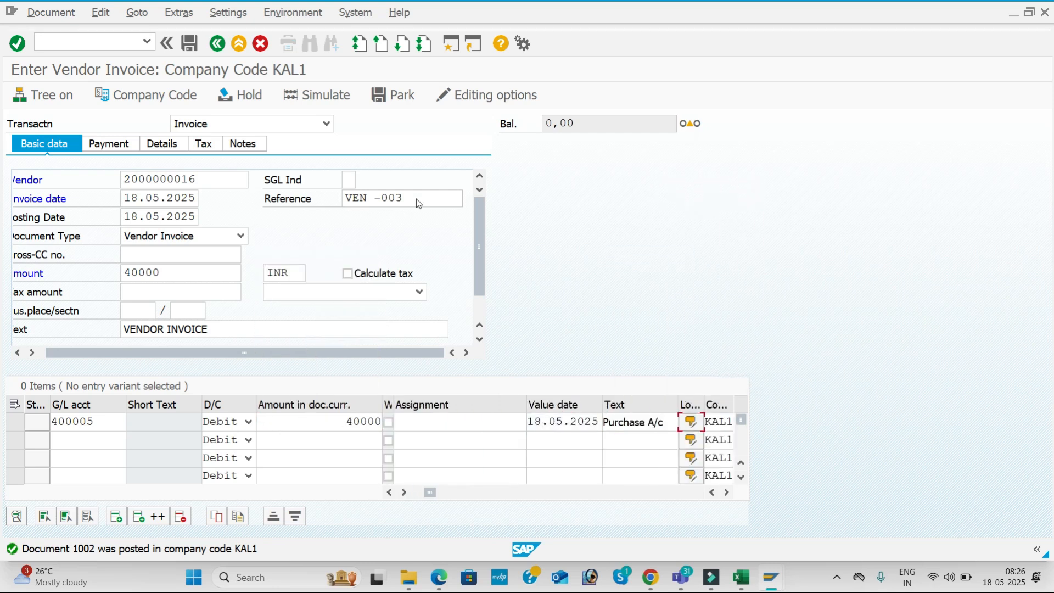
key("Return")
Simulate the invoice and post it as document 1003
left_click(615, 201)
left_click(327, 97)
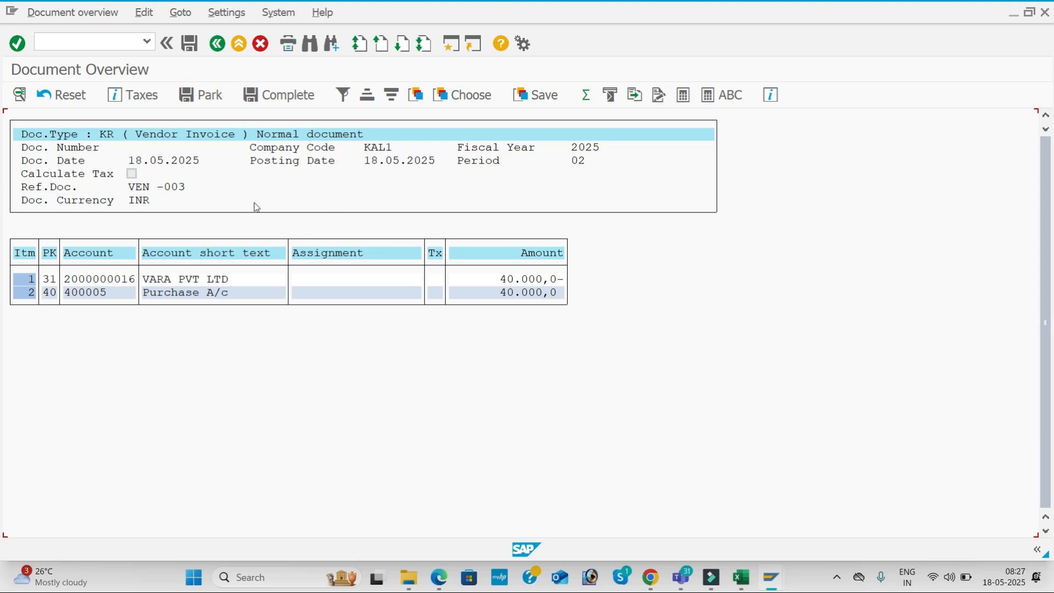
left_click(189, 44)
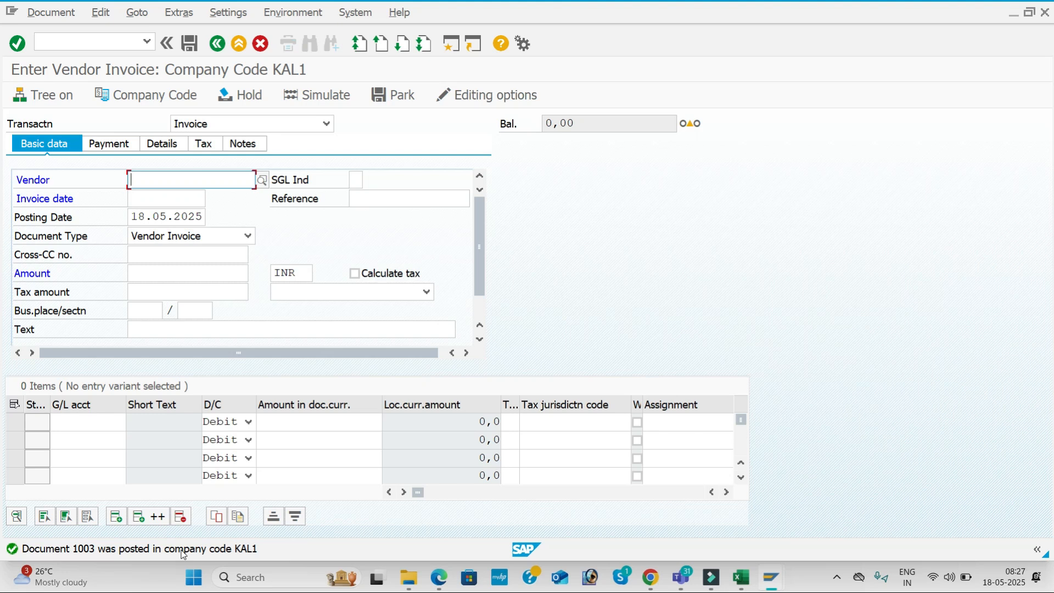
Look up the next T-code, FBL1N, in the Excel T-code list
key("alt+Tab")
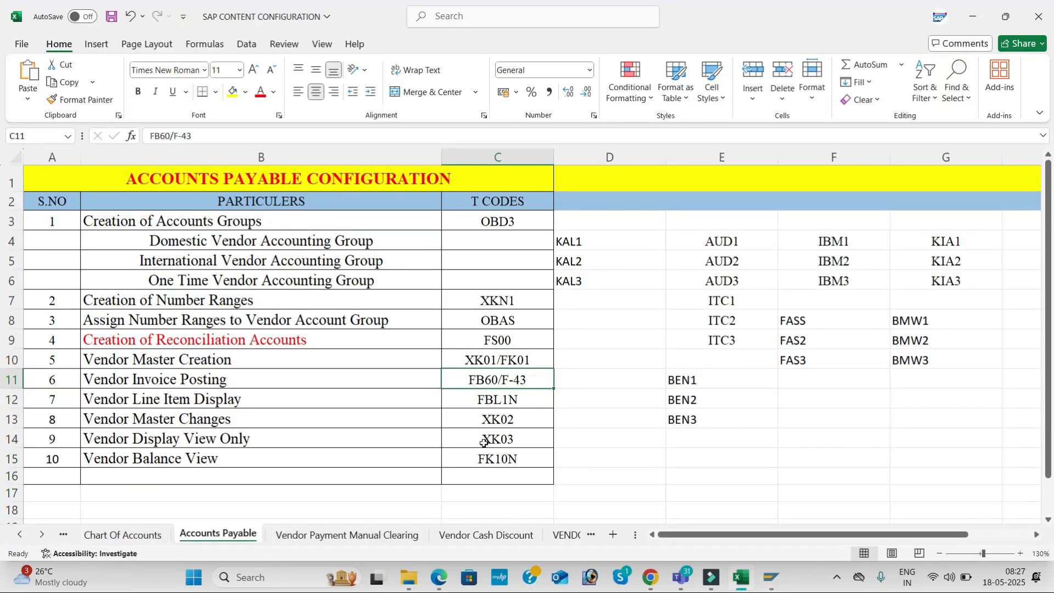
left_click(510, 393)
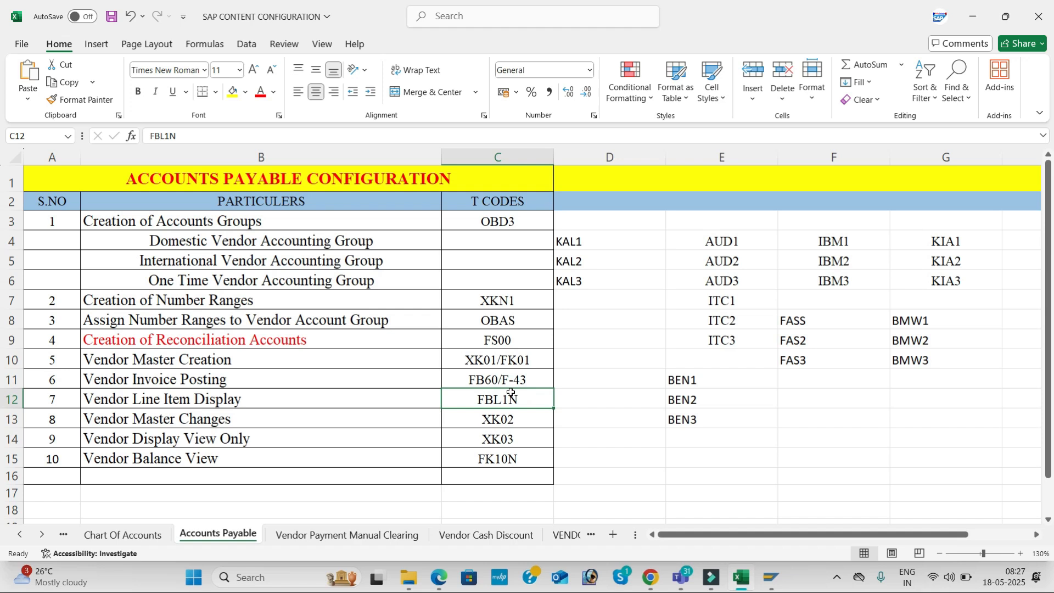
key("alt+Tab")
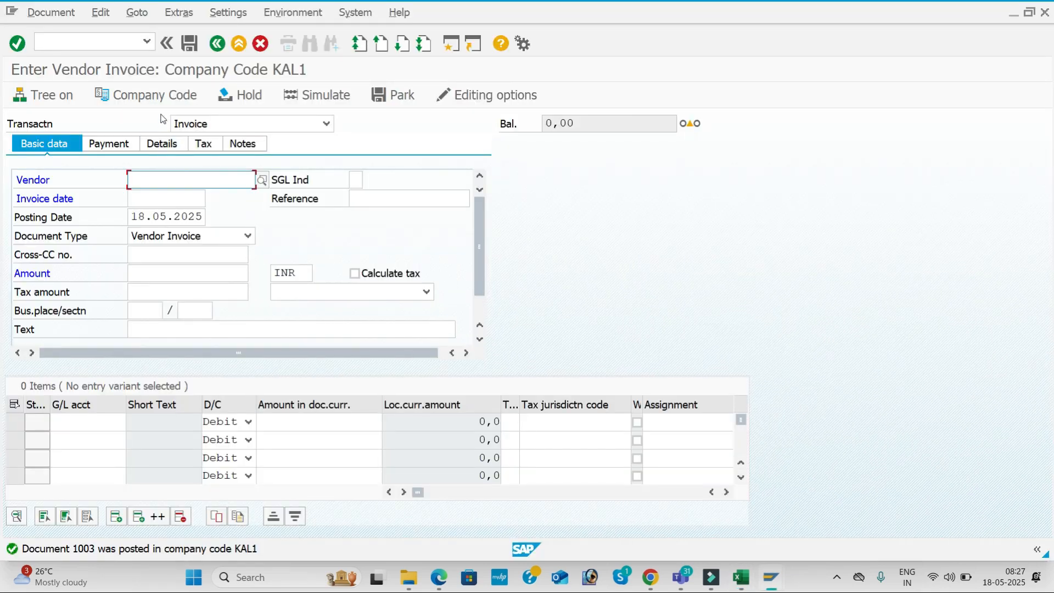
left_click(98, 41)
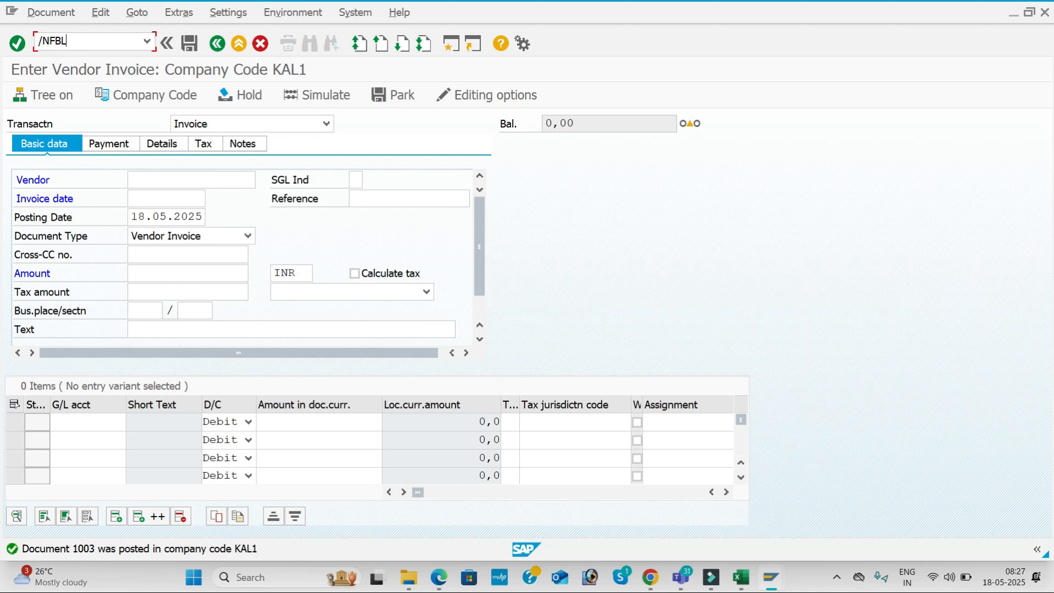
key("Return")
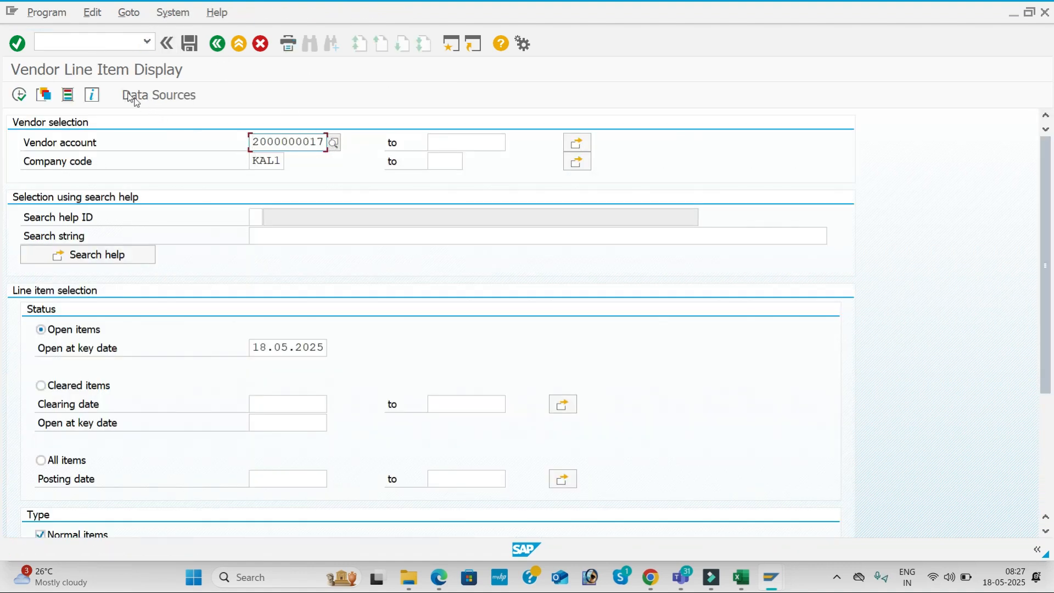
left_click(335, 143)
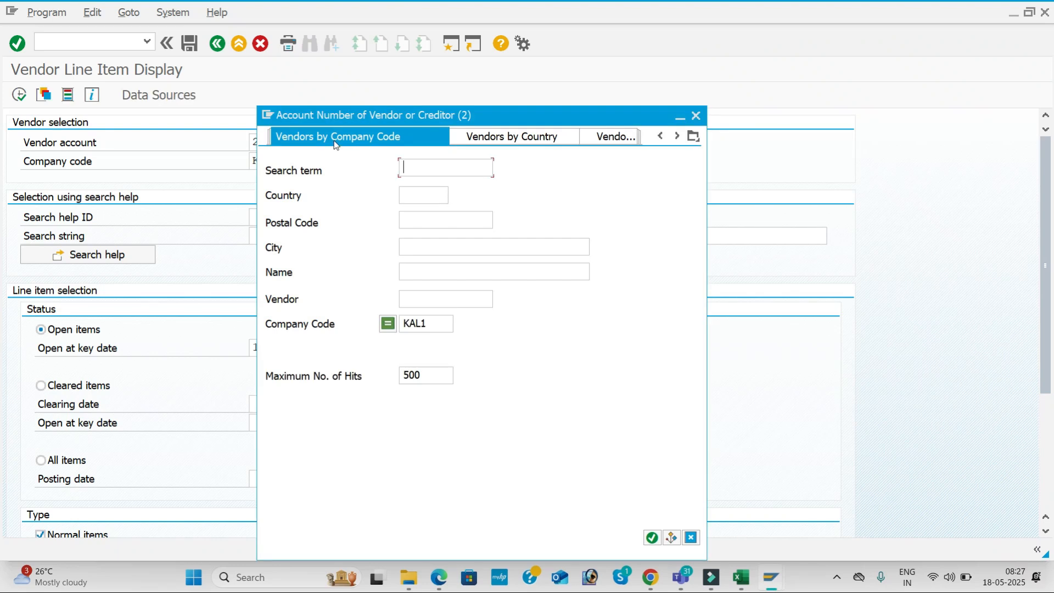
key("Return")
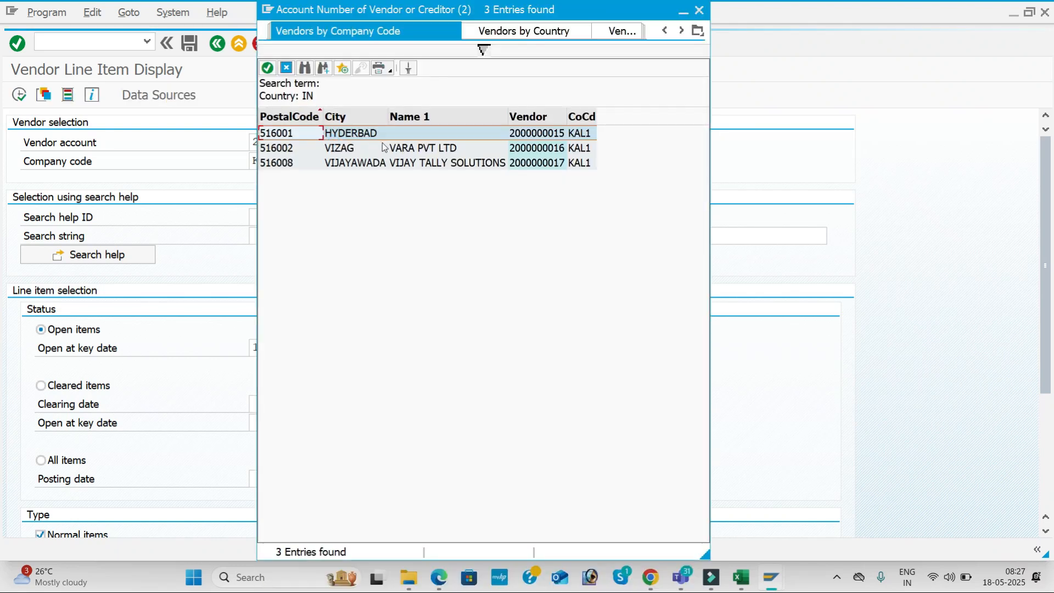
double_click(433, 149)
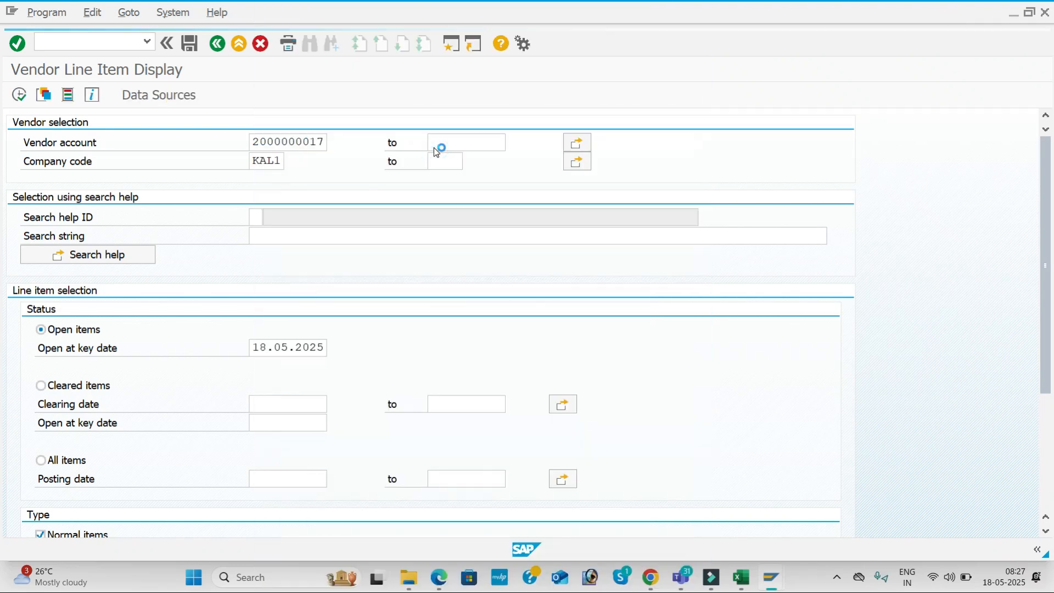
left_click(19, 95)
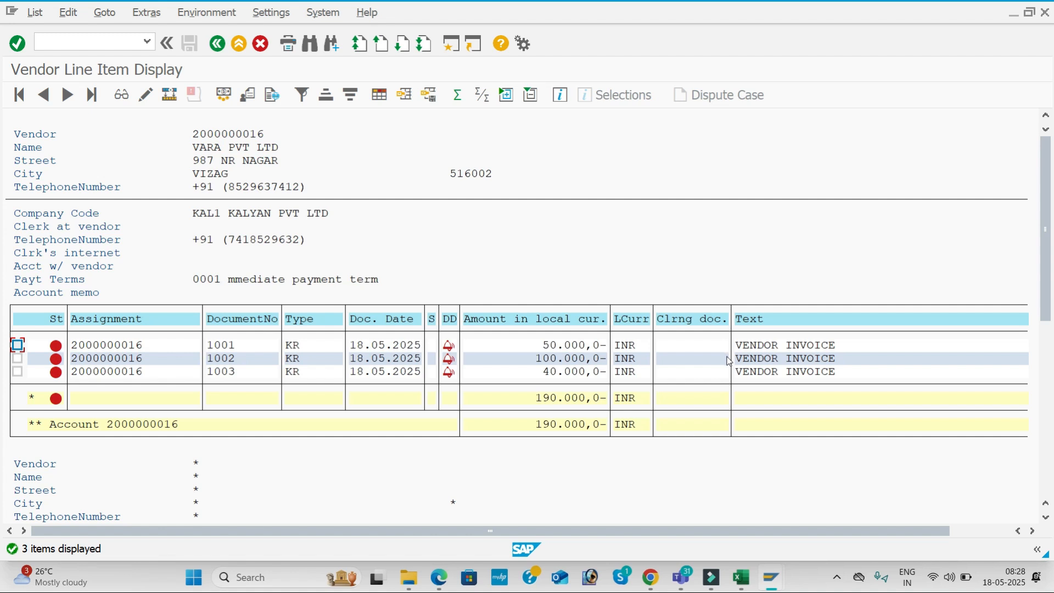
key("alt+Tab")
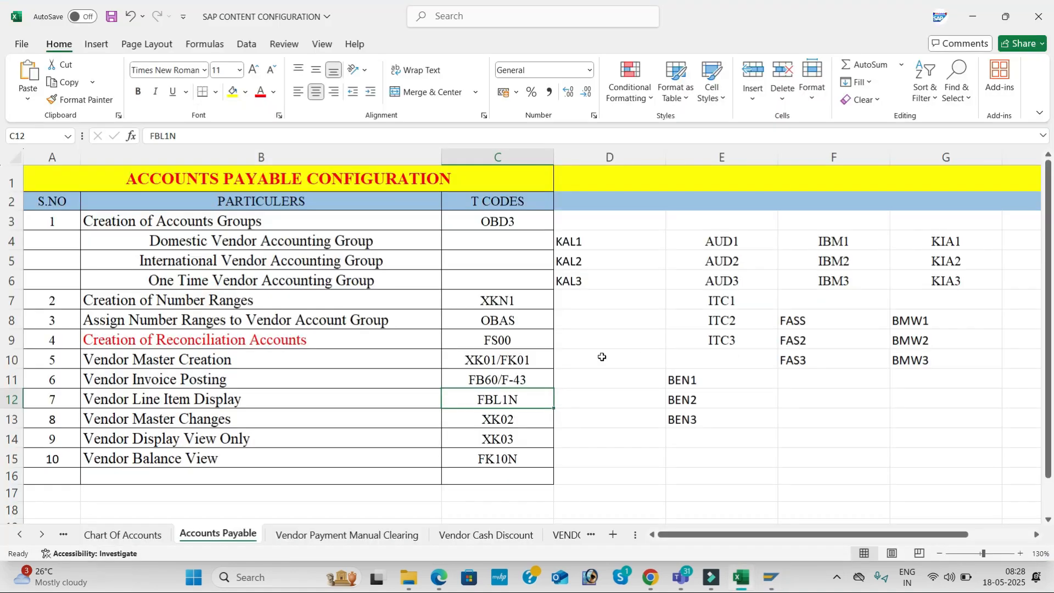
left_click(523, 424)
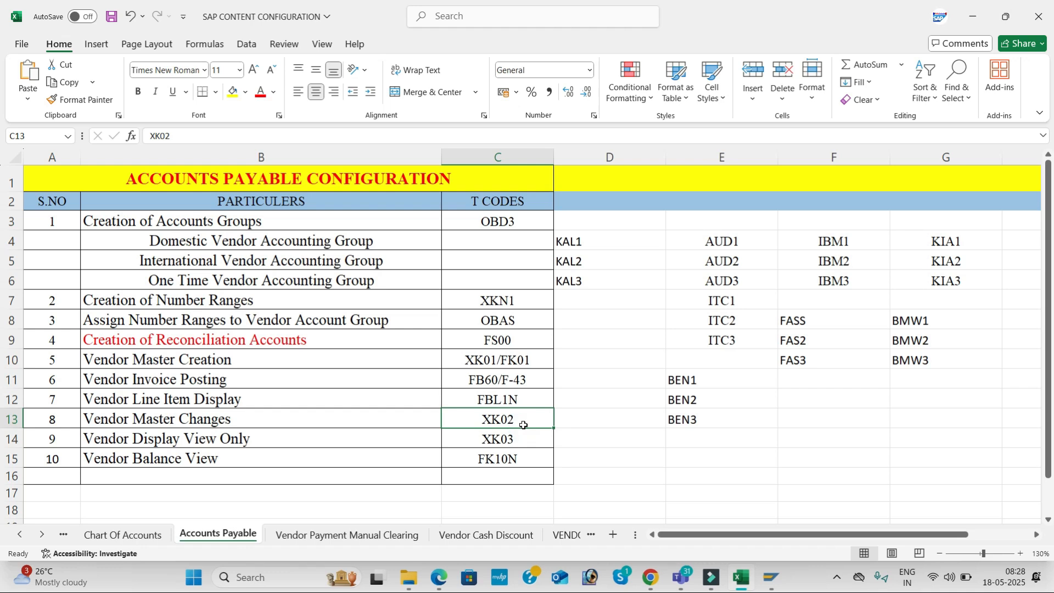
key("alt+Tab")
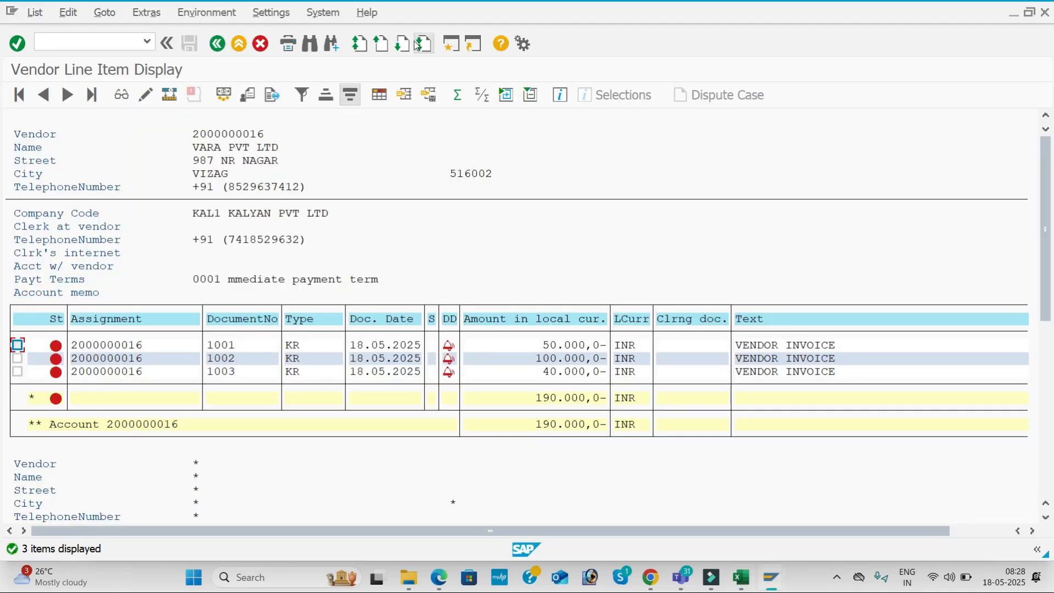
left_click(451, 47)
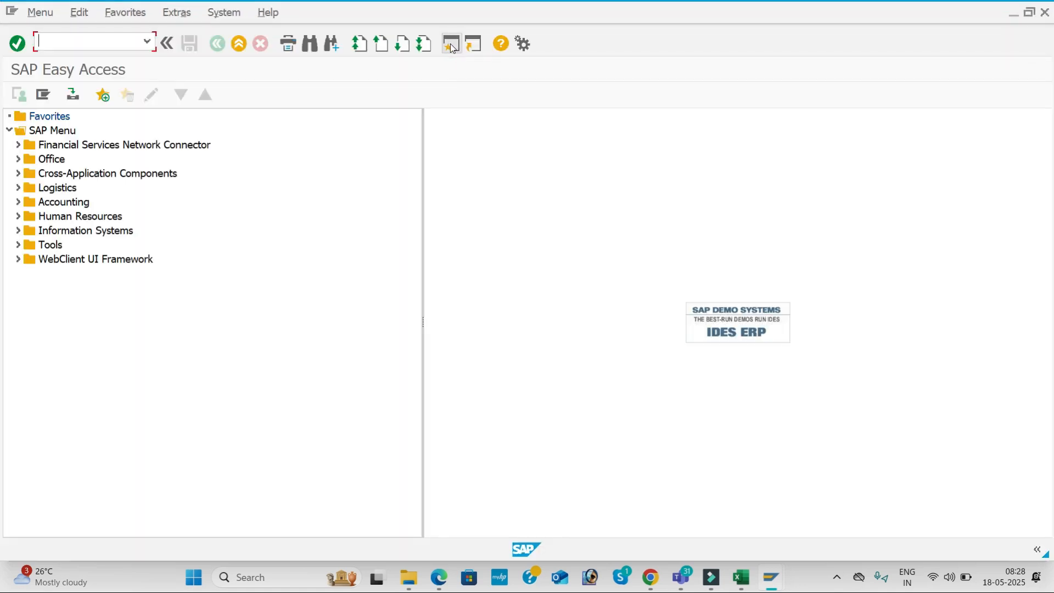
type("XK02")
key("Return")
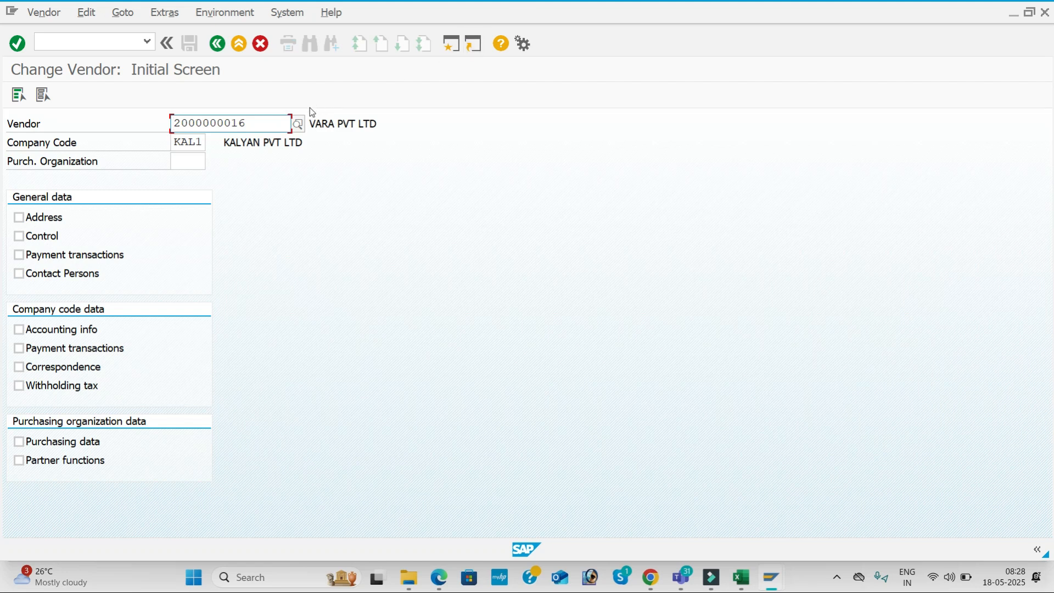
left_click(298, 124)
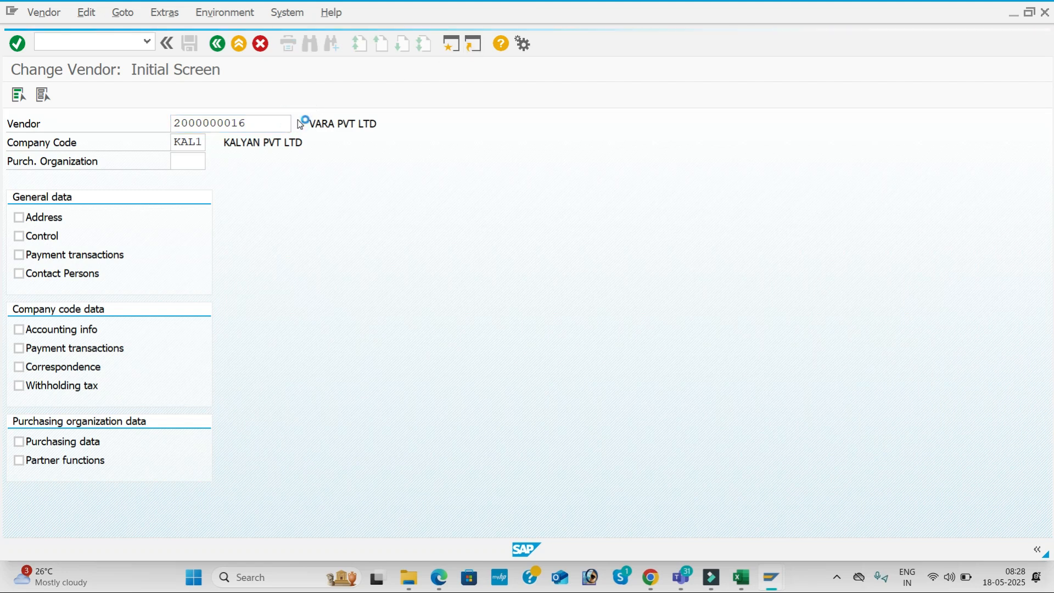
key("Return")
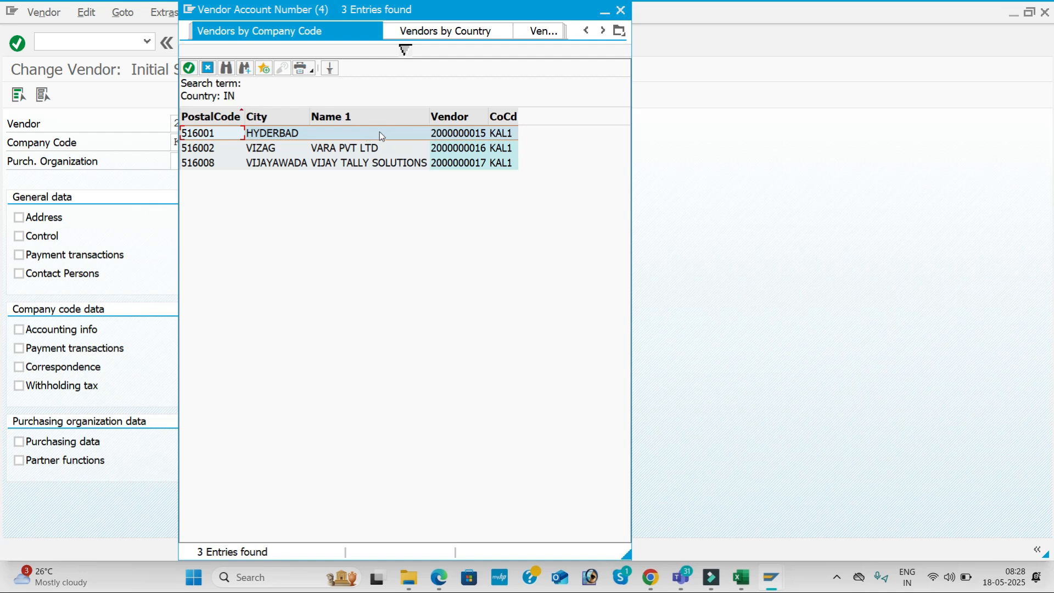
double_click(456, 133)
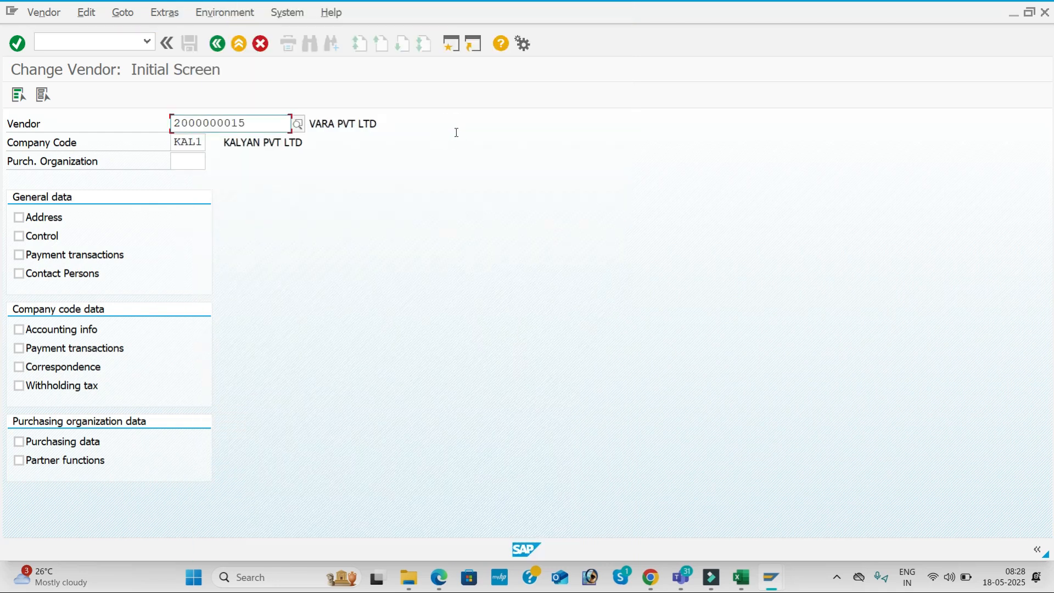
Change the vendor's name to BMW IT SOLUTIONS on the address screen
left_click(21, 96)
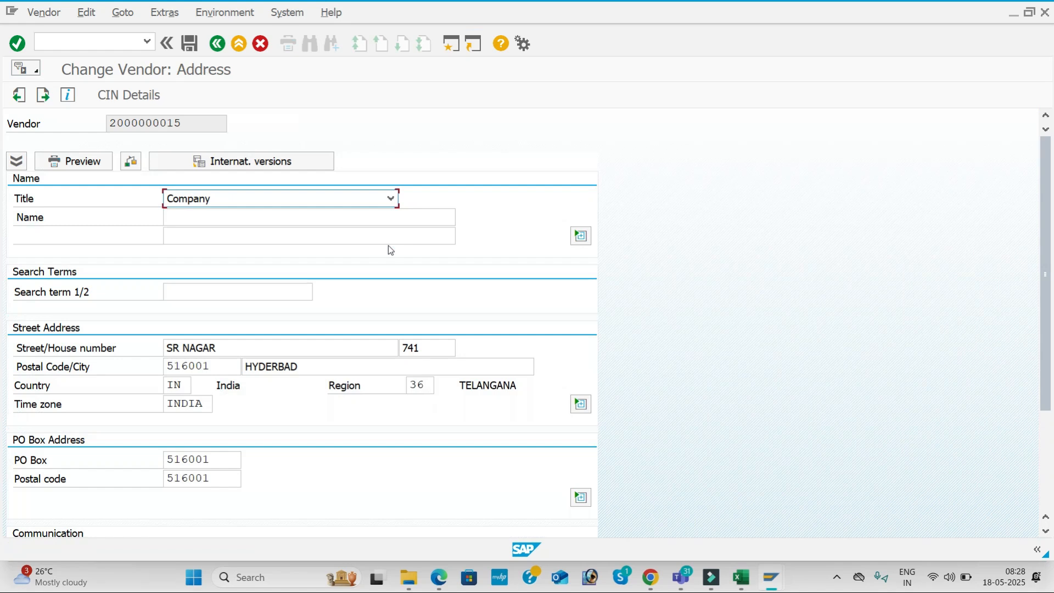
left_click(294, 221)
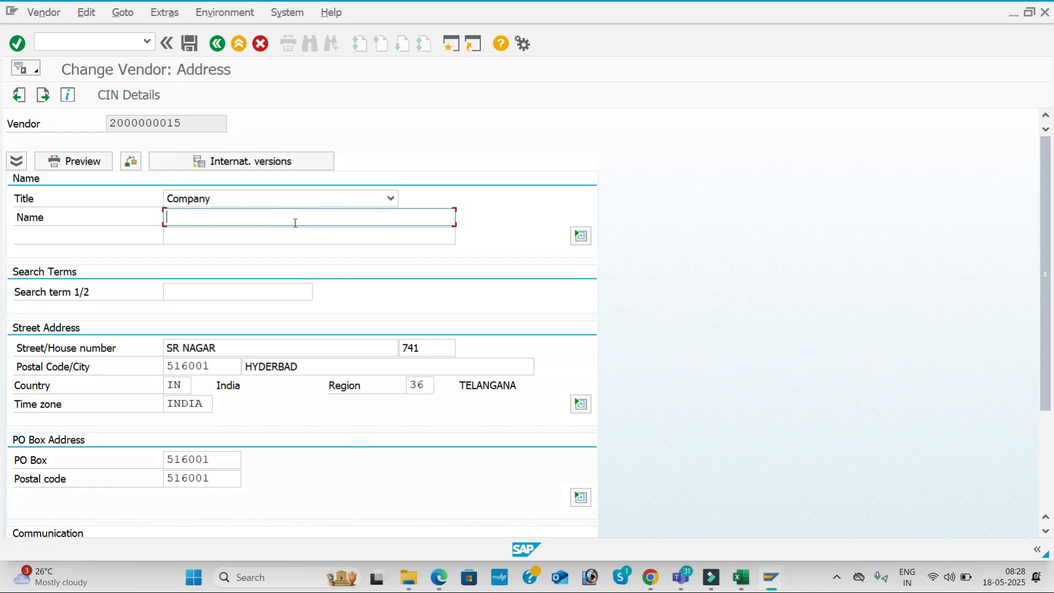
left_click(295, 223)
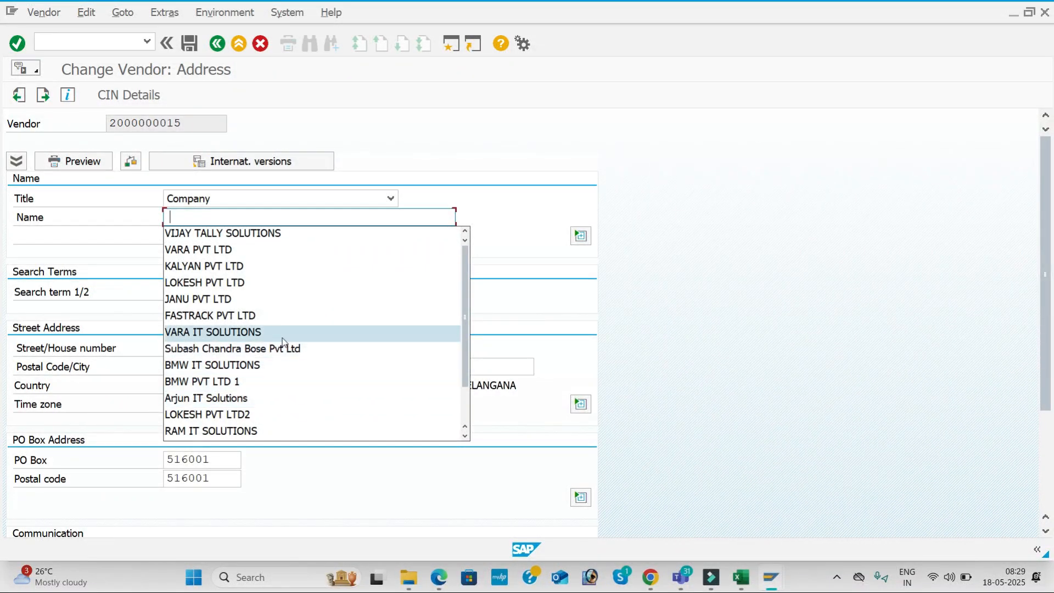
left_click(288, 366)
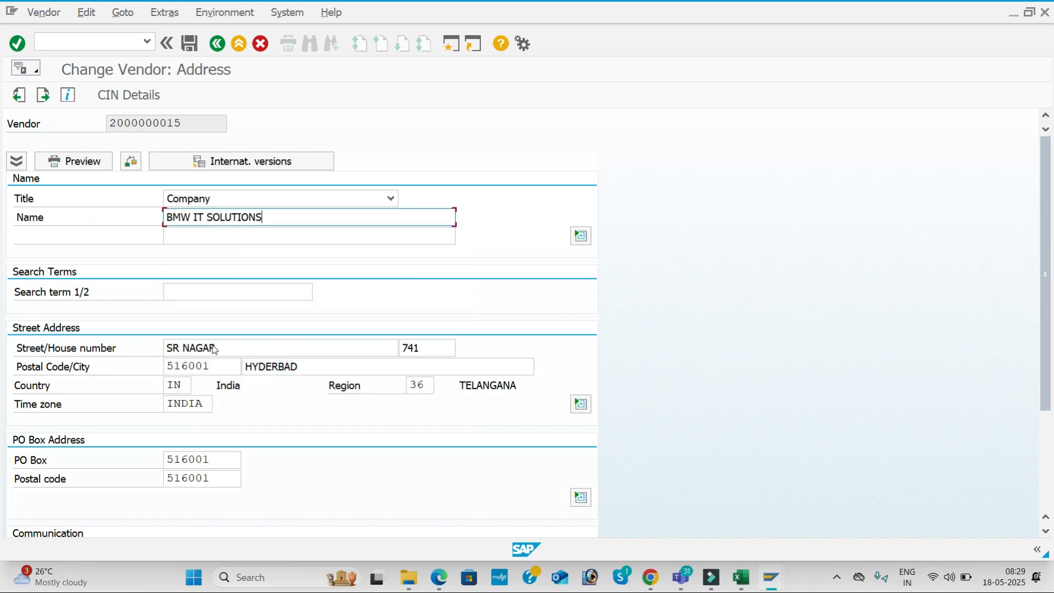
Set street HAYAT NAGAR and house number 55555, then save the vendor
left_click(230, 347)
key("BackSpace")
key("BackSpace")
key("BackSpace")
key("BackSpace")
key("BackSpace")
key("BackSpace")
key("BackSpace")
key("BackSpace")
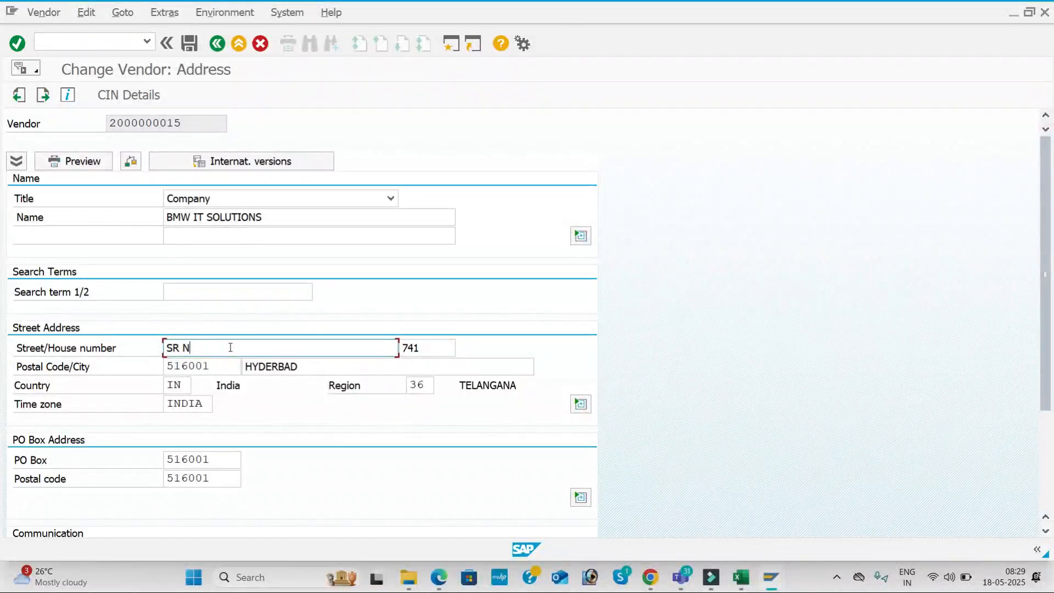
type("HAYAT NAGAR")
left_click(428, 348)
key("BackSpace")
key("BackSpace")
key("BackSpace")
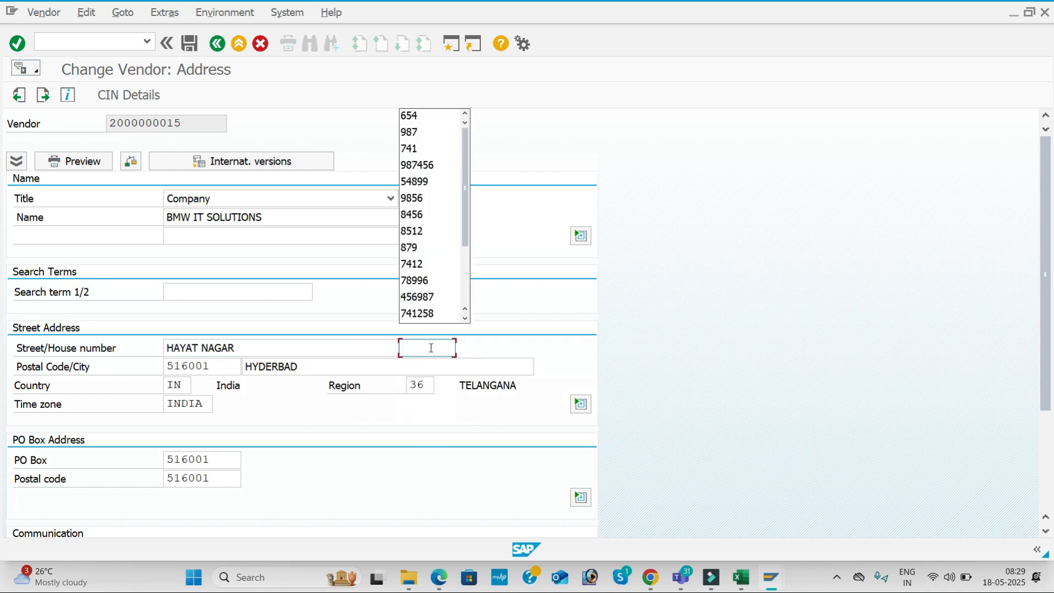
type("55555")
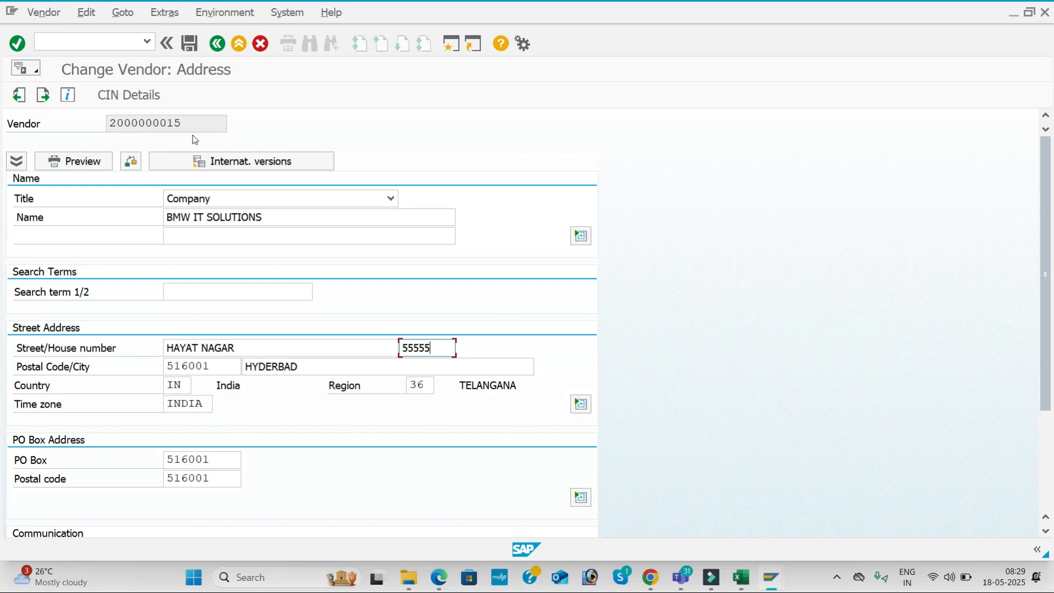
left_click(191, 42)
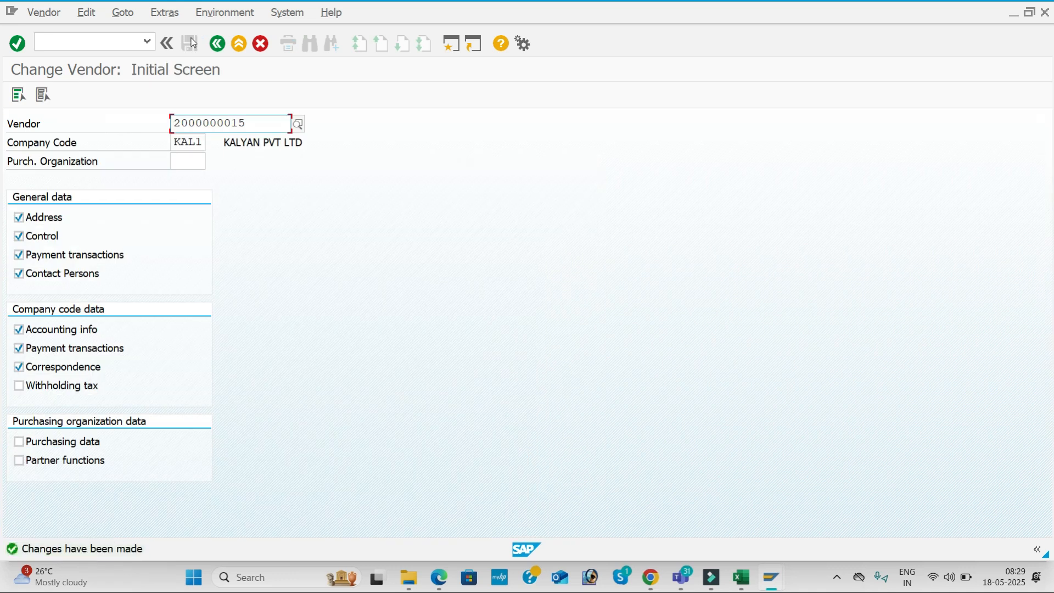
Glance at the configuration workbook, then return to the Change Vendor screen
key("alt+Tab")
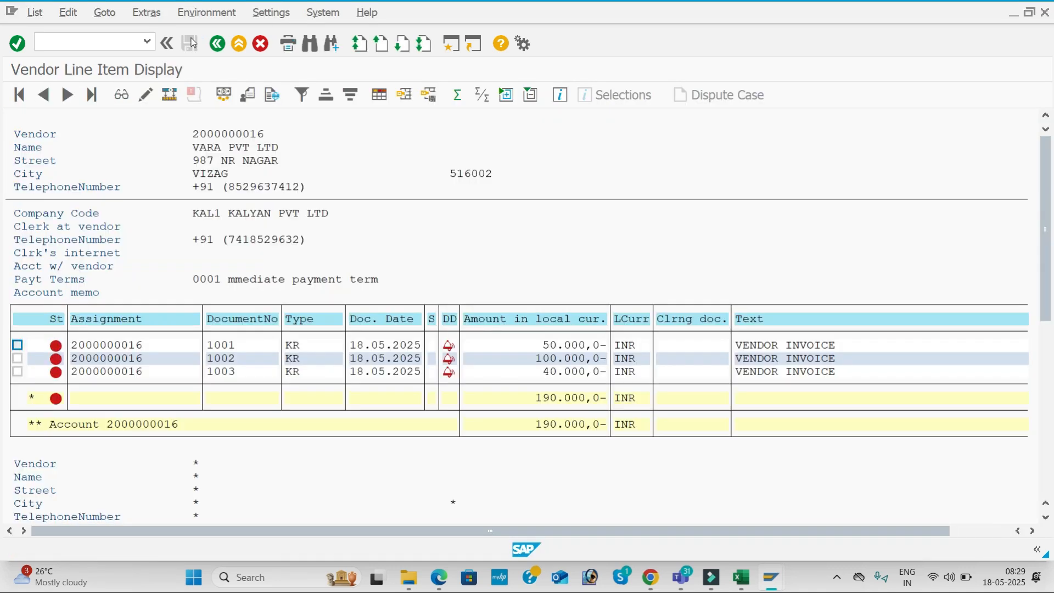
key("alt+Tab")
key("alt+Tab")
left_click(522, 437)
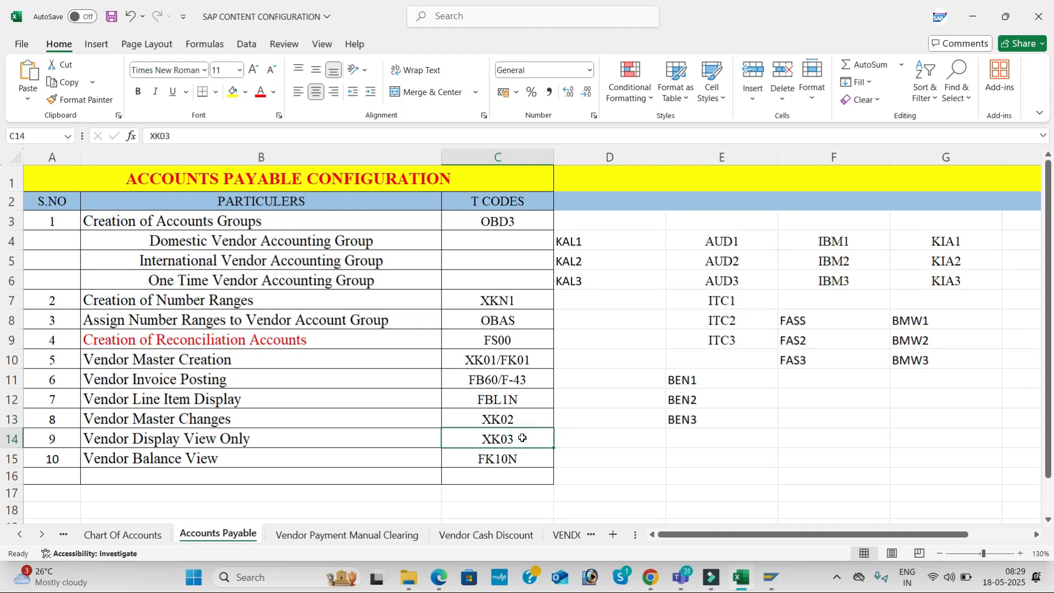
key("alt+Tab")
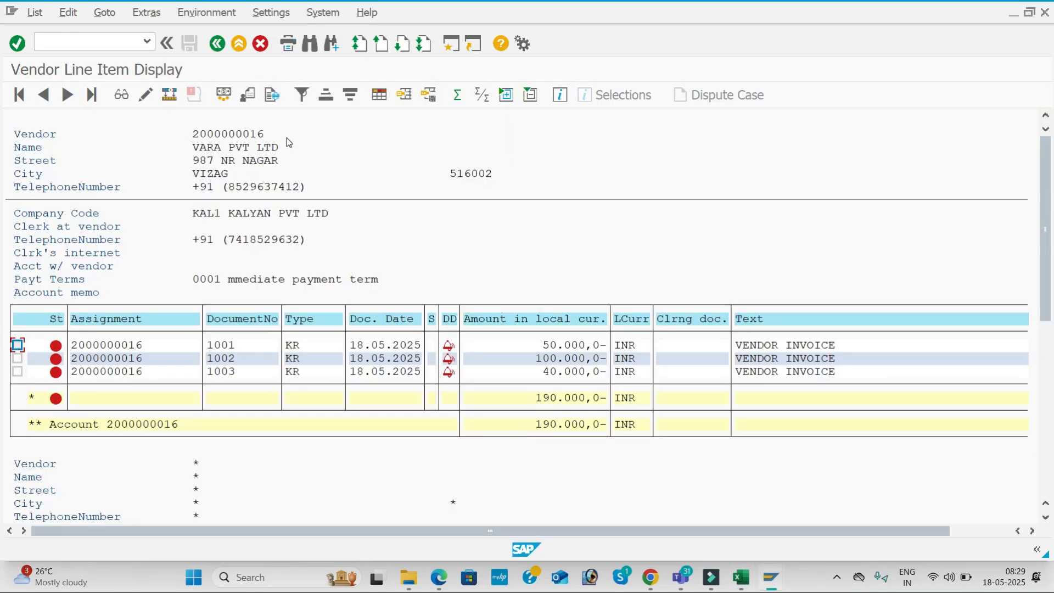
key("alt+Tab")
key("alt+Tab")
left_click(81, 36)
type("/")
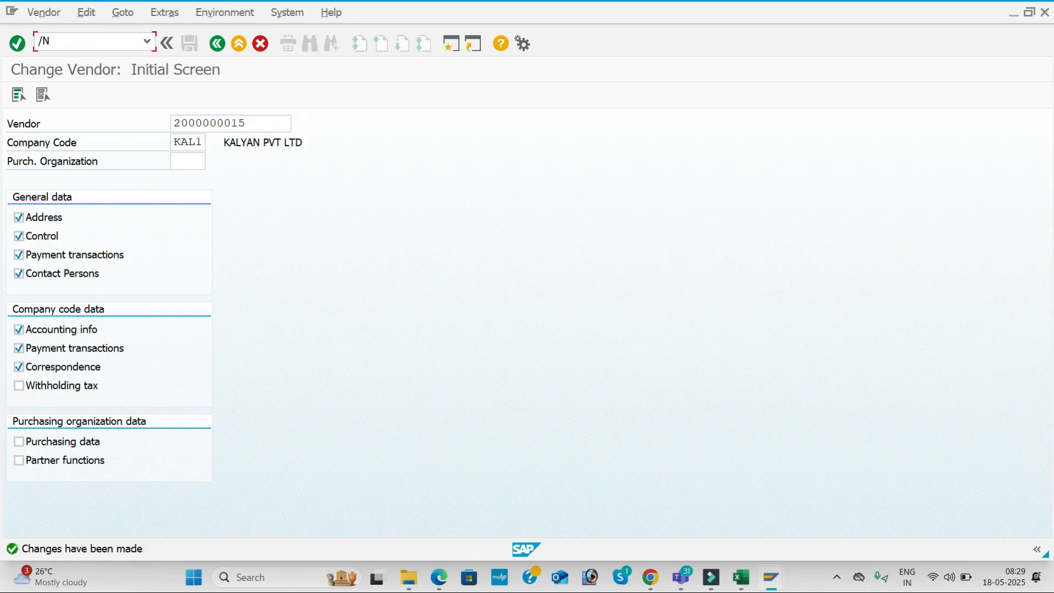
type("NXK03")
key("Return")
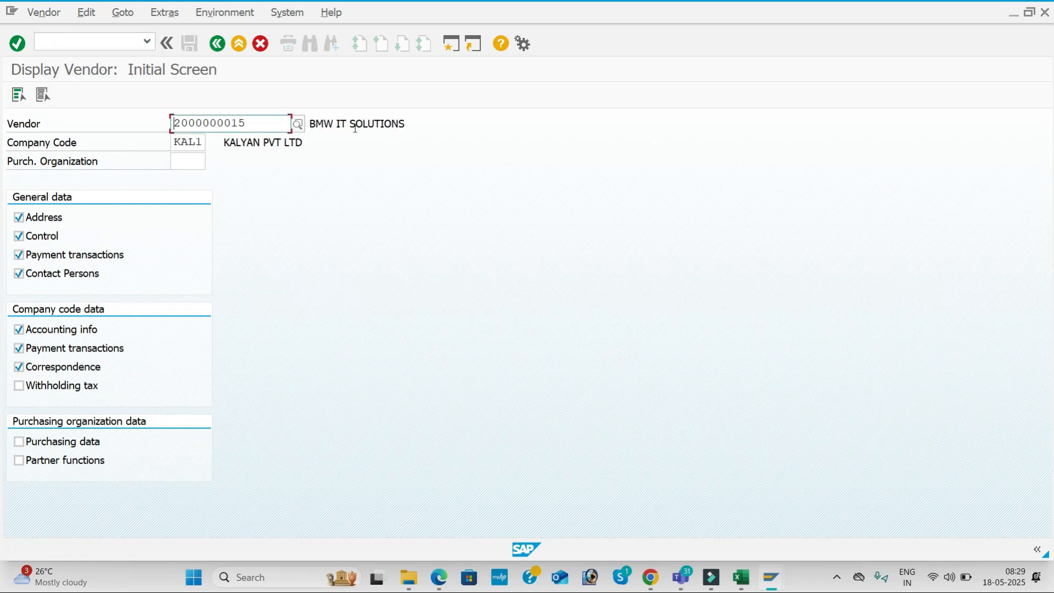
key("Return")
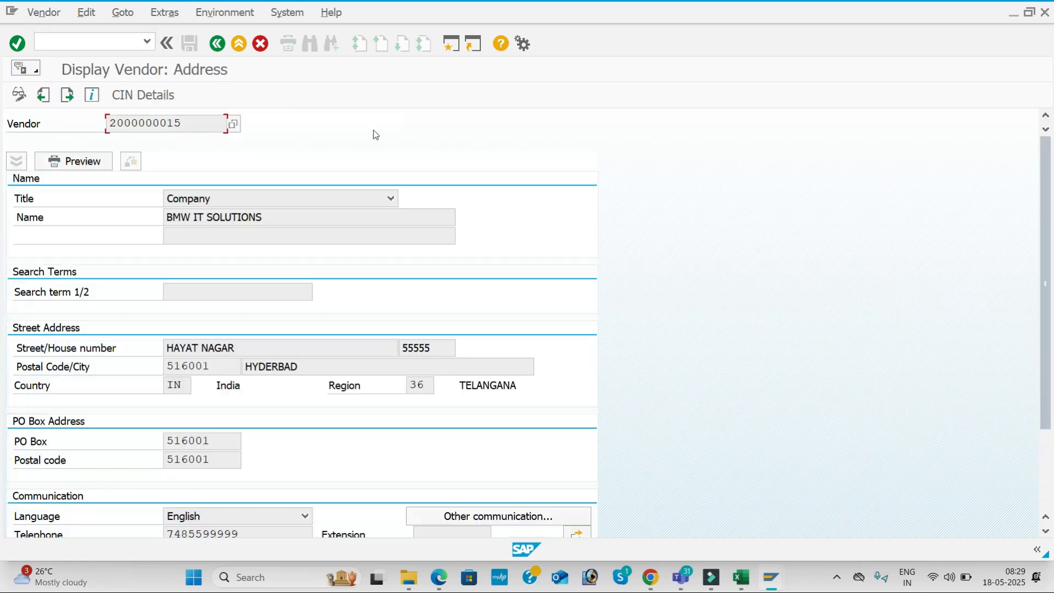
left_click(276, 218)
left_click(252, 347)
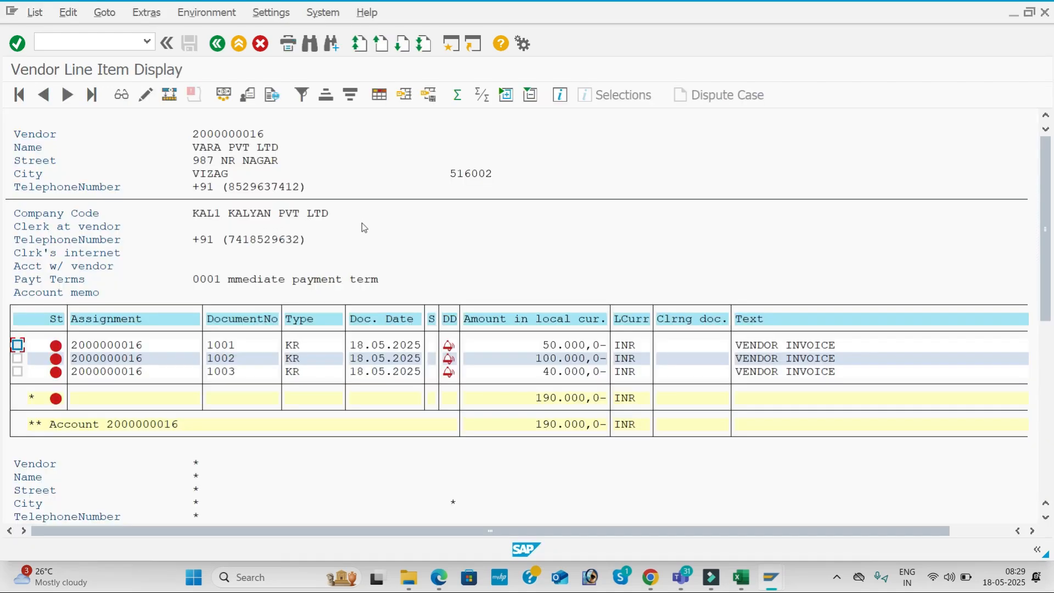
key("alt+Tab")
key("alt+Tab")
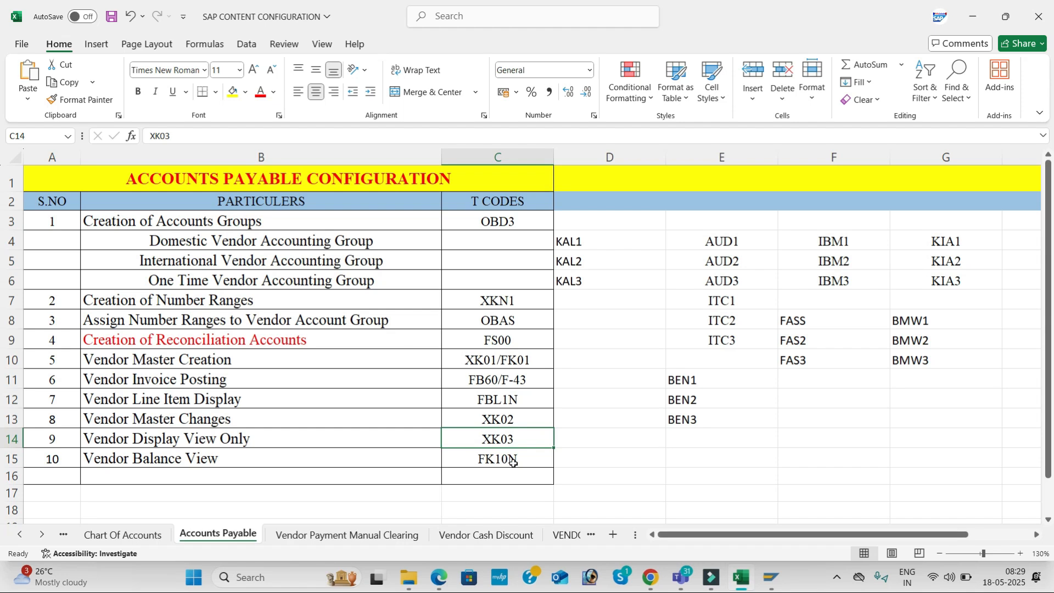
key("alt+Tab")
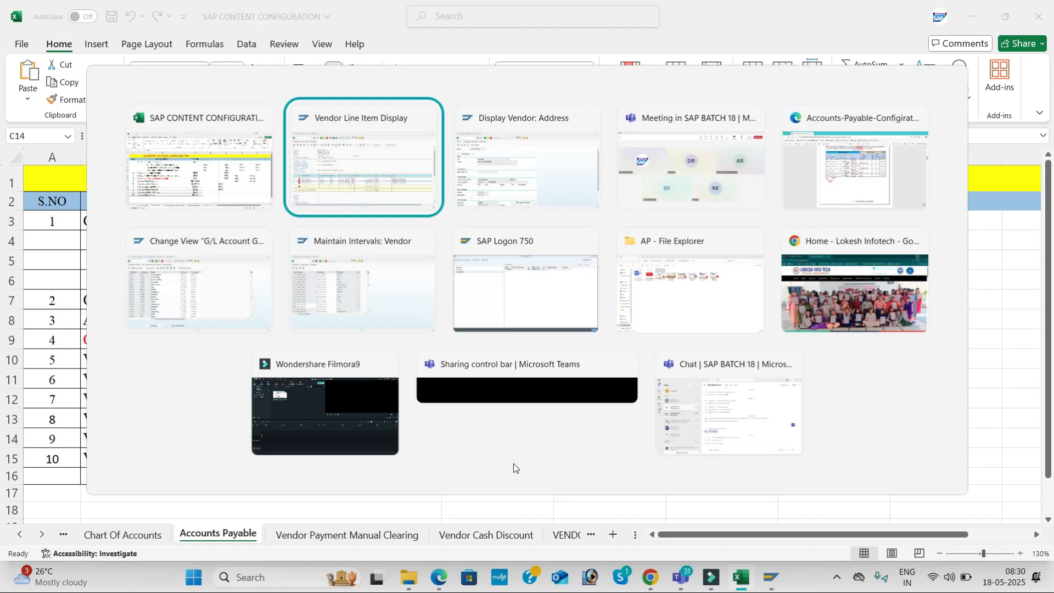
key("alt+Tab")
left_click(108, 40)
type("/NFK10N")
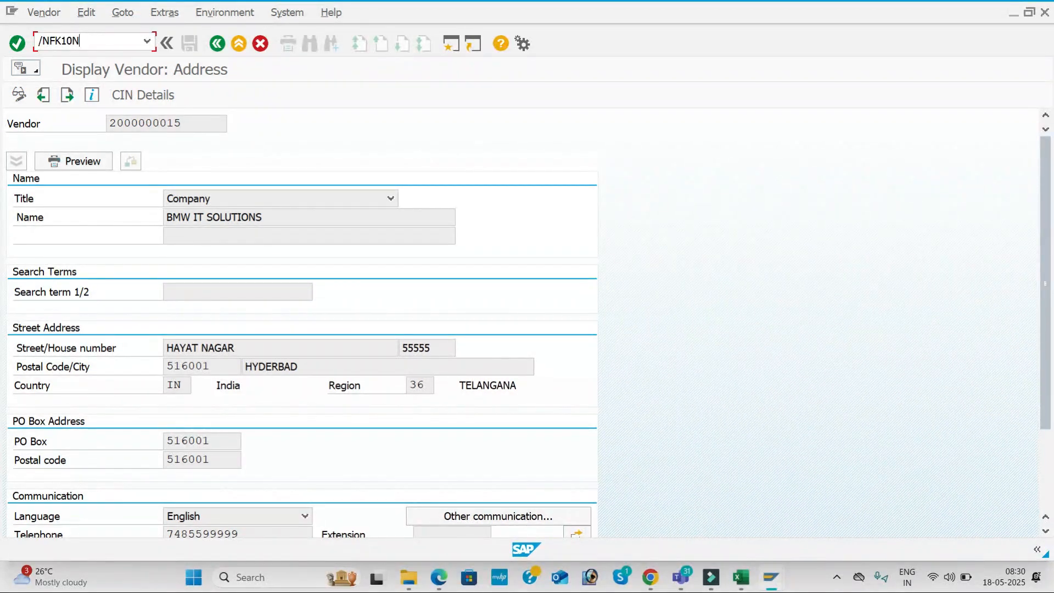
key("Return")
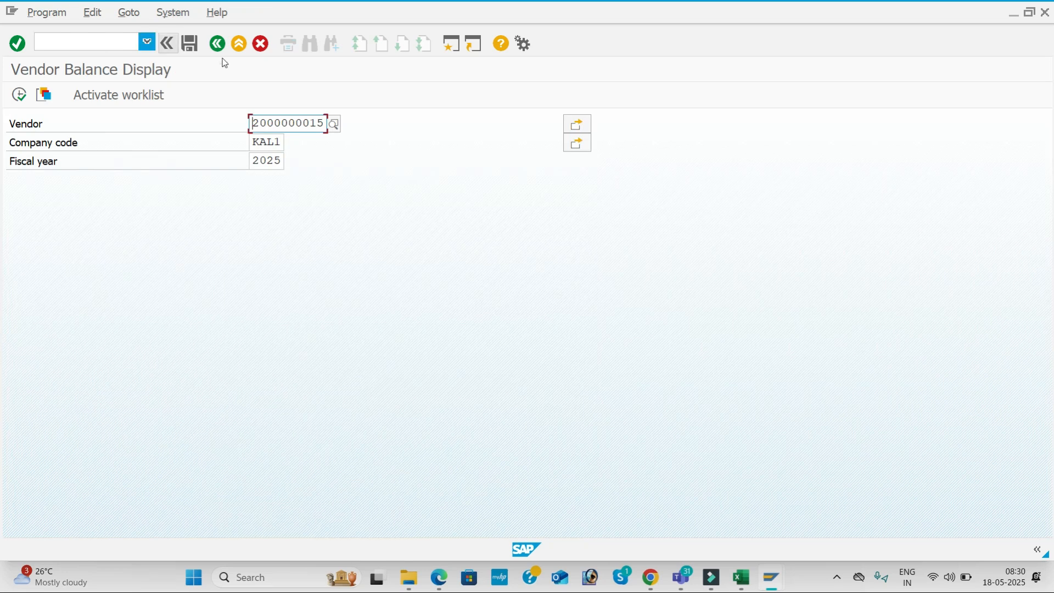
left_click(24, 96)
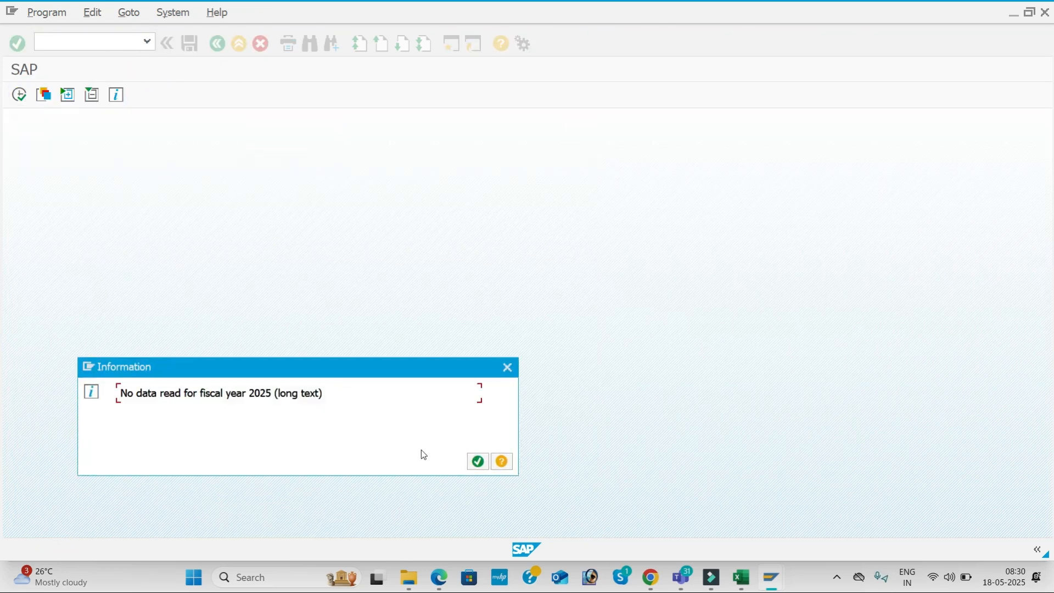
left_click(478, 461)
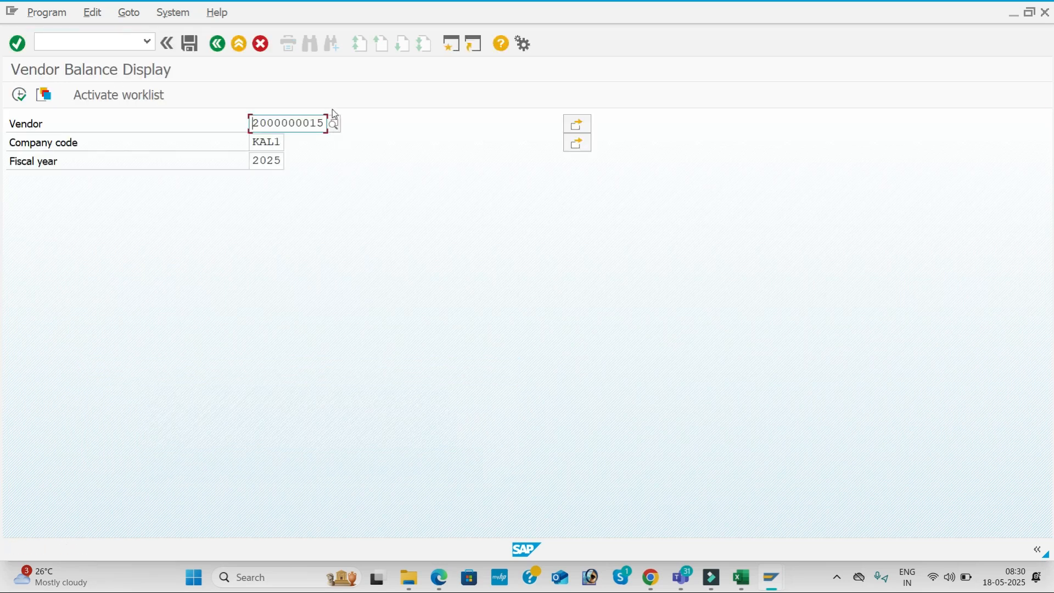
left_click(334, 125)
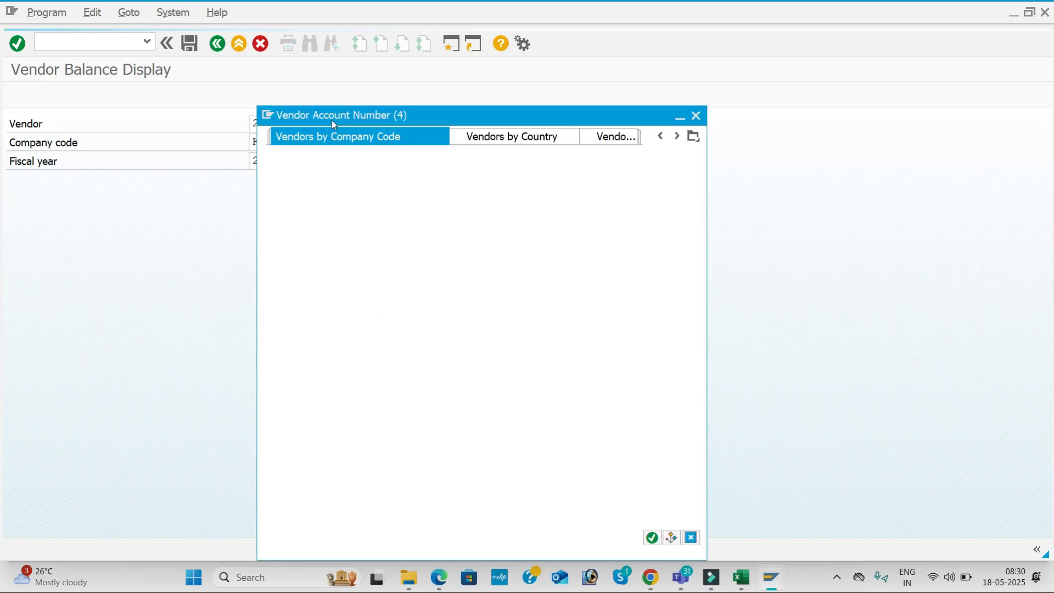
key("Return")
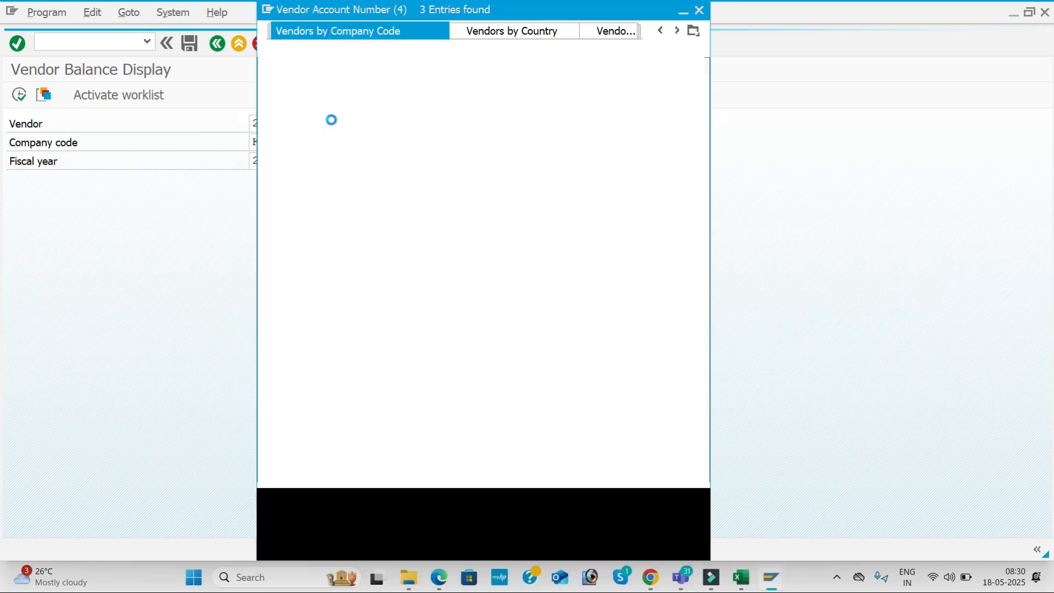
double_click(397, 147)
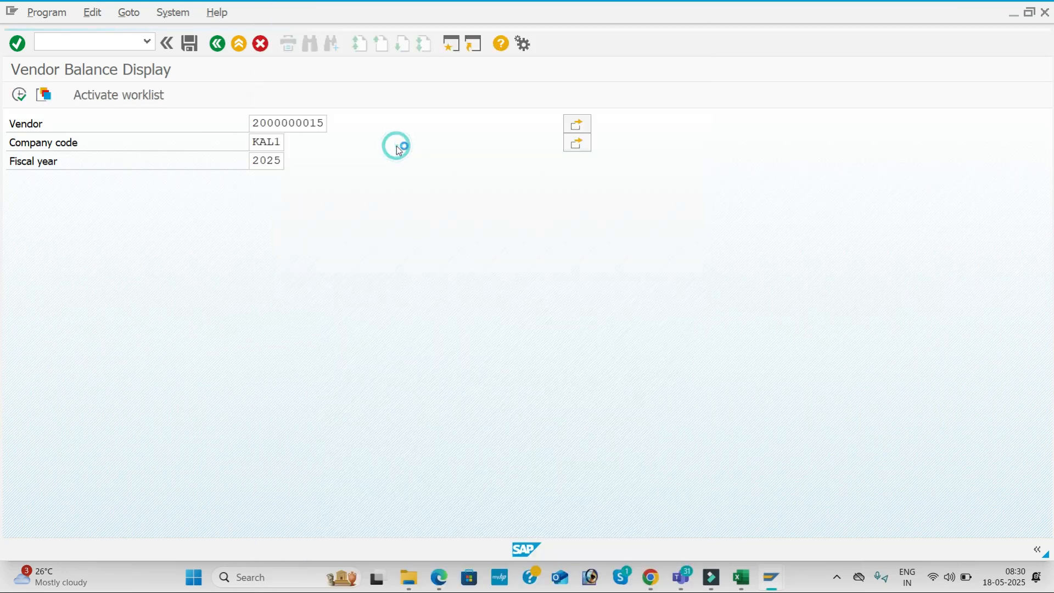
left_click(20, 95)
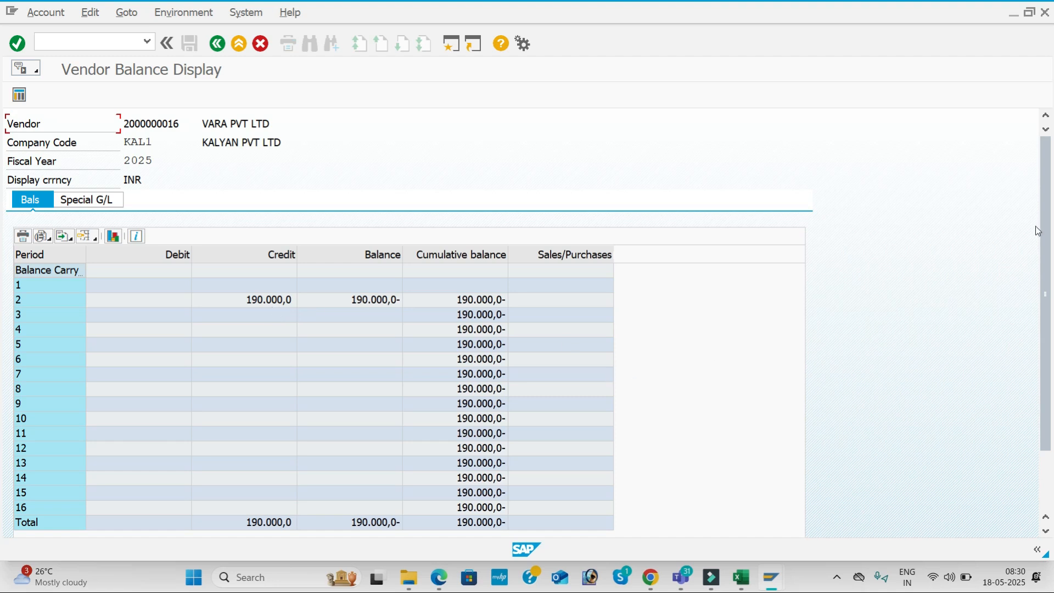
Scroll the balance table and highlight period 2's 190.000,0- balance, then return to Excel
left_click_drag(1047, 246, 1051, 346)
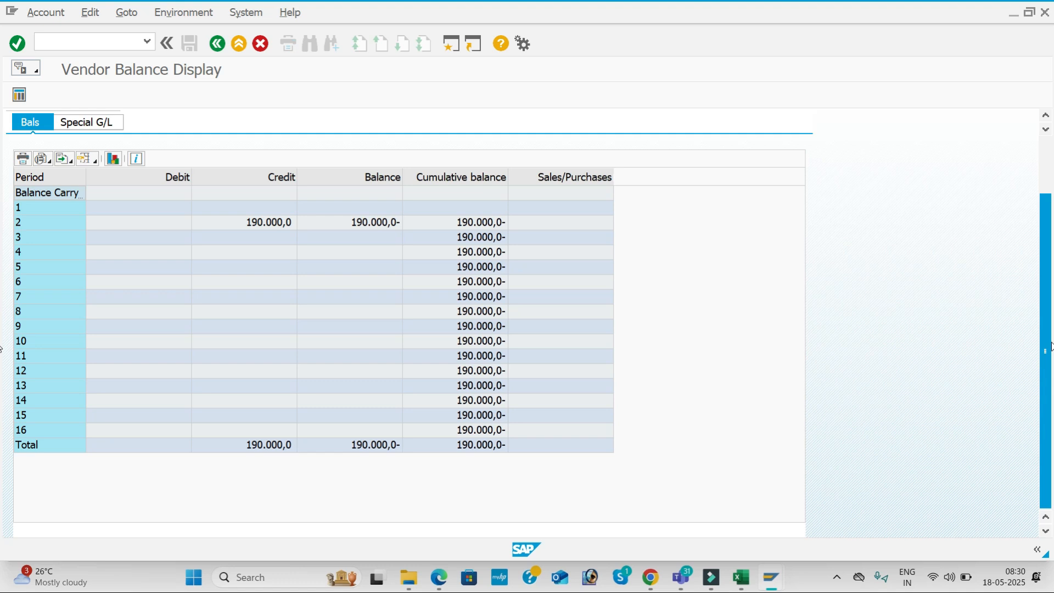
left_click_drag(1051, 346, 1044, 228)
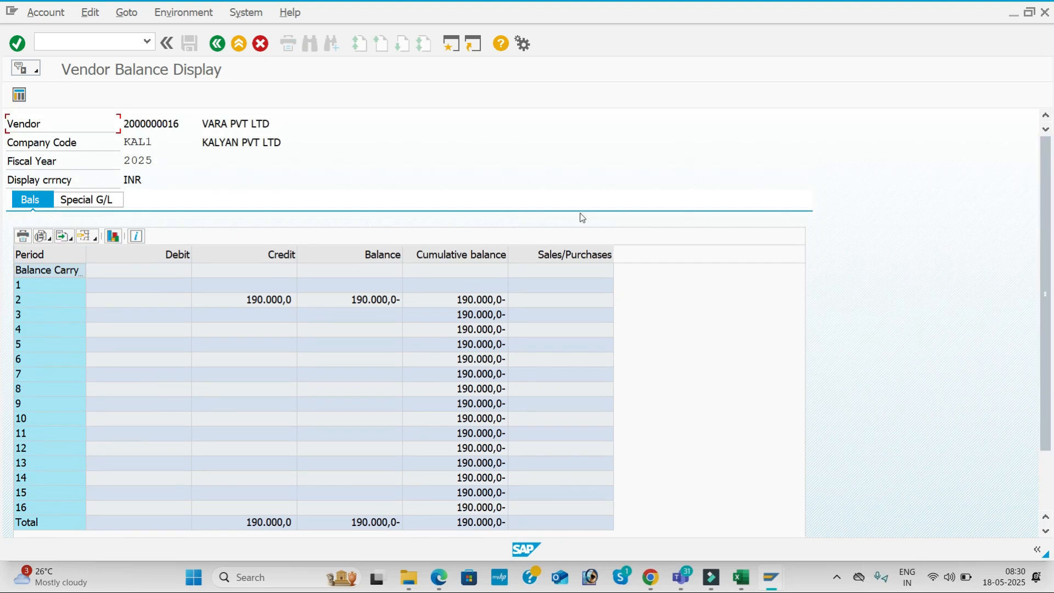
left_click(62, 299)
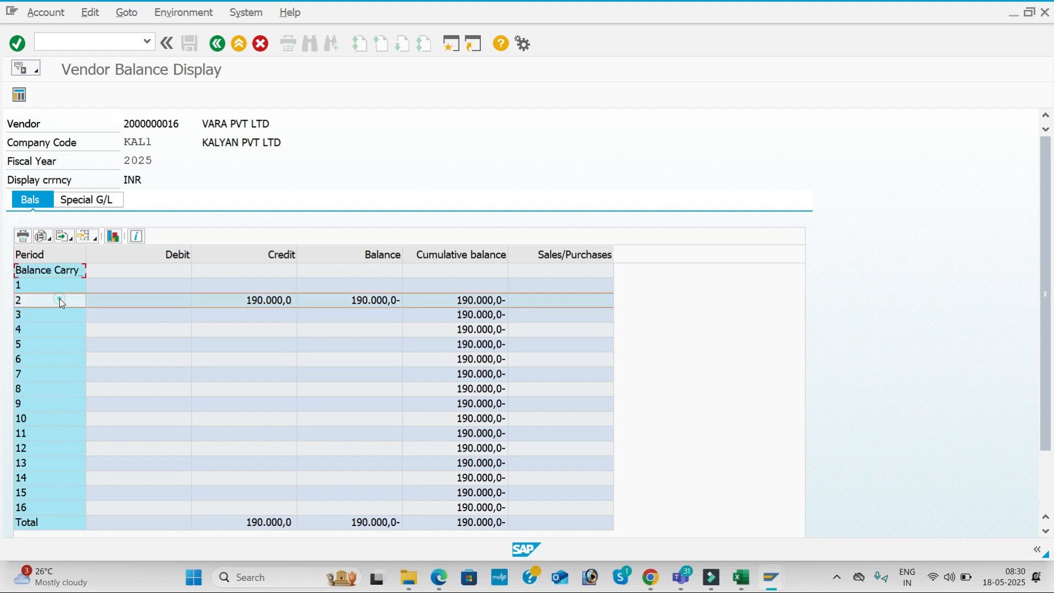
left_click(344, 300)
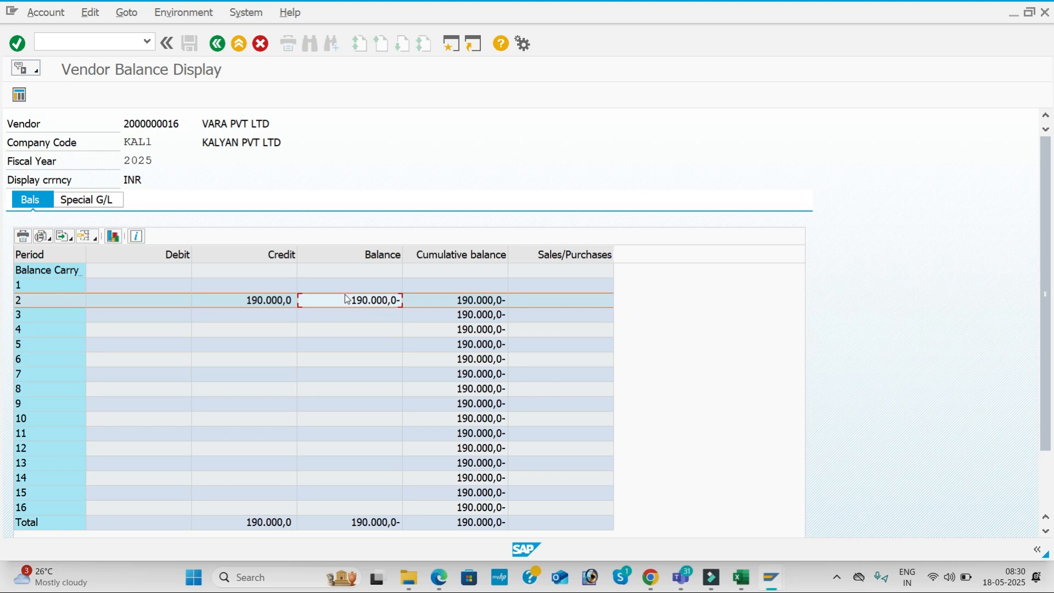
key("alt+Tab")
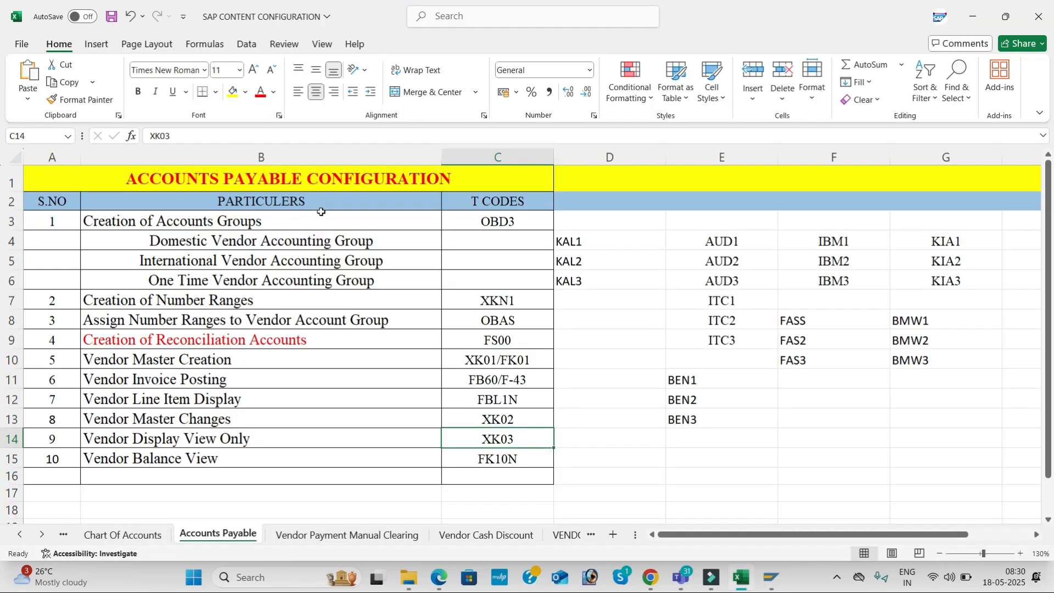
Select the accounts payable steps and T codes in B2:C15, then switch to Teams
left_click_drag(324, 205, 537, 459)
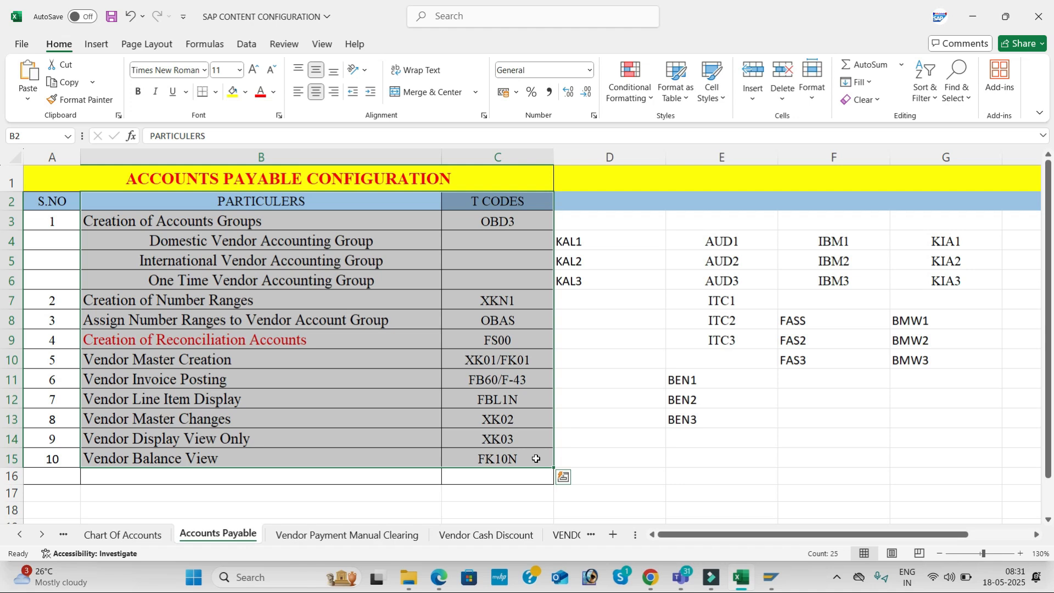
key("alt+Tab")
key("alt+Tab")
key("alt+Tab")
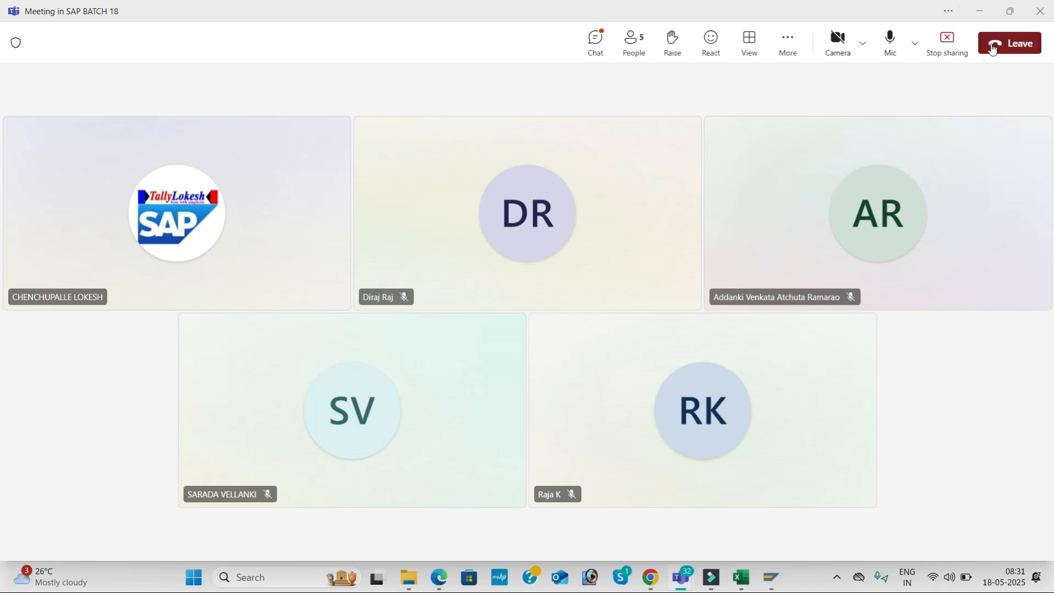
Leave the SAP BATCH 18 meeting and open the screen recorder's controls from the hidden-icons tray
left_click(1018, 44)
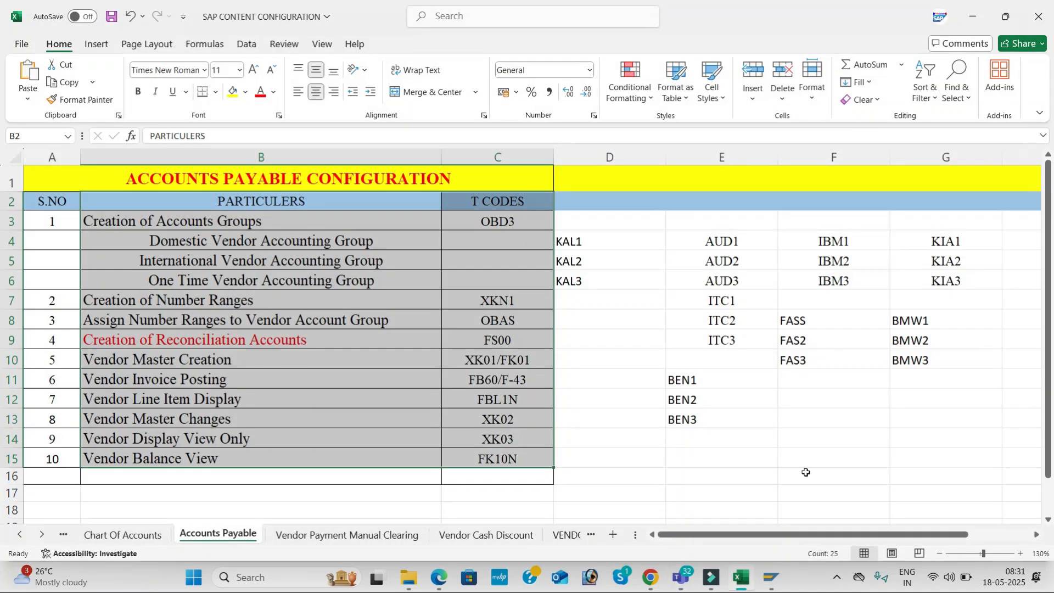
left_click(837, 576)
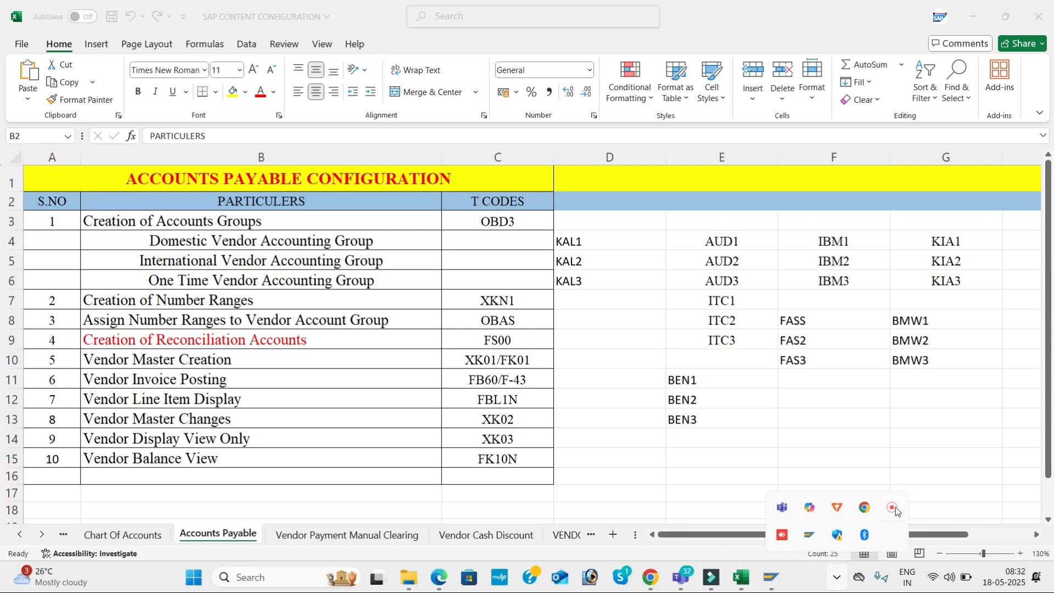
left_click(893, 509)
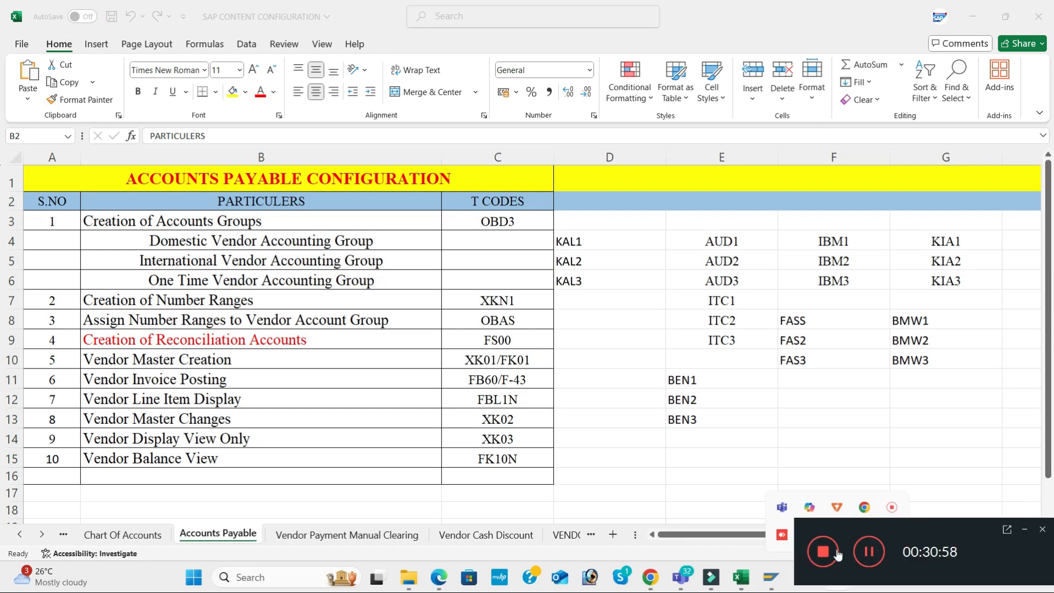